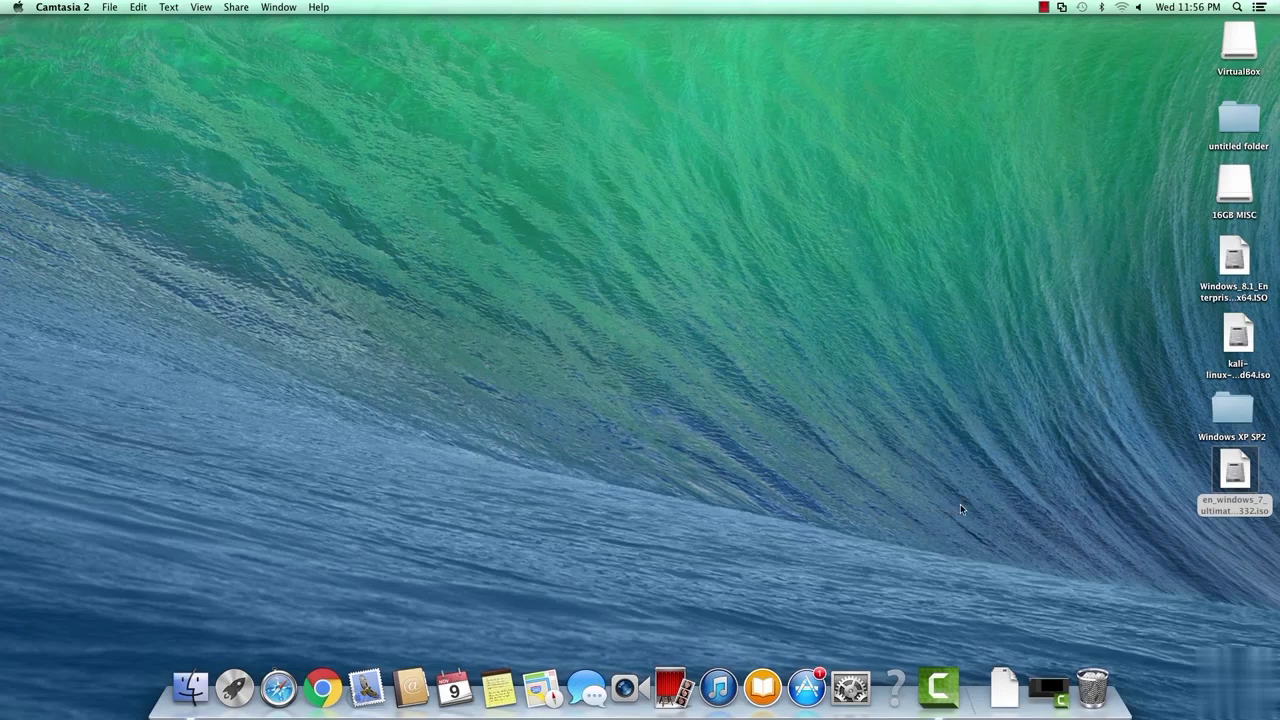
- Open Finder, widen its window, and launch VirtualBox from the Applications folder
left_click(182, 694)
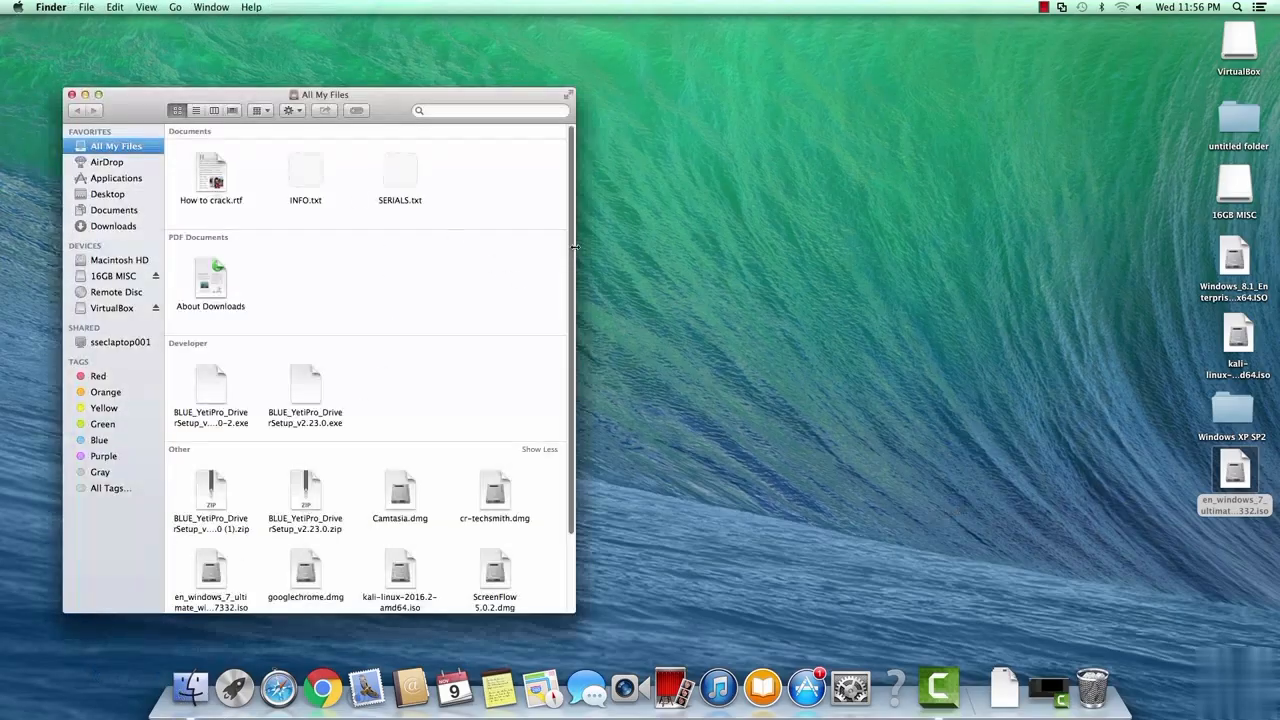
left_click_drag(577, 252, 1094, 298)
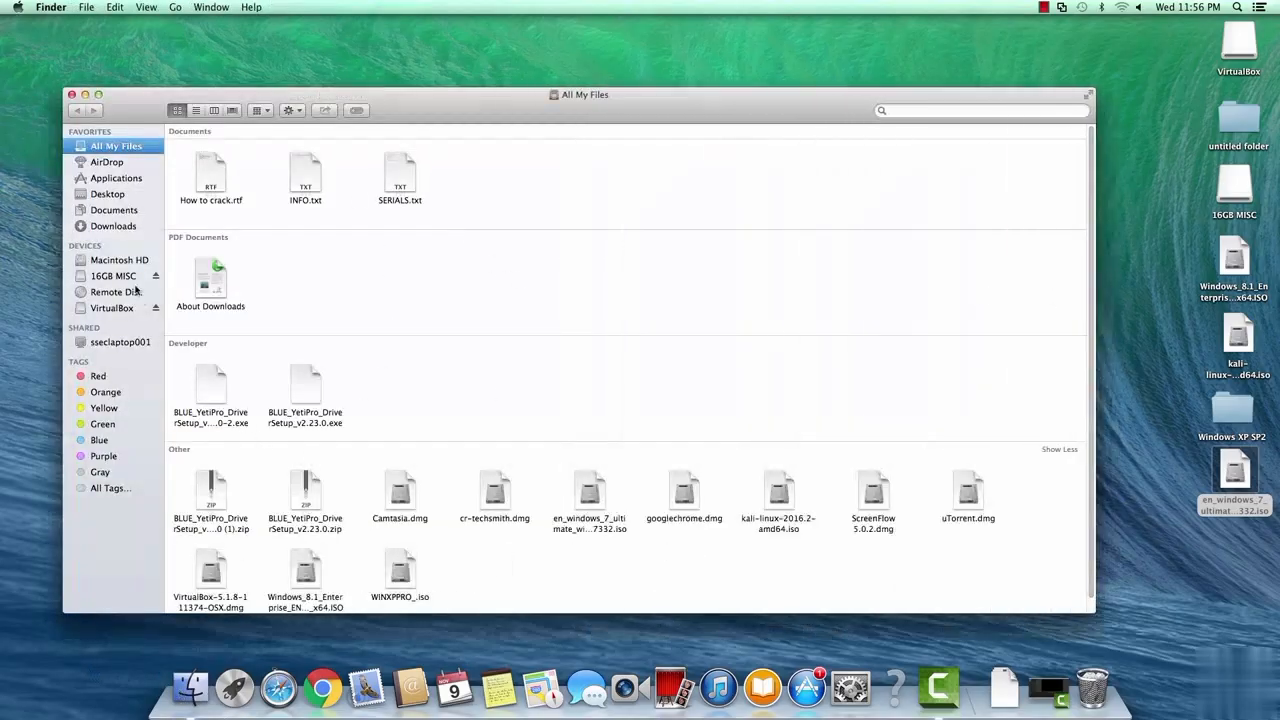
left_click(108, 180)
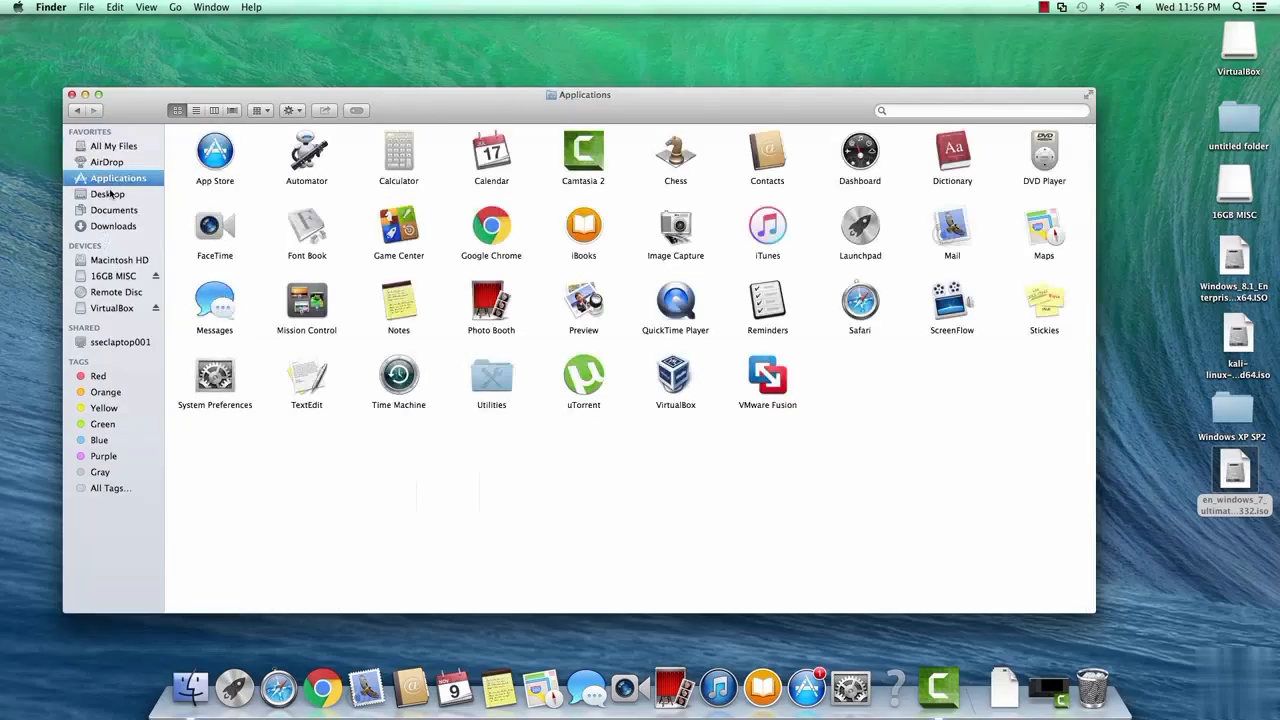
left_click(686, 390)
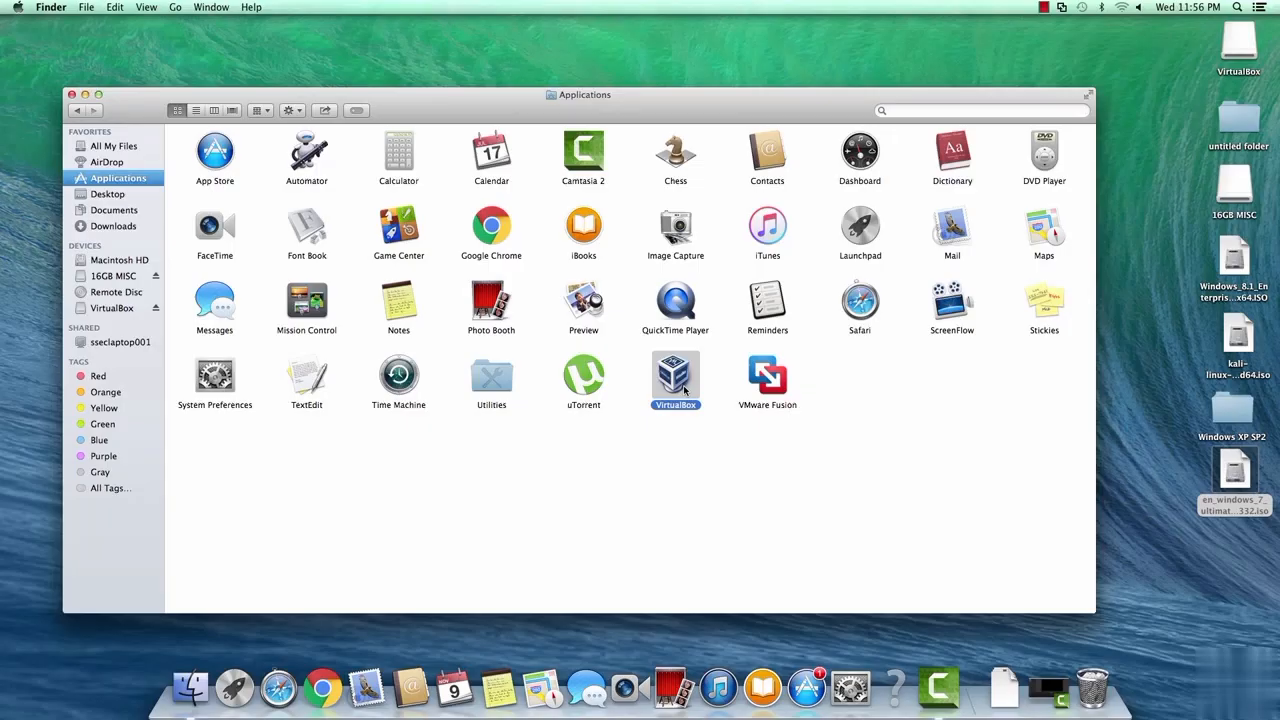
double_click(684, 390)
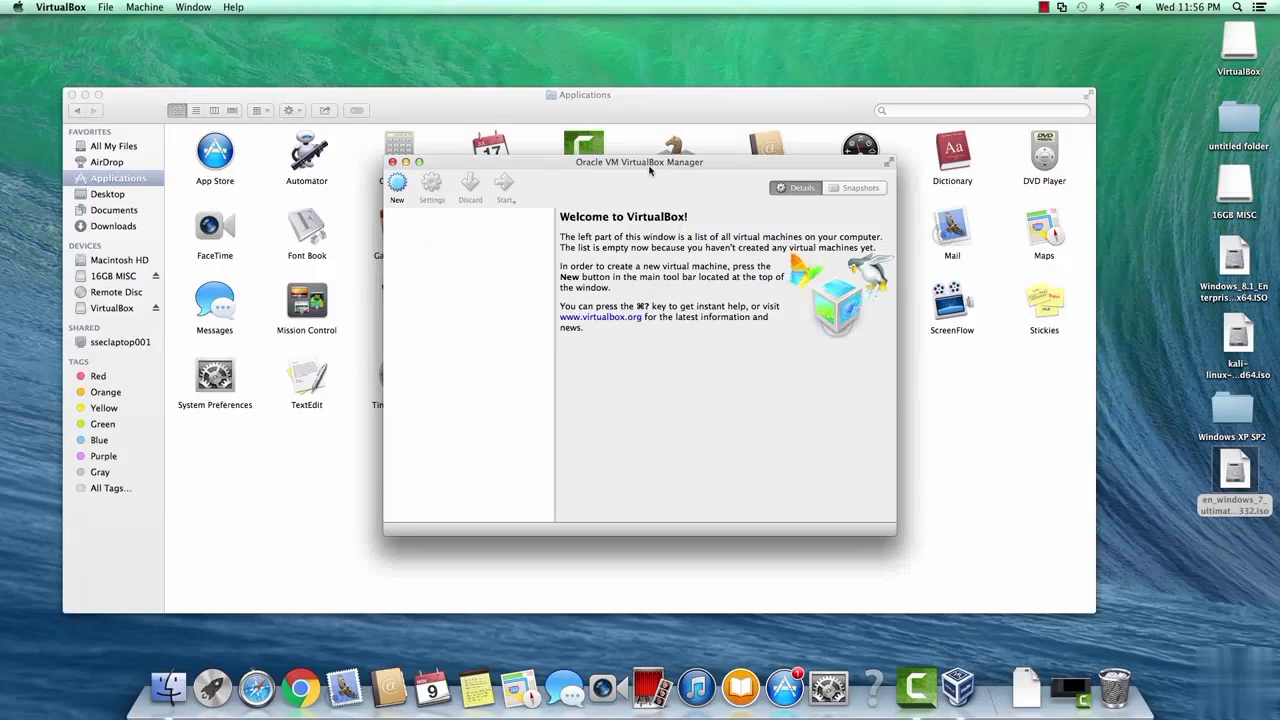
- Move and enlarge the Manager window, then start a new machine named 'Kali Linux'
left_click_drag(650, 170, 417, 72)
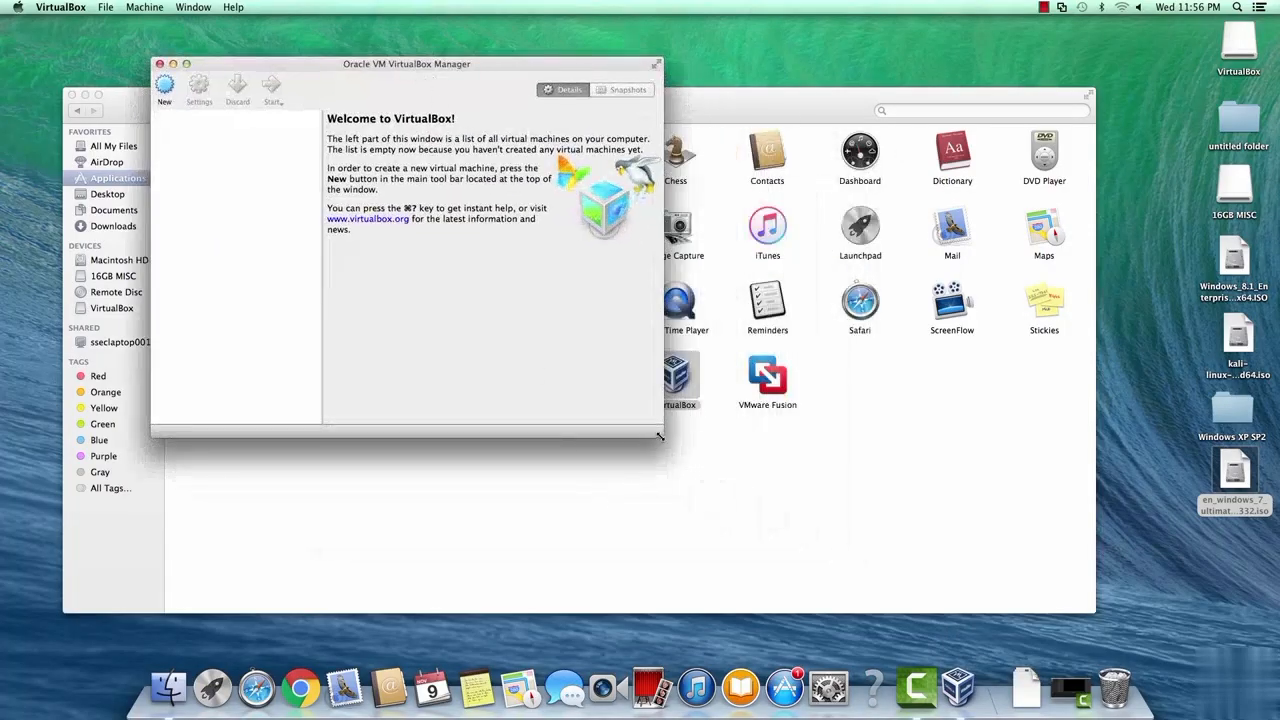
left_click_drag(660, 436, 1003, 618)
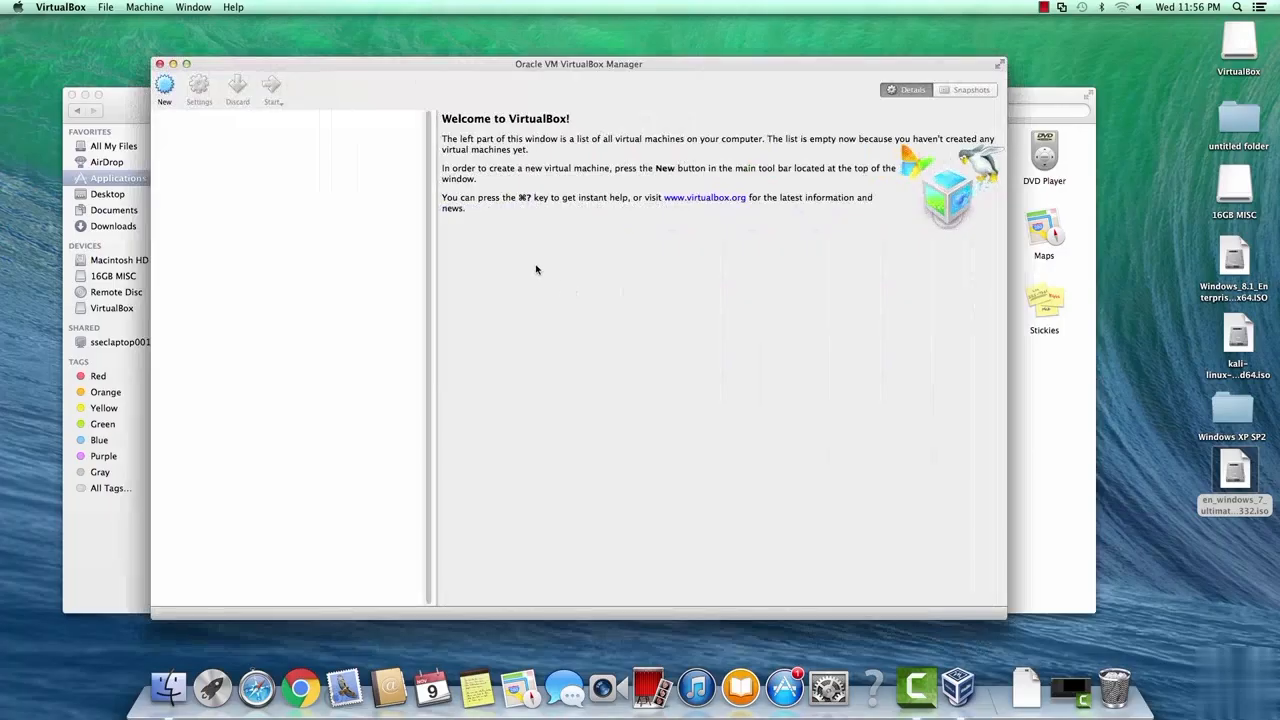
left_click(164, 87)
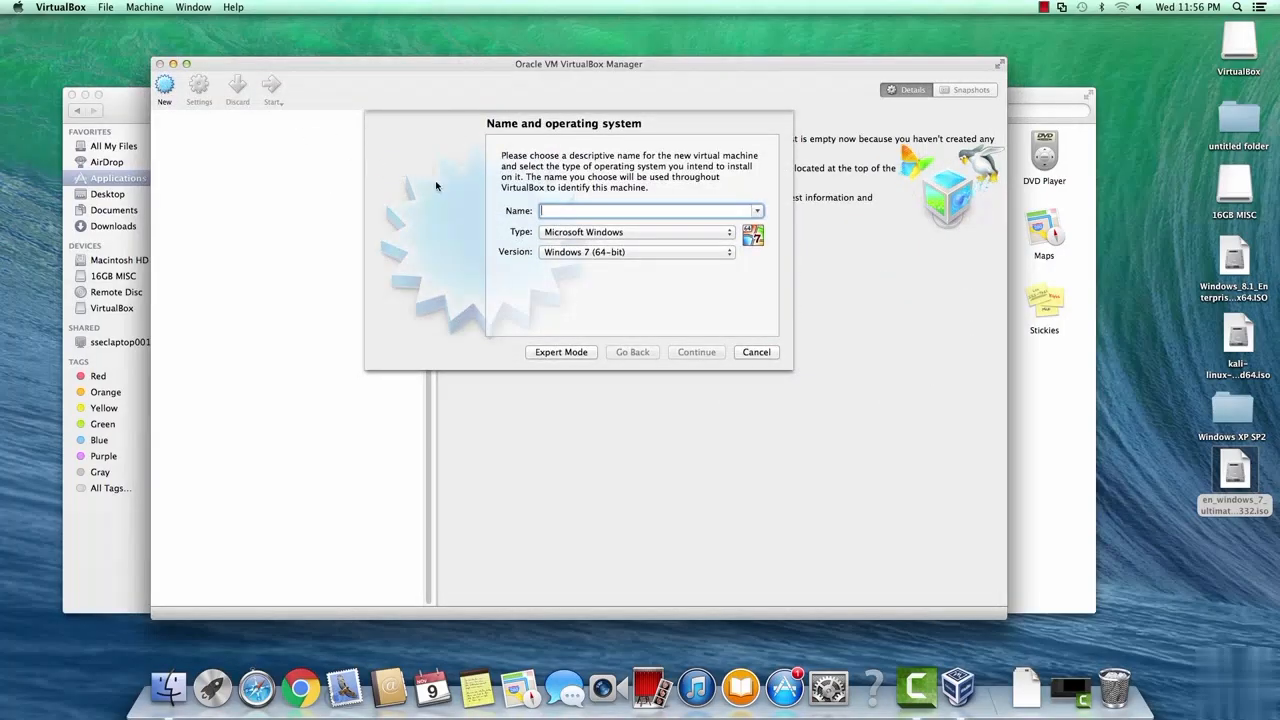
type("K")
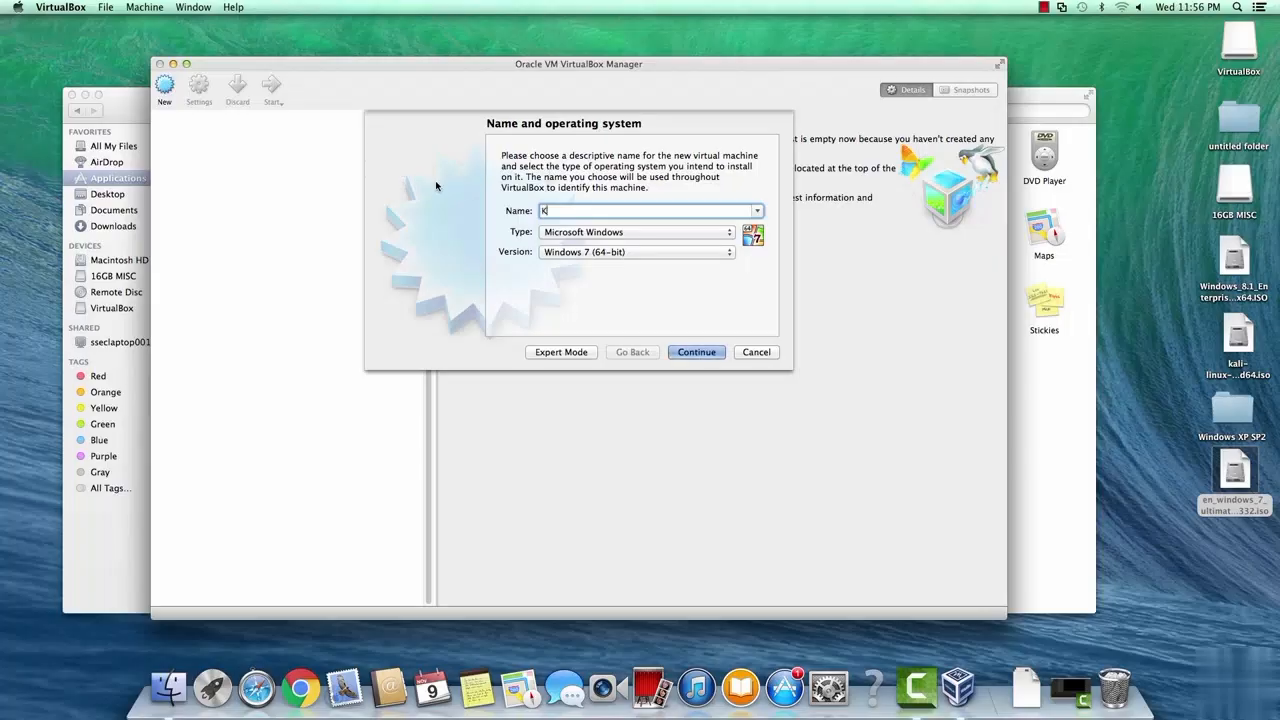
type("ali Linux")
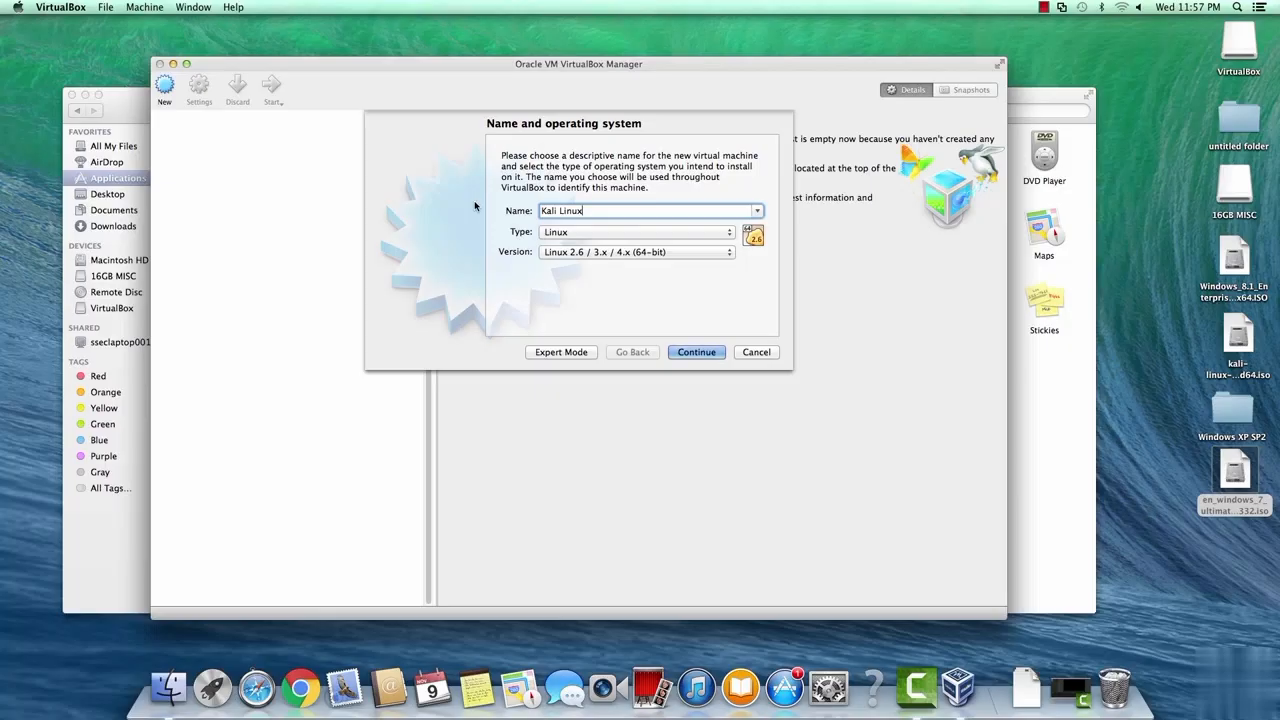
- Set the type to Linux and version Other Linux (64-bit), then switch to Expert Mode
left_click(565, 233)
left_click(566, 234)
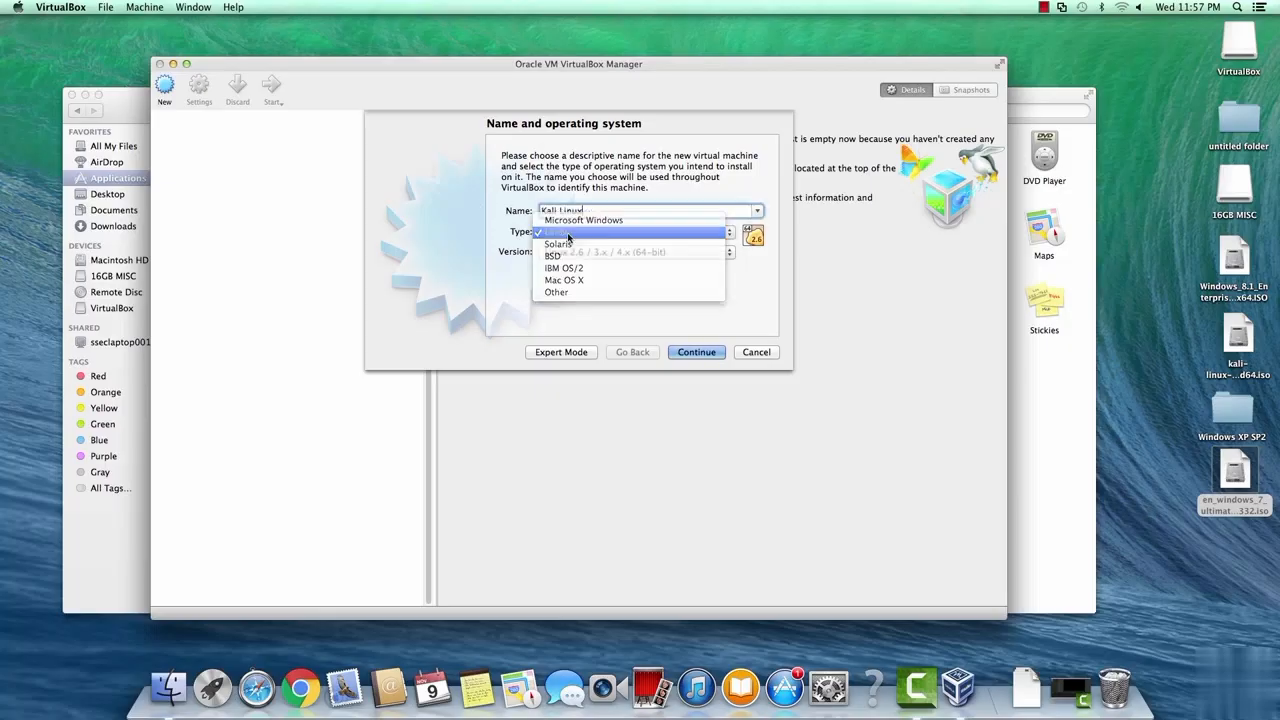
left_click(569, 252)
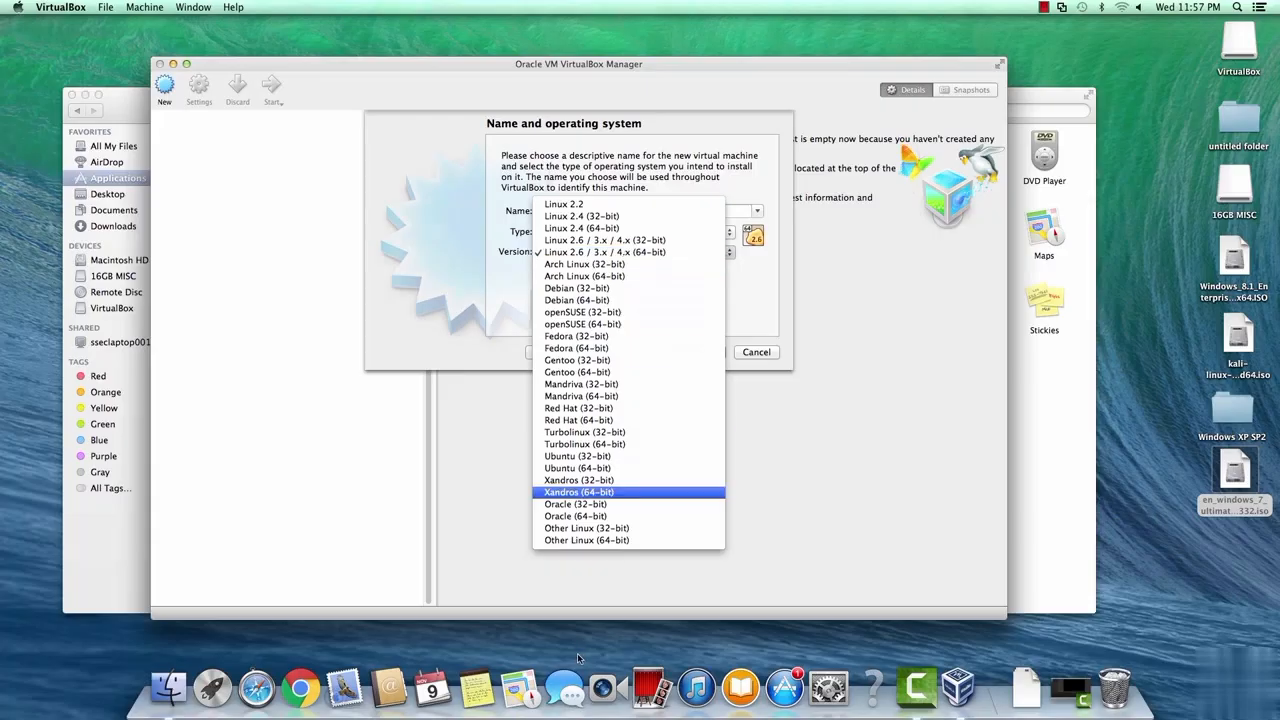
left_click(586, 540)
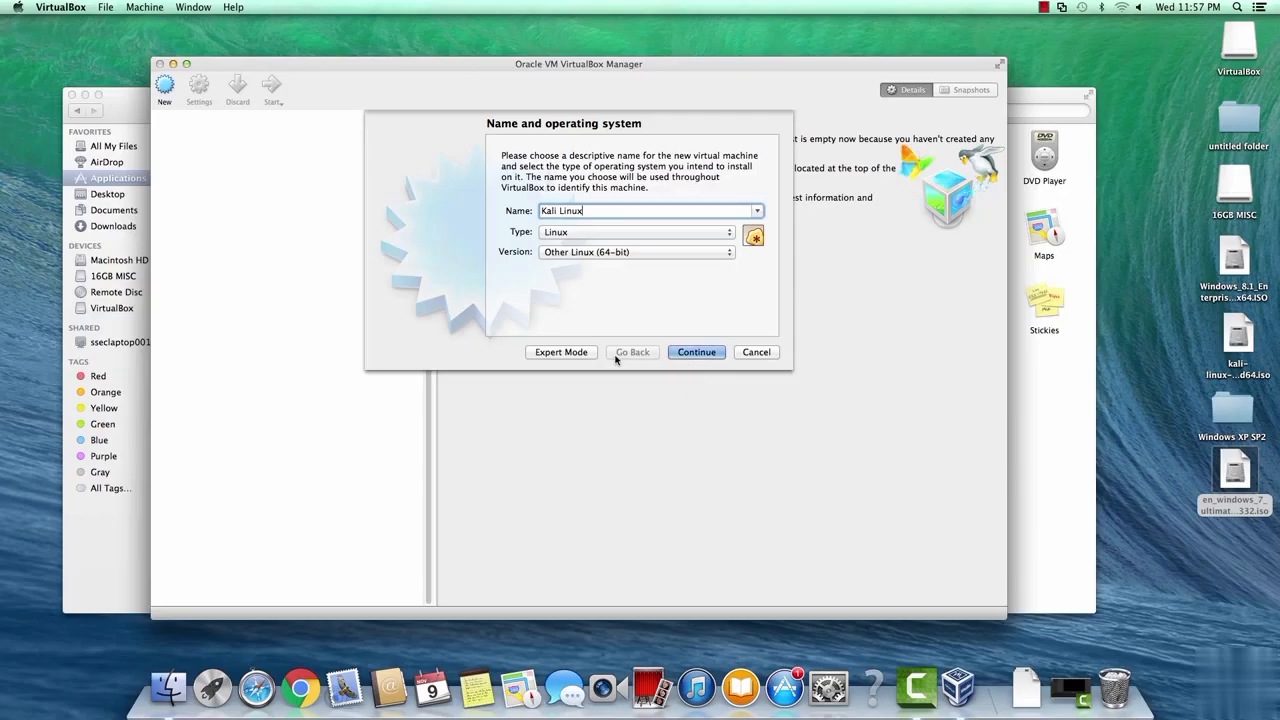
left_click(561, 352)
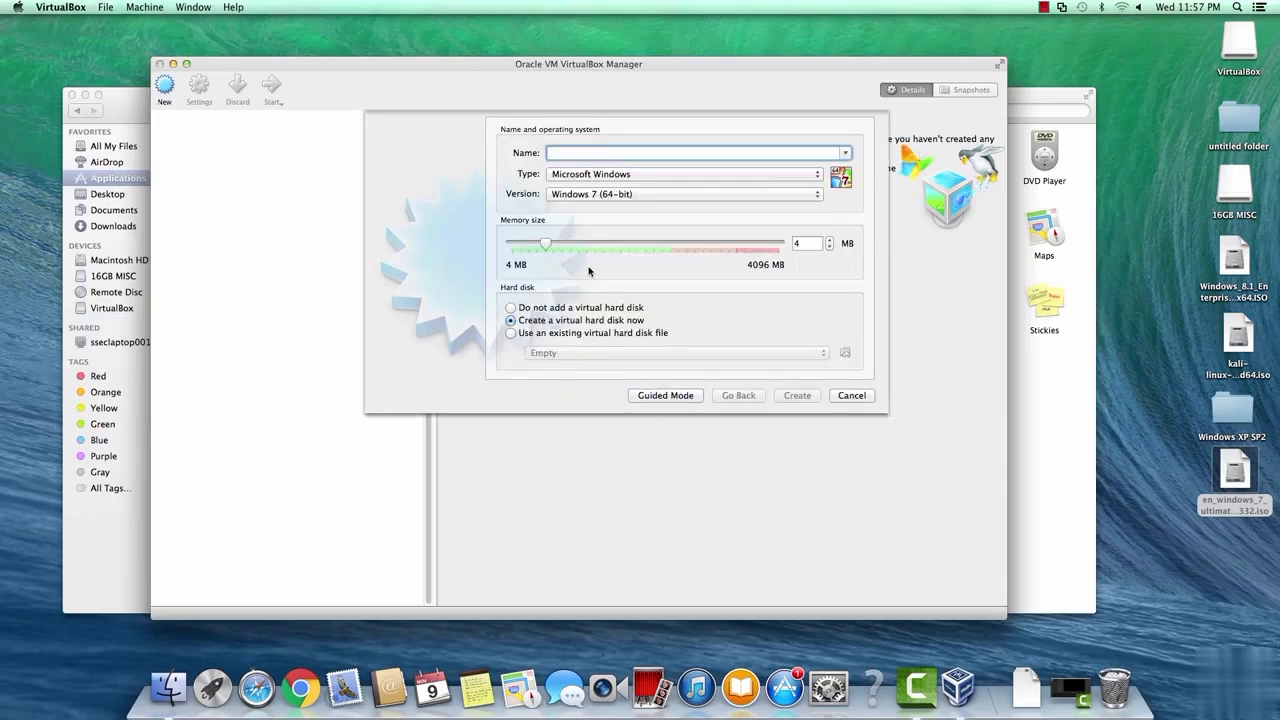
- Enter 4000 MB memory and set the OS to Linux, Debian (64-bit)
left_click(798, 244)
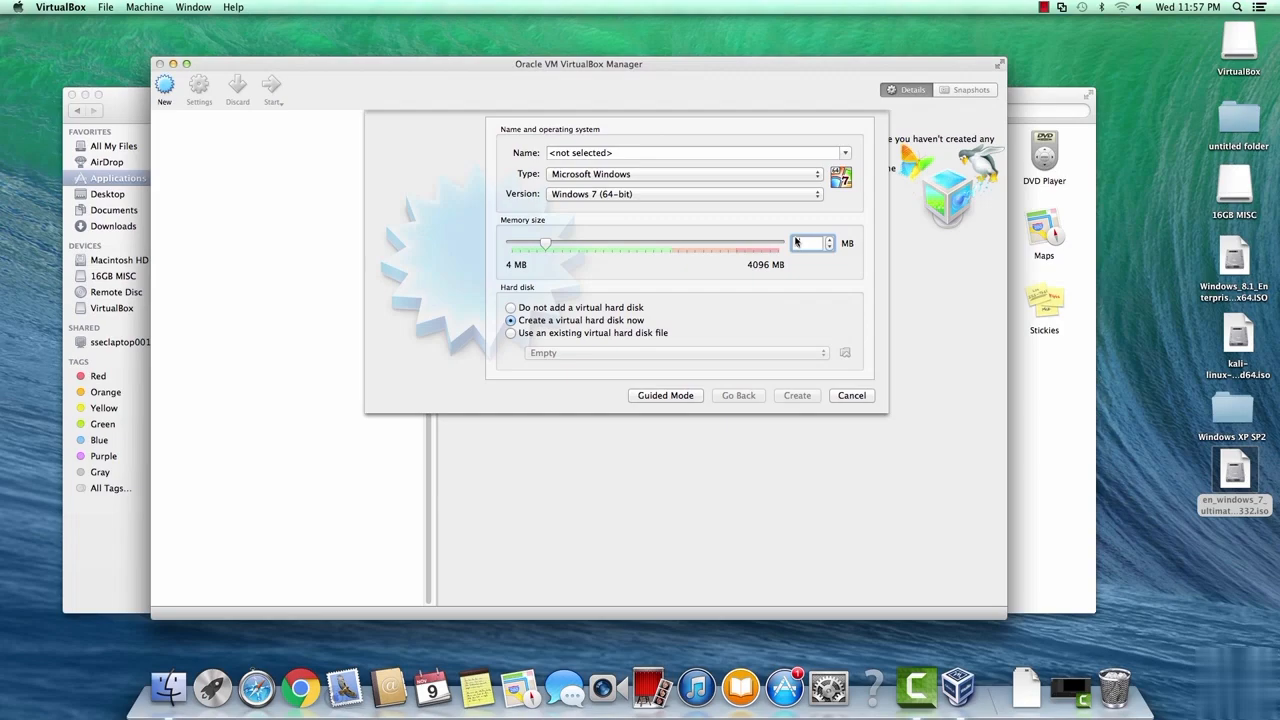
type("4000")
left_click(614, 195)
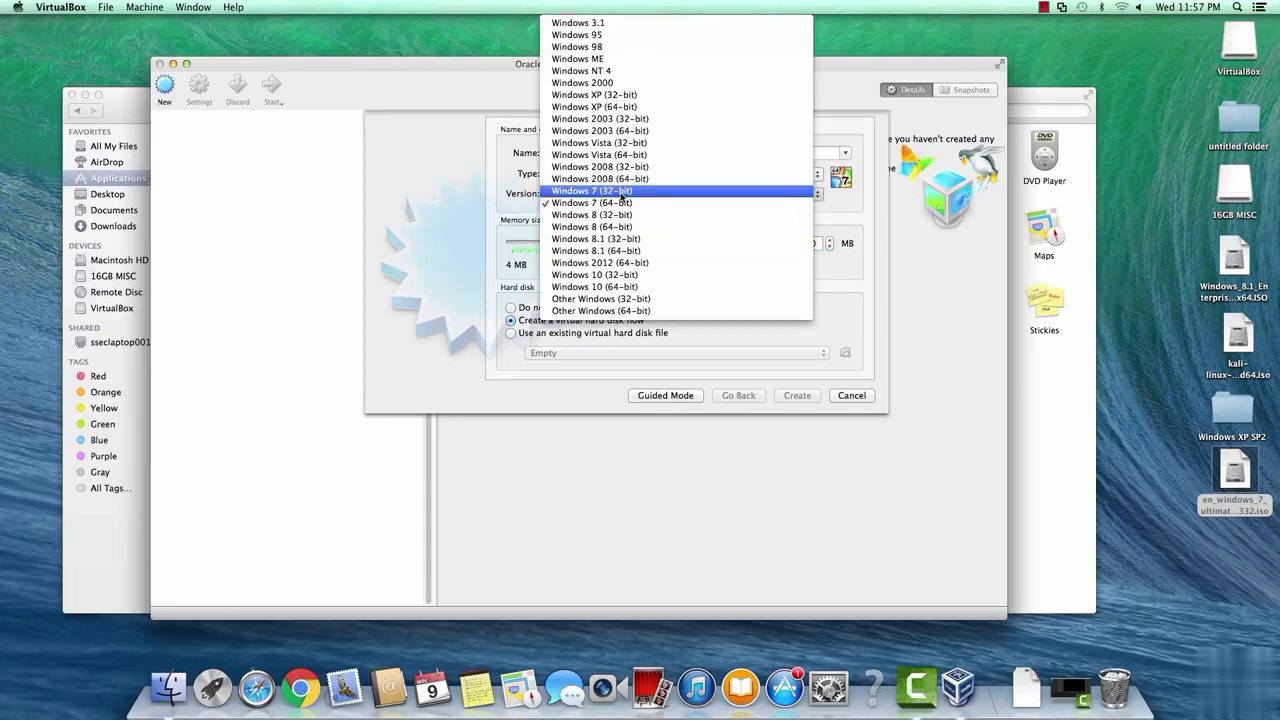
left_click(600, 203)
left_click(572, 176)
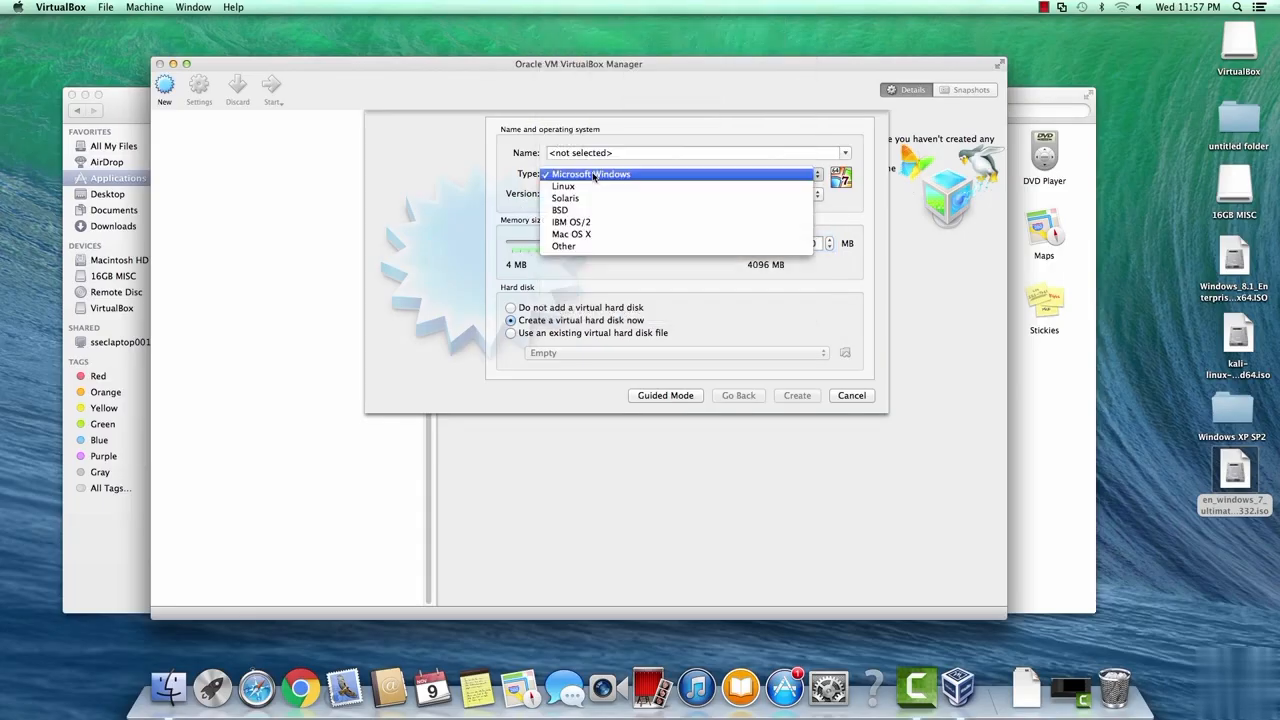
left_click(576, 190)
left_click(577, 196)
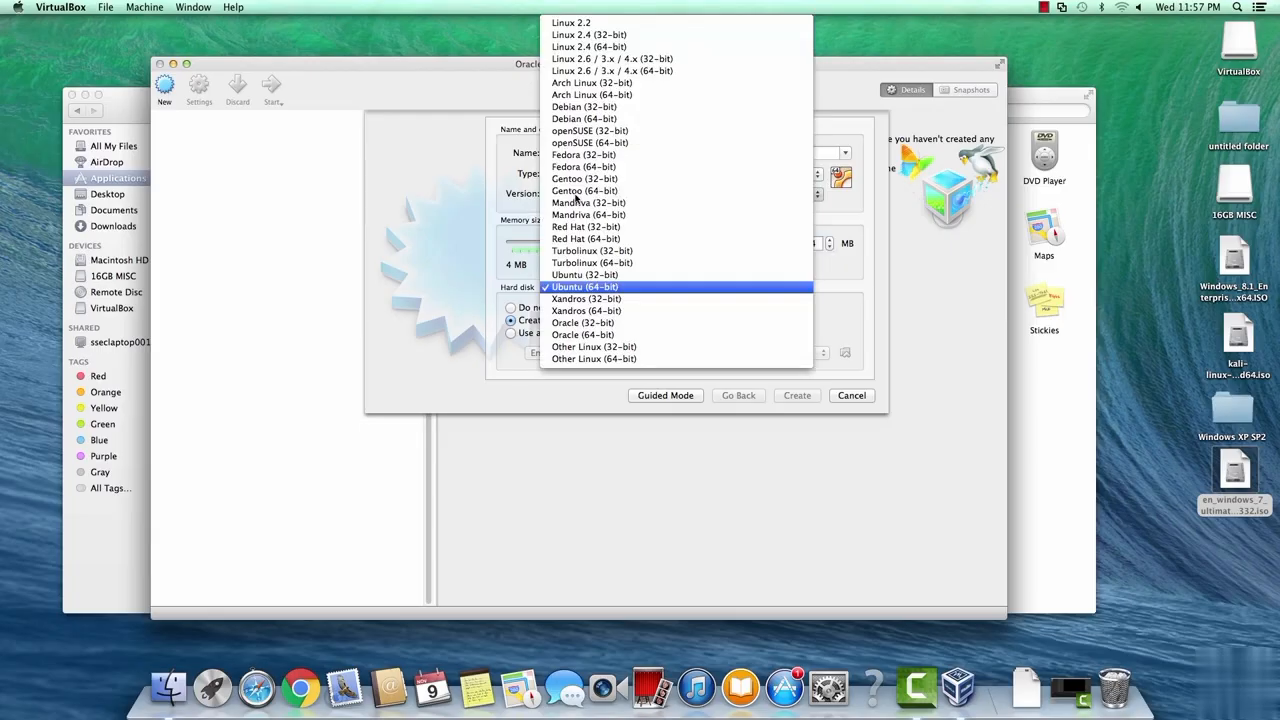
left_click(572, 119)
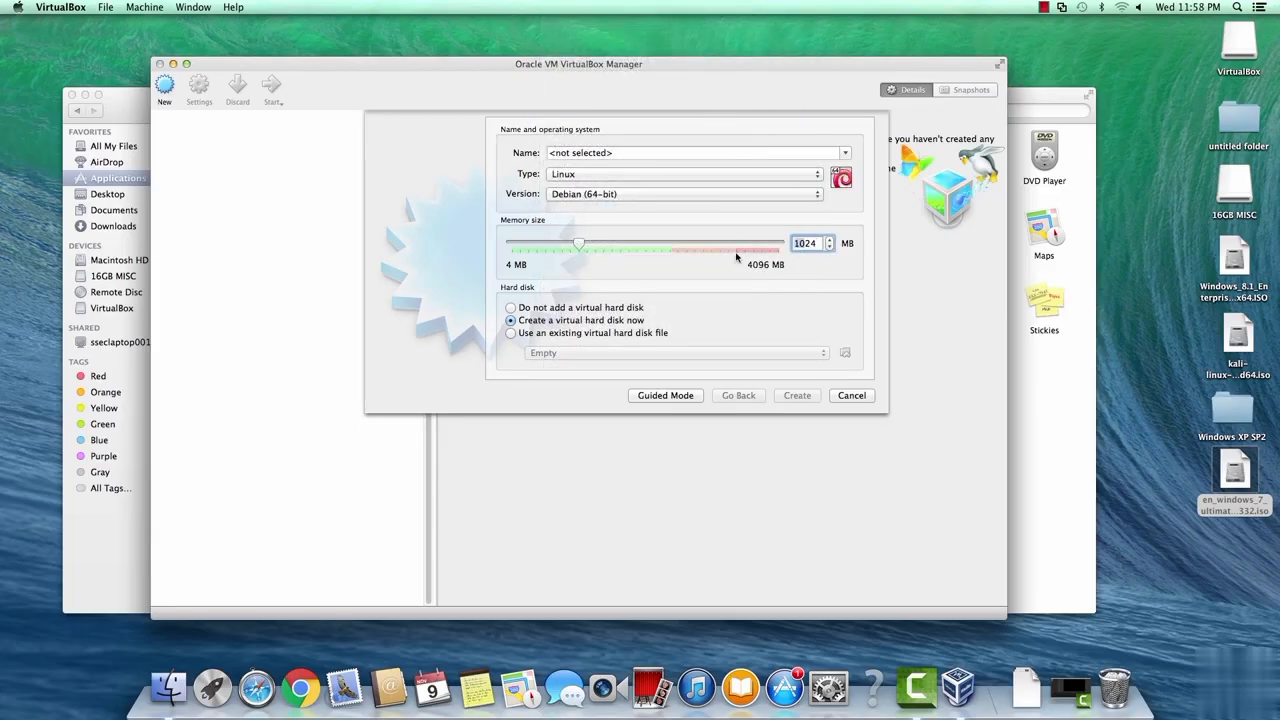
- Change the memory to 4024 MB and name the machine 'Kali ISO'
type("4024")
left_click(812, 156)
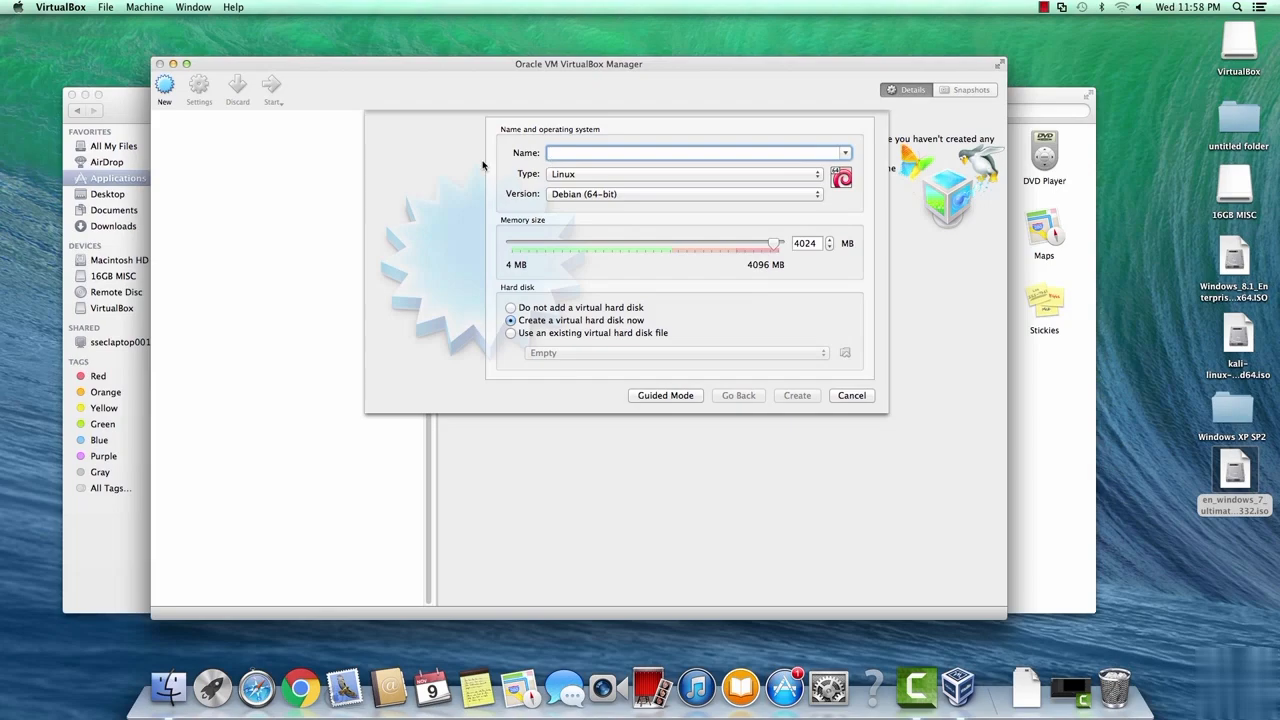
type("Kali")
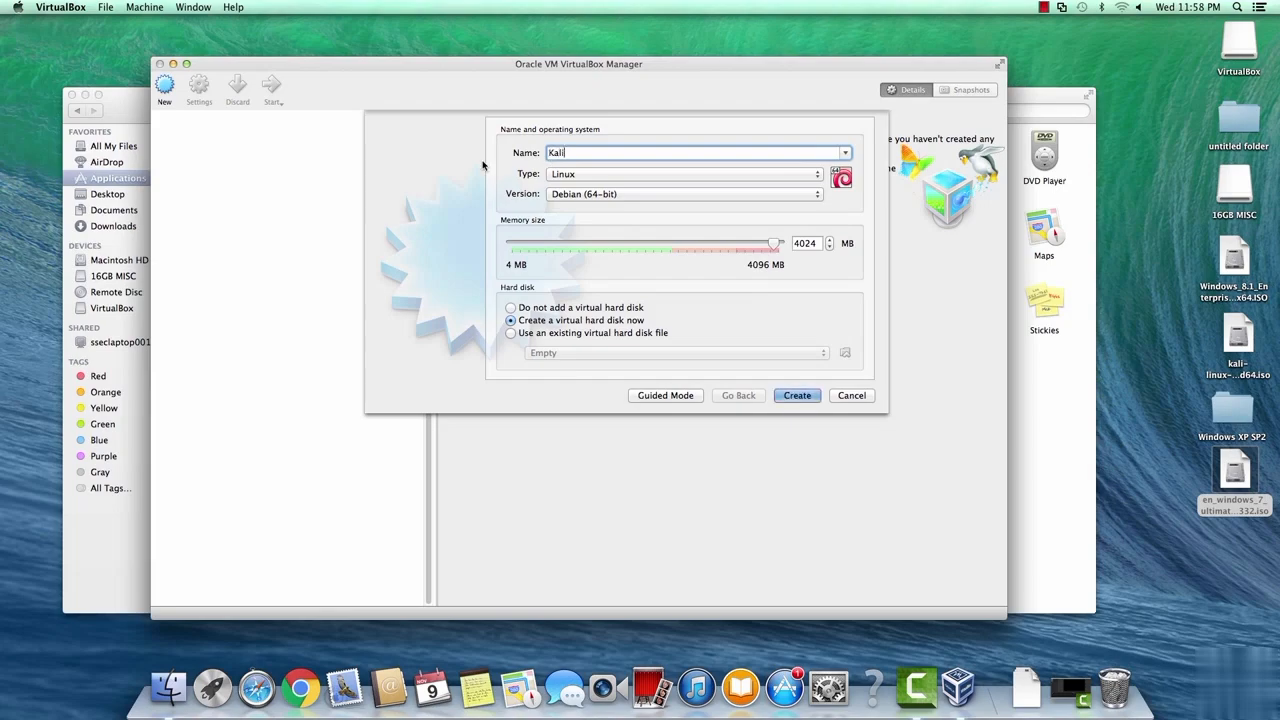
type(" ISO")
- Proceed to disk settings and browse to Documents for the virtual disk location
left_click(798, 397)
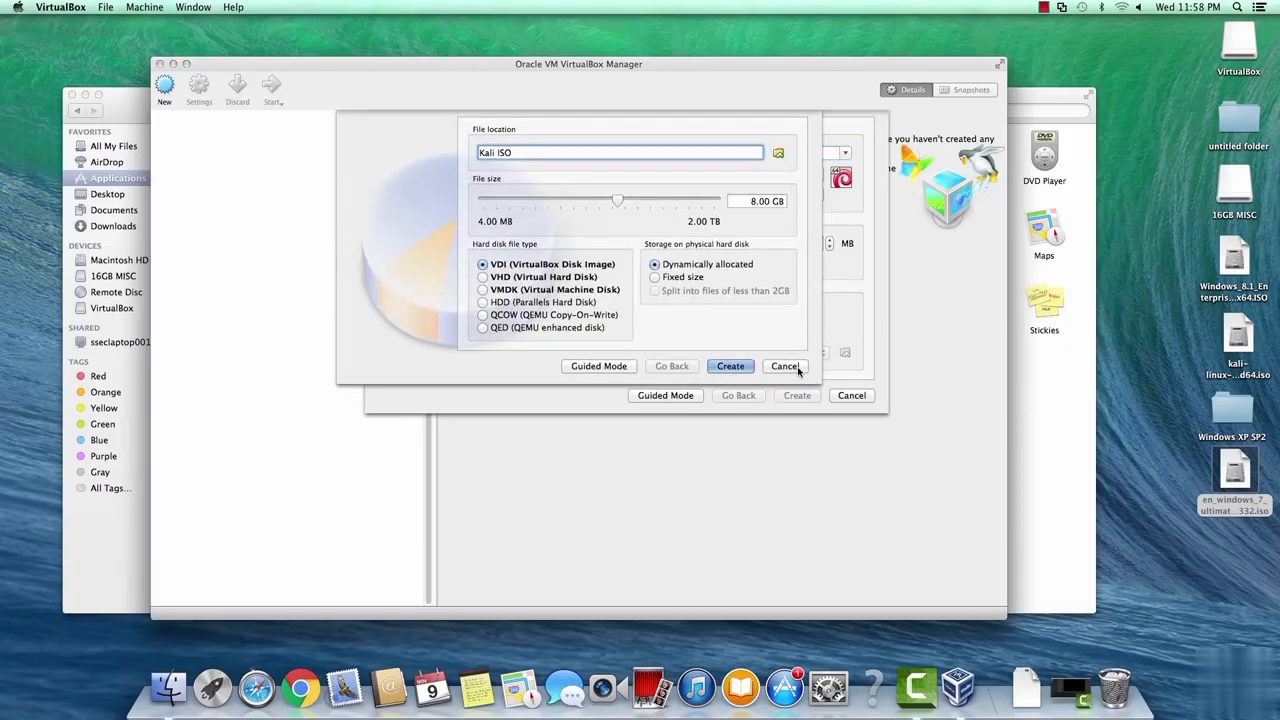
left_click(778, 156)
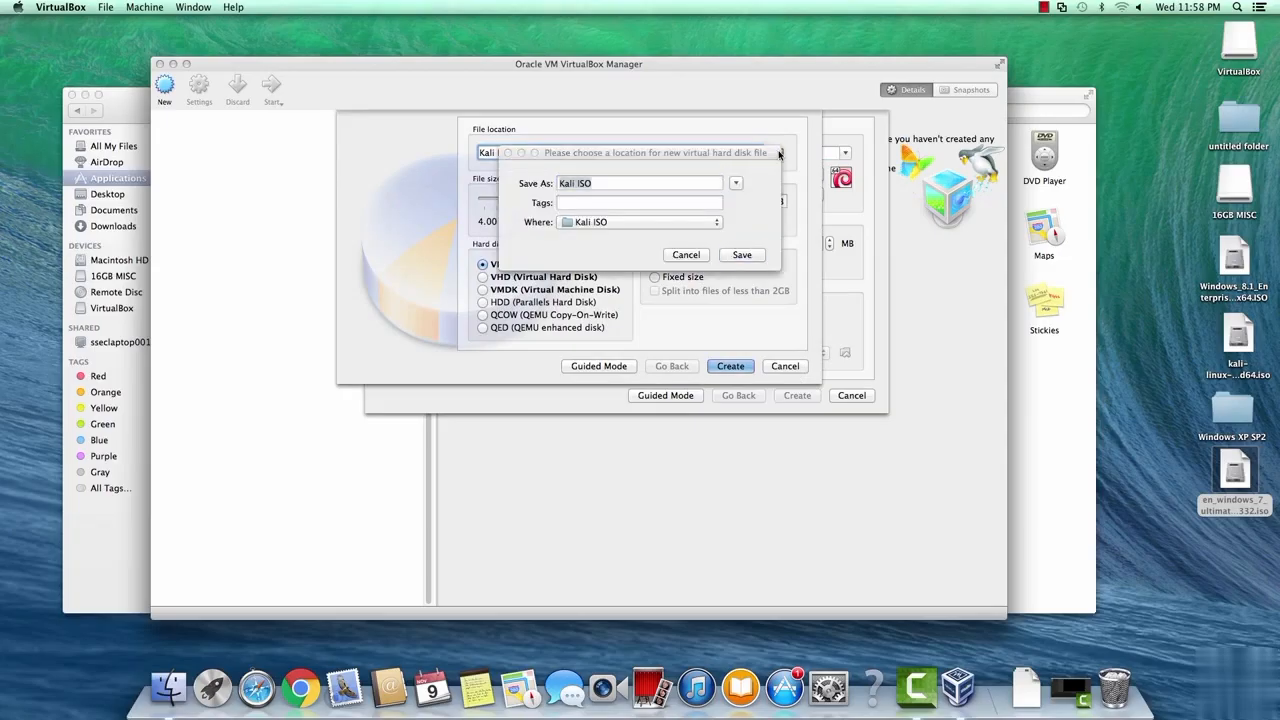
left_click(735, 185)
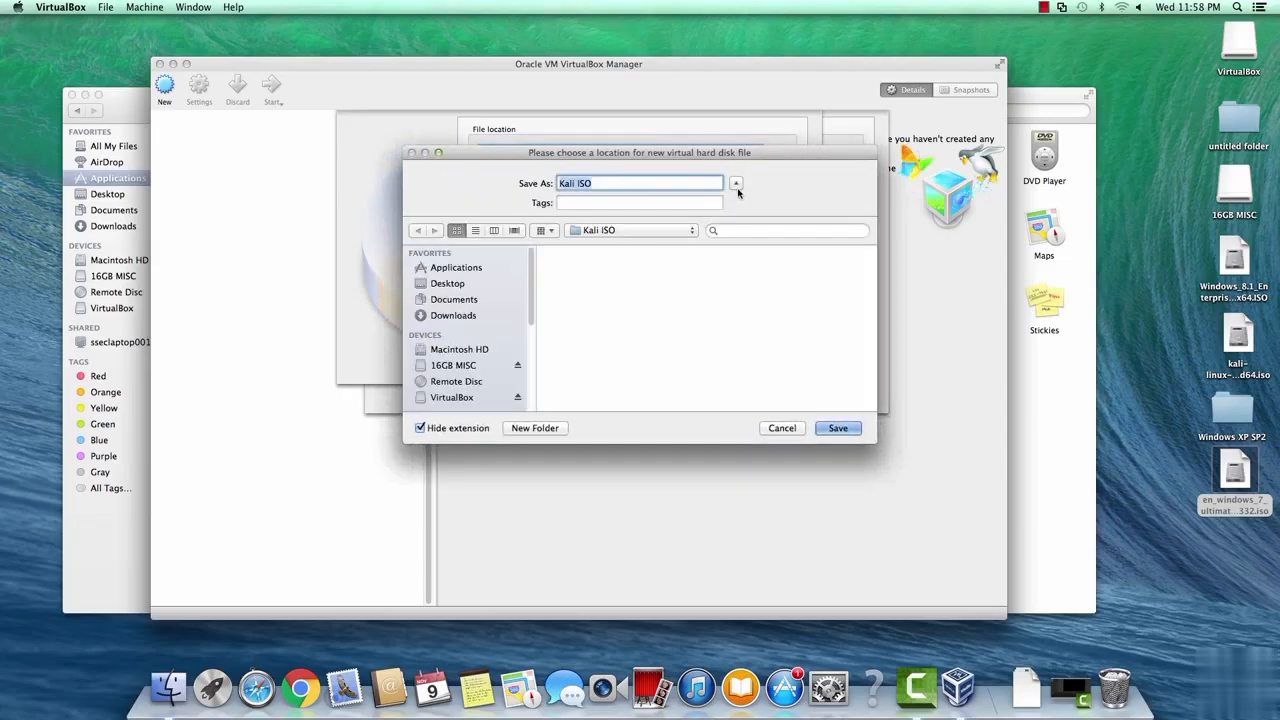
left_click_drag(874, 441, 1103, 644)
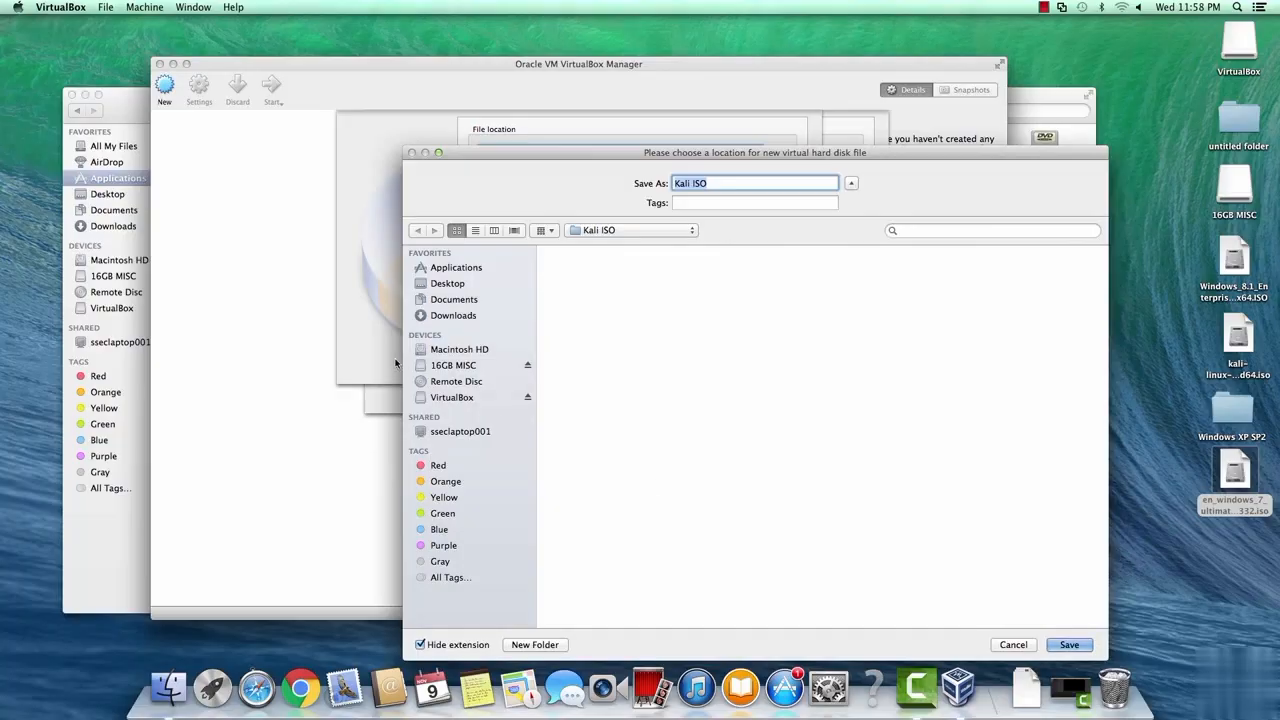
left_click(447, 303)
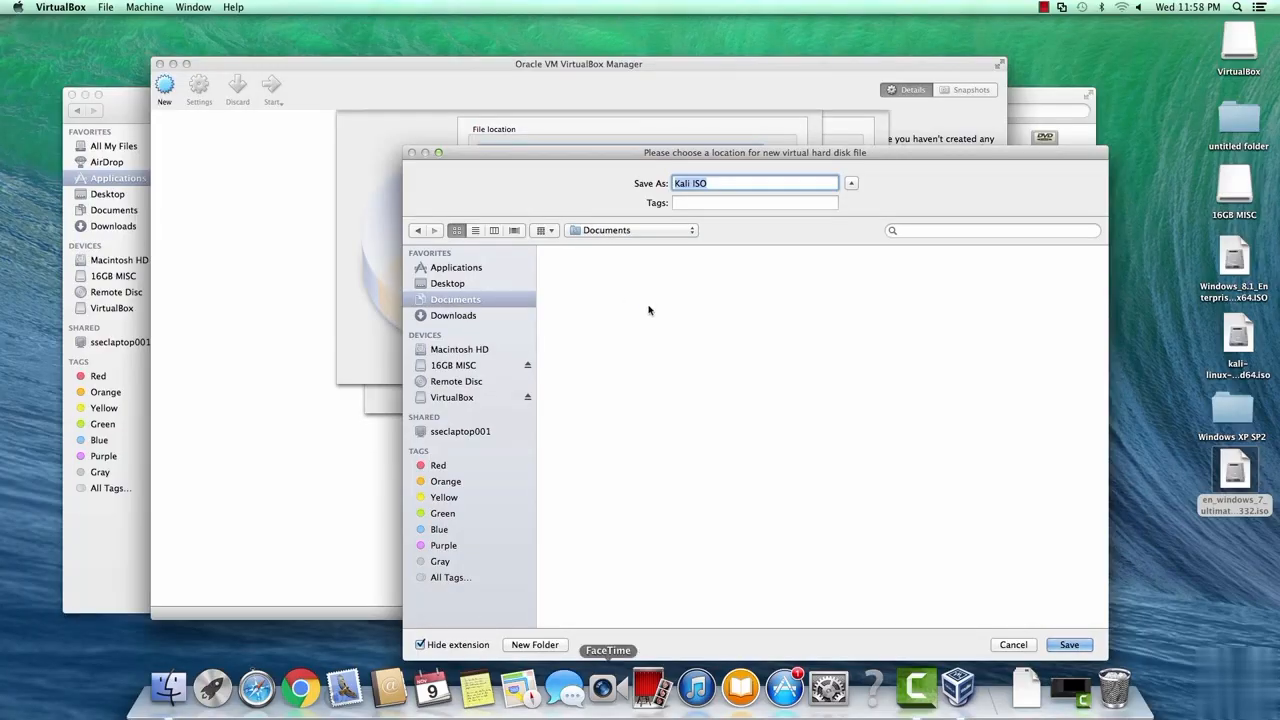
- Create folders 'Hacking Lab' and 'Kali ISO VM' inside it and save the disk file there
left_click(546, 645)
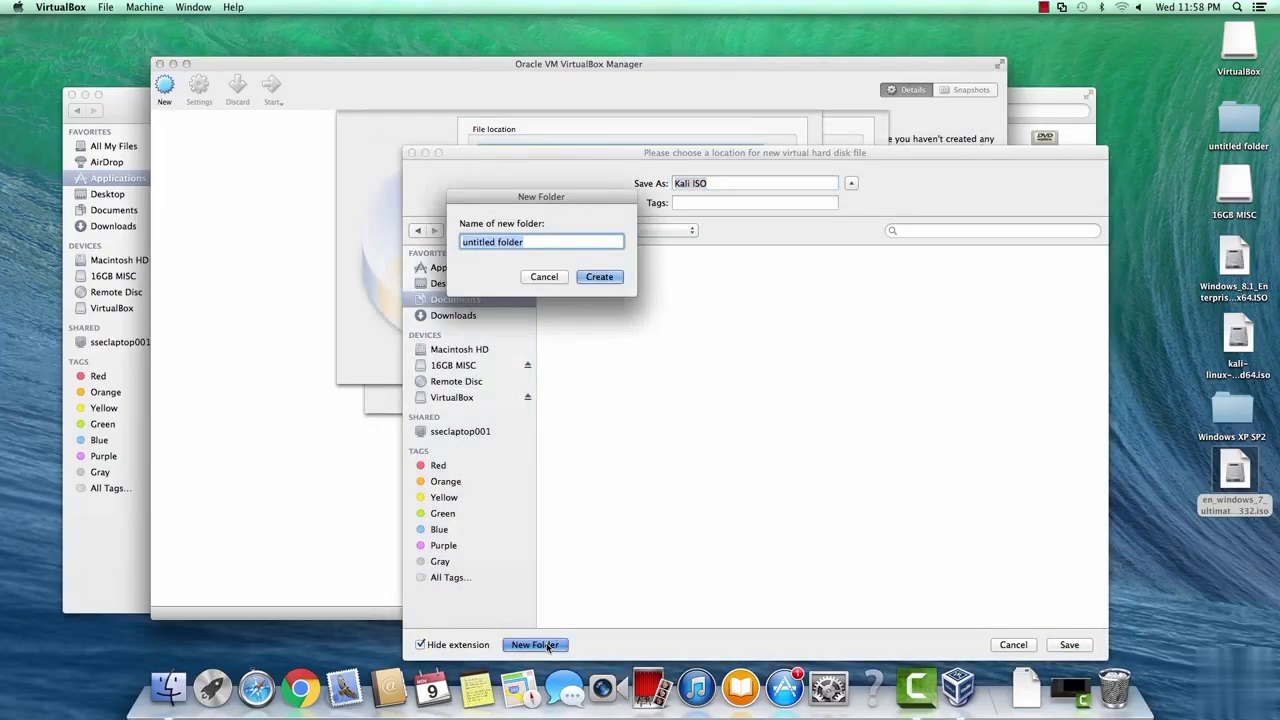
type("Hacking Lab")
left_click(606, 278)
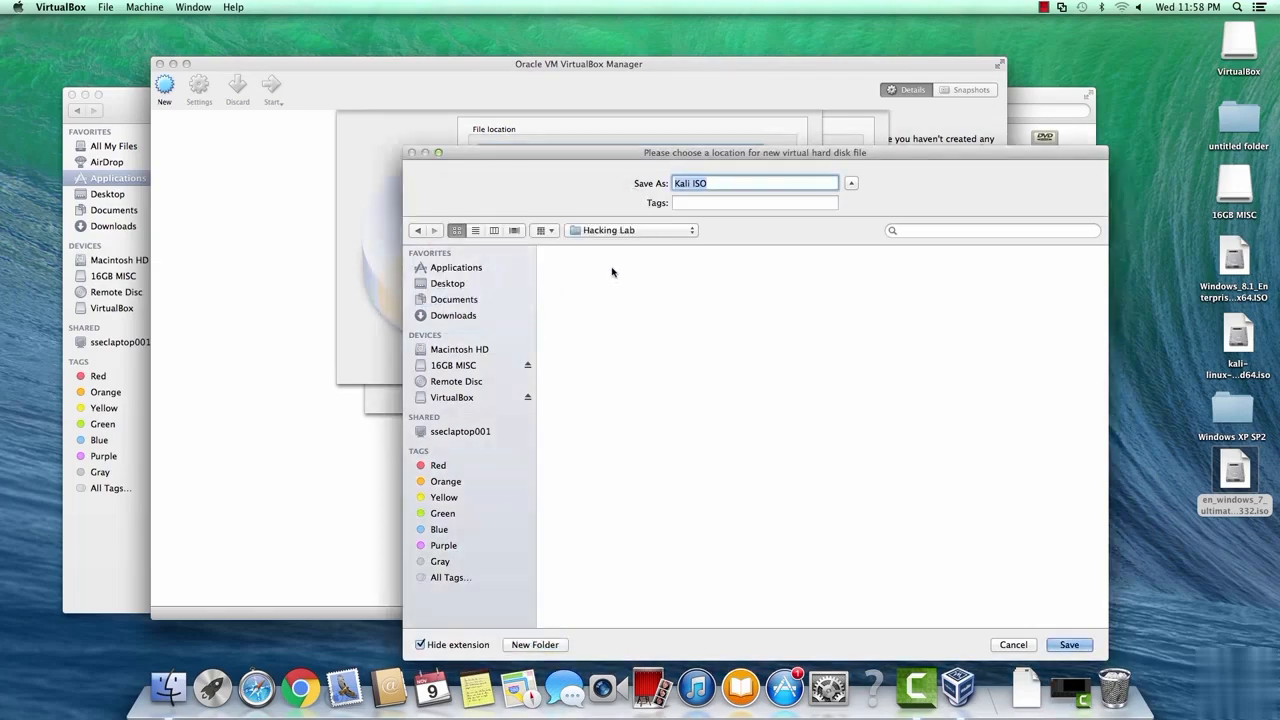
left_click(525, 644)
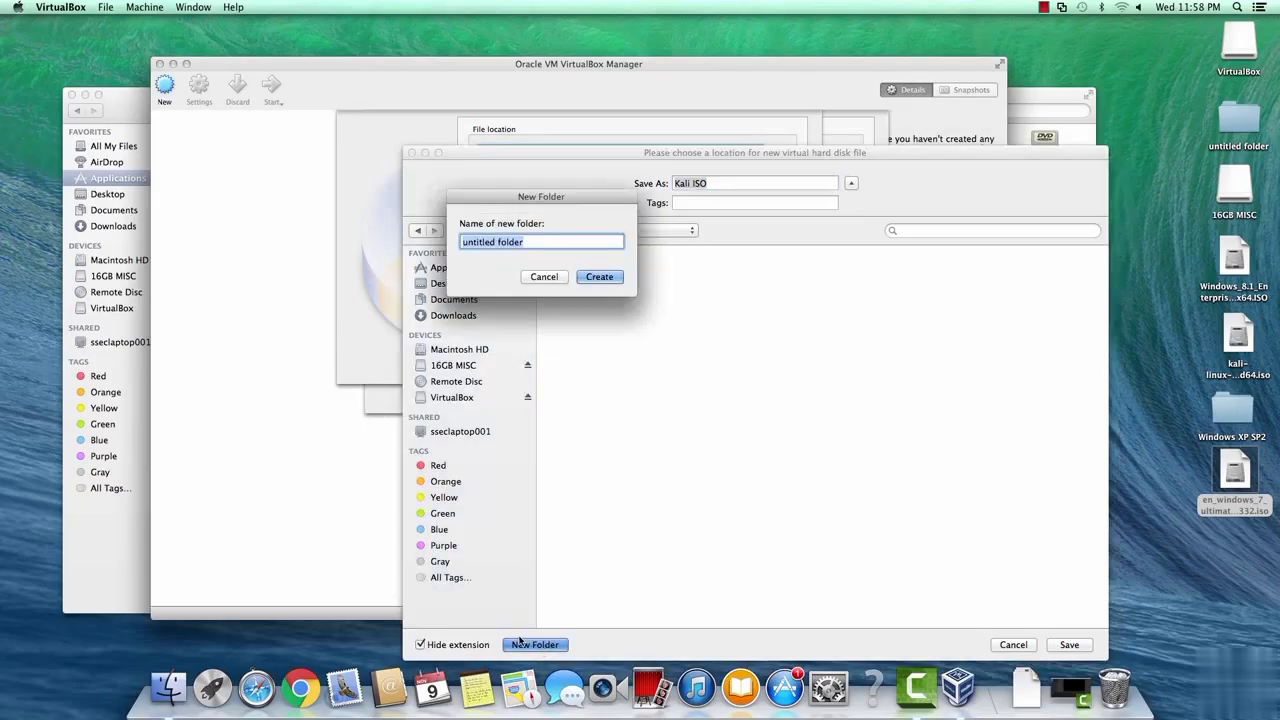
type("Kali ISO VM")
left_click(603, 277)
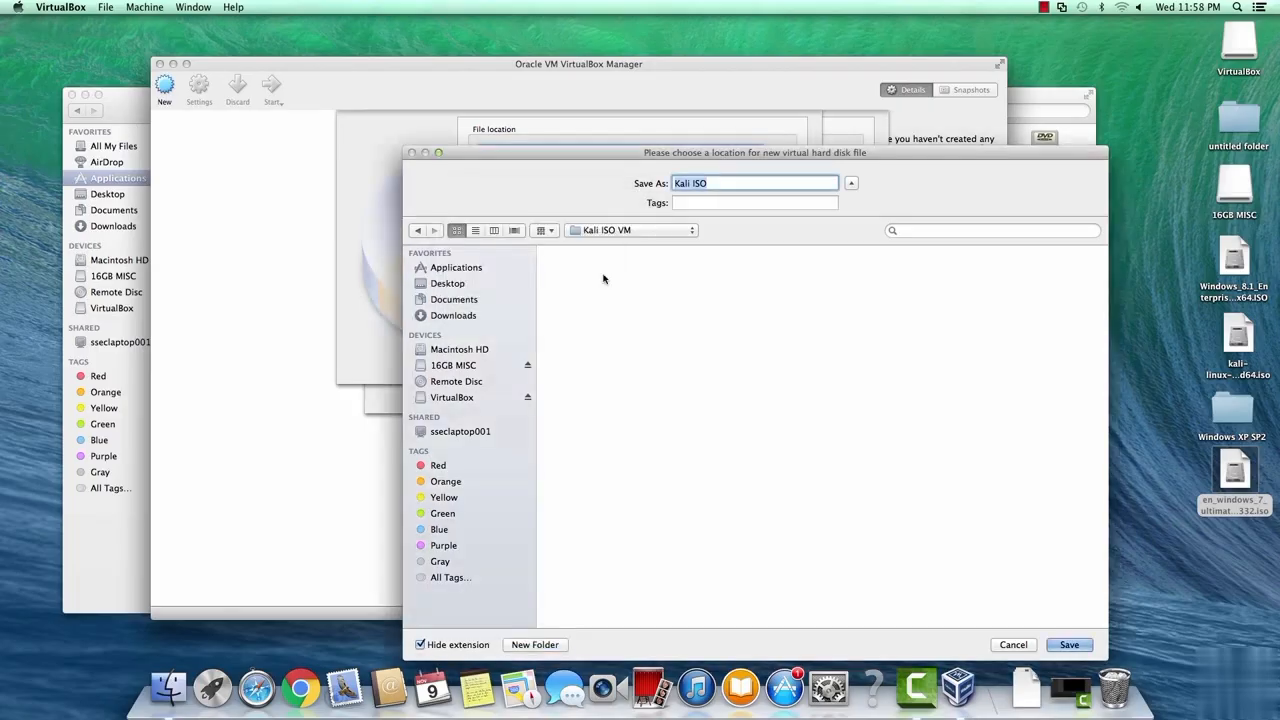
left_click(1064, 644)
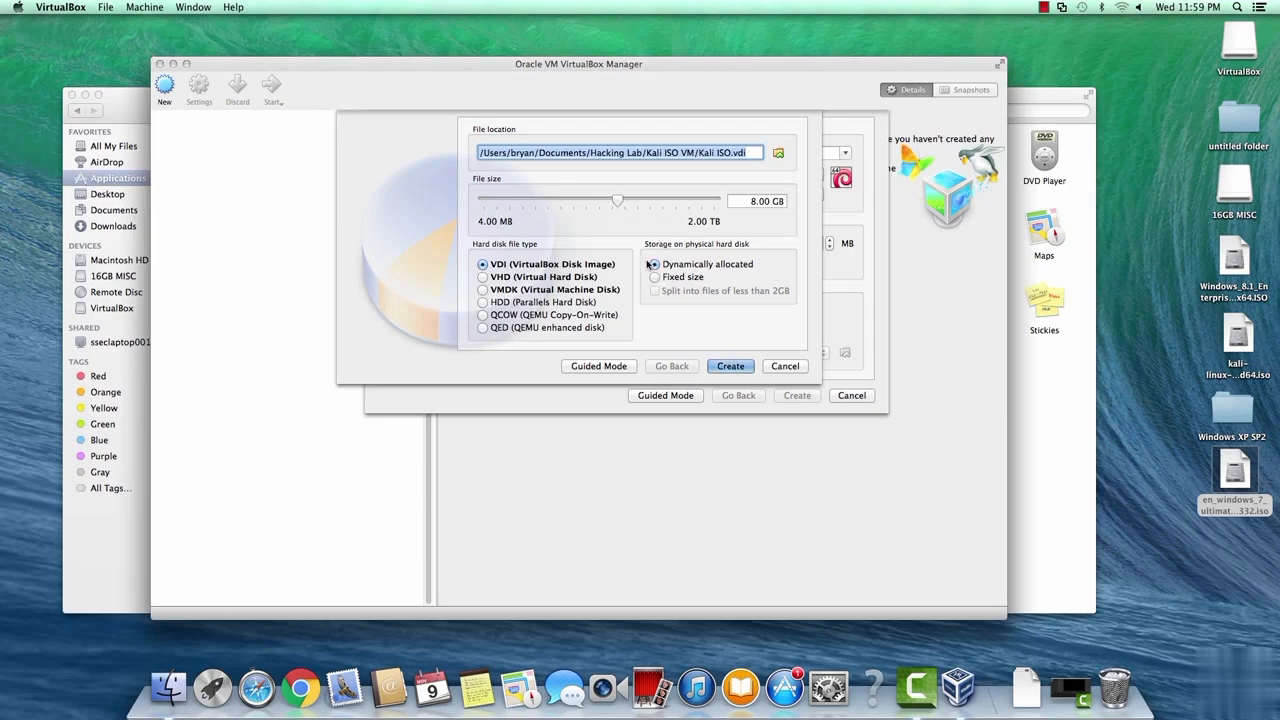
- Set the disk size to 30GB and create the virtual hard disk
left_click_drag(619, 204, 642, 204)
left_click(785, 201)
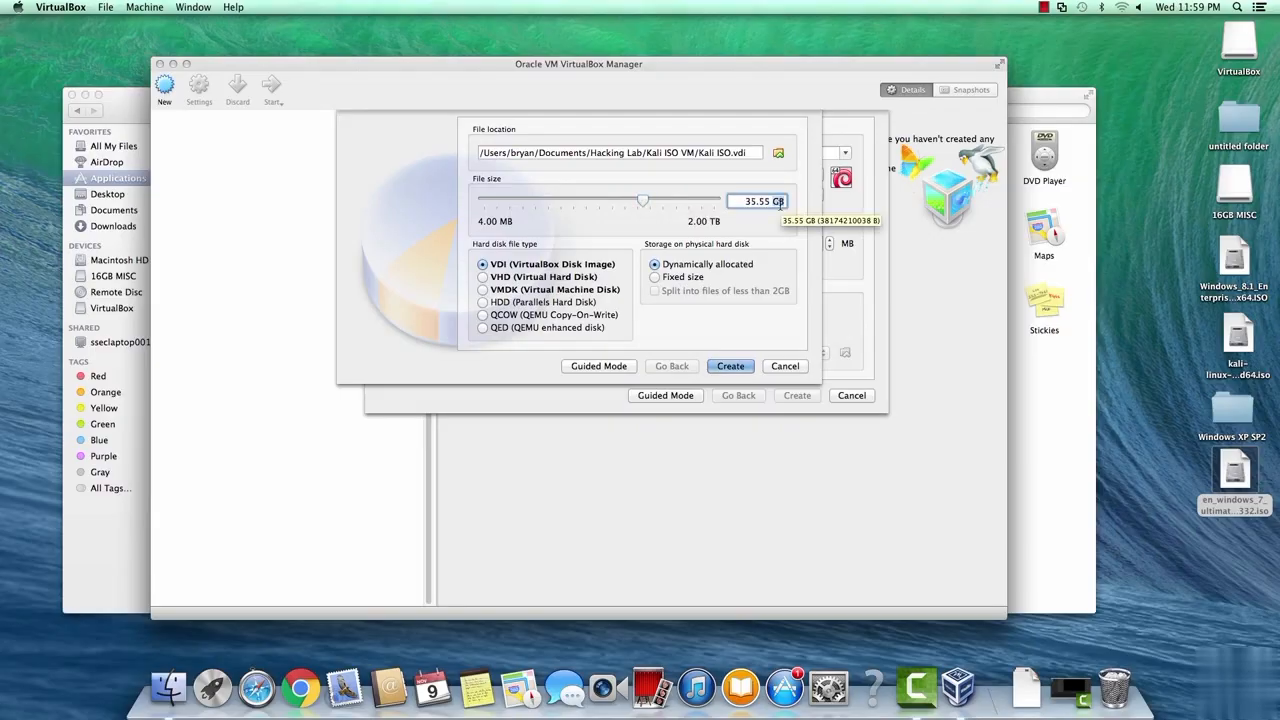
key("super+a")
type("30GB")
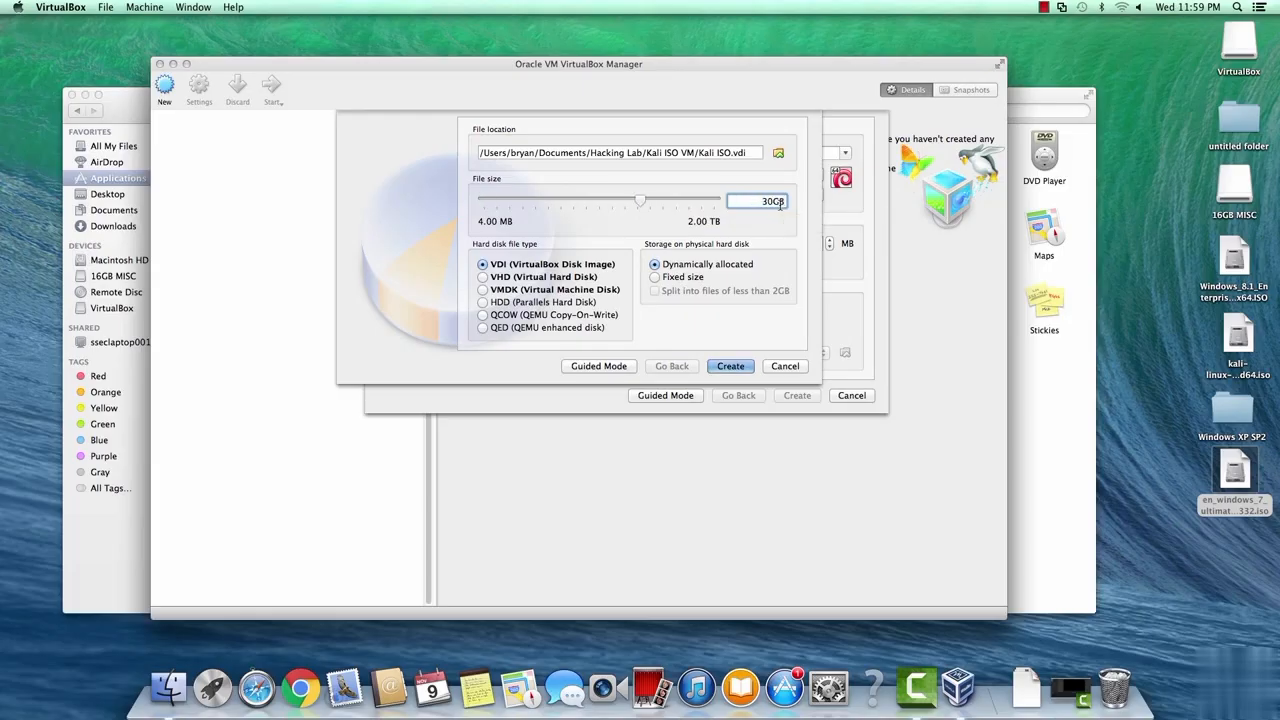
left_click(745, 369)
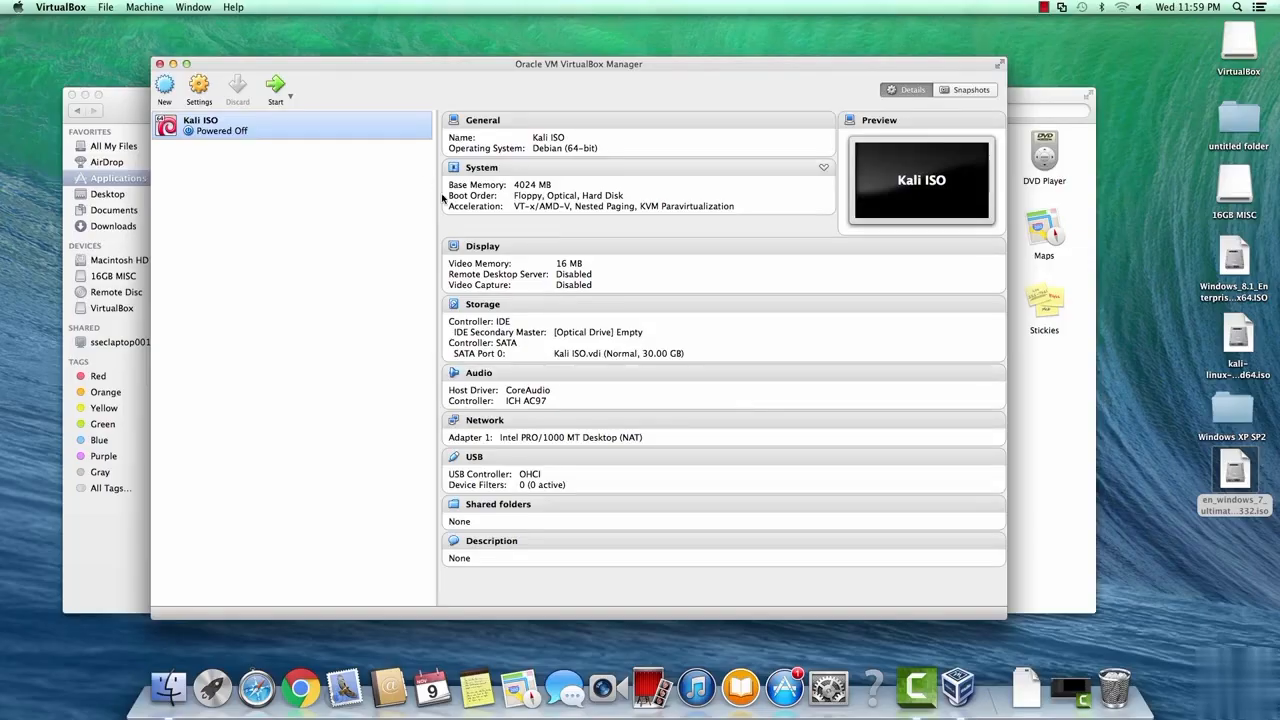
- In the Kali ISO machine's System settings, remove Floppy from the boot order
left_click(199, 88)
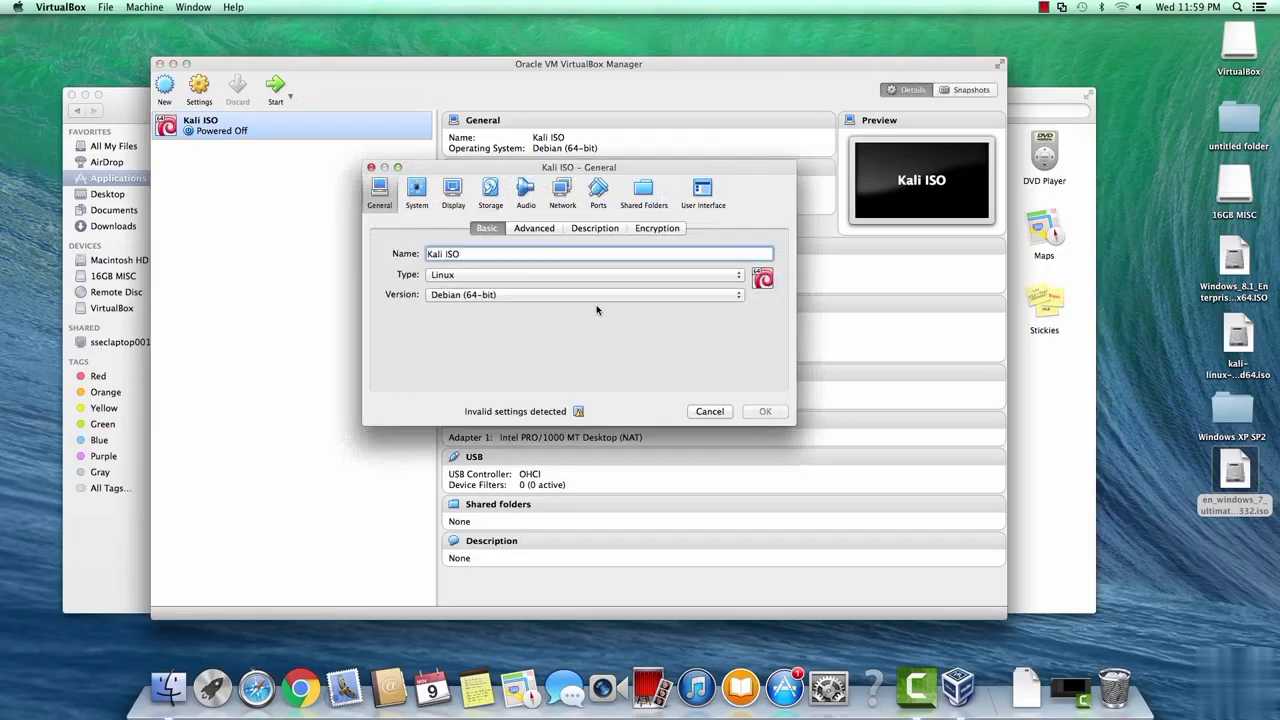
left_click(427, 192)
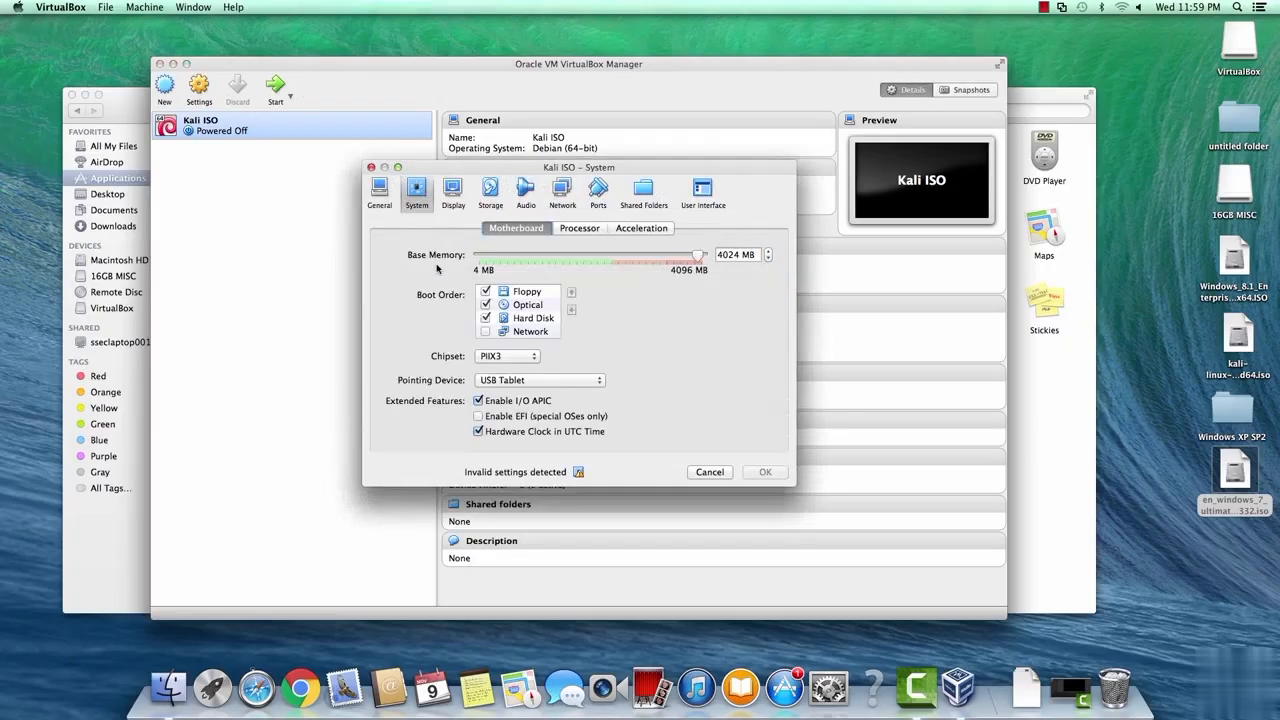
left_click(486, 291)
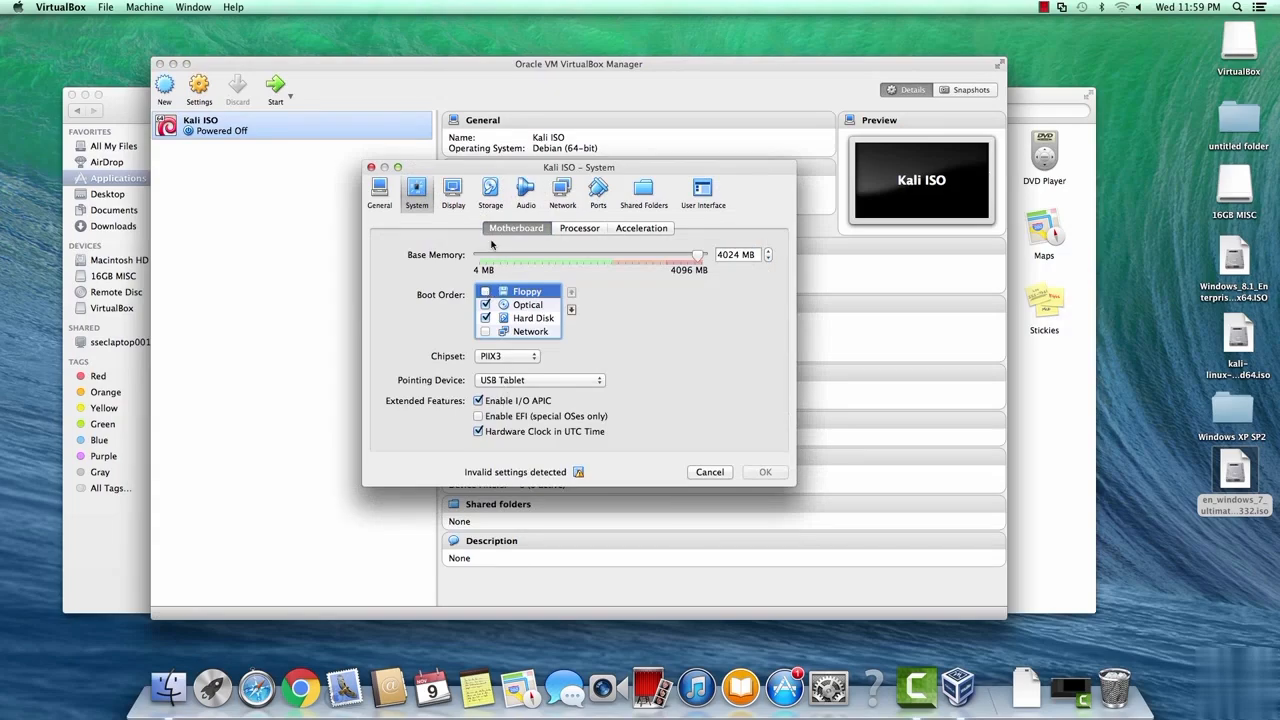
- Attach kali-linux-2016.2-amd64.iso from the Desktop to the empty optical drive in Storage
left_click(453, 196)
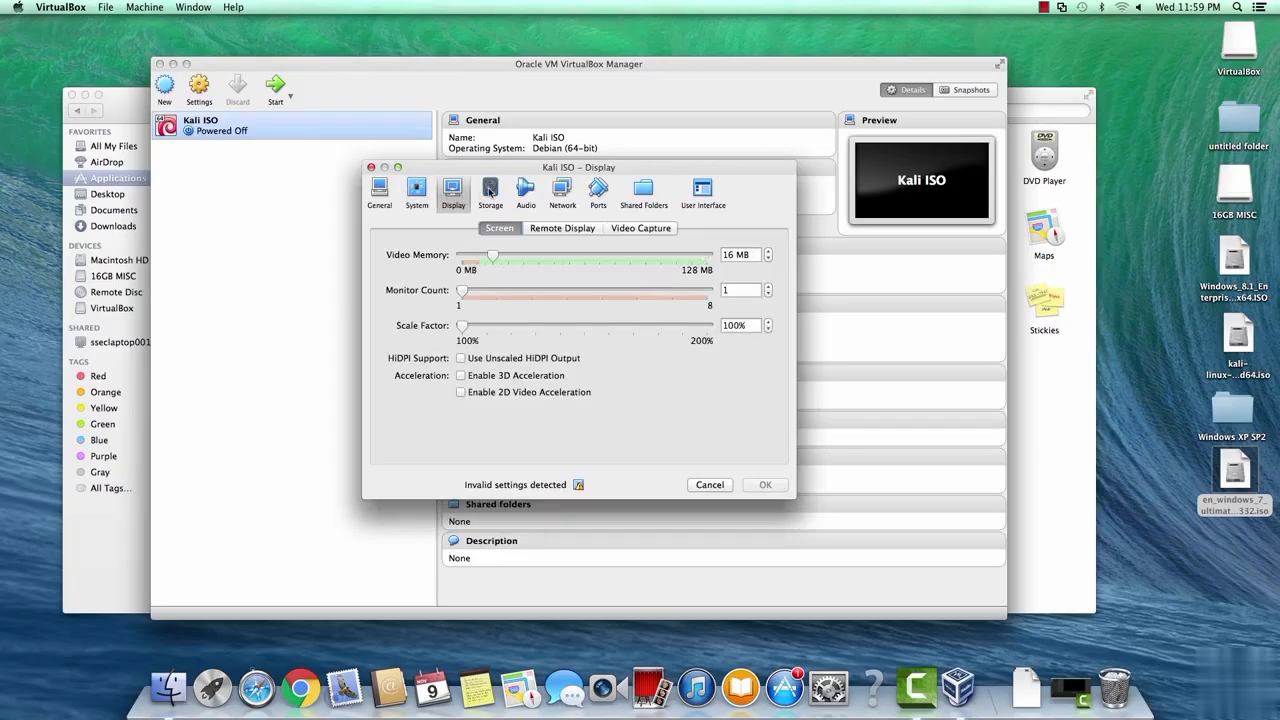
left_click(490, 194)
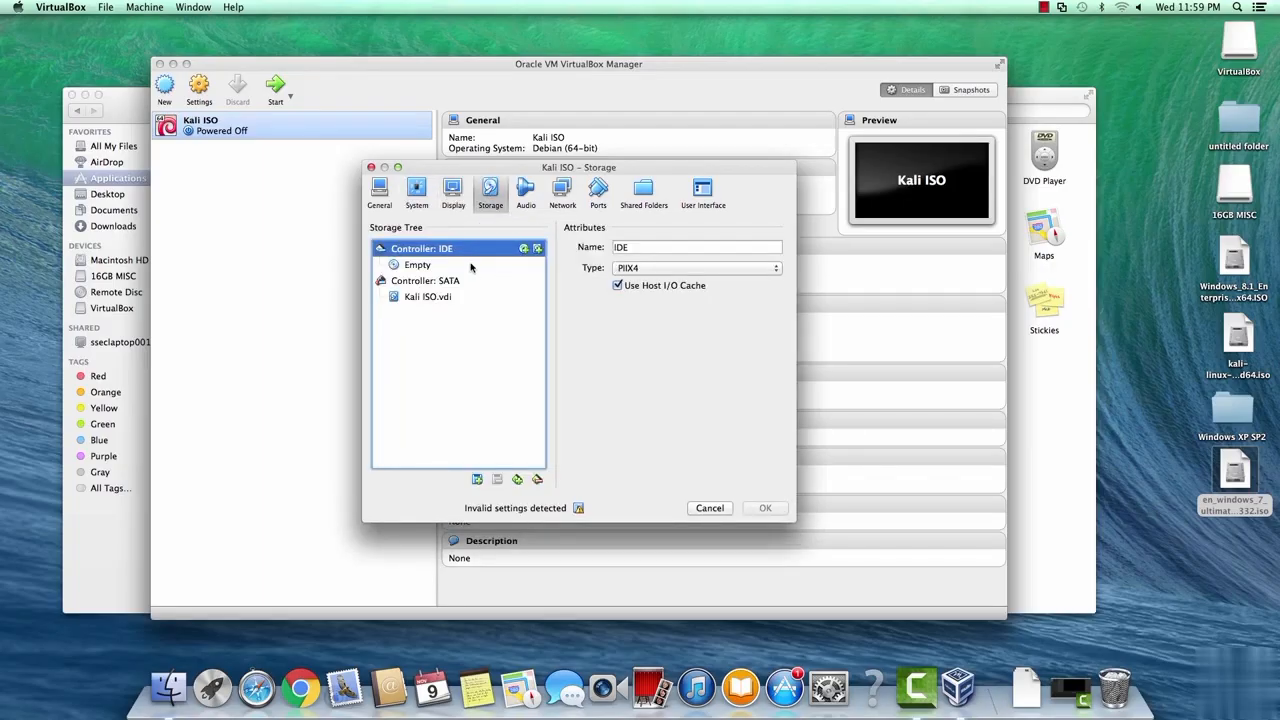
left_click(418, 266)
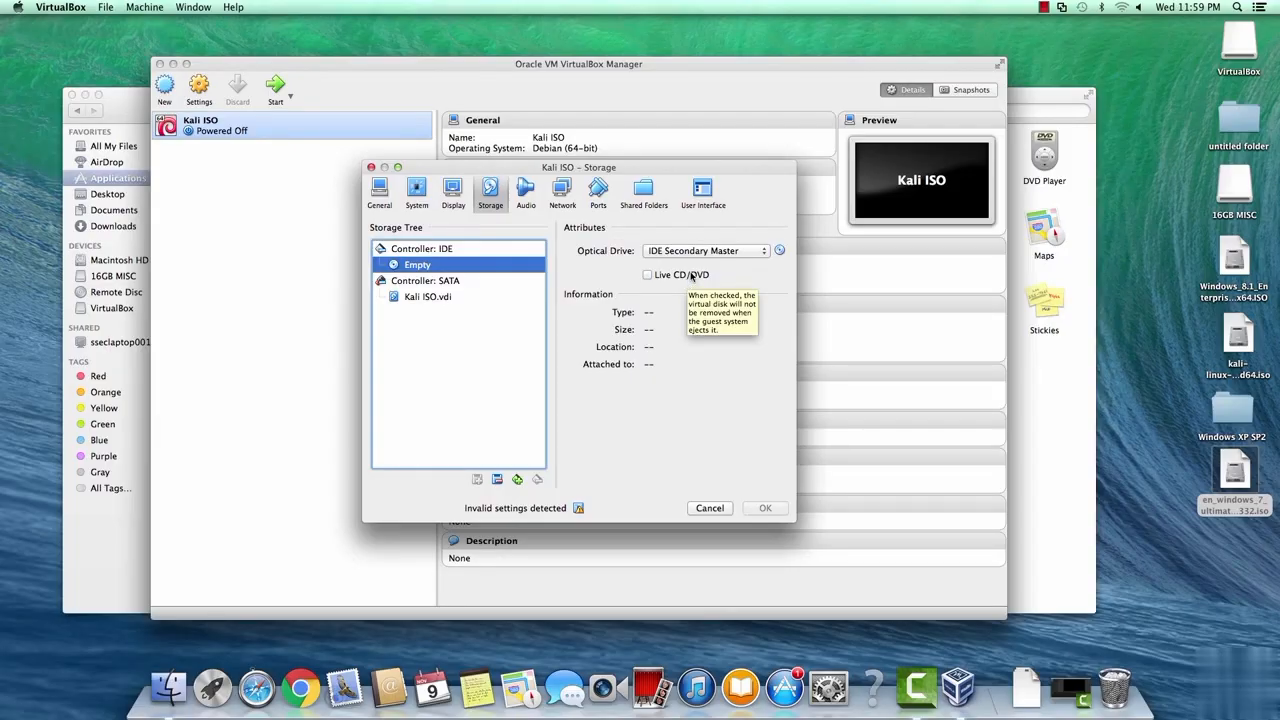
left_click(780, 251)
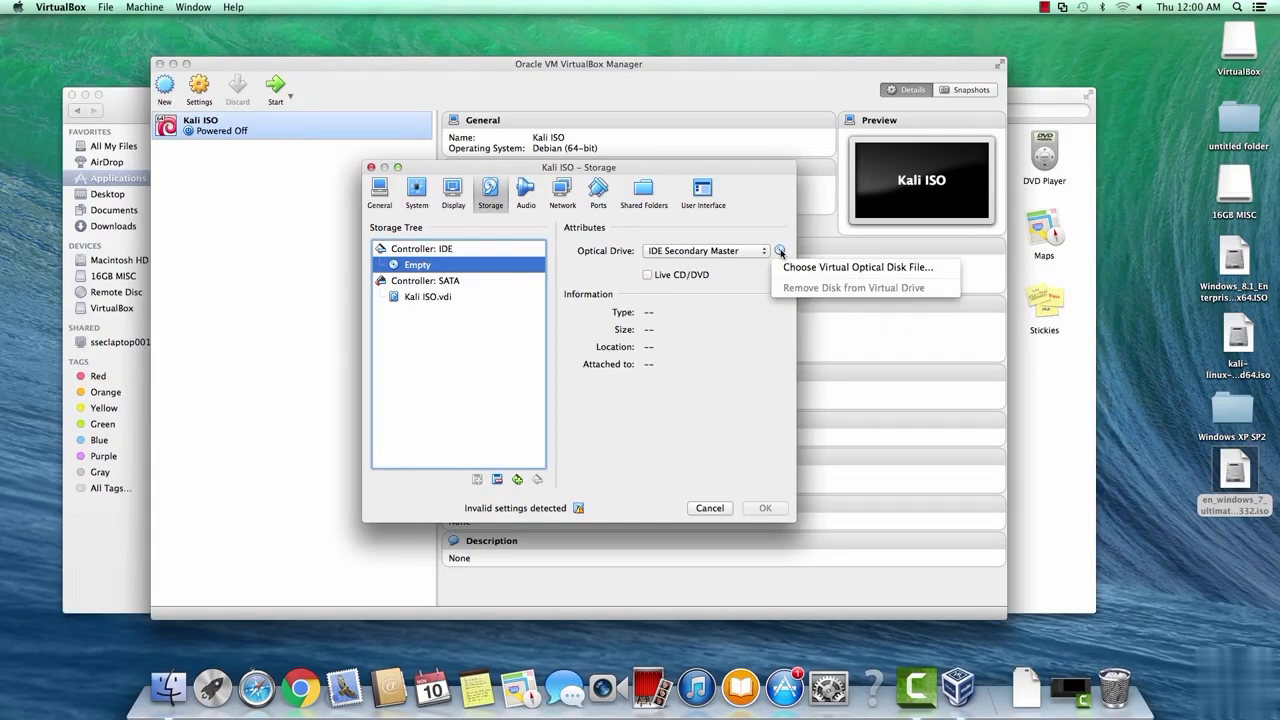
left_click(801, 268)
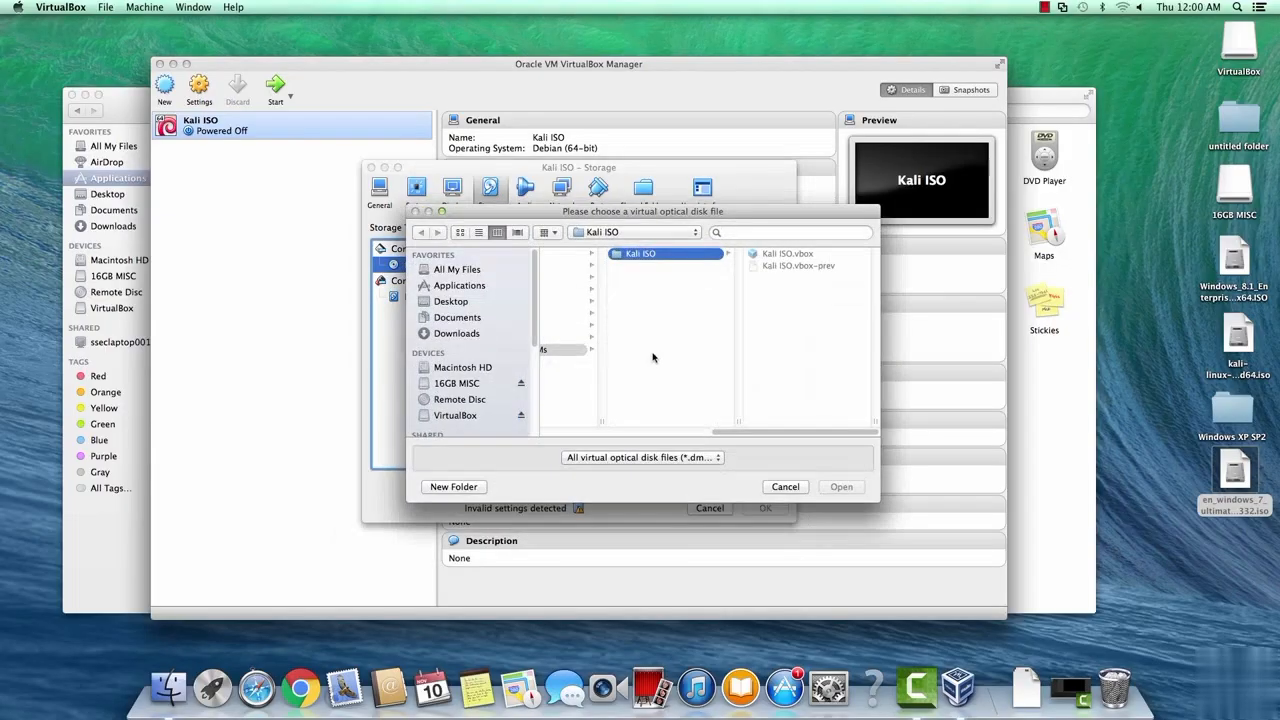
left_click_drag(876, 504, 1055, 630)
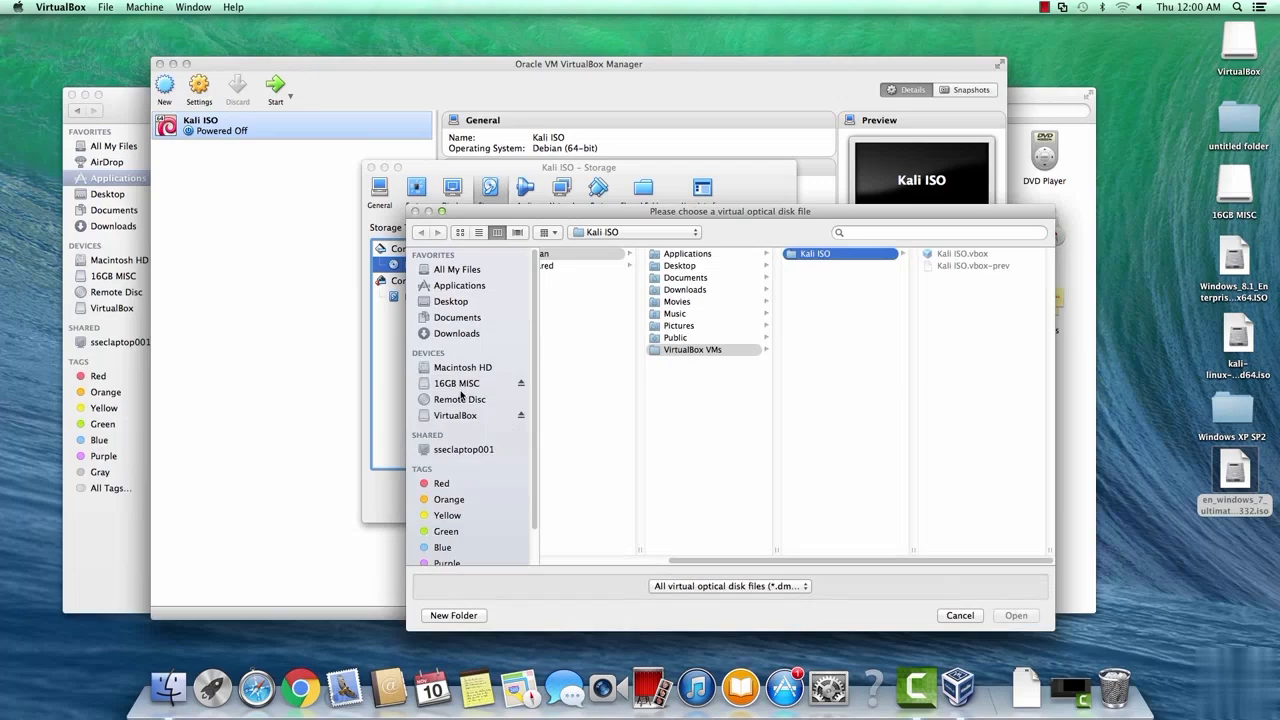
left_click(451, 302)
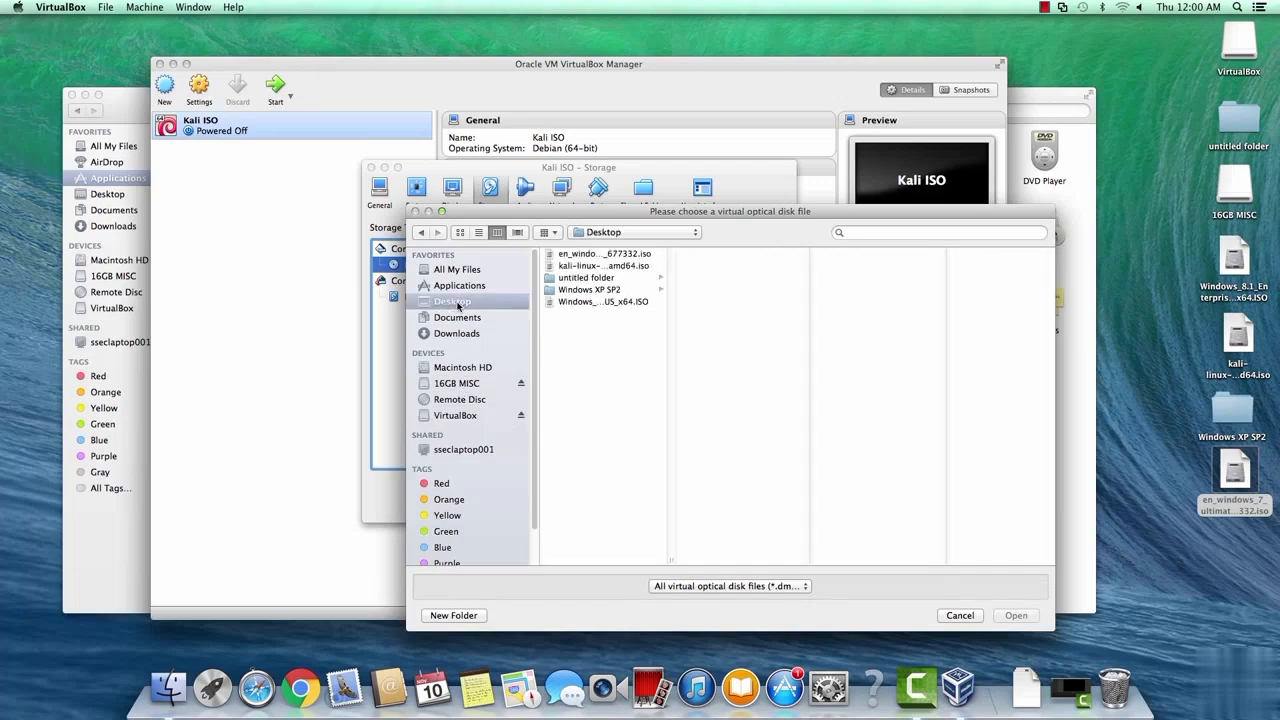
left_click(587, 266)
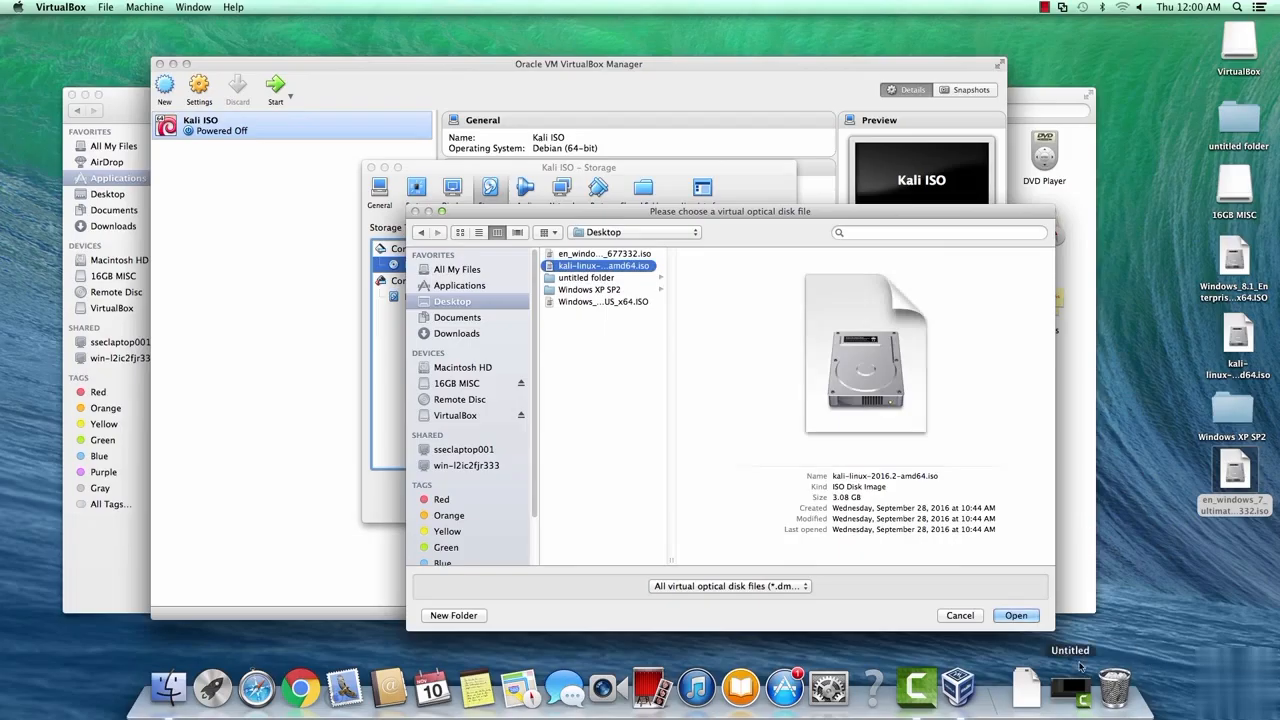
left_click(1015, 615)
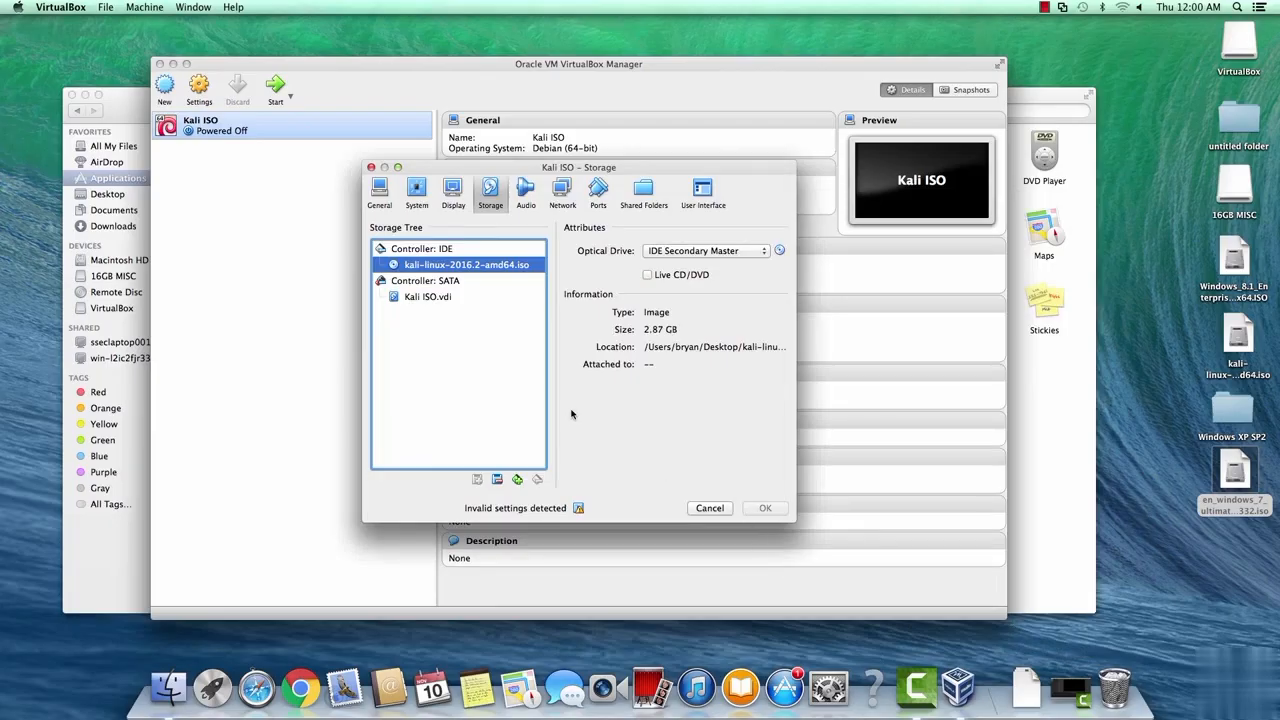
mouse_move(580, 510)
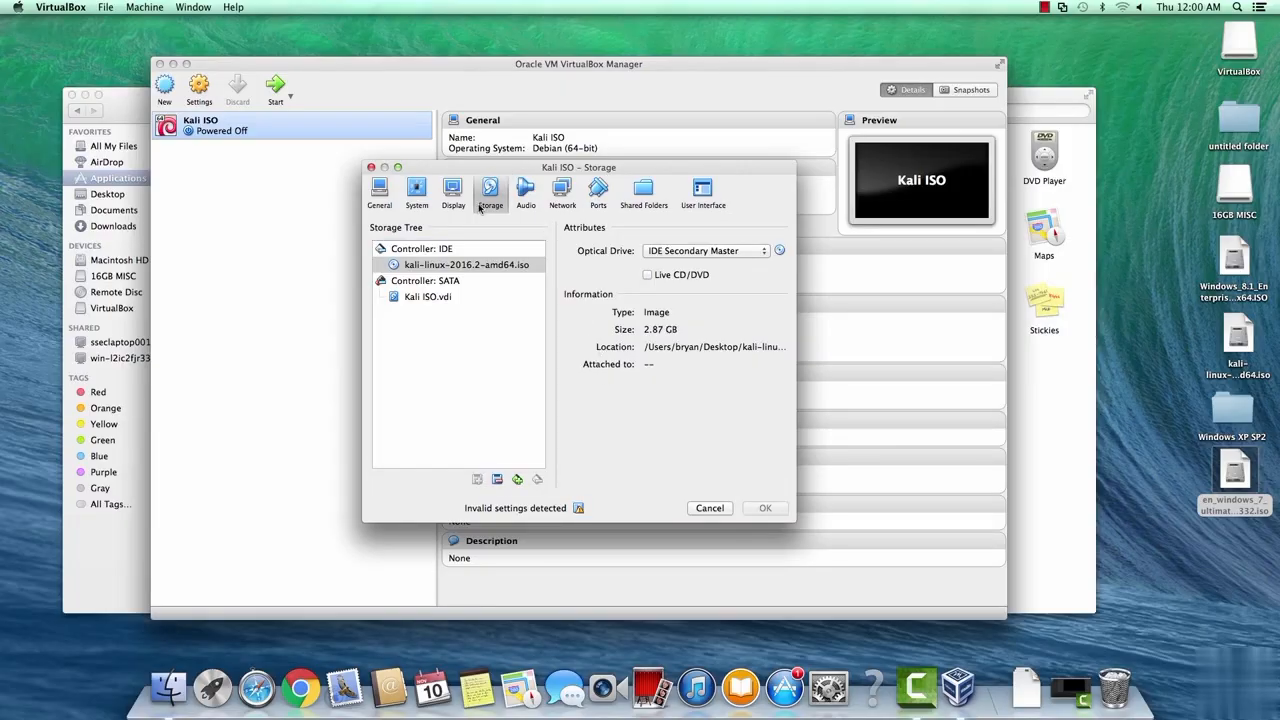
- In System settings, set Base Memory to 2048 MB and confirm with OK
left_click(420, 199)
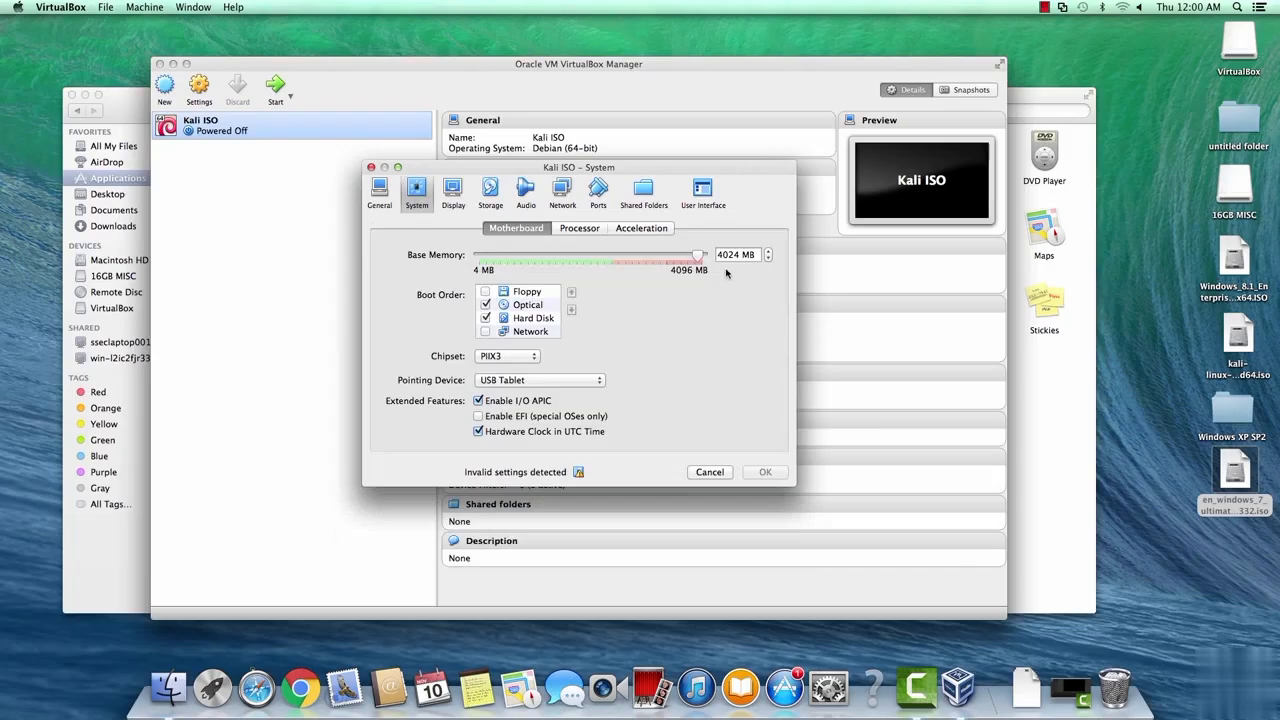
left_click_drag(698, 258, 591, 266)
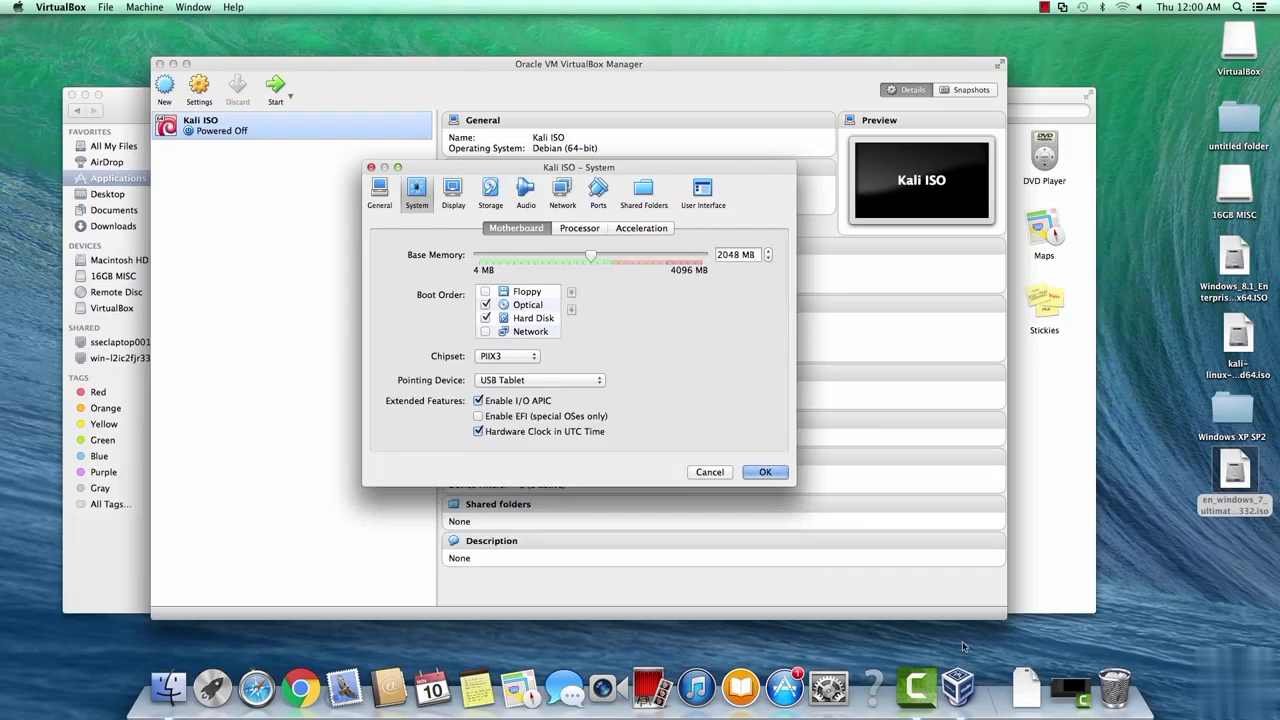
left_click(765, 473)
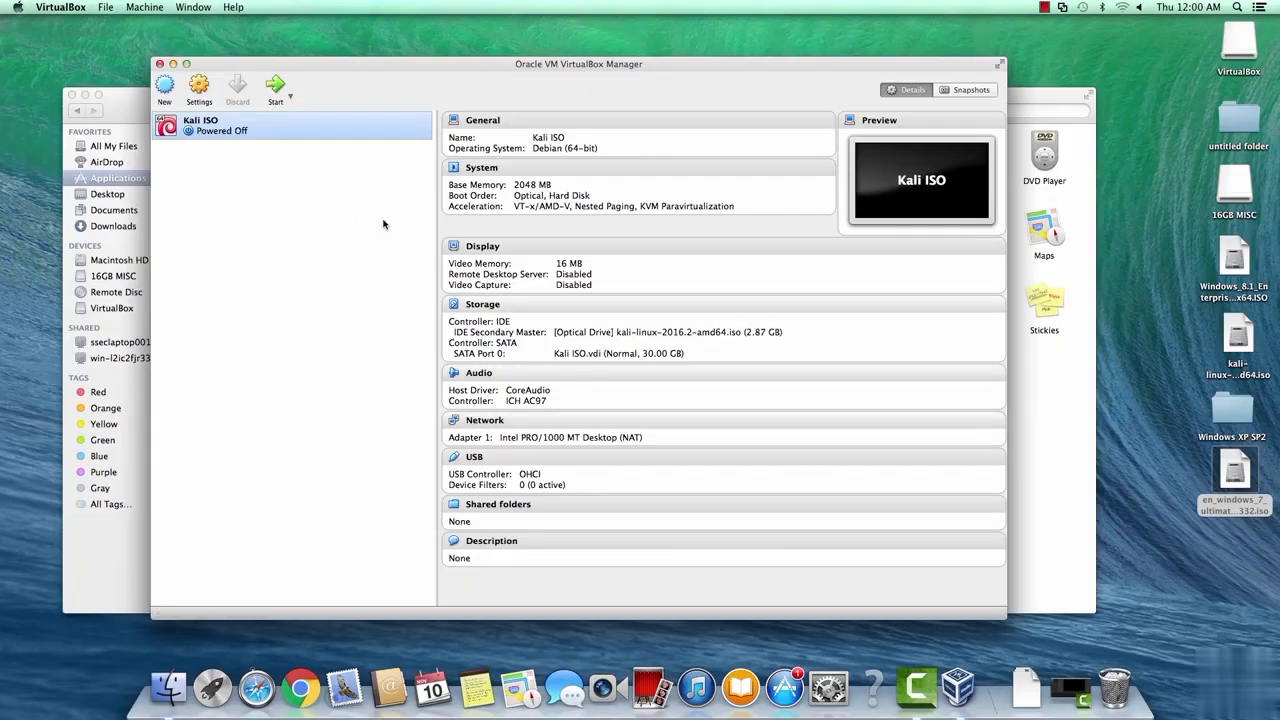
- Open Network settings for Adapter 2, trying host-only and internal attachments and revealing Advanced options
left_click(199, 88)
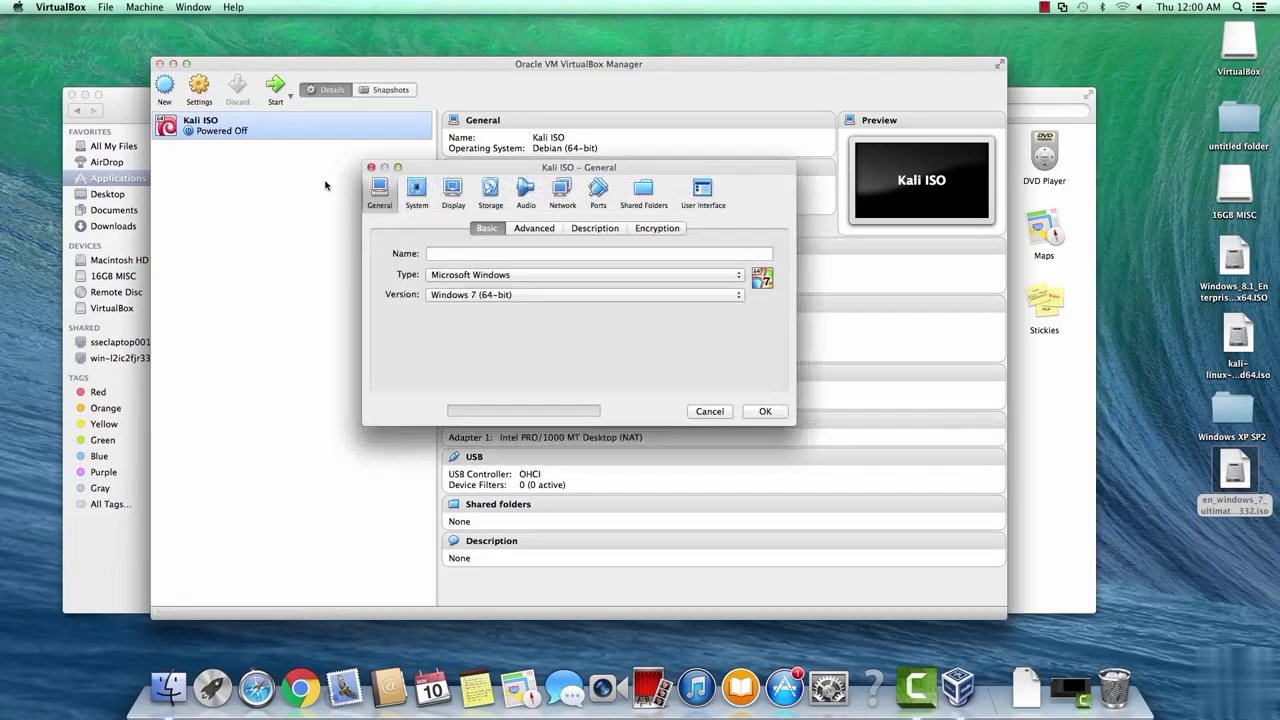
left_click(562, 191)
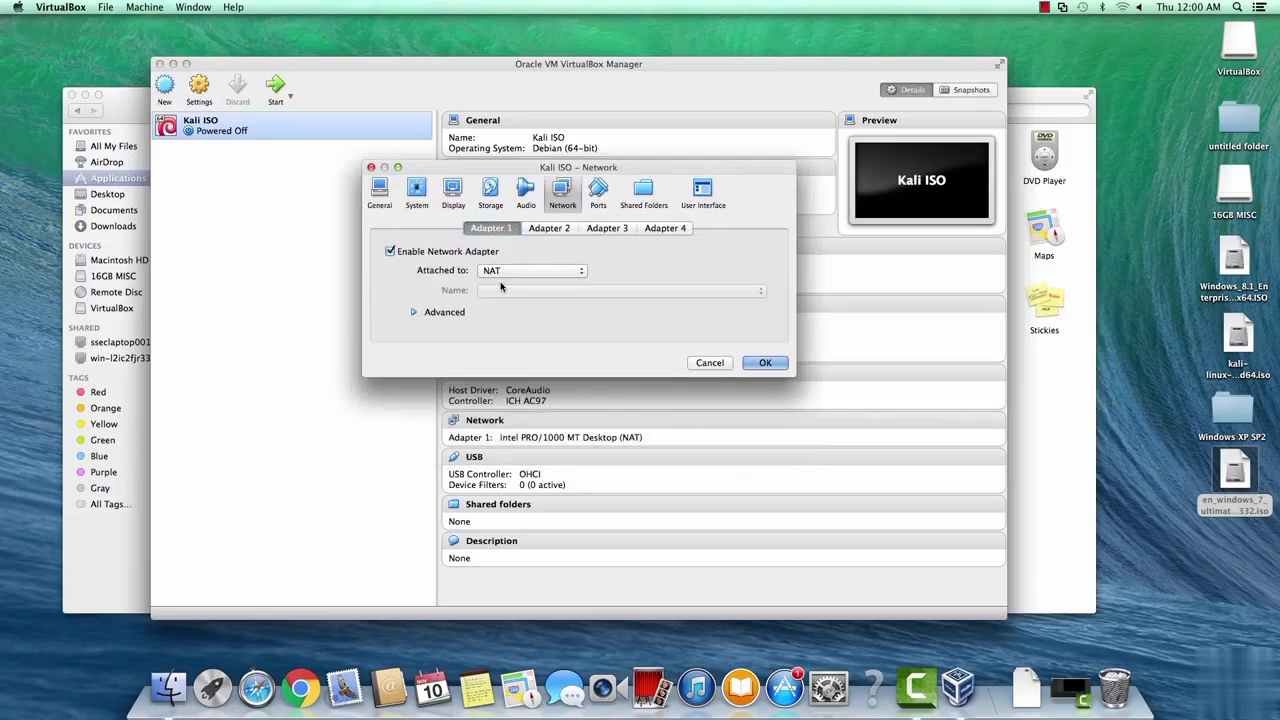
left_click(543, 229)
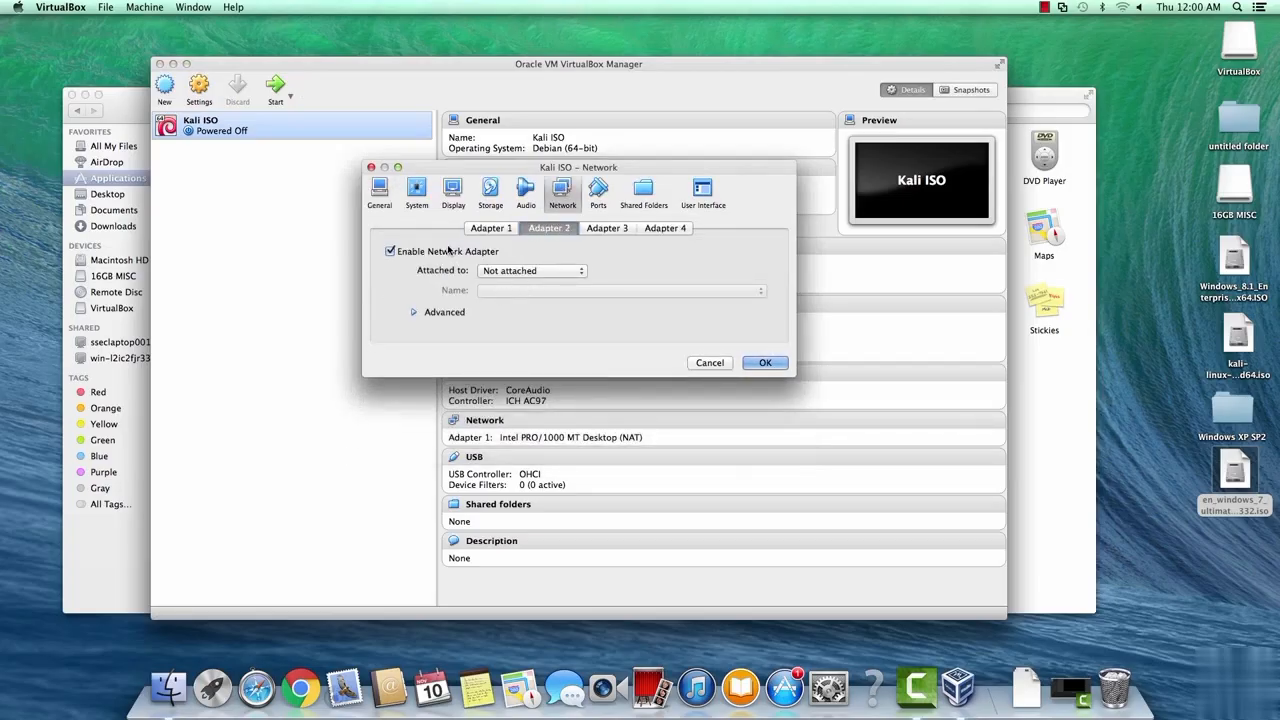
left_click(530, 271)
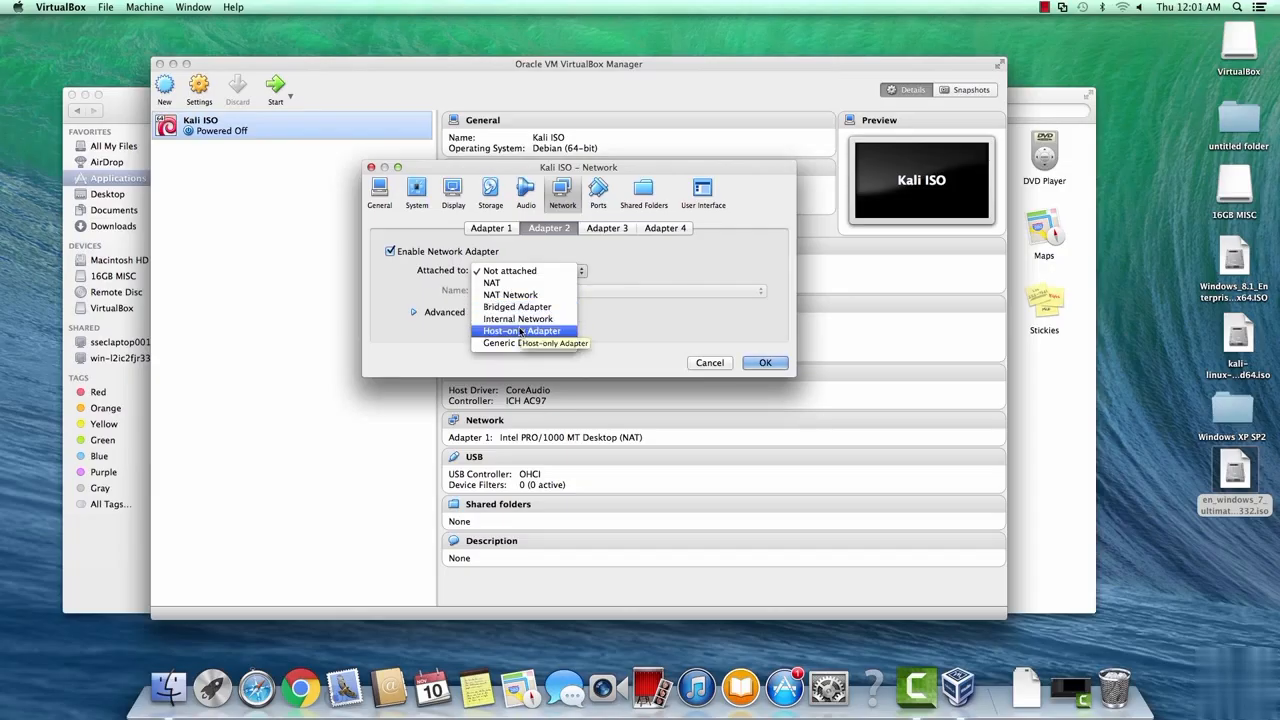
left_click(572, 334)
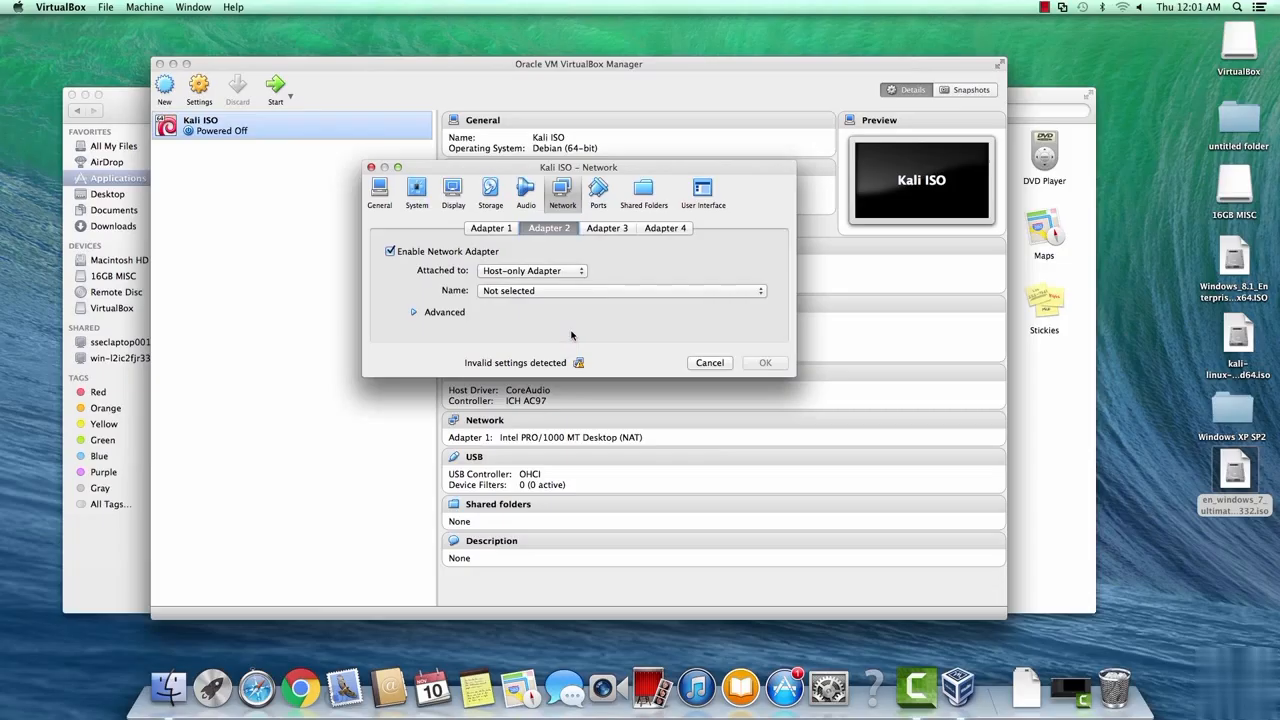
left_click(535, 292)
left_click(531, 291)
left_click(414, 313)
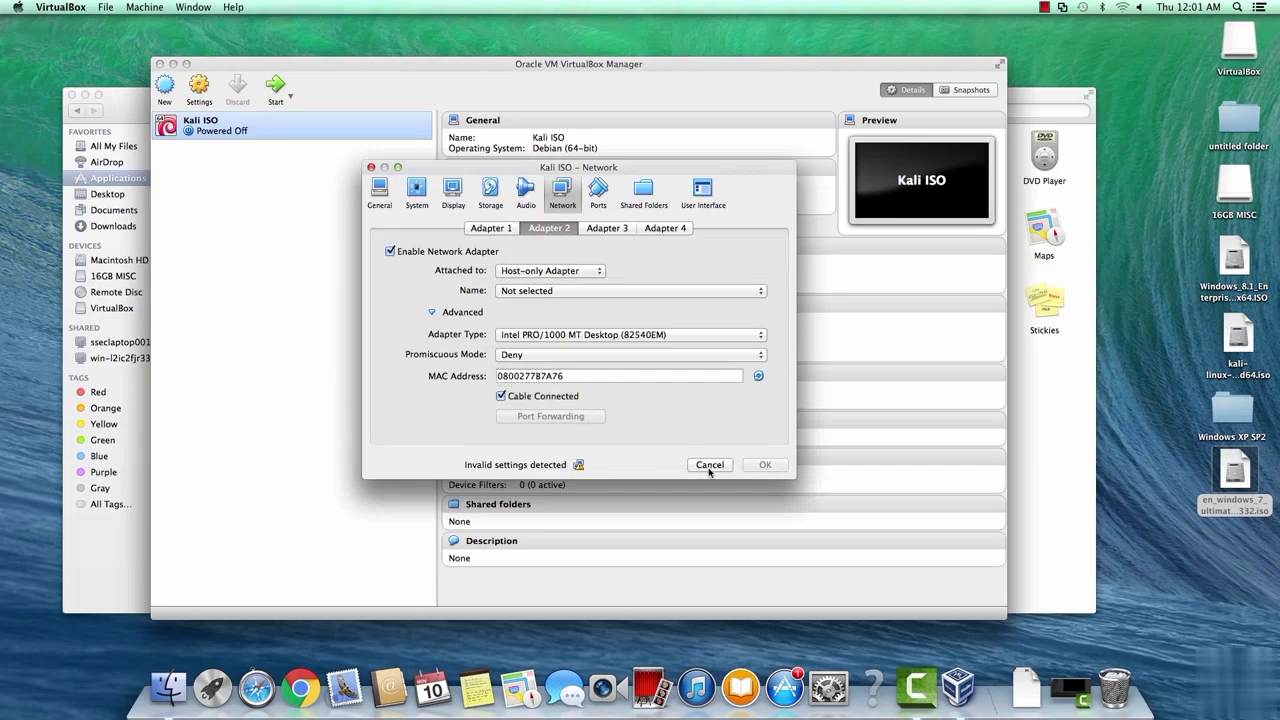
left_click(547, 274)
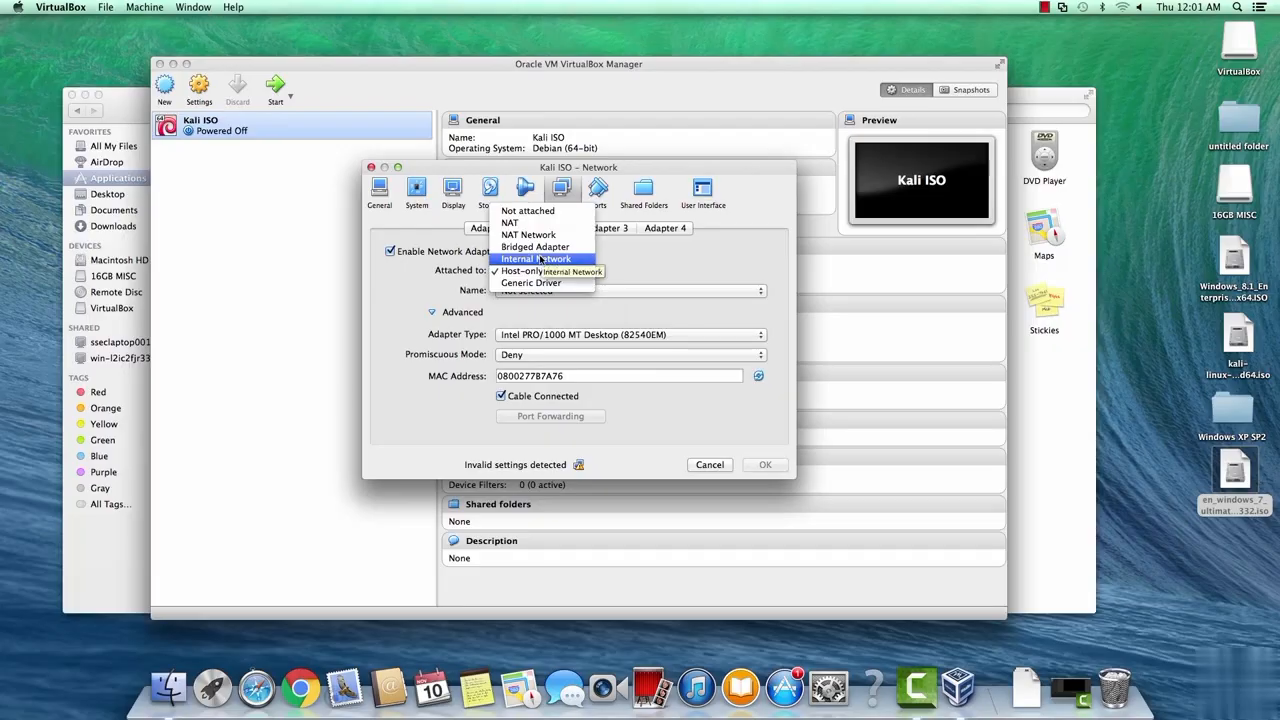
left_click(540, 260)
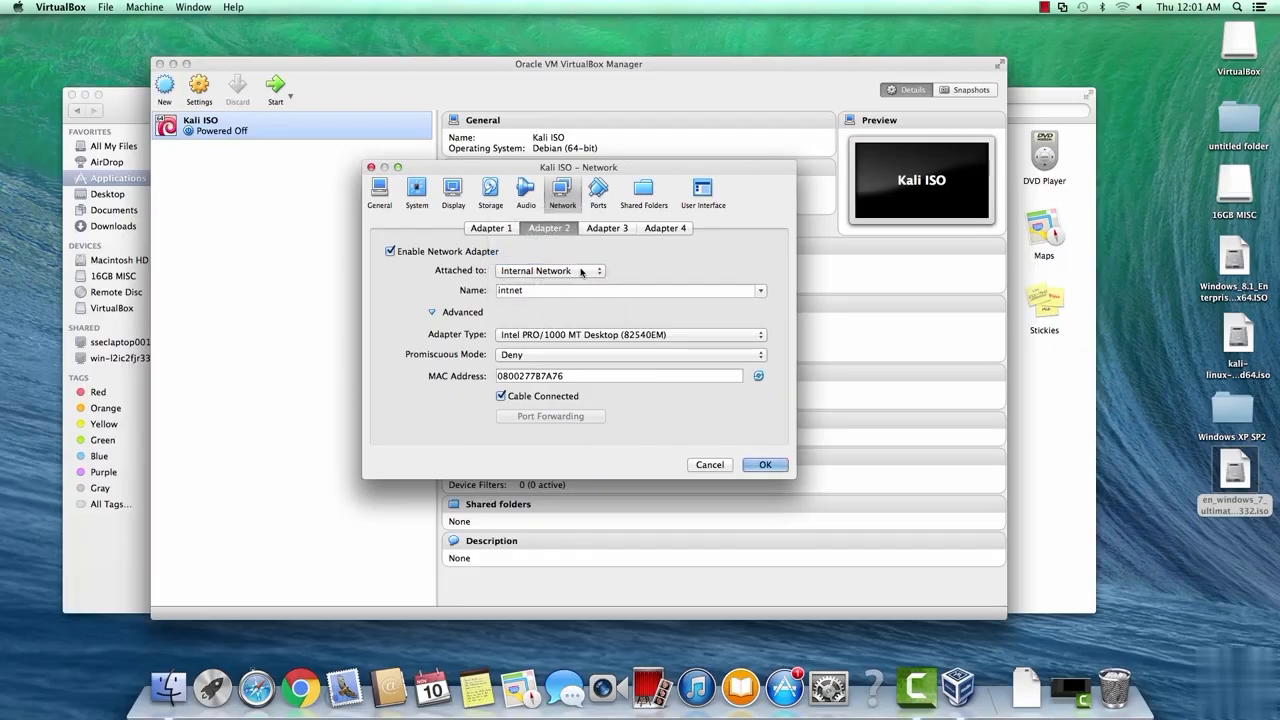
left_click(548, 271)
left_click(566, 286)
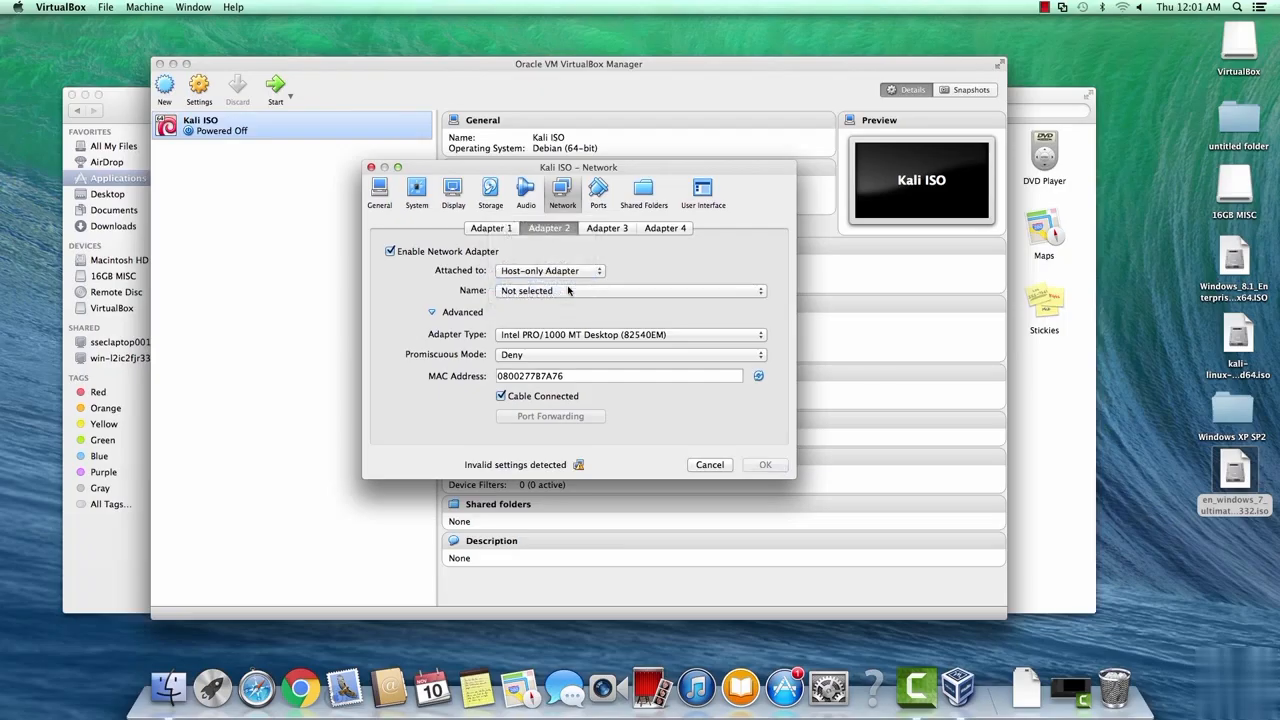
left_click(563, 291)
left_click(563, 291)
- Set promiscuous mode to Allow VMs, regenerate the MAC, attach to internal network intnet, and save
left_click(529, 356)
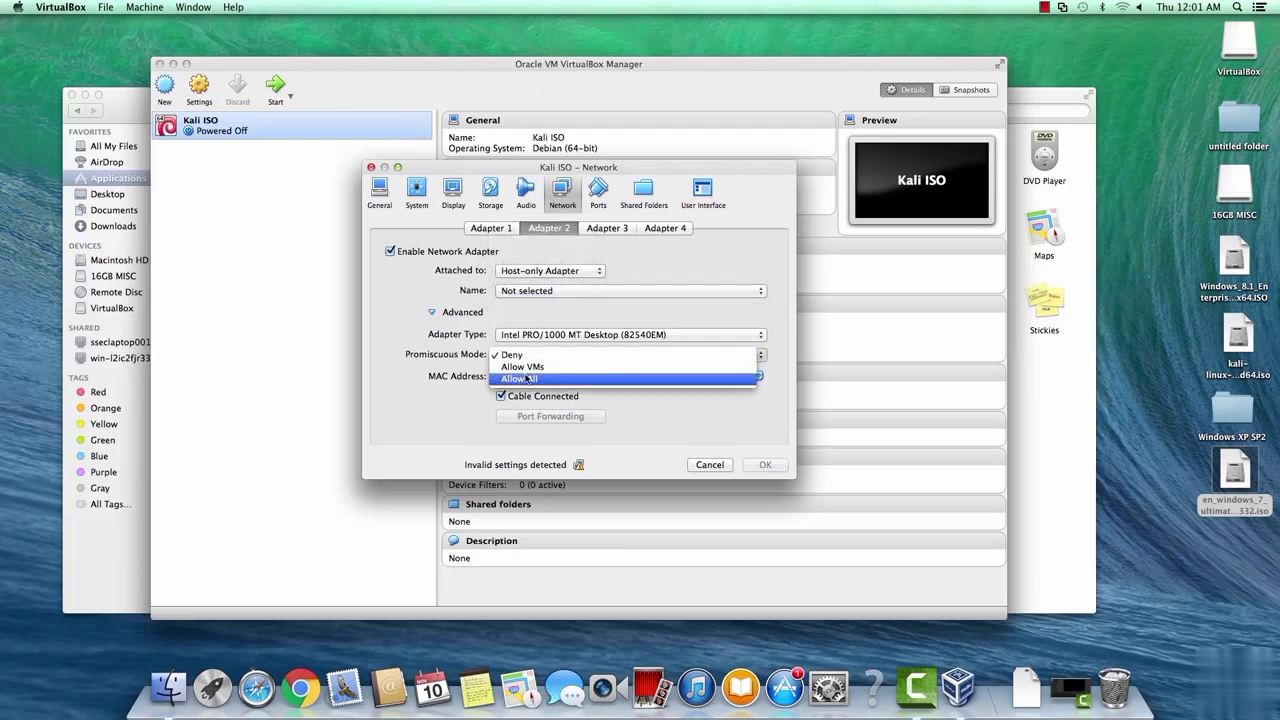
left_click(531, 368)
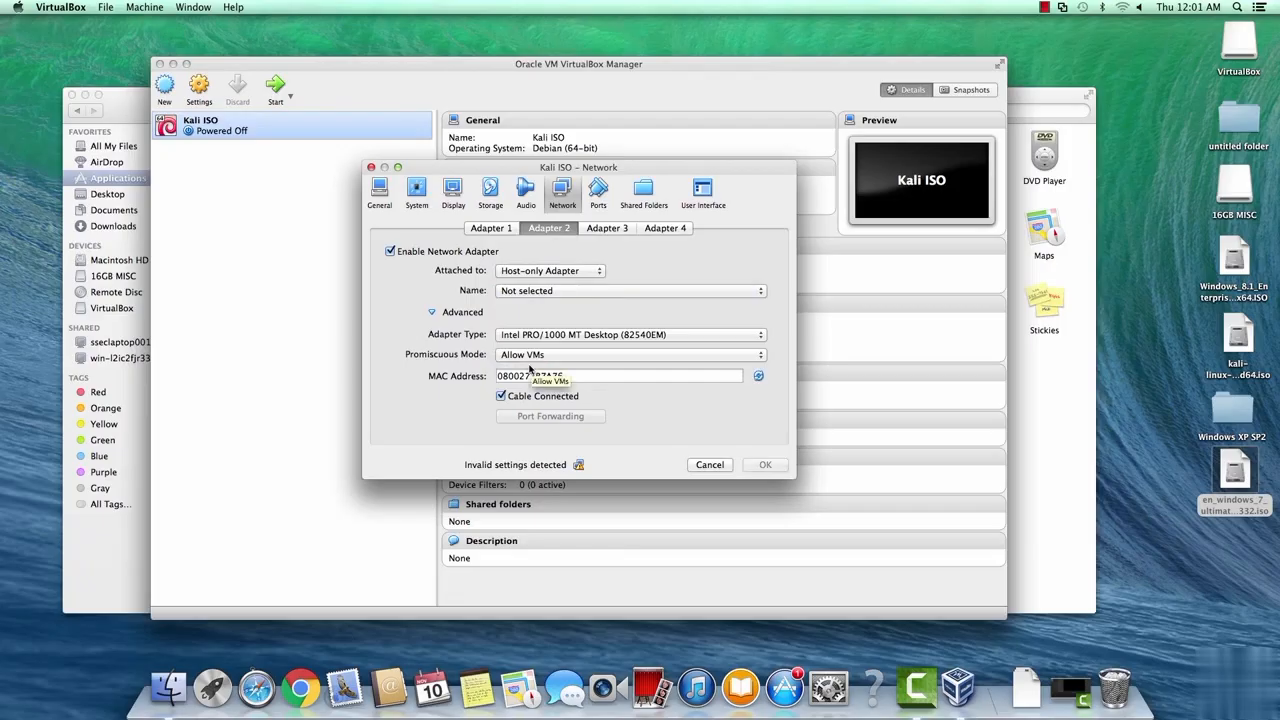
left_click(757, 377)
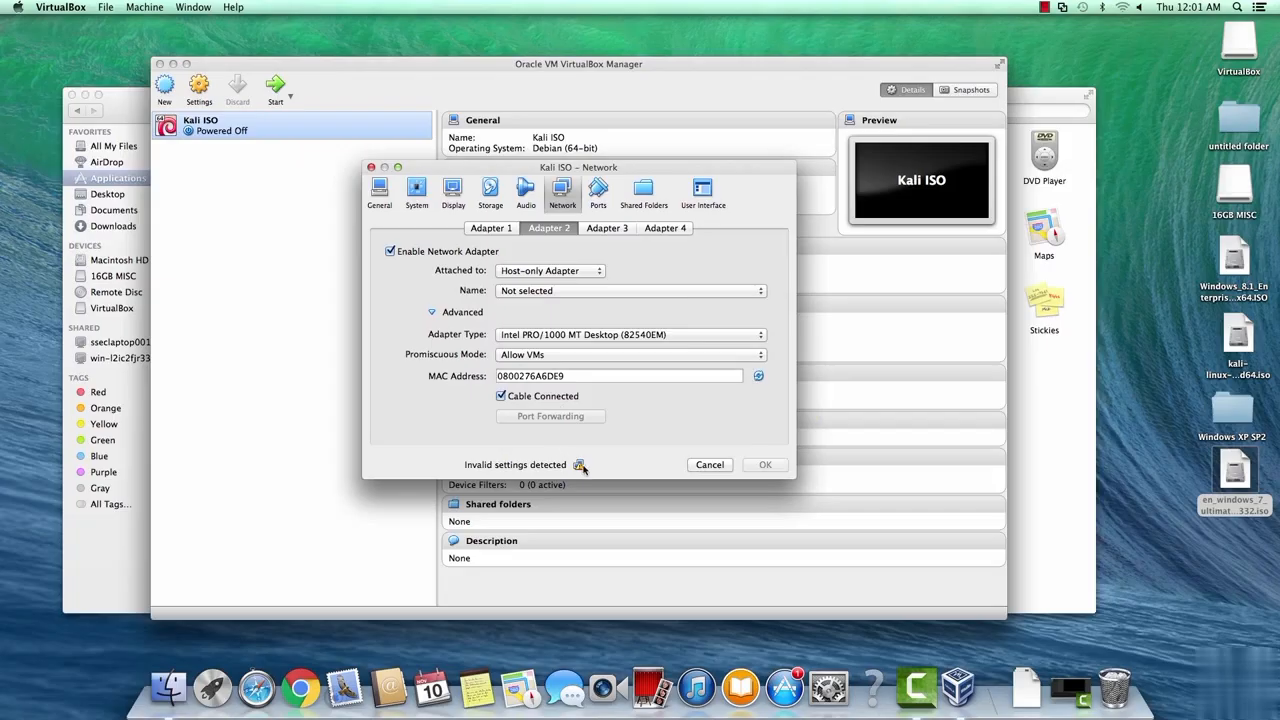
mouse_move(580, 467)
left_click(535, 272)
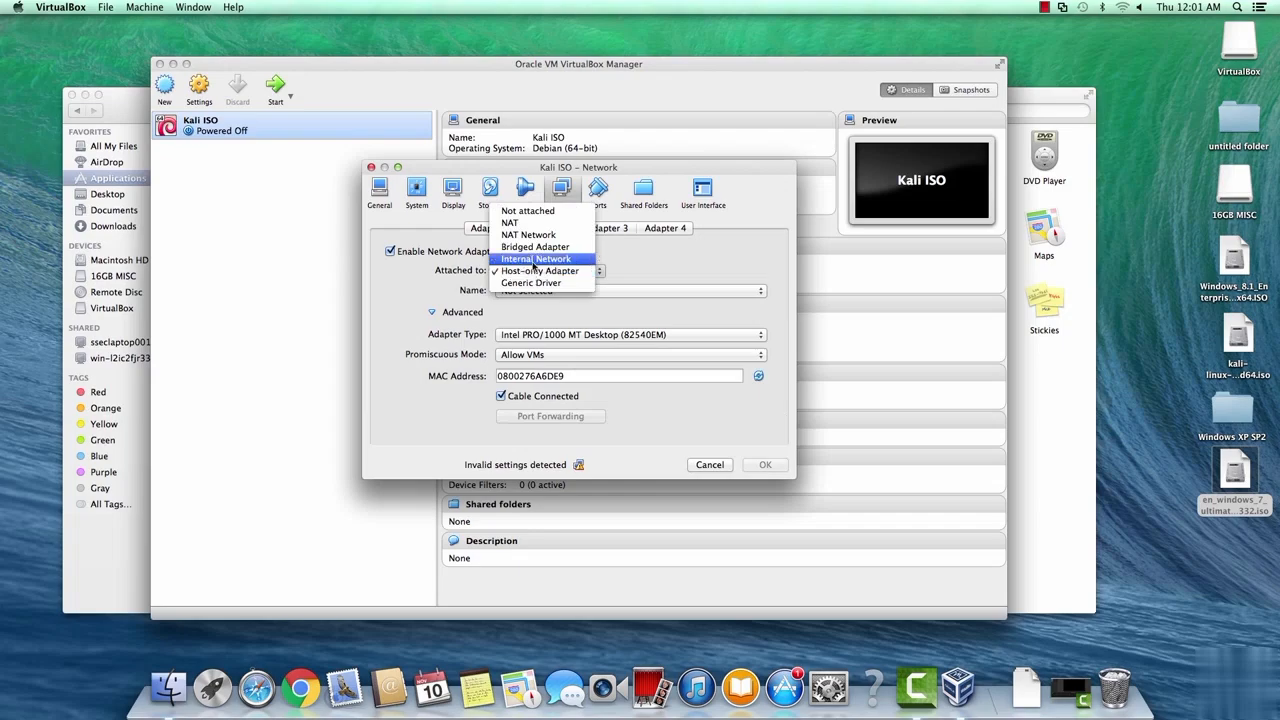
left_click(545, 258)
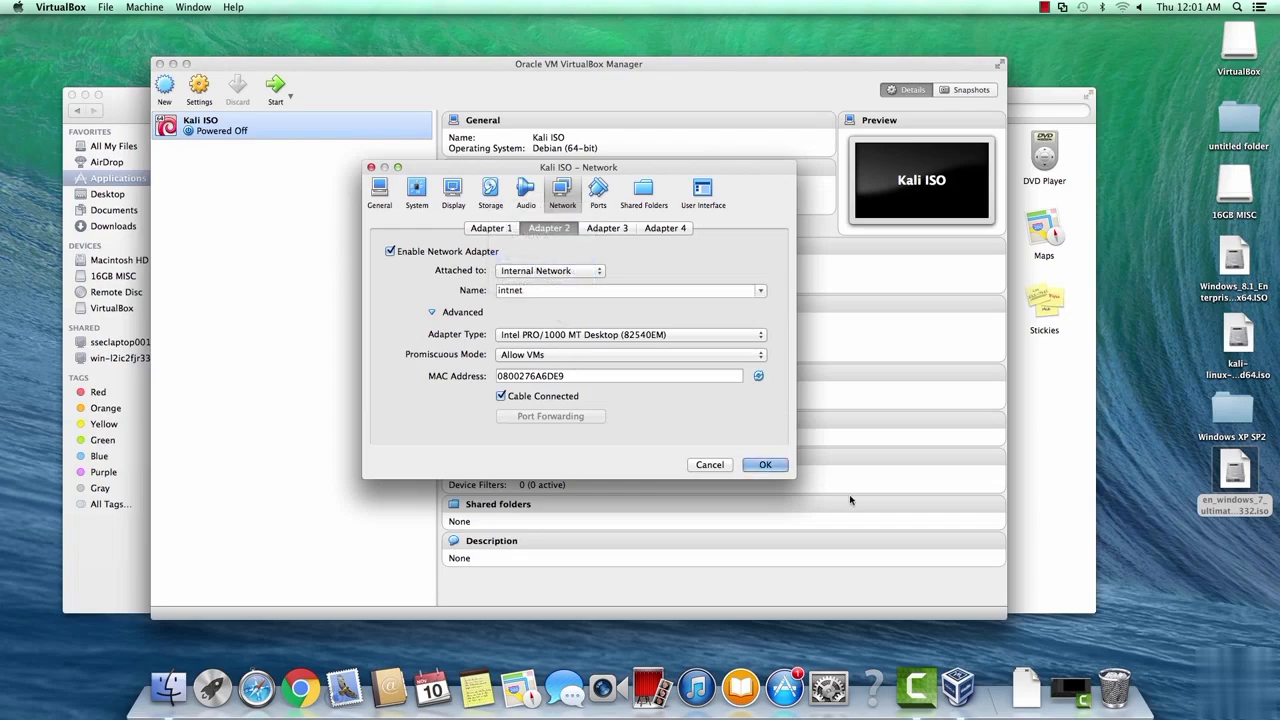
left_click(760, 465)
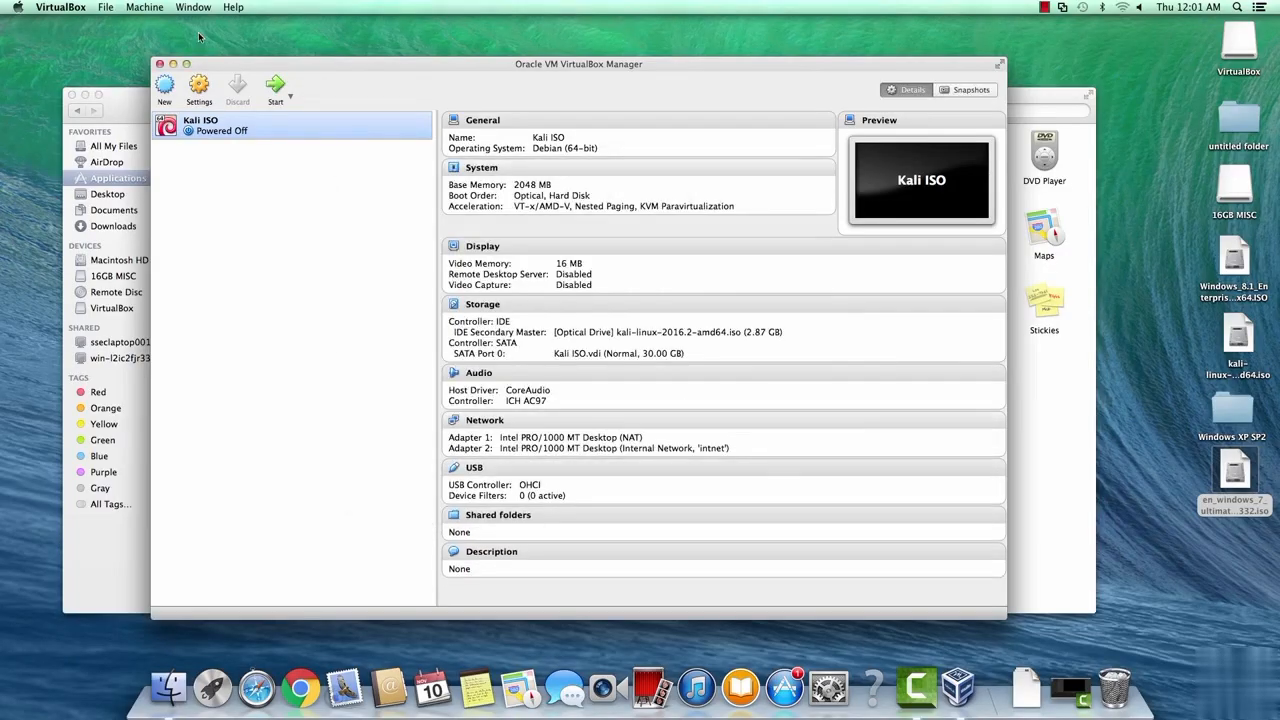
- Start Kali ISO, let it capture keyboard and mouse, and choose Graphical install at boot
left_click(275, 88)
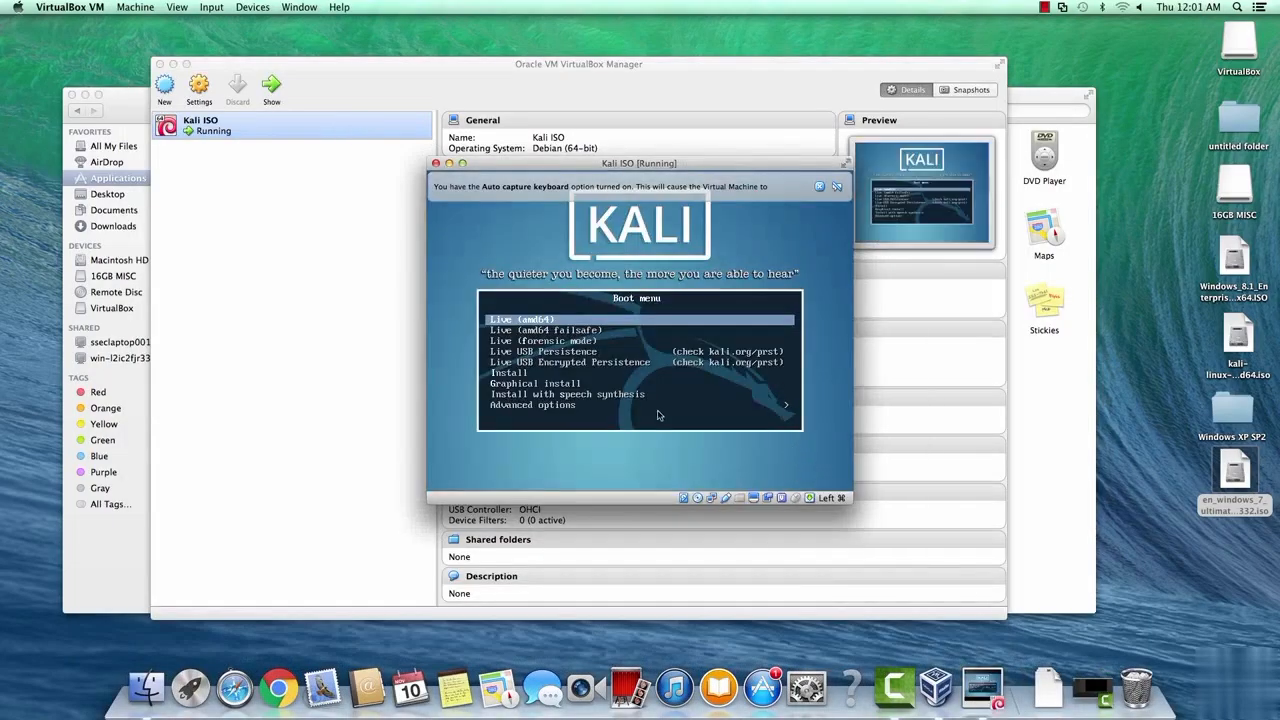
left_click(688, 461)
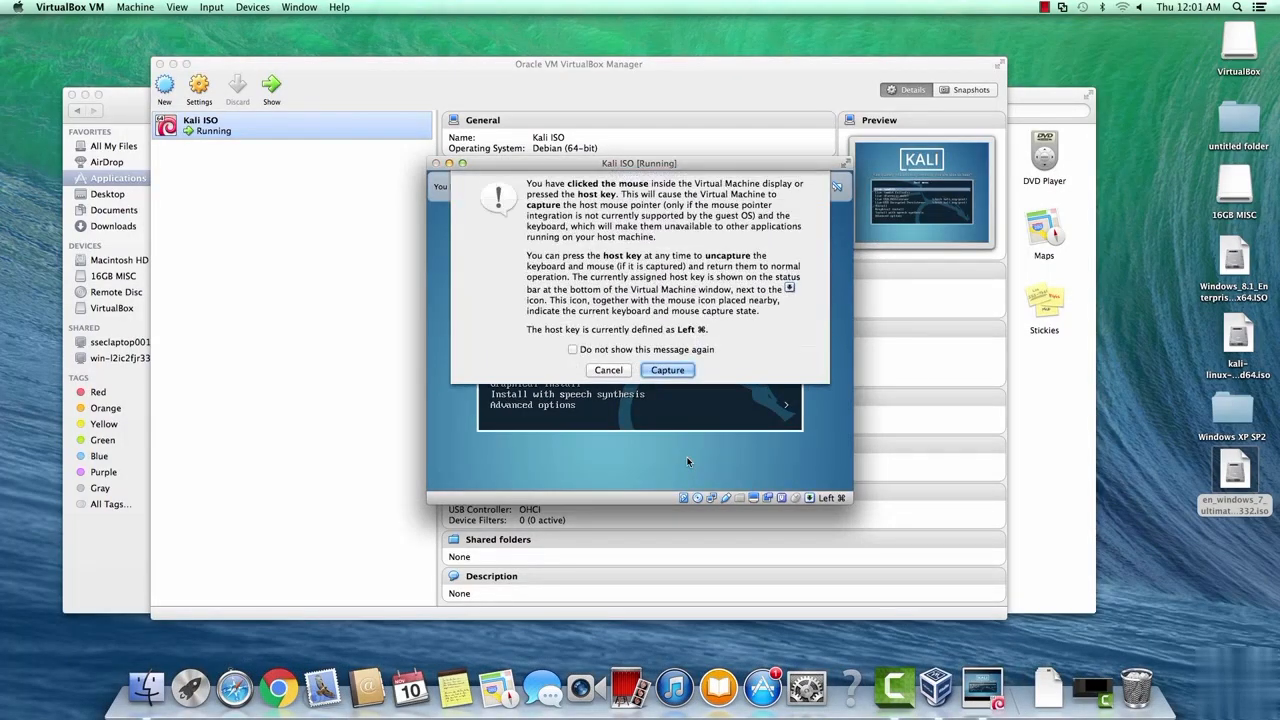
left_click(655, 351)
left_click(670, 370)
key("Down")
key("Down")
key("Down")
key("Down")
key("Down")
key("Down")
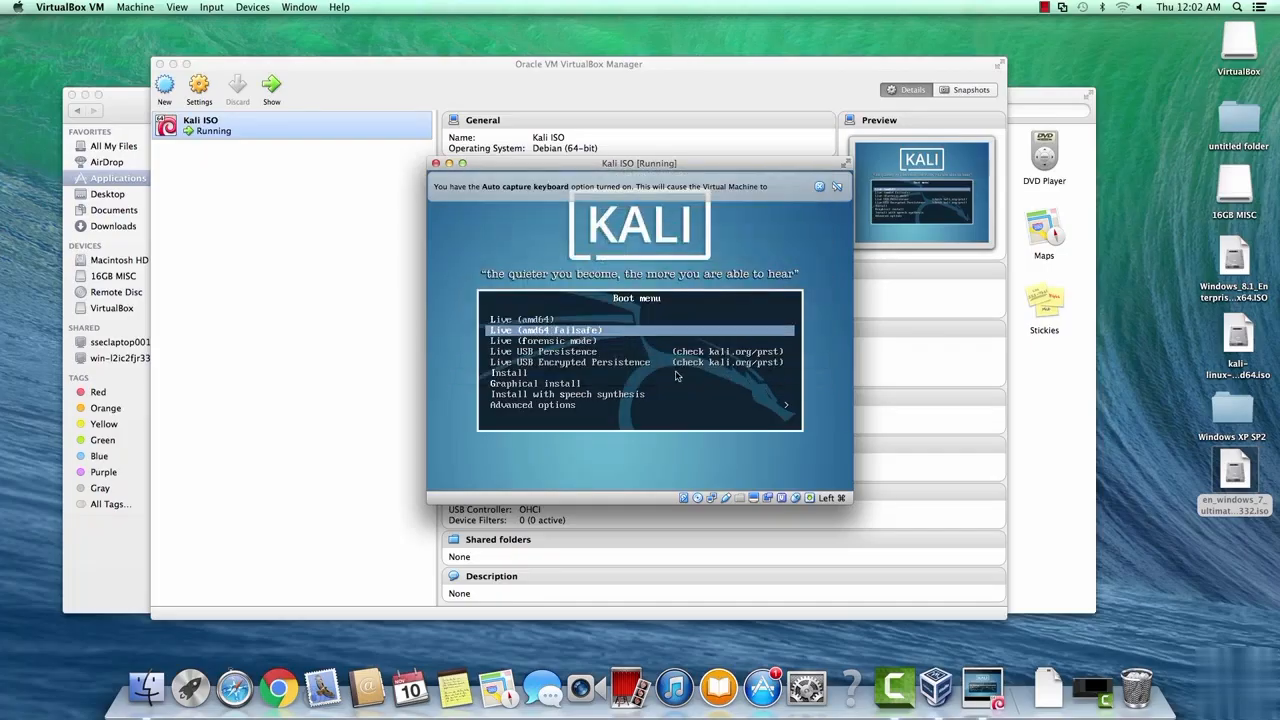
key("Return")
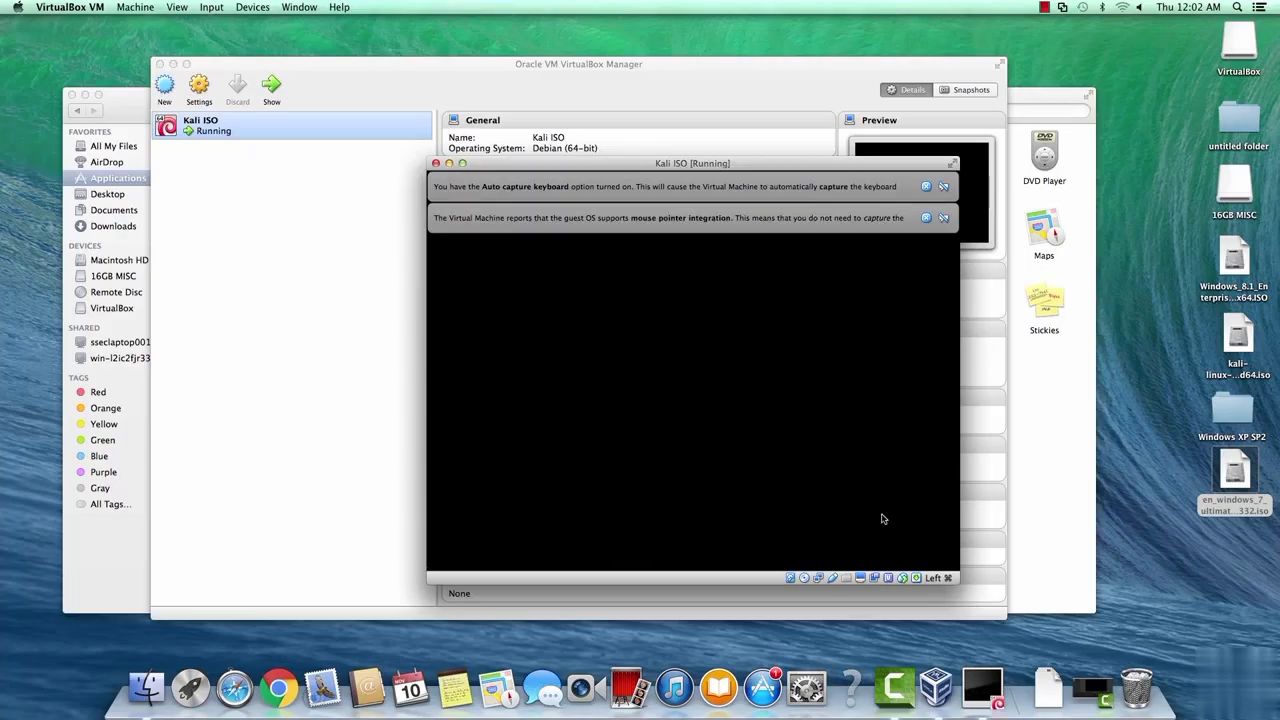
- Dismiss both notification bars and accept English, United States and the default keyboard layout
left_click(925, 218)
left_click(925, 185)
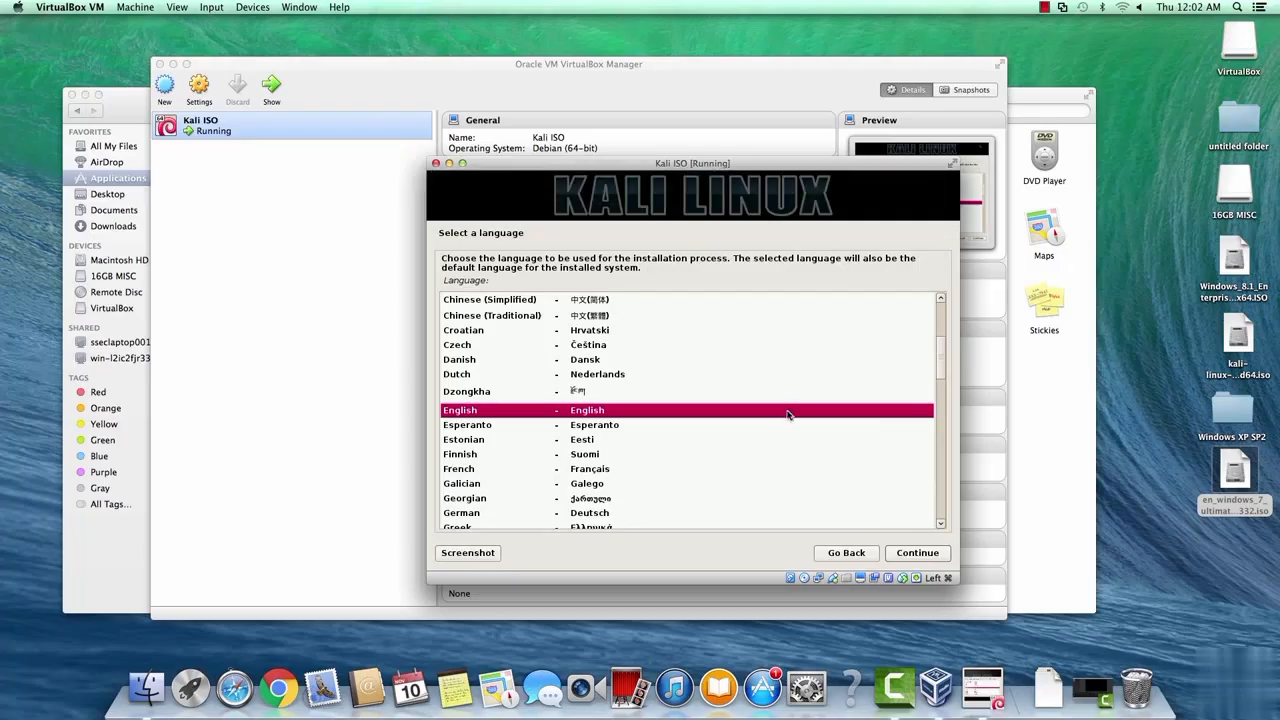
left_click(910, 558)
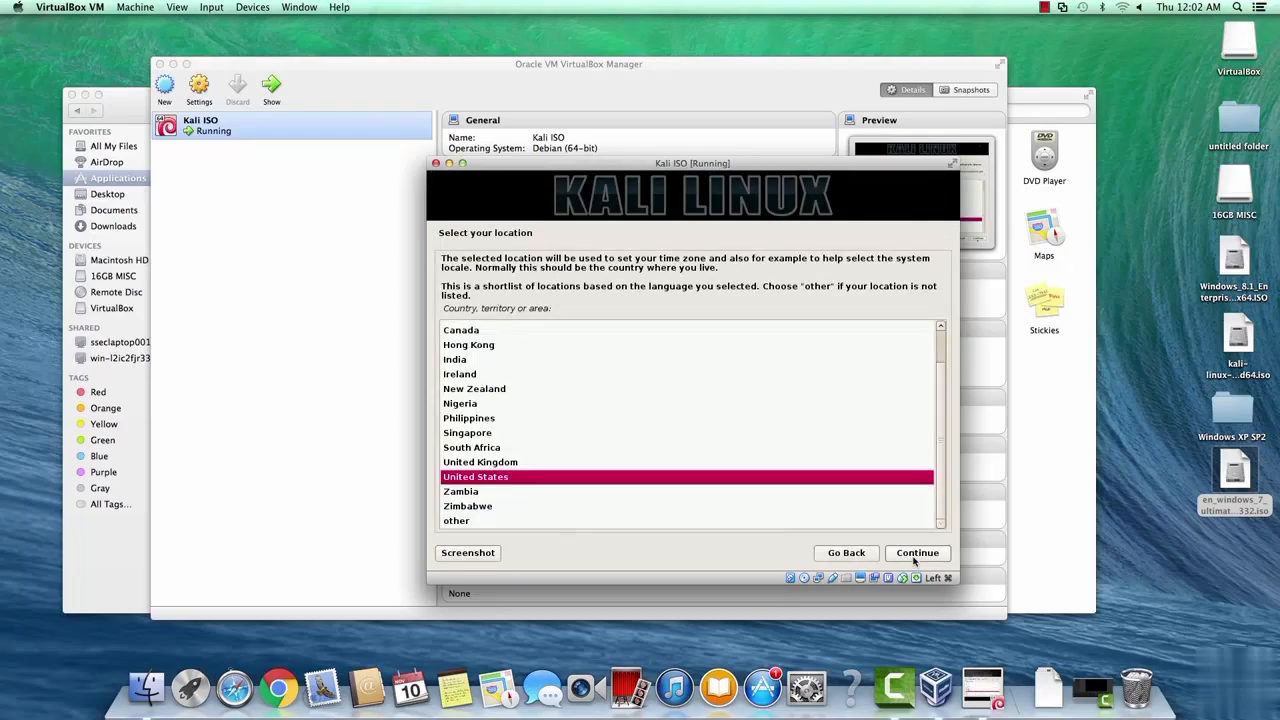
left_click(913, 556)
left_click(913, 556)
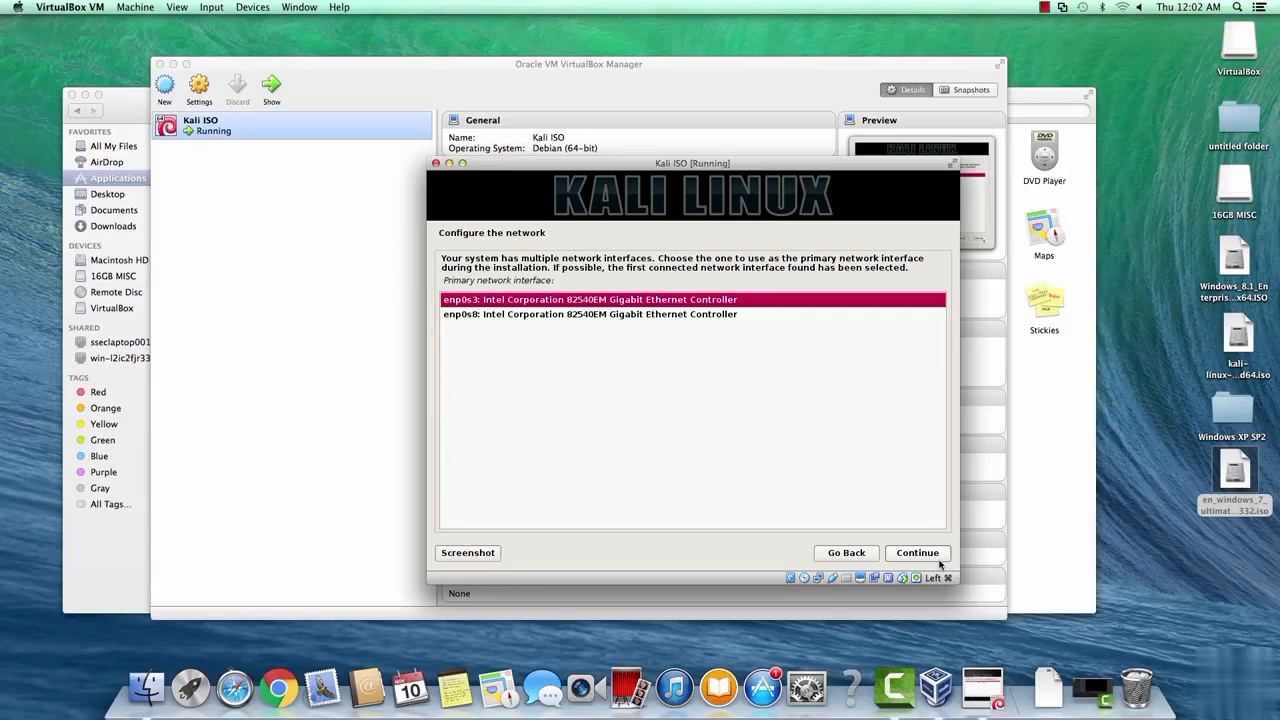
- Keep enp0s3 and hostname kali, then enter and confirm the root password, shown in clear
left_click(922, 555)
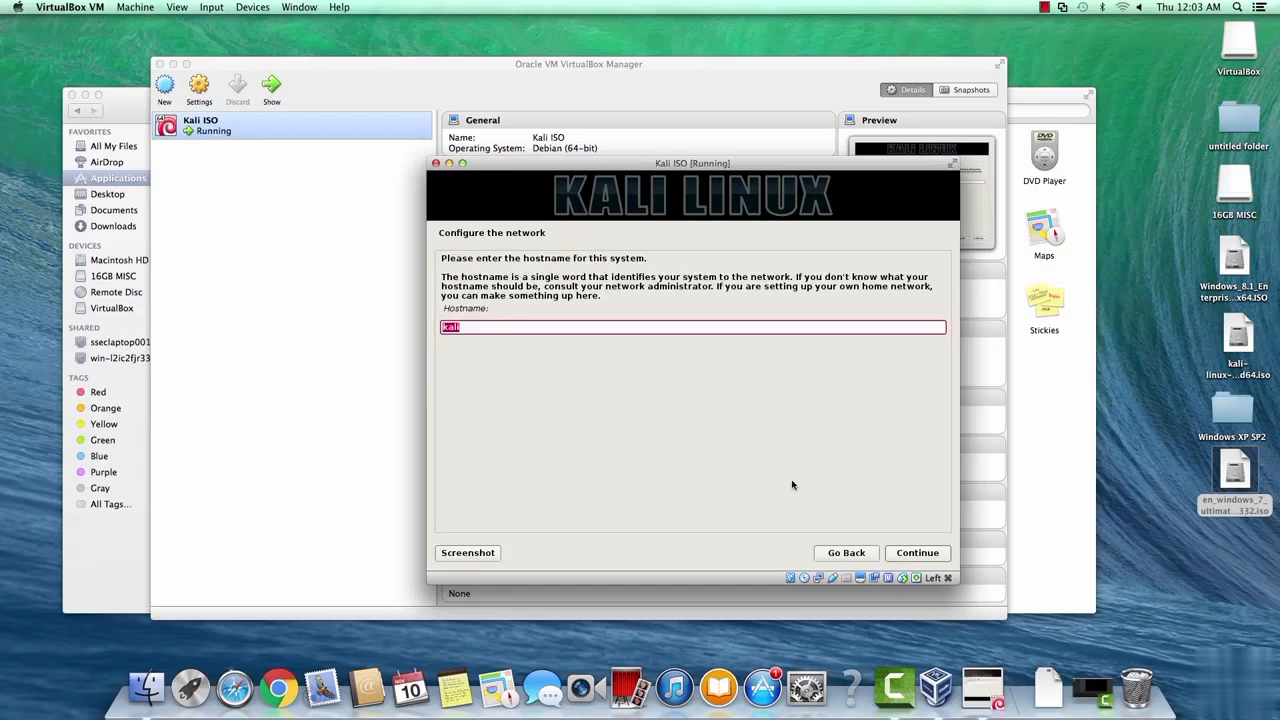
left_click(897, 555)
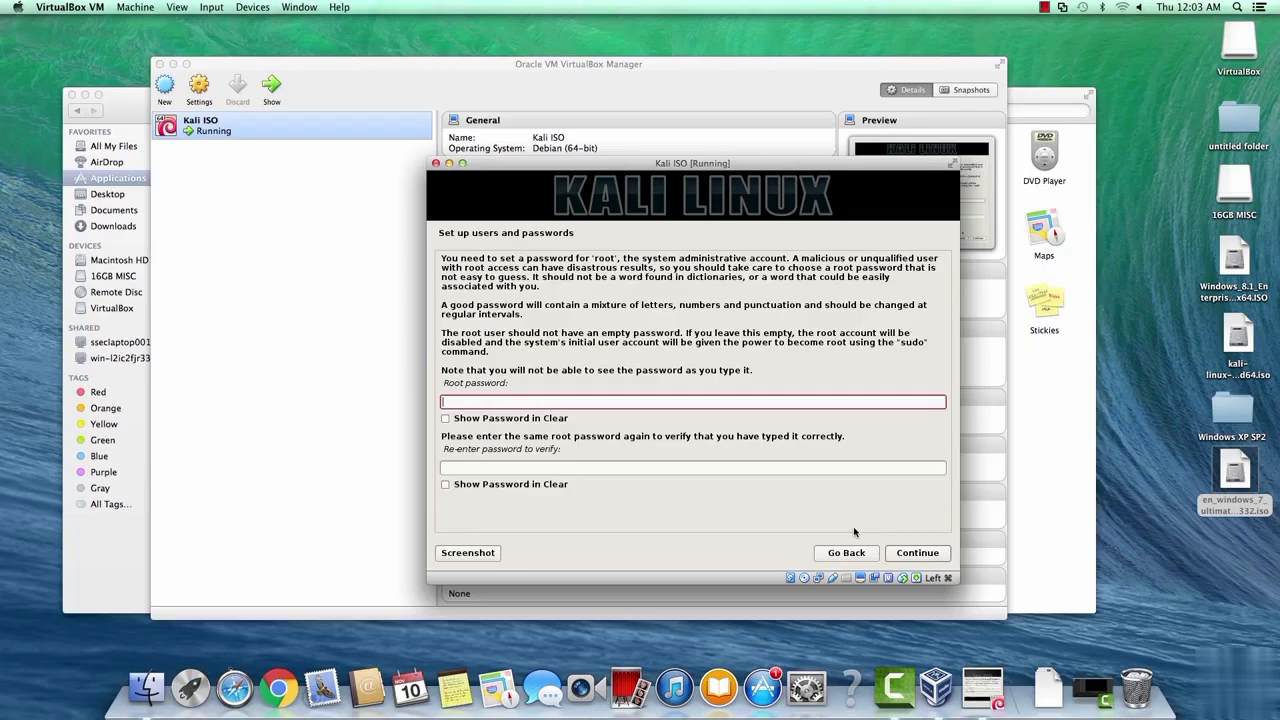
key("Tab")
key("Tab")
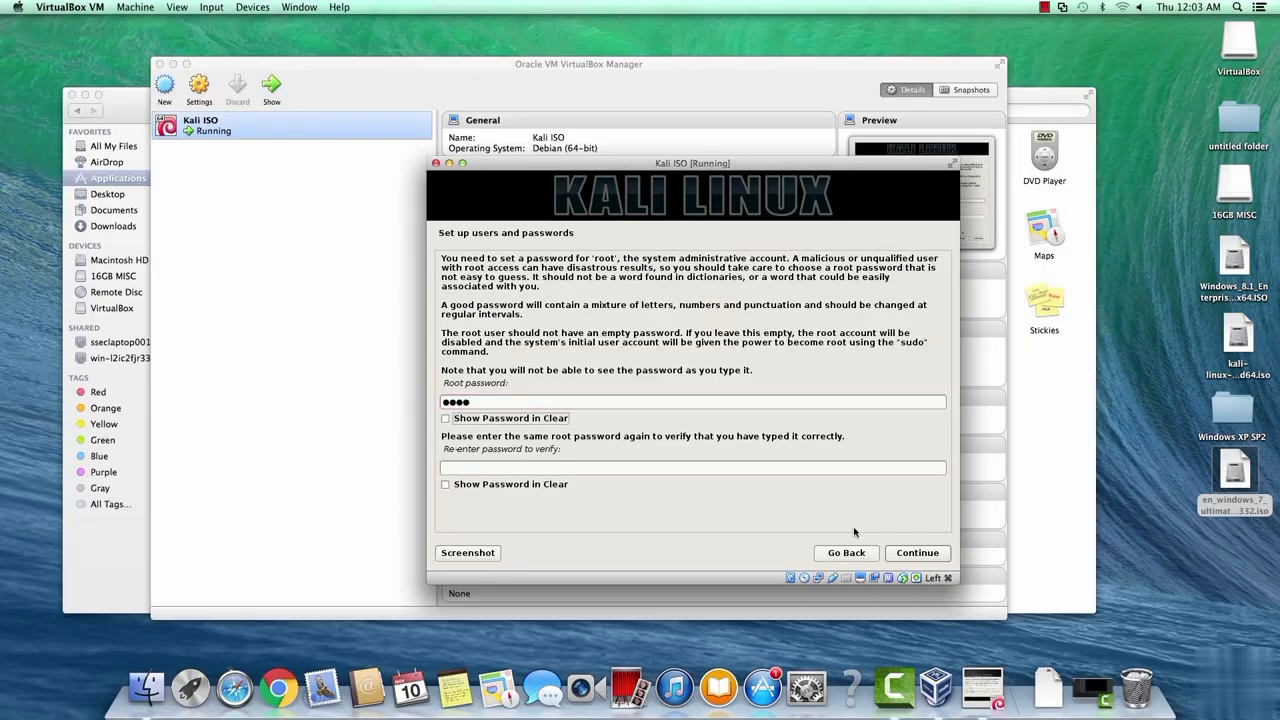
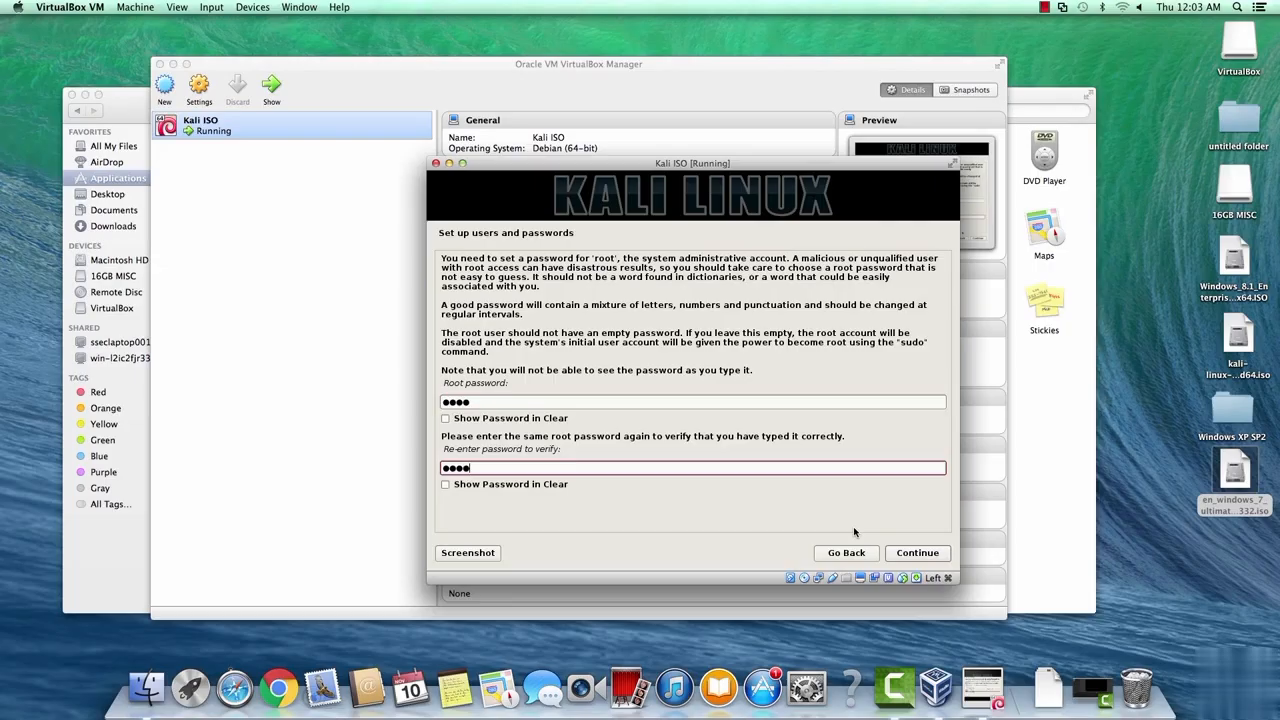
left_click(446, 418)
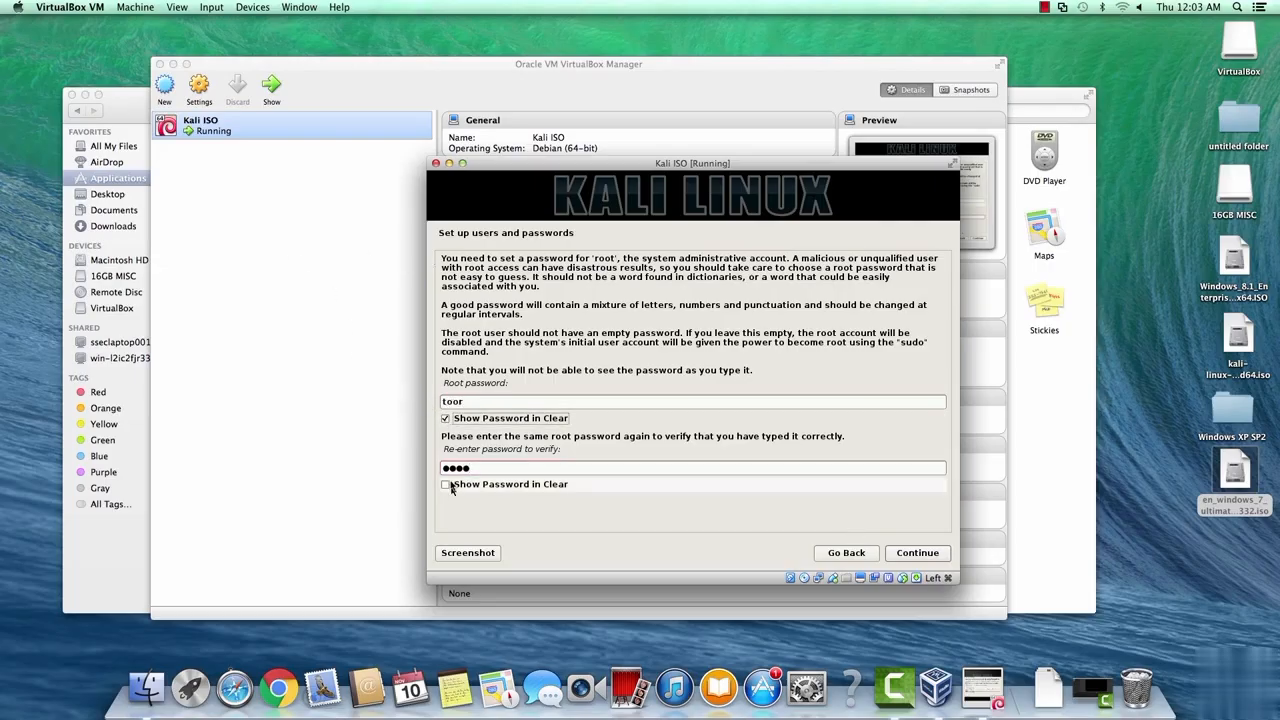
left_click(446, 484)
- Submit the root password and set the Kali clock to the Pacific time zone
left_click(914, 553)
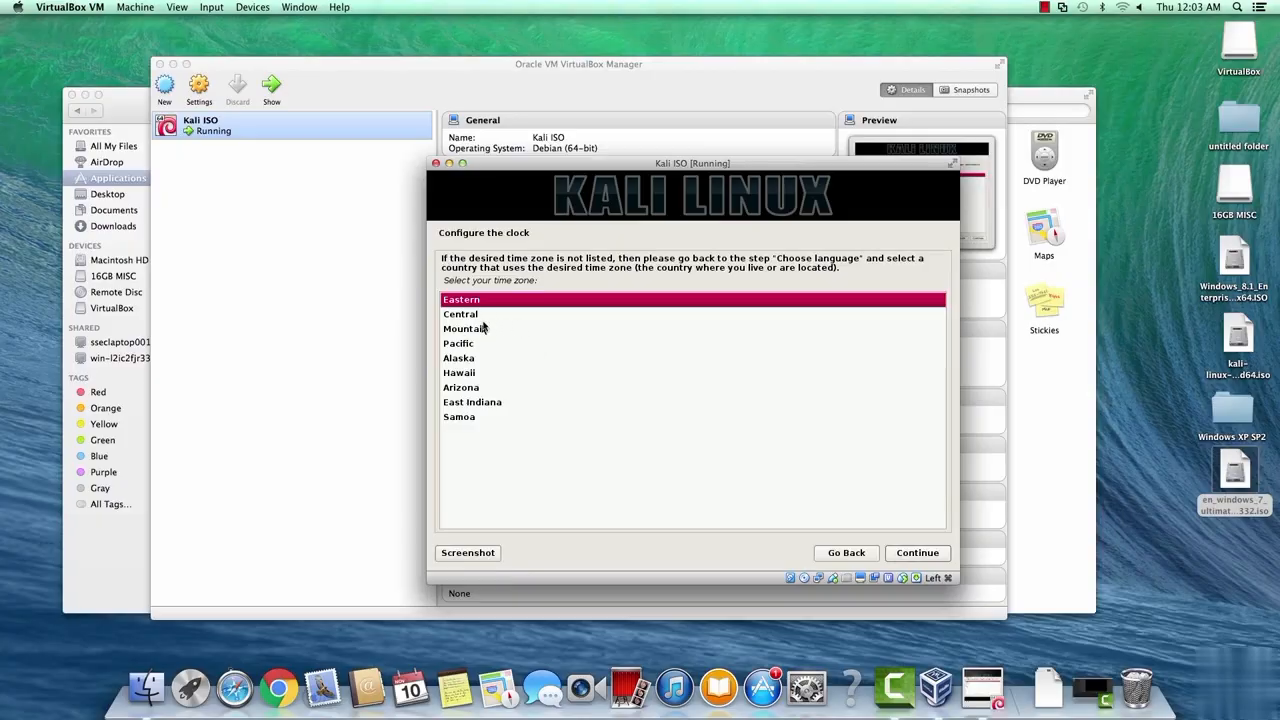
left_click(465, 345)
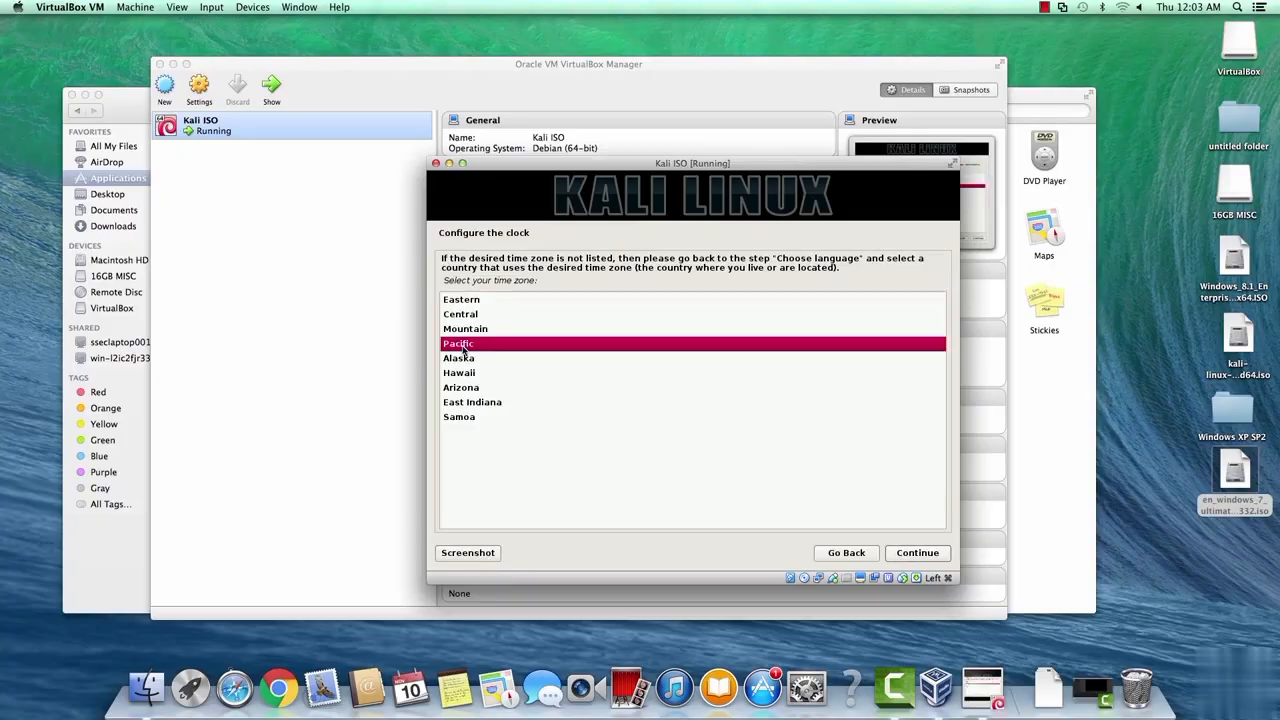
left_click(917, 553)
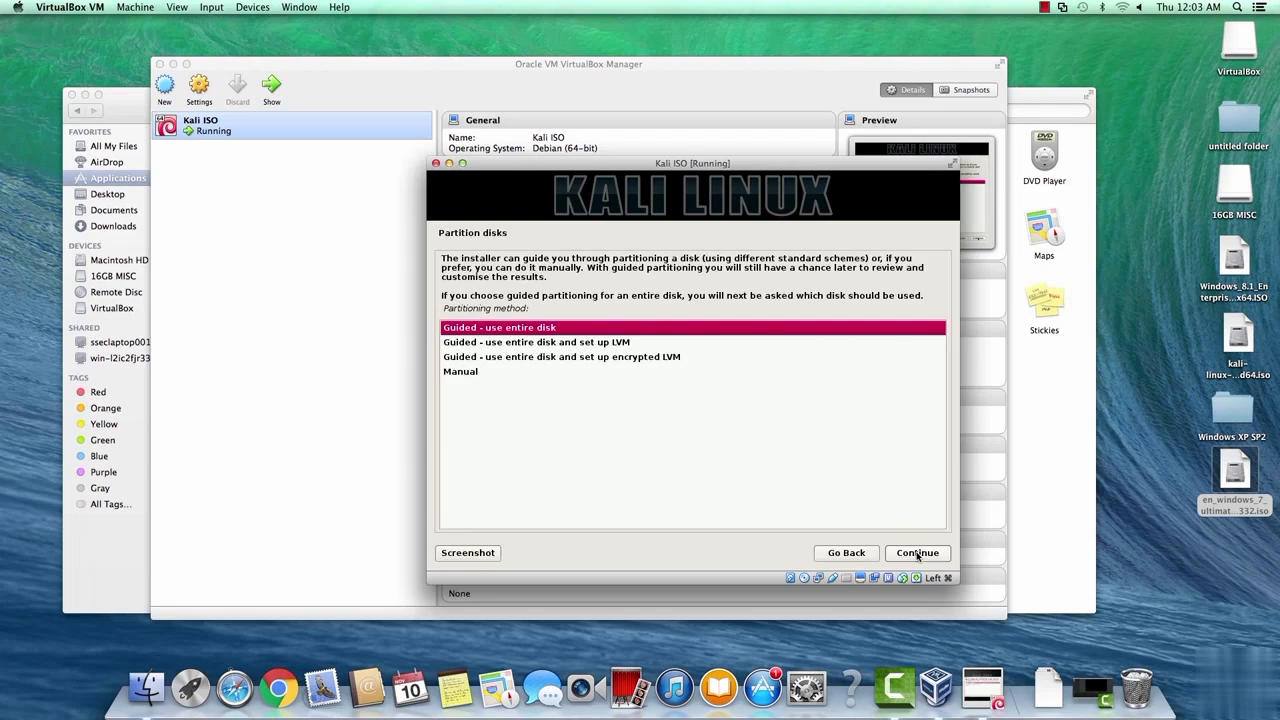
- Guided-partition the whole 32.2 GB VBOX disk as one partition and approve writing it
left_click(918, 555)
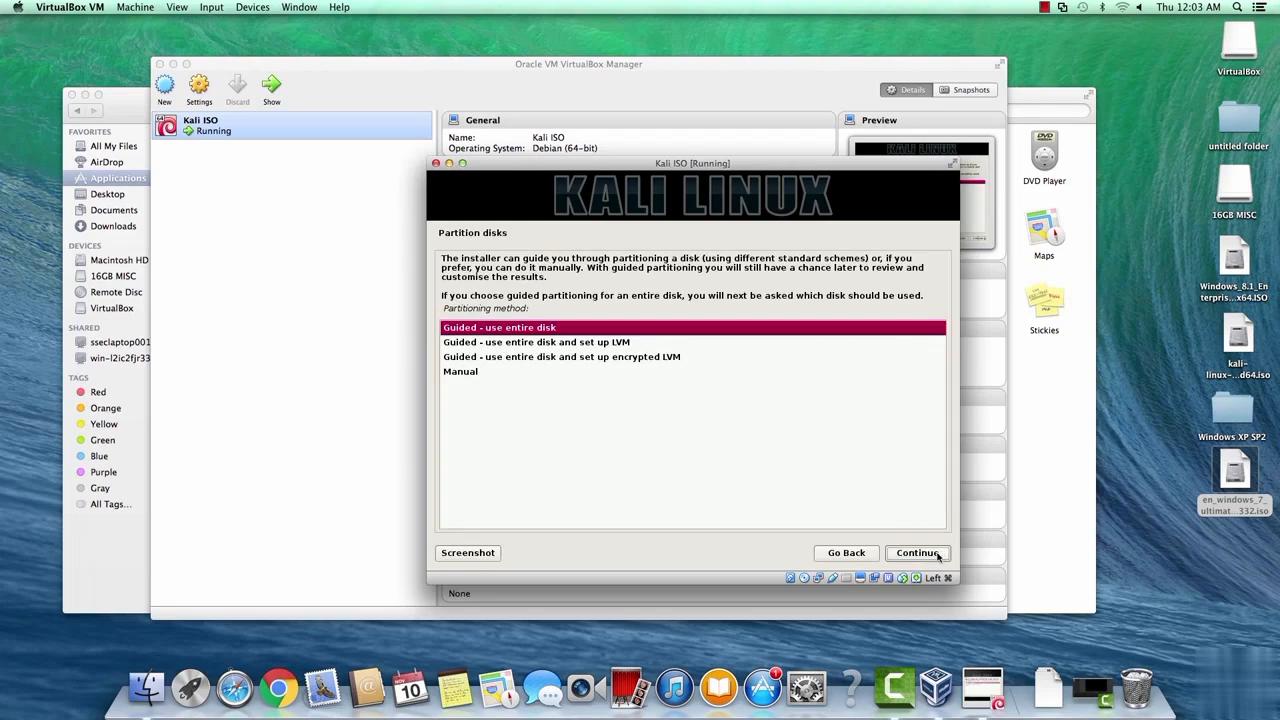
left_click(938, 555)
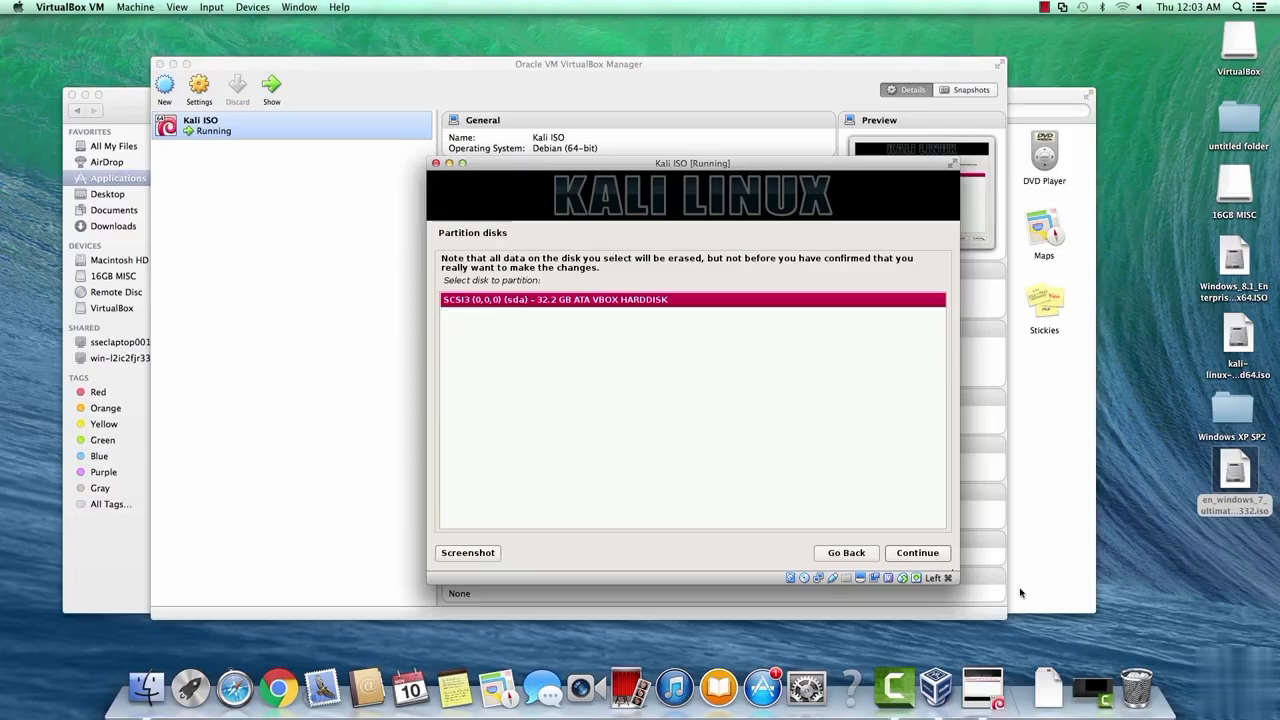
left_click(924, 553)
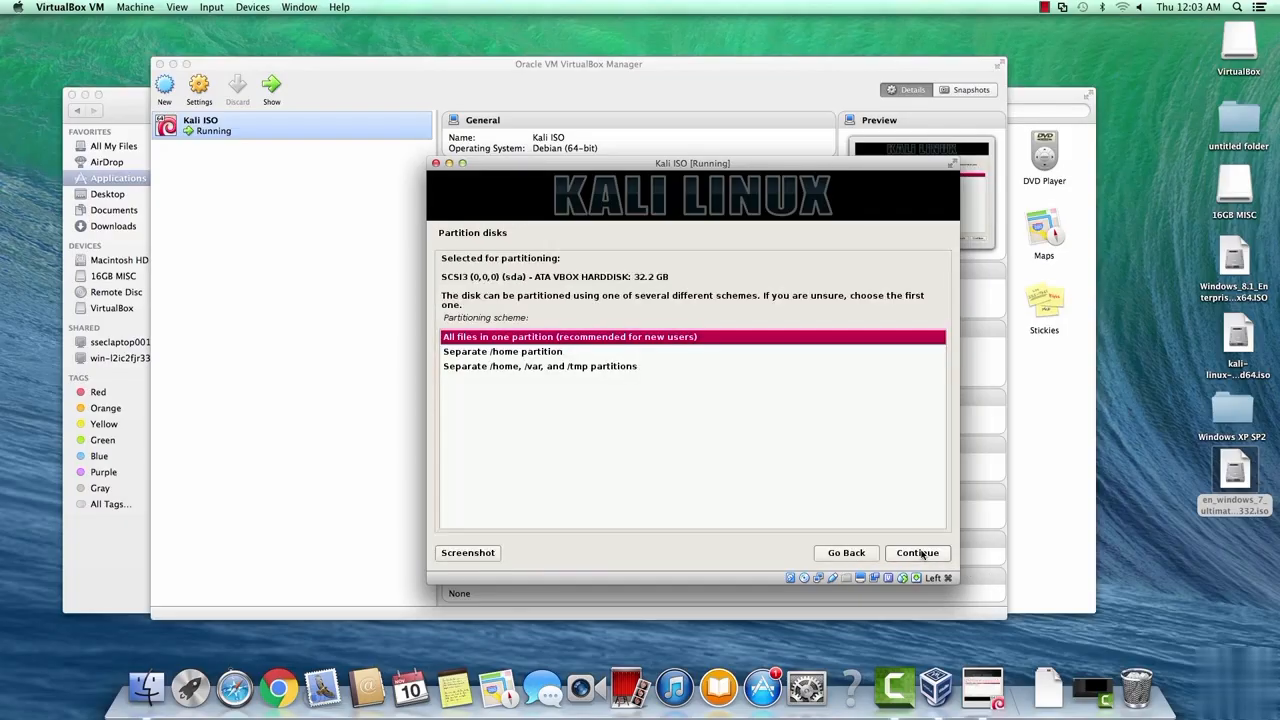
left_click(921, 555)
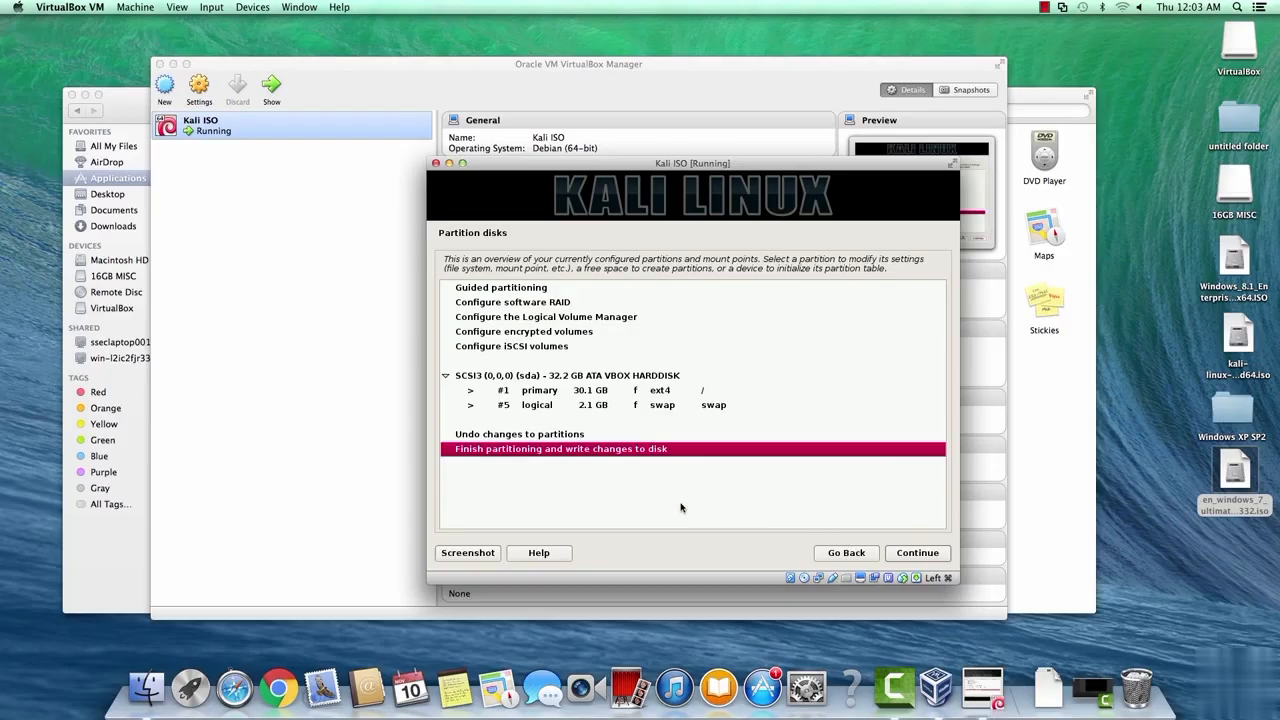
left_click(924, 561)
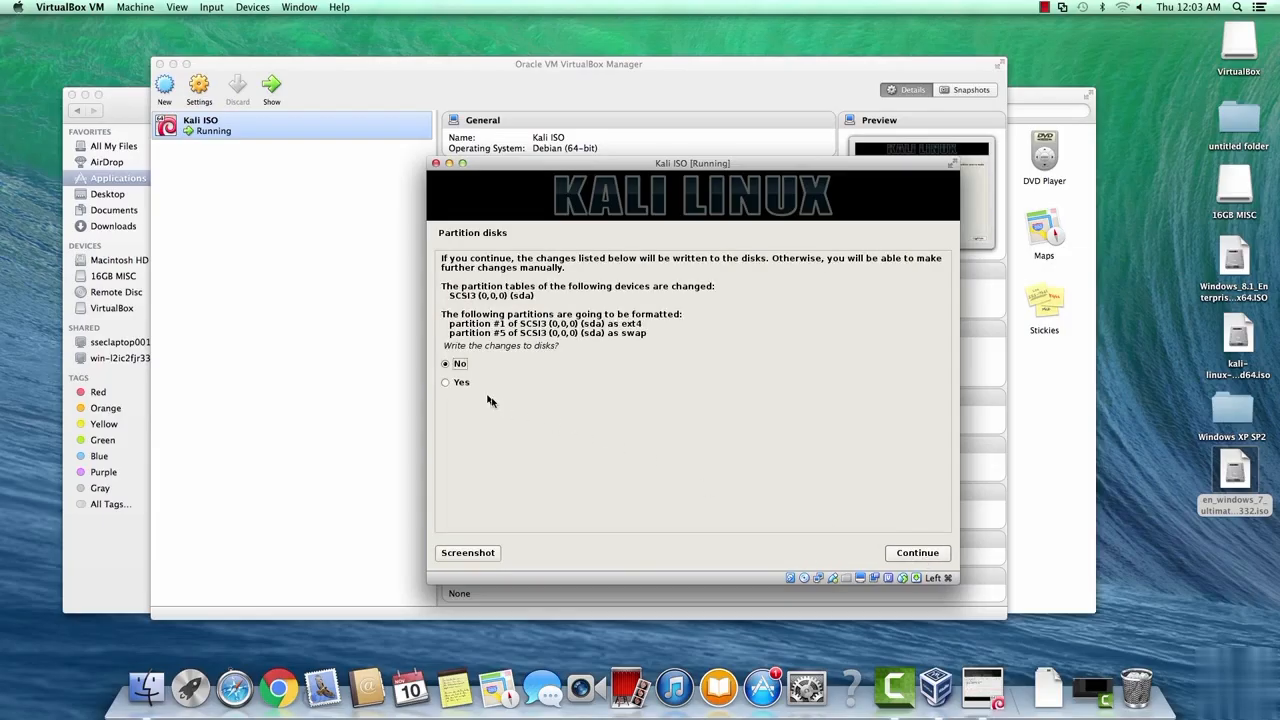
left_click(462, 383)
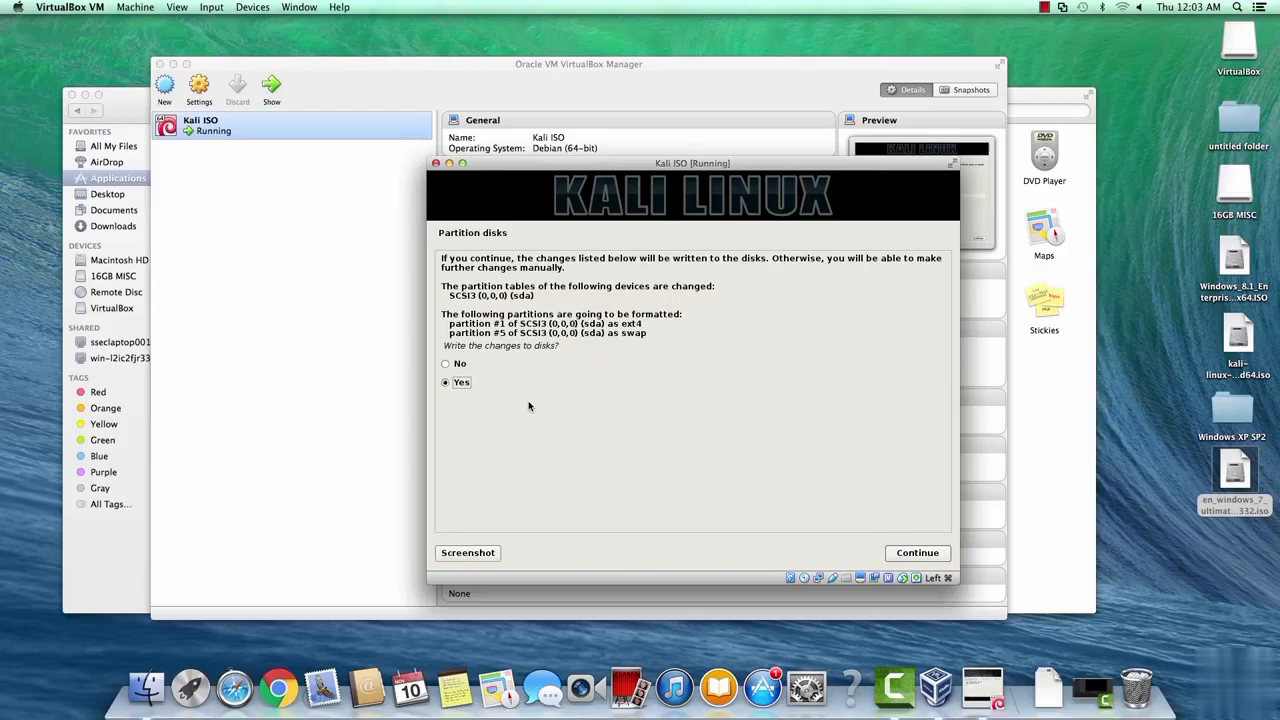
- Confirm writing the partitions, then let formatting and base system installation run to the package manager page
left_click(922, 555)
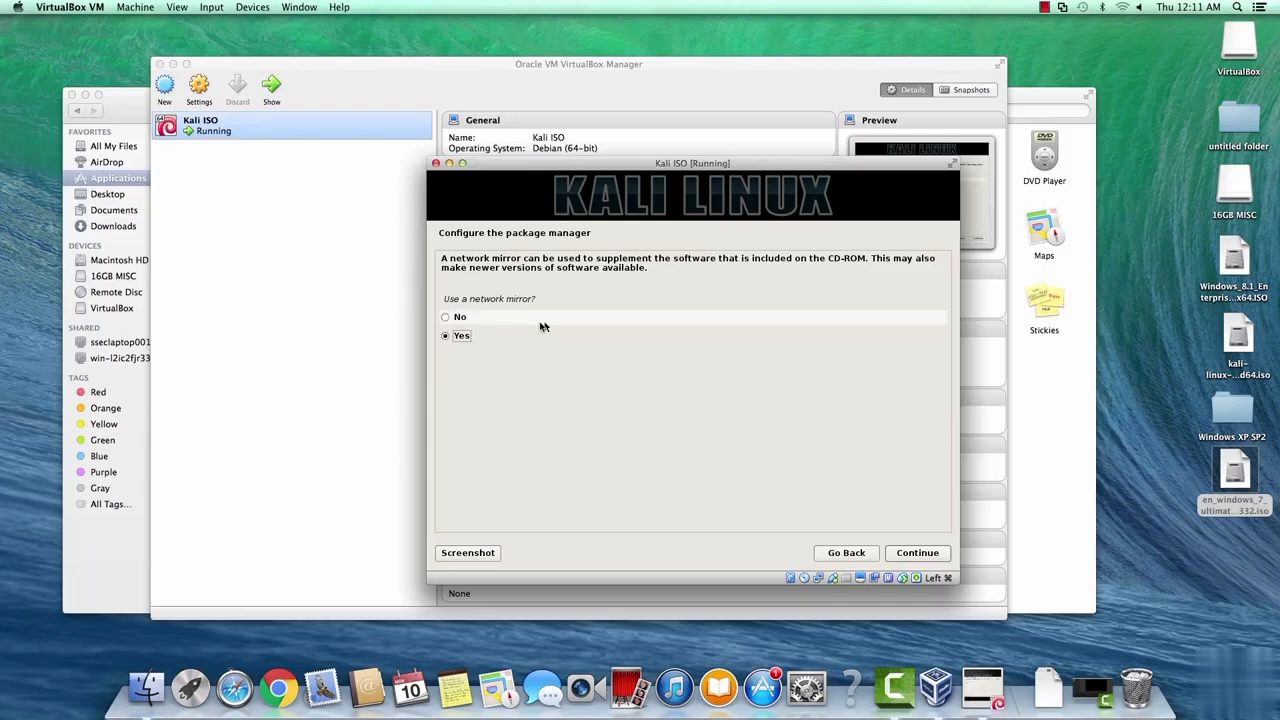
- Use a network mirror and leave the HTTP proxy field blank
left_click(903, 557)
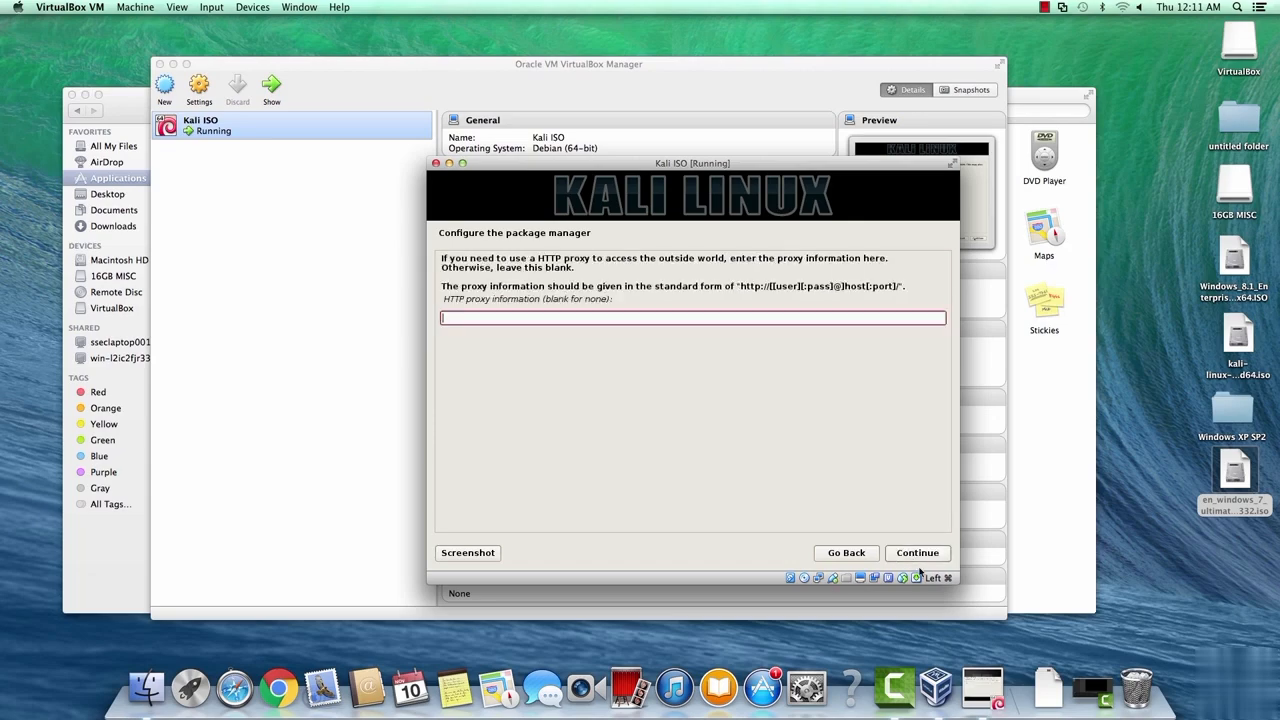
left_click(896, 556)
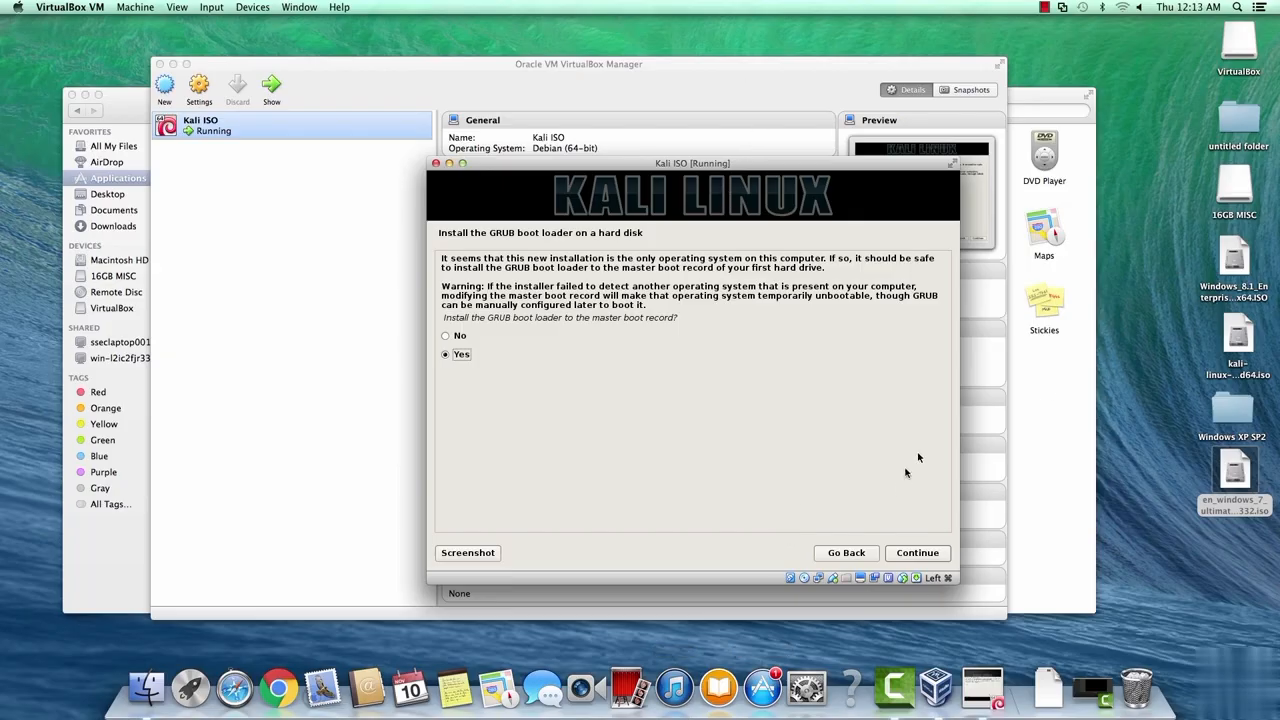
- Install GRUB to the master boot record on the /dev/sda disk
left_click(905, 558)
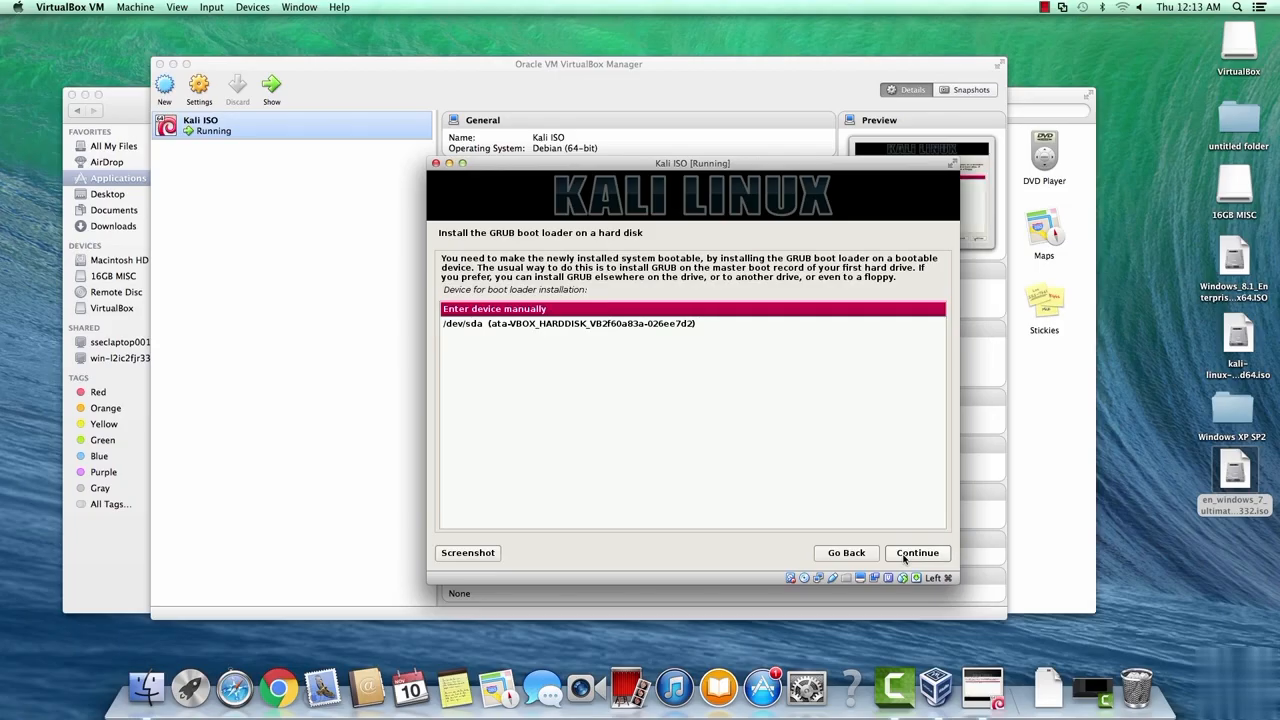
left_click(567, 326)
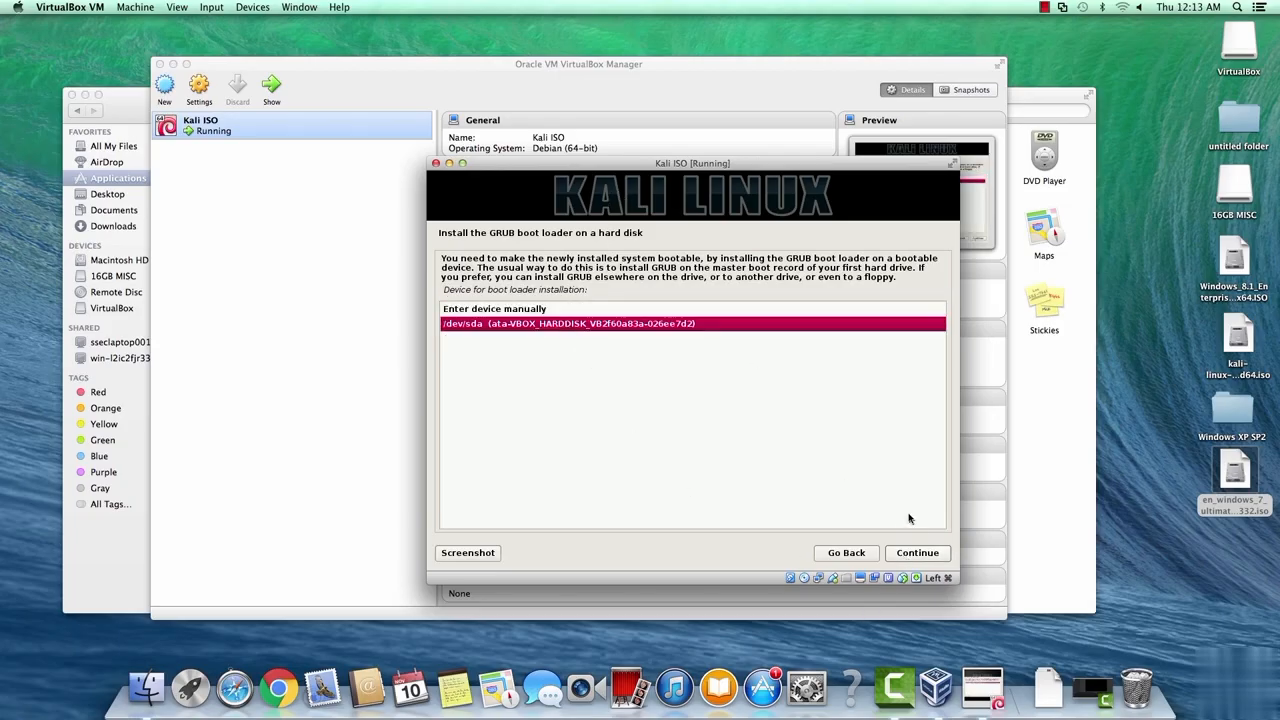
left_click(907, 554)
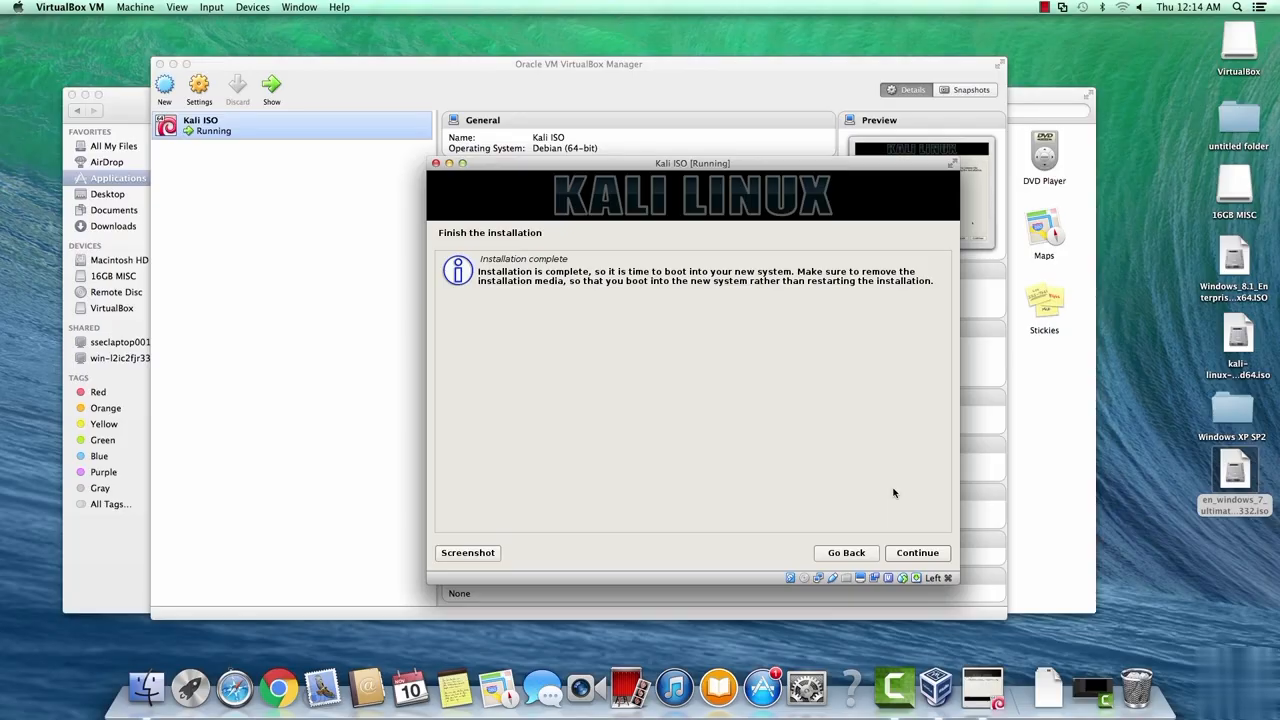
- Continue from Installation complete so the VM reboots into the newly installed Kali
left_click(915, 555)
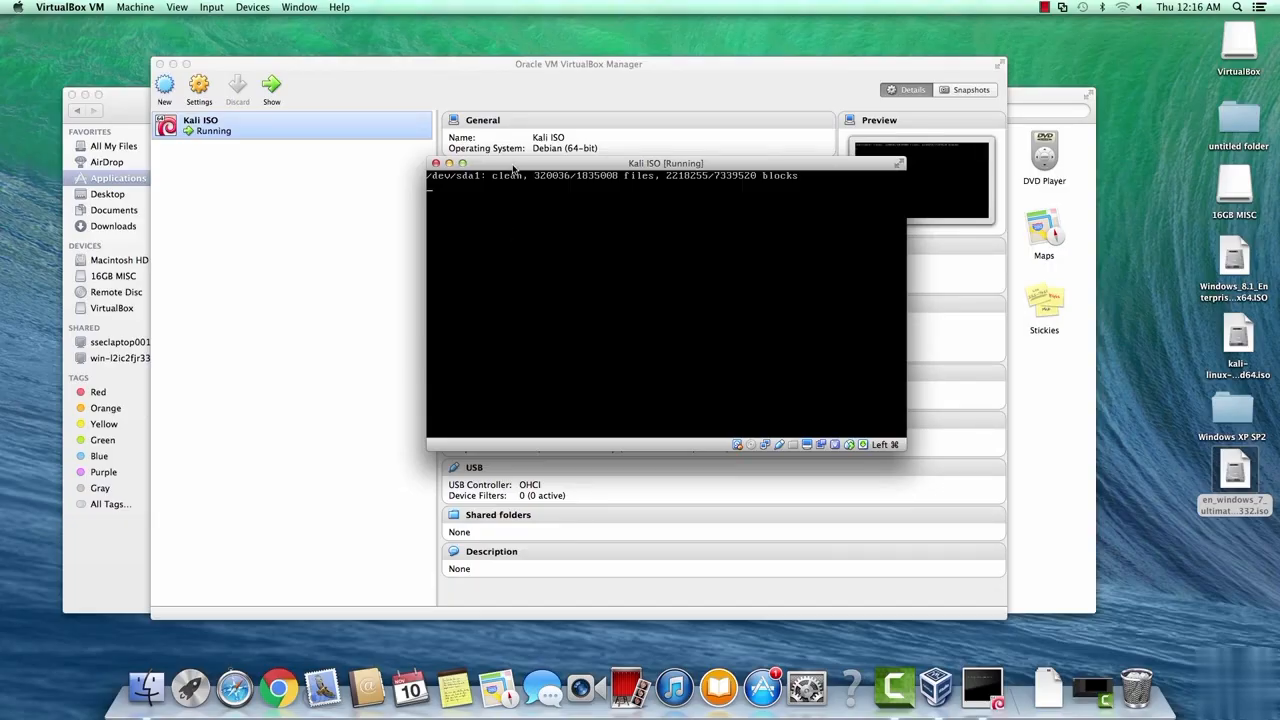
- Move the Kali VM window up-left and enlarge it from its bottom-right corner
left_click_drag(513, 168, 413, 73)
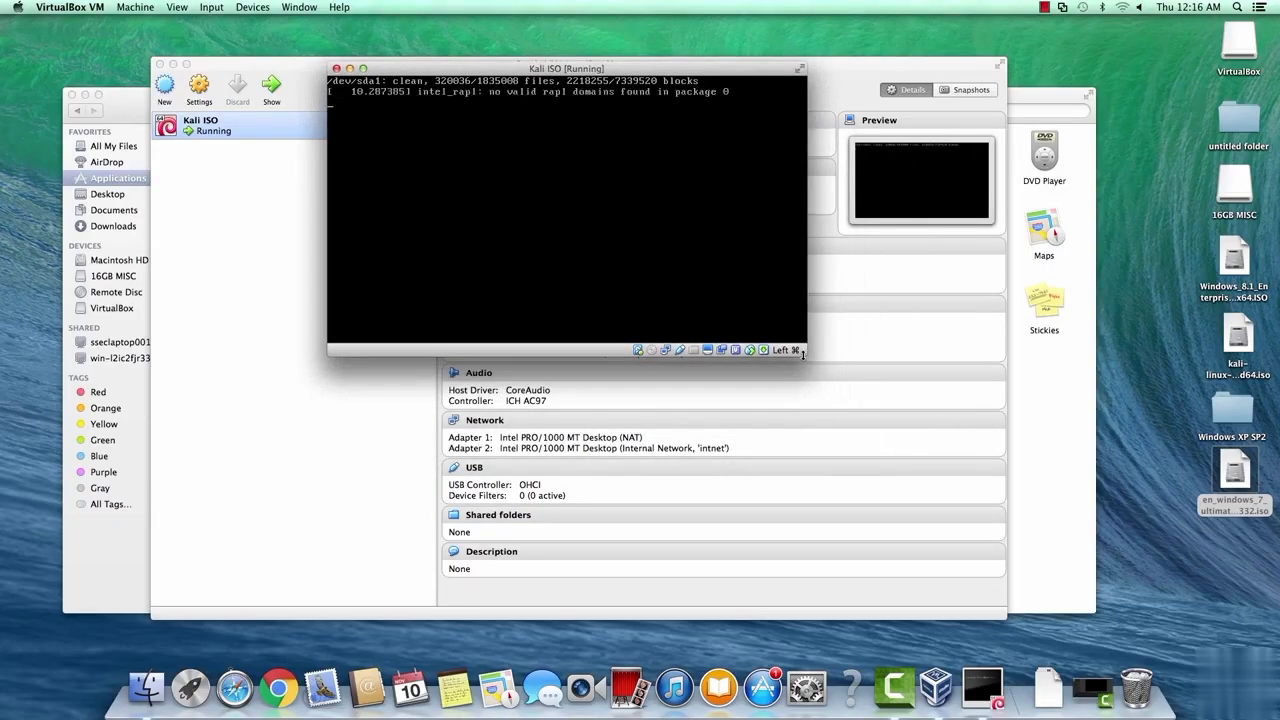
left_click_drag(802, 354, 1031, 597)
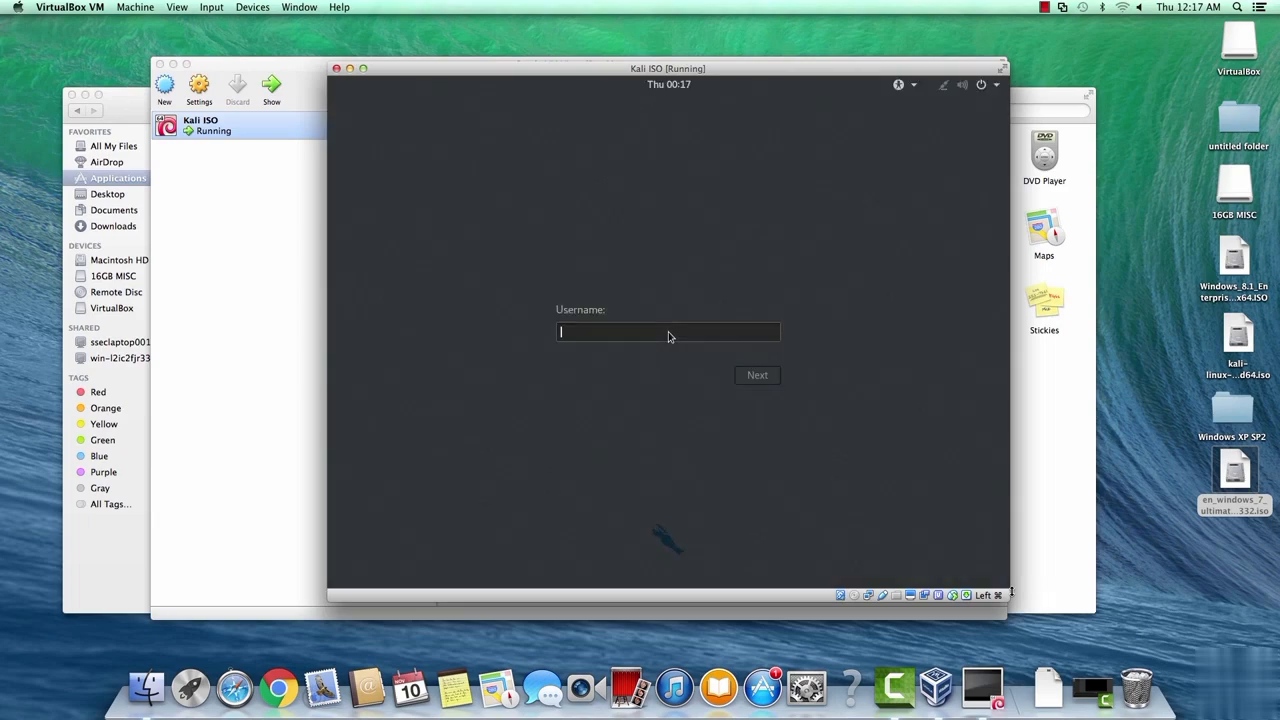
- Sign in to Kali with username root and the root password
type("root")
key("Return")
type("toor")
key("Return")
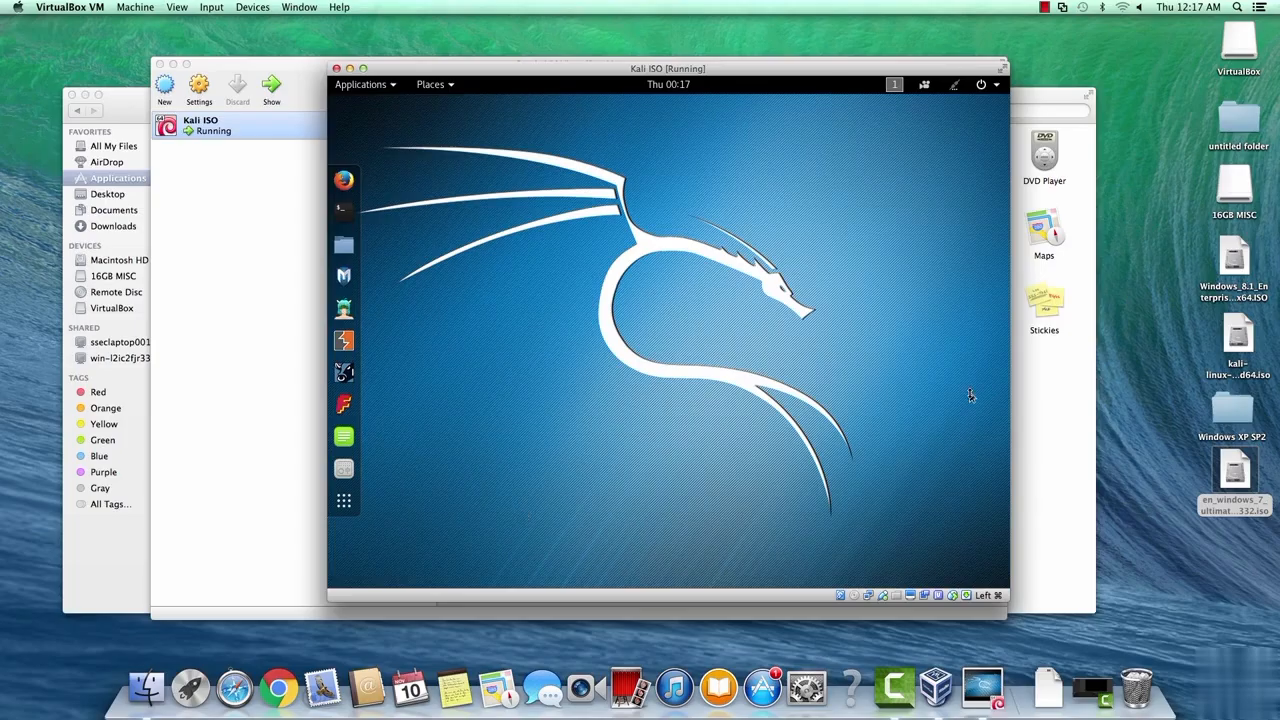
- Widen the VM window and insert the Guest Additions CD image via the Devices menu
left_click_drag(1009, 372, 1207, 378)
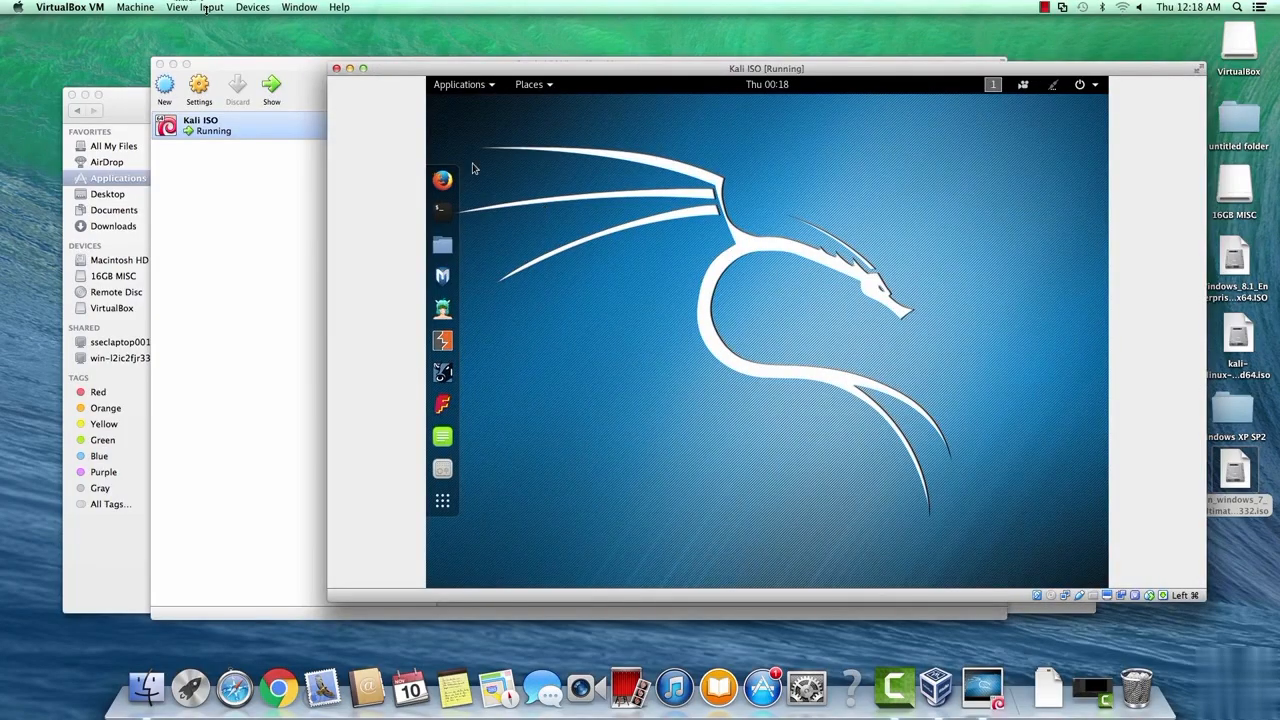
left_click(299, 7)
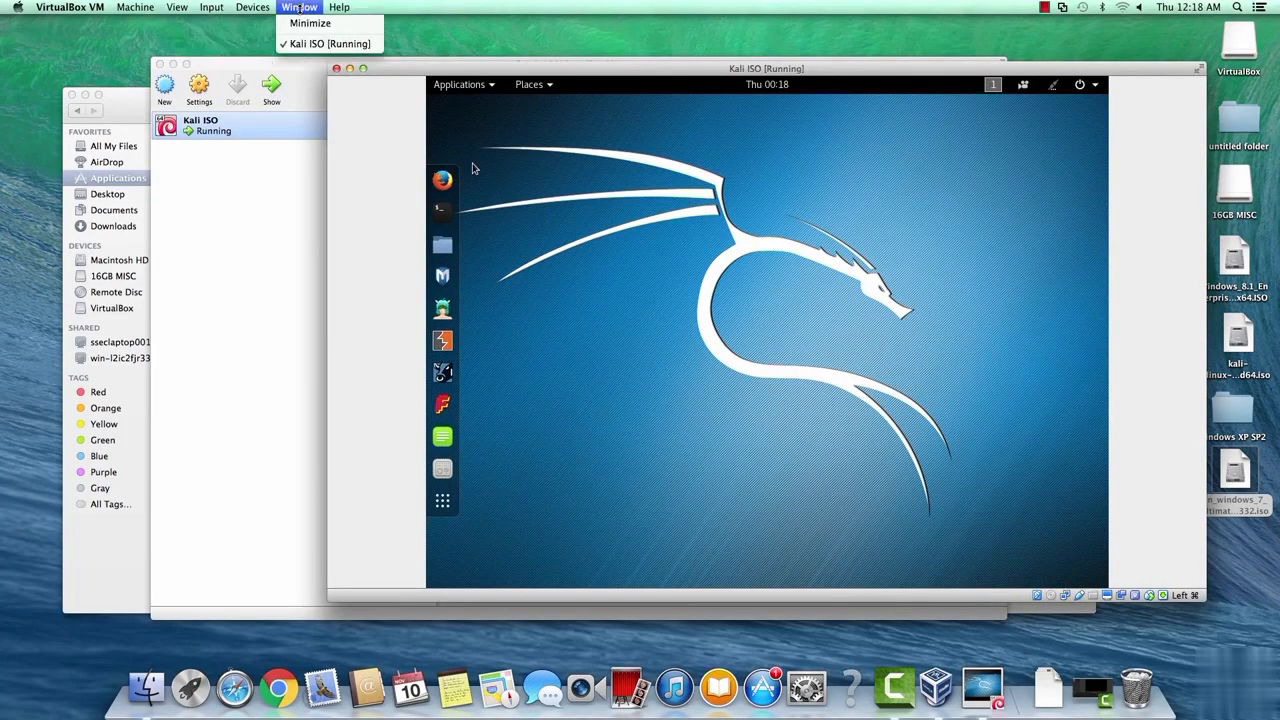
left_click(250, 7)
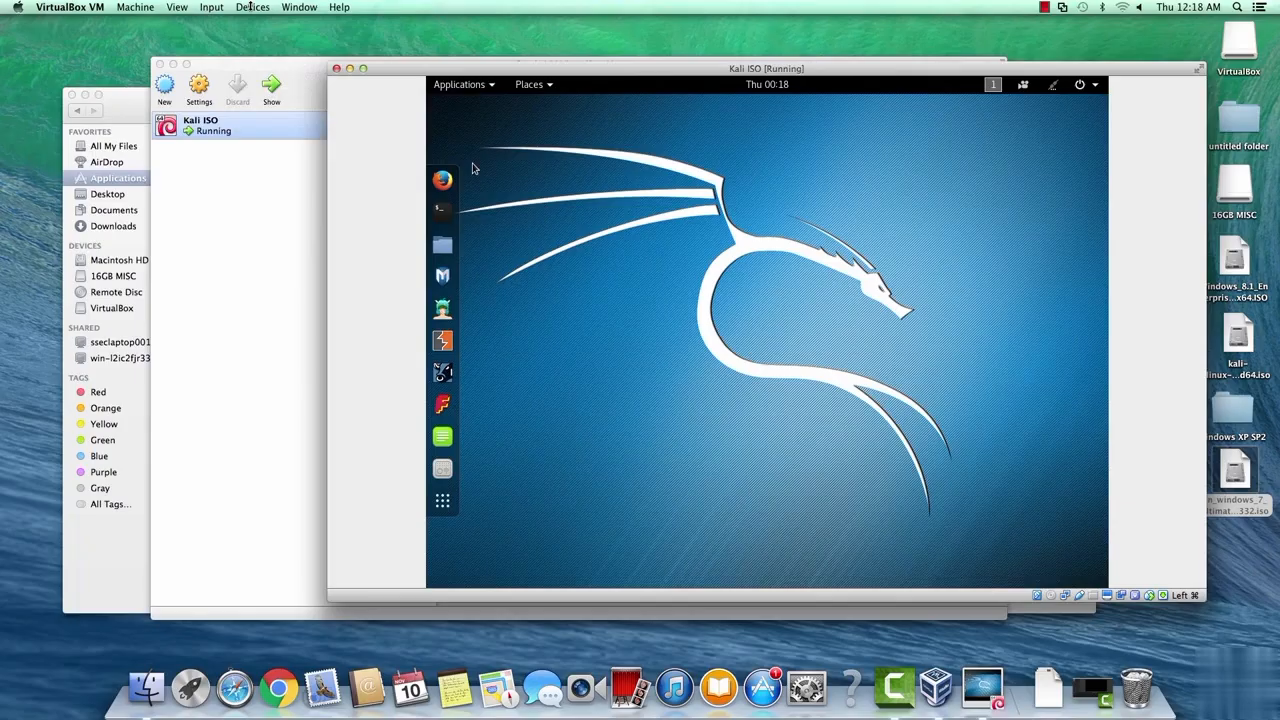
left_click(250, 7)
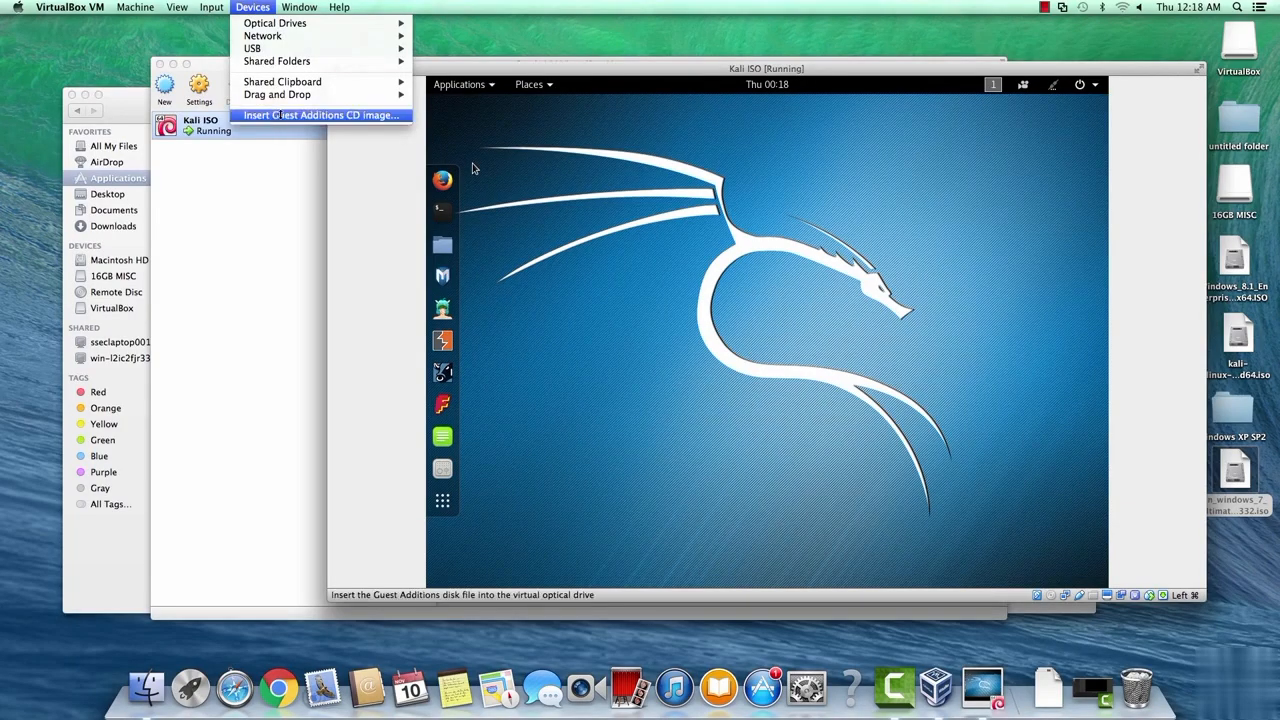
left_click(279, 115)
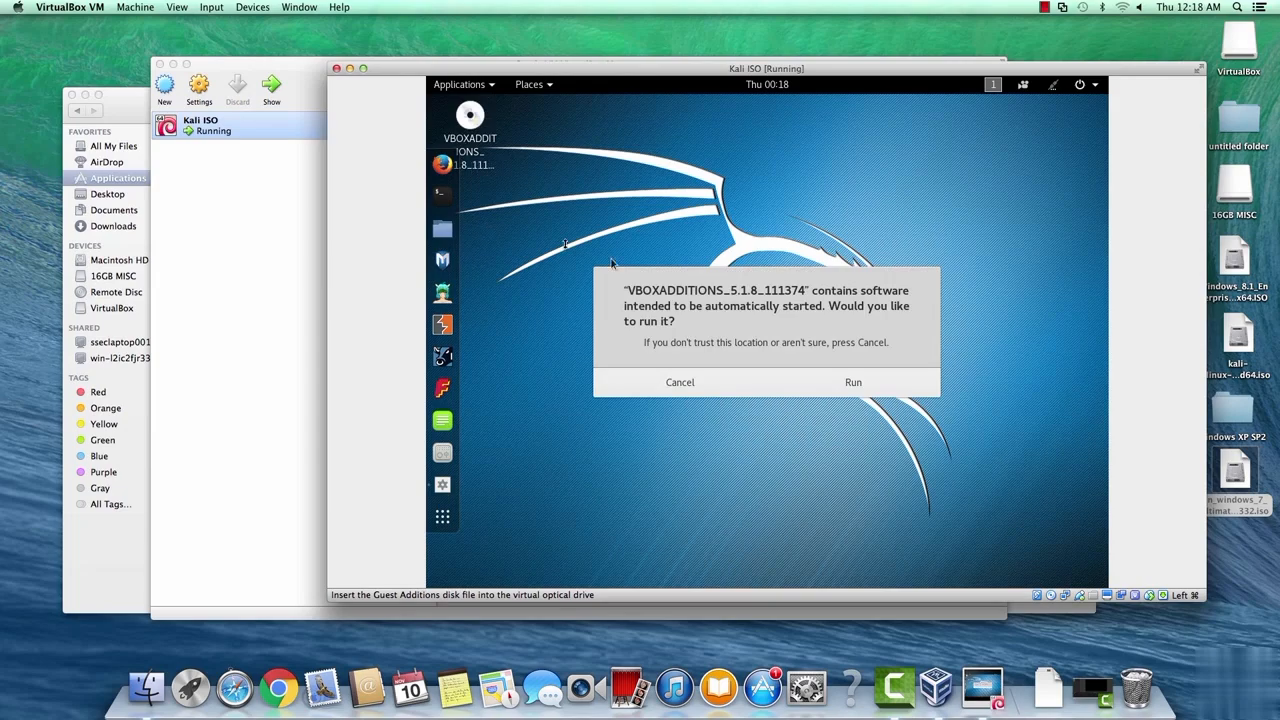
- Run the Guest Additions autorun, dismiss its error, open then close the VBOXADDITIONS disc window
left_click(849, 385)
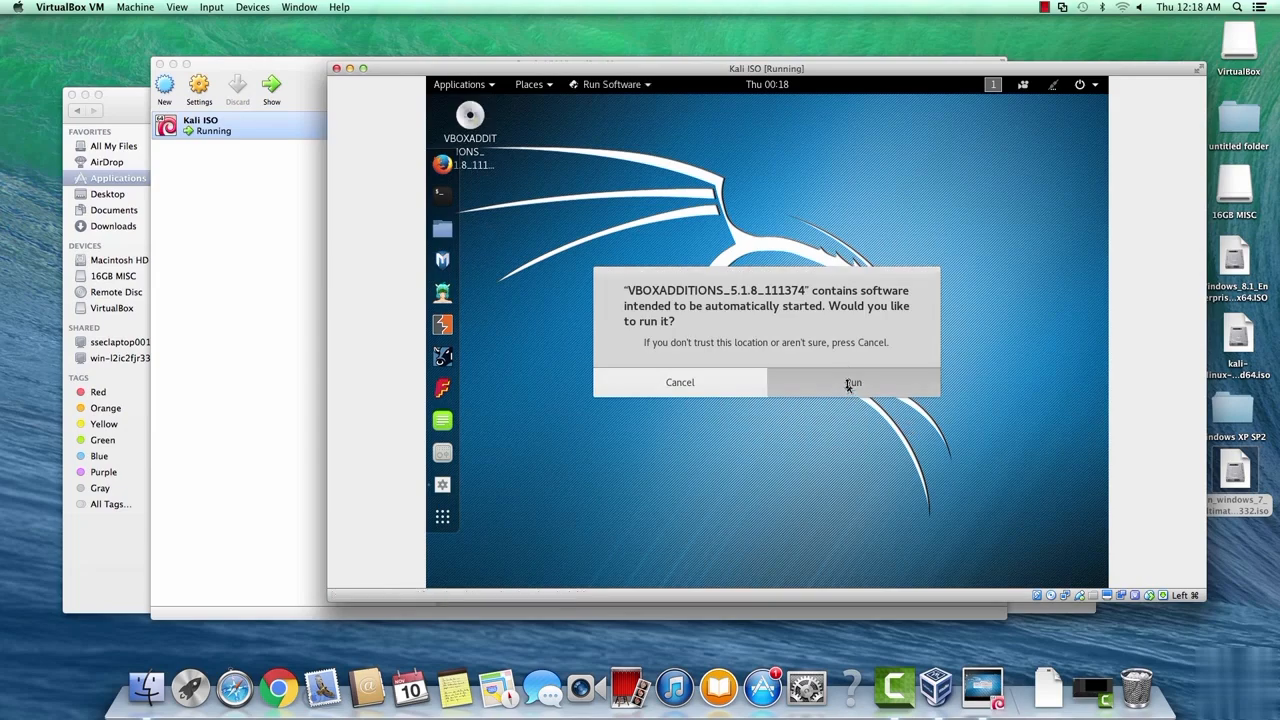
left_click(791, 372)
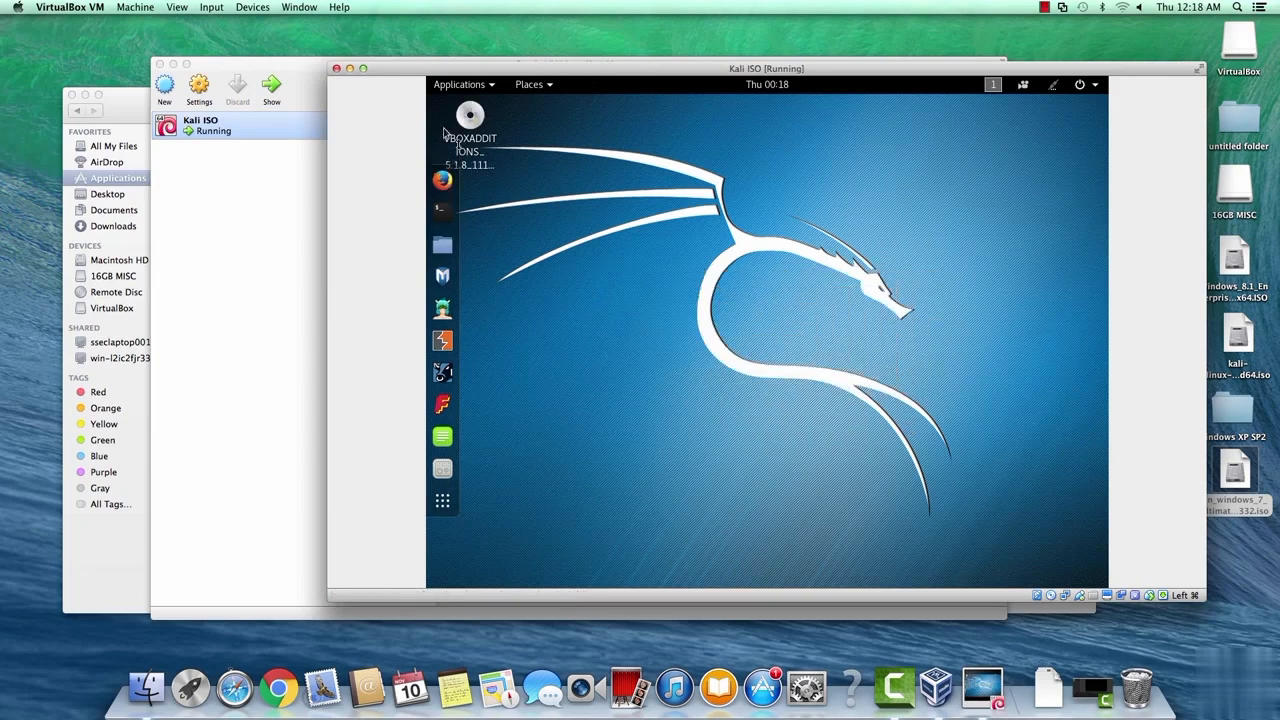
left_click(461, 122)
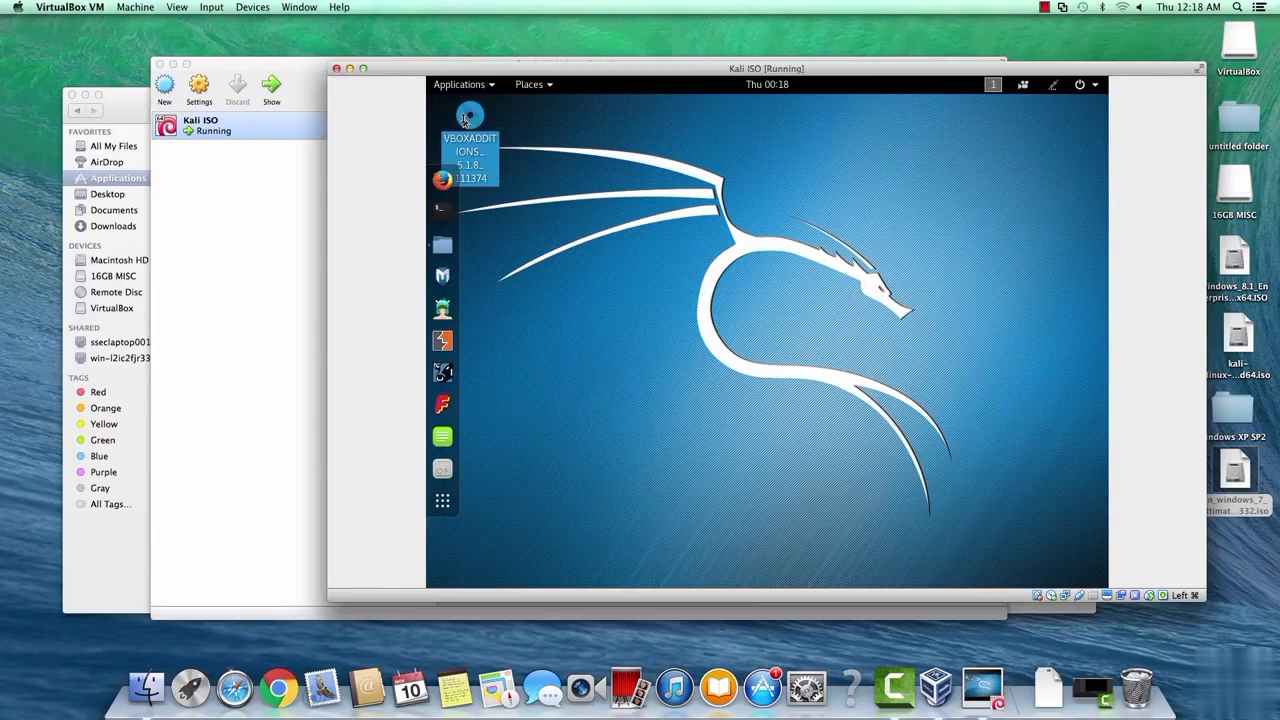
double_click(463, 120)
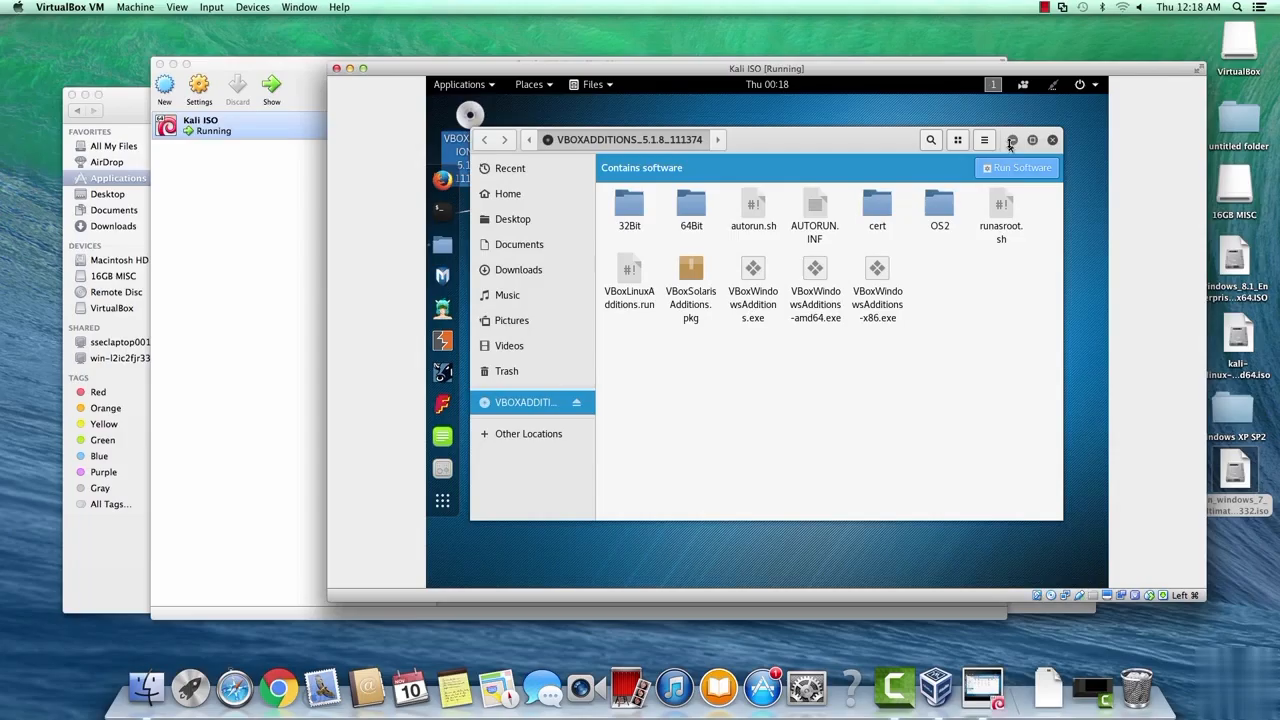
left_click(1052, 140)
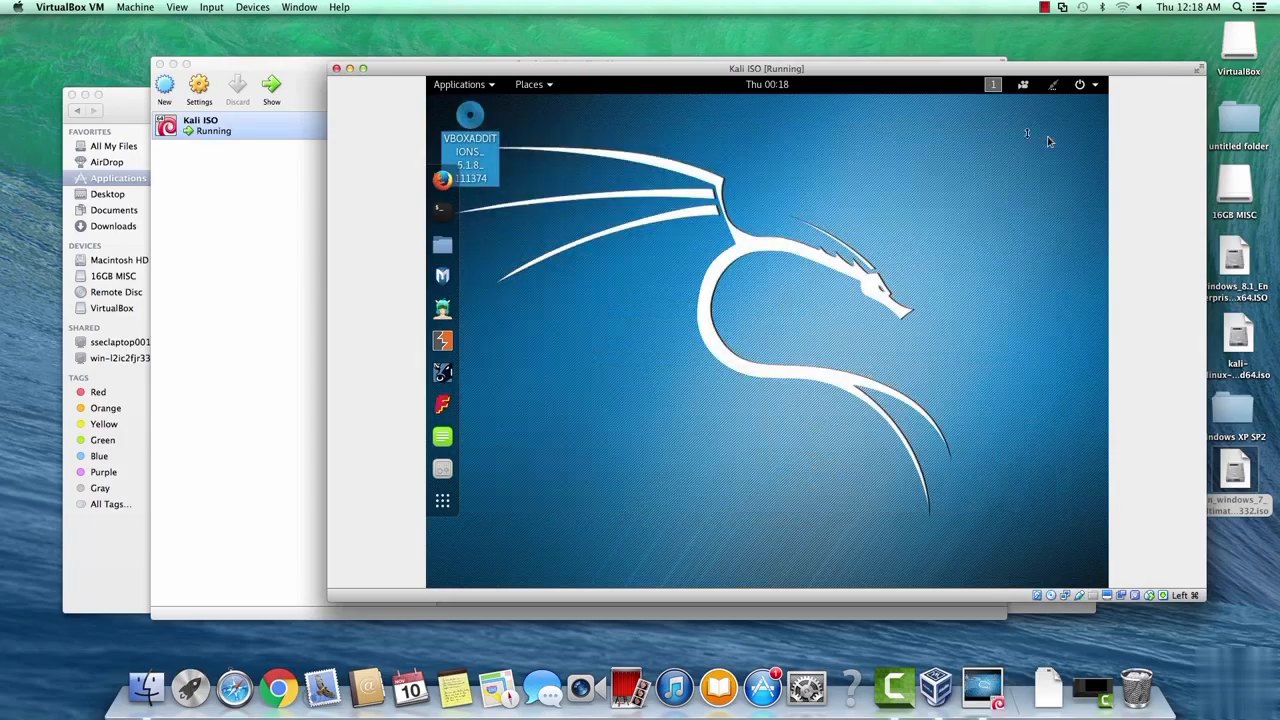
right_click(484, 128)
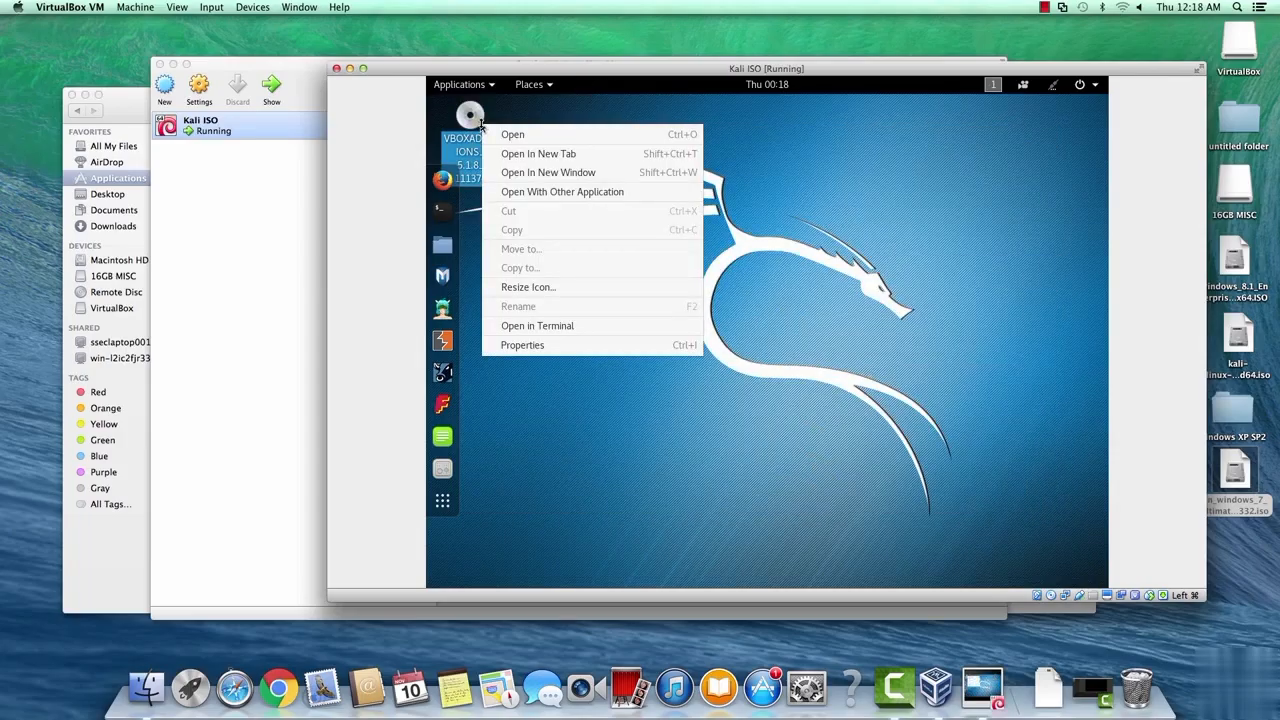
left_click(1010, 343)
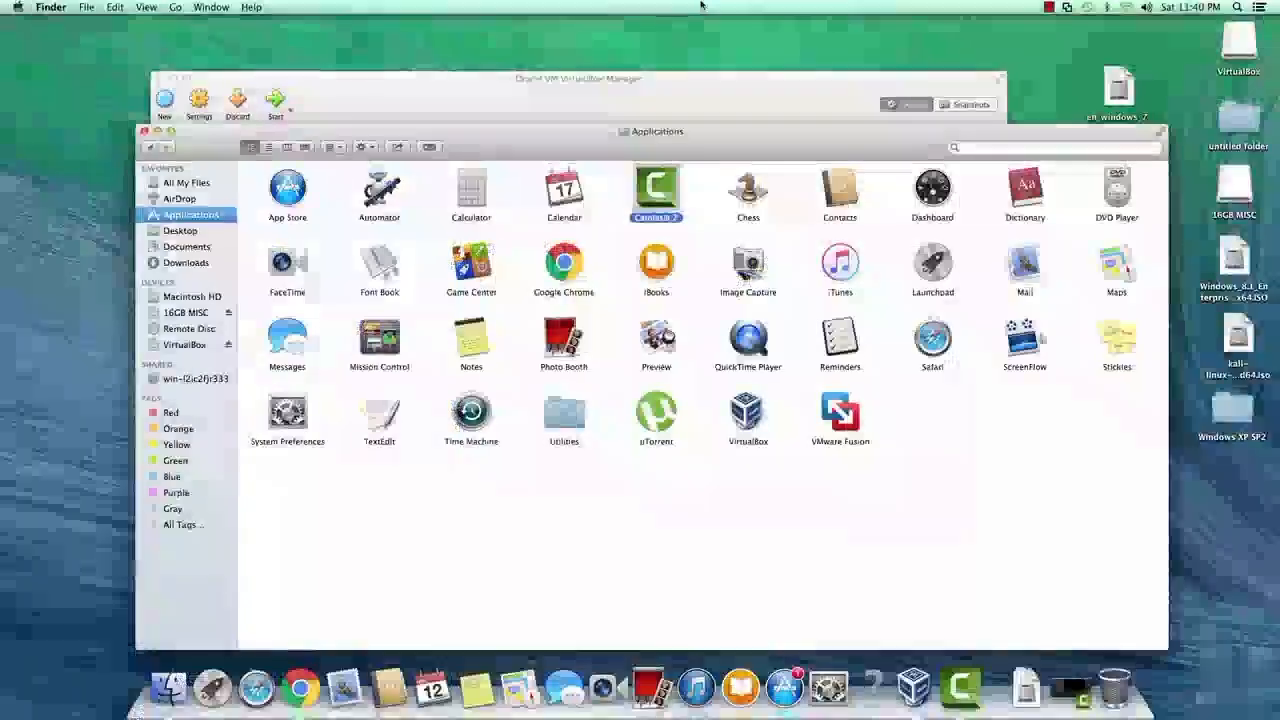
- Bring the VirtualBox Manager in front of Finder and move it higher up
left_click(724, 86)
left_click_drag(724, 86, 718, 65)
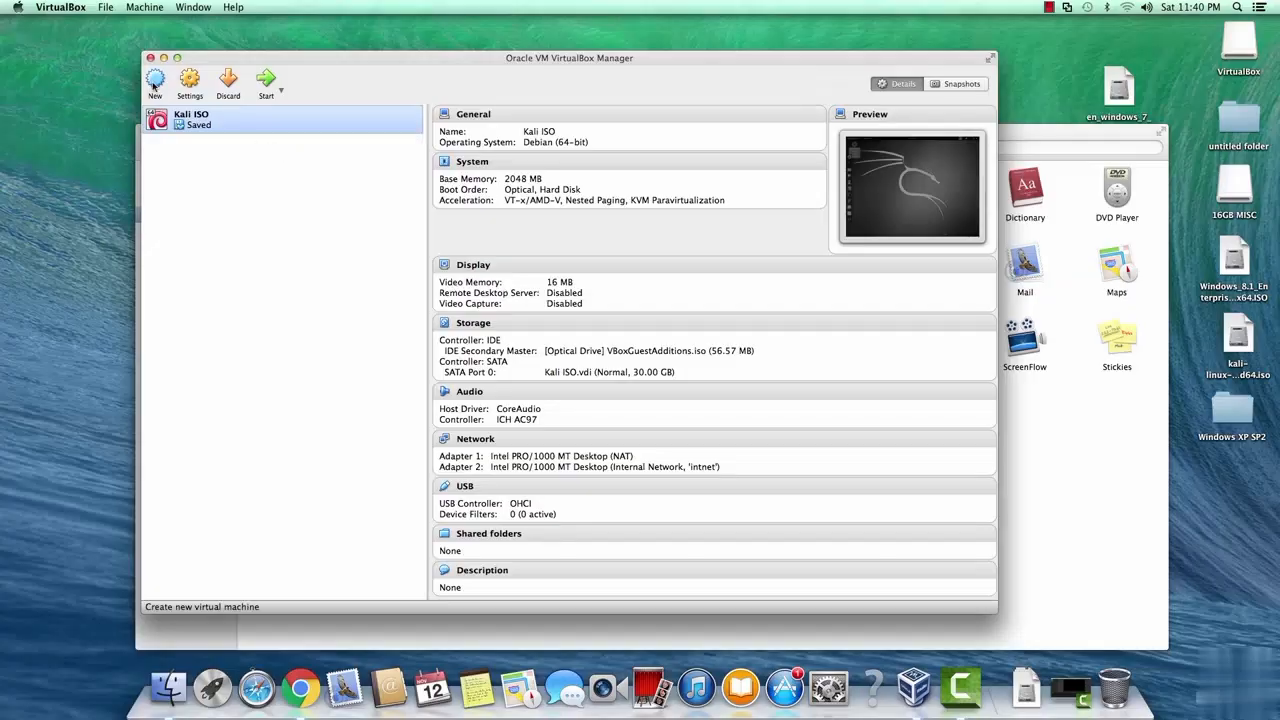
- Create the 'Windows XP Pro SP2' machine with 2048 MB memory and a 40.89 GB dynamically allocated VDI disk
left_click(154, 84)
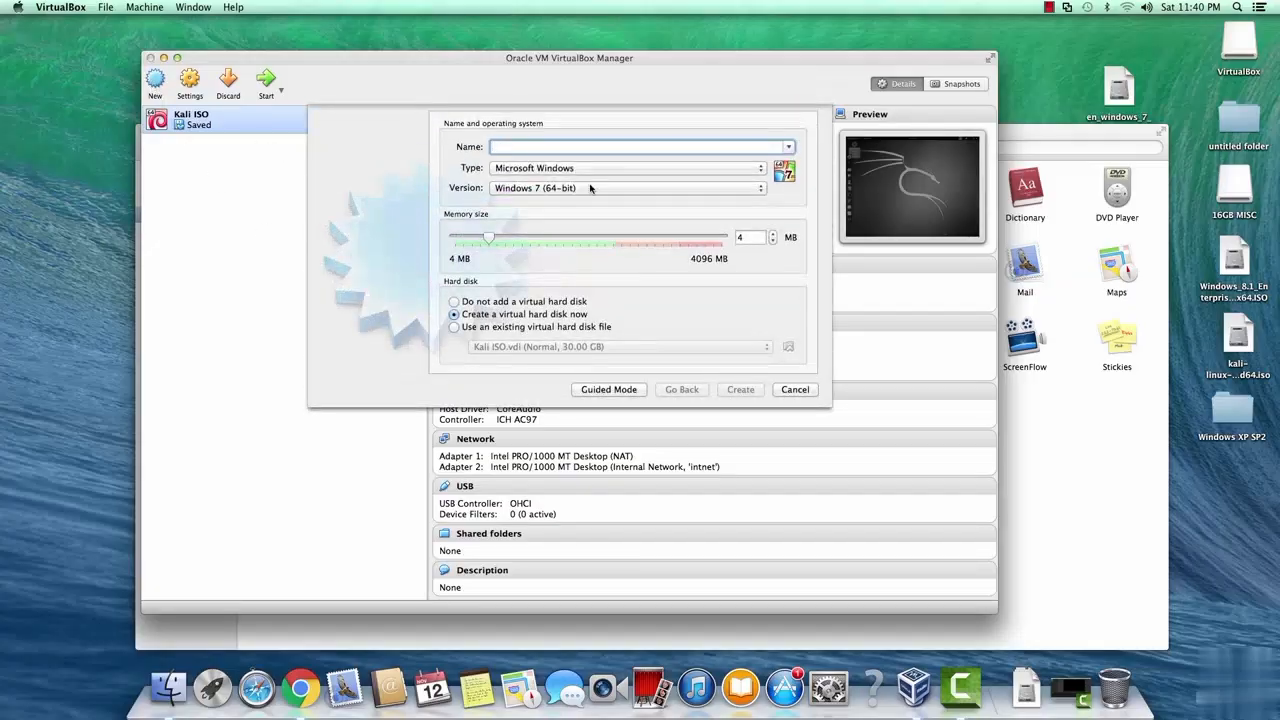
type("Windows ")
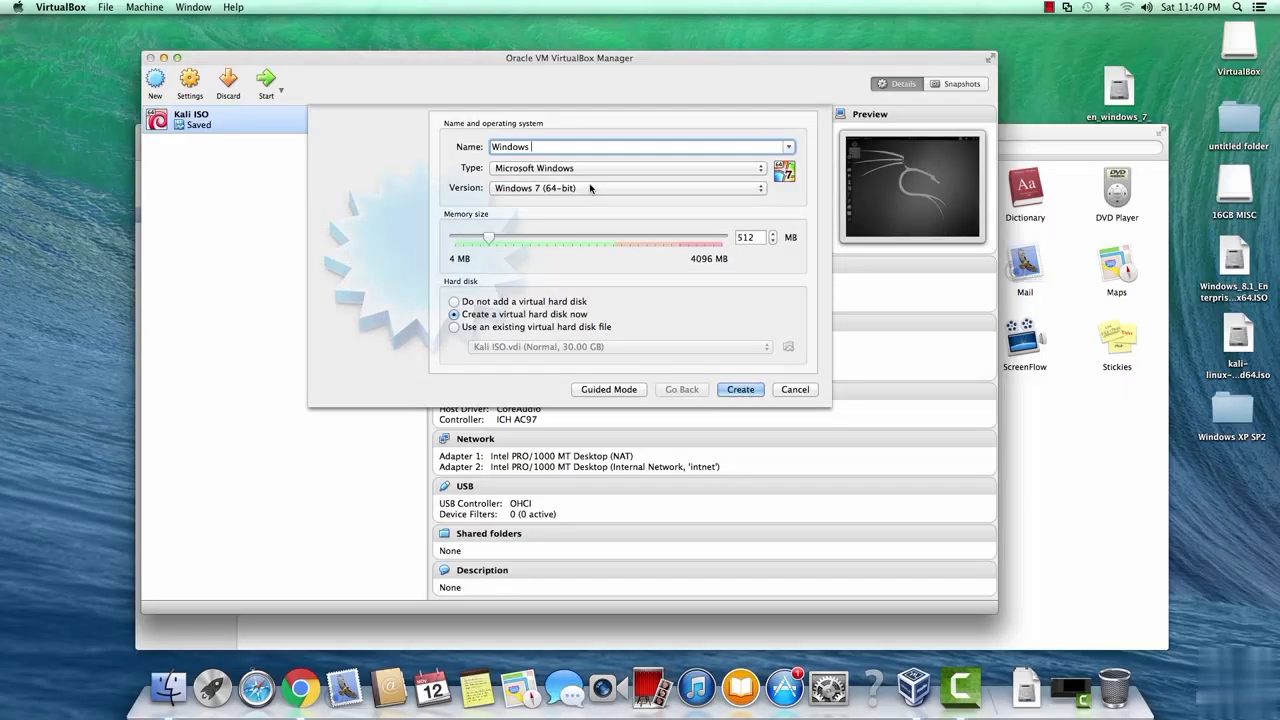
type("XP Pro SP2")
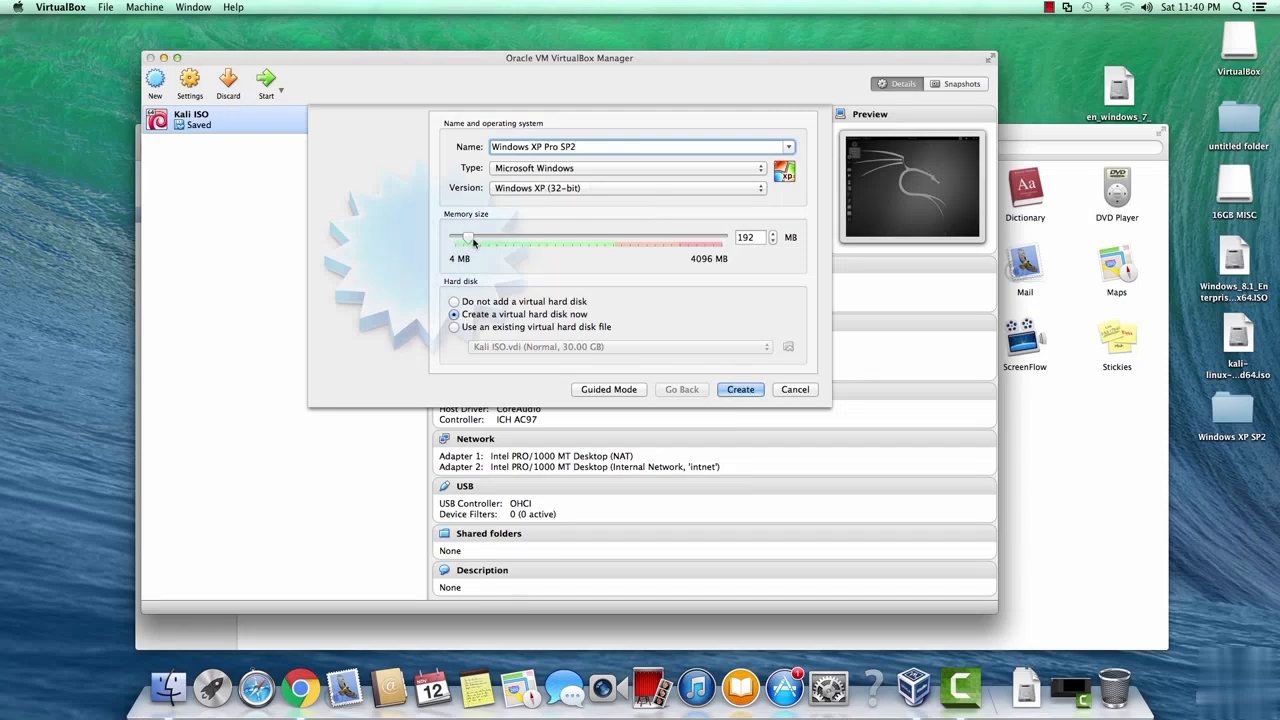
left_click_drag(474, 241, 589, 253)
left_click(740, 389)
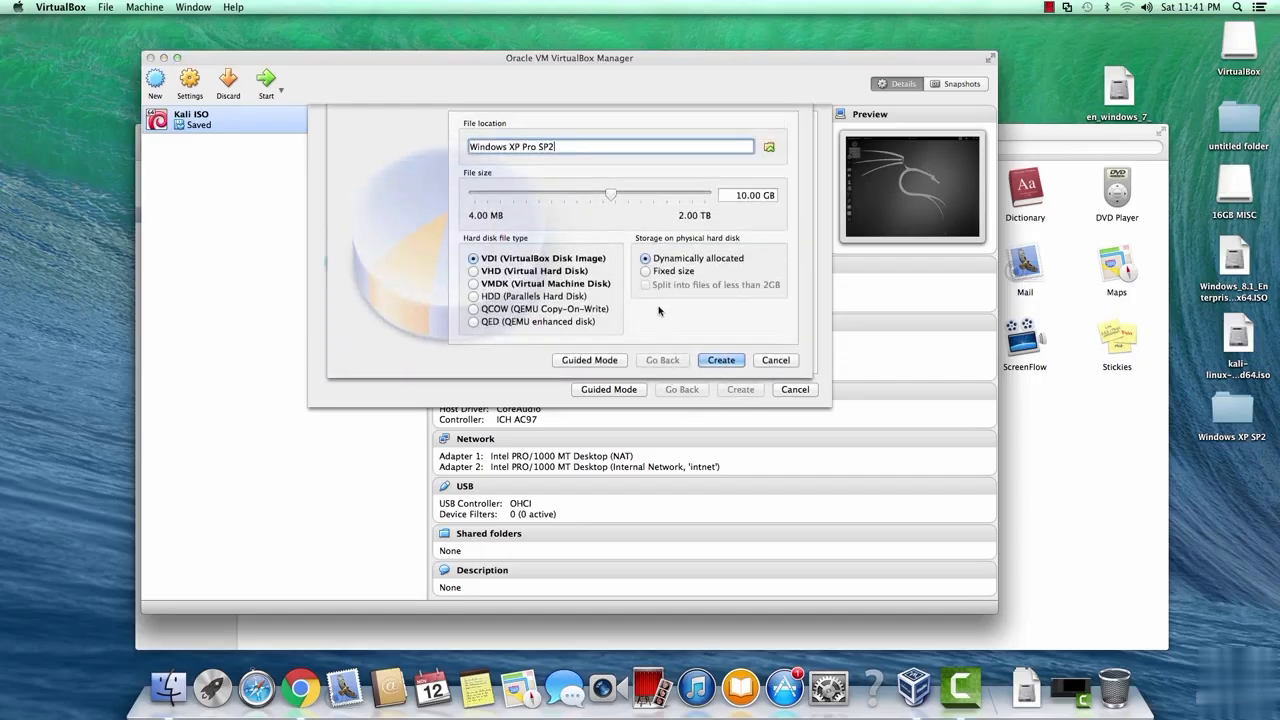
left_click_drag(611, 195, 635, 196)
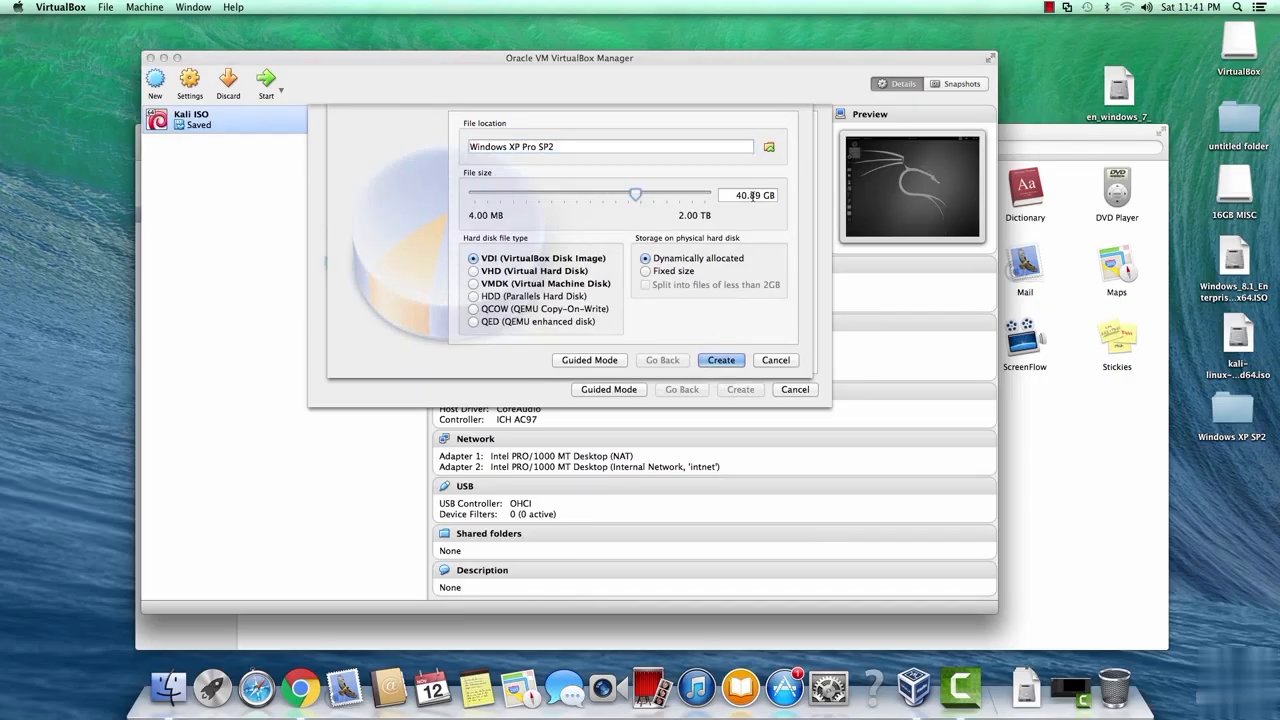
left_click(728, 364)
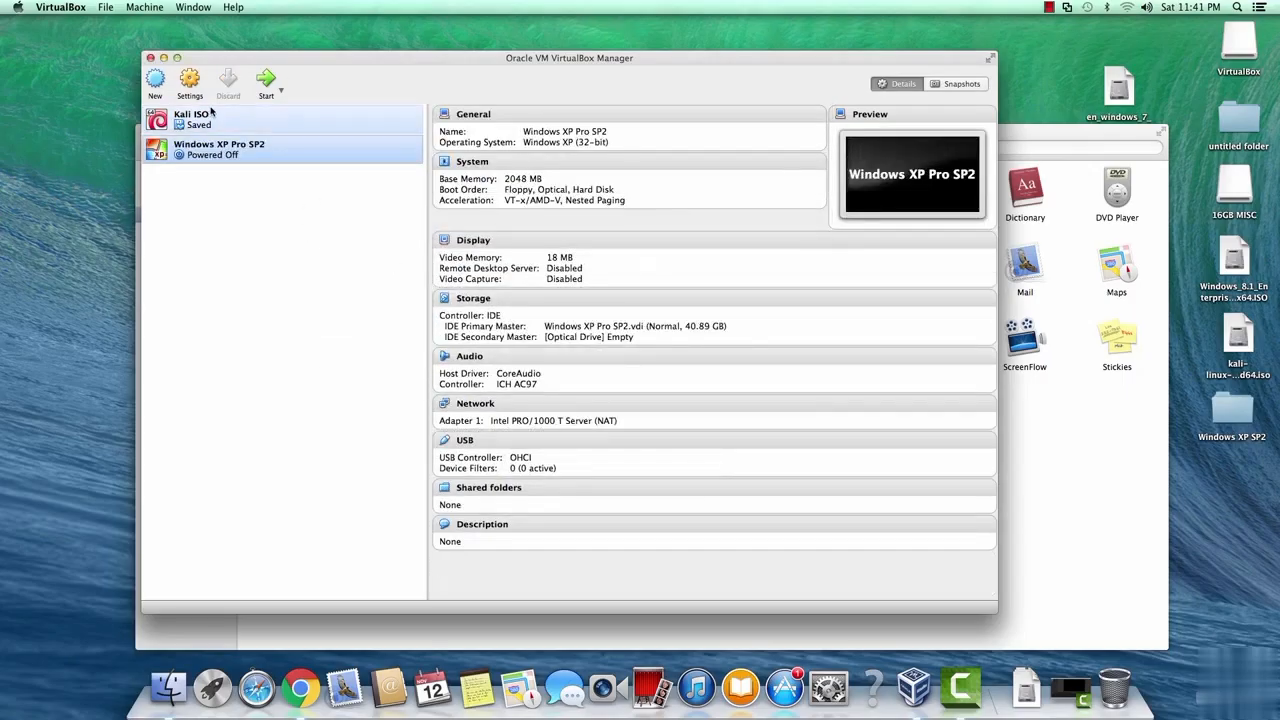
- Remove Floppy from the machine's boot order in the System settings
key("super+s")
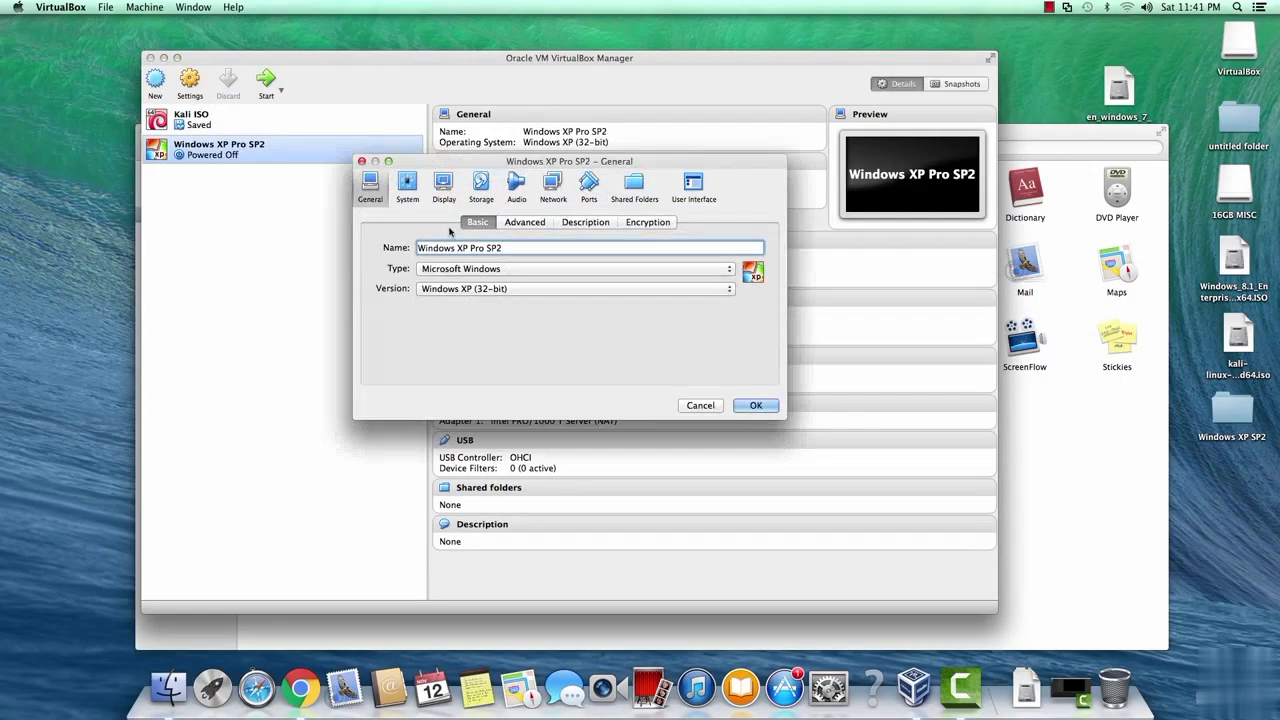
left_click(413, 190)
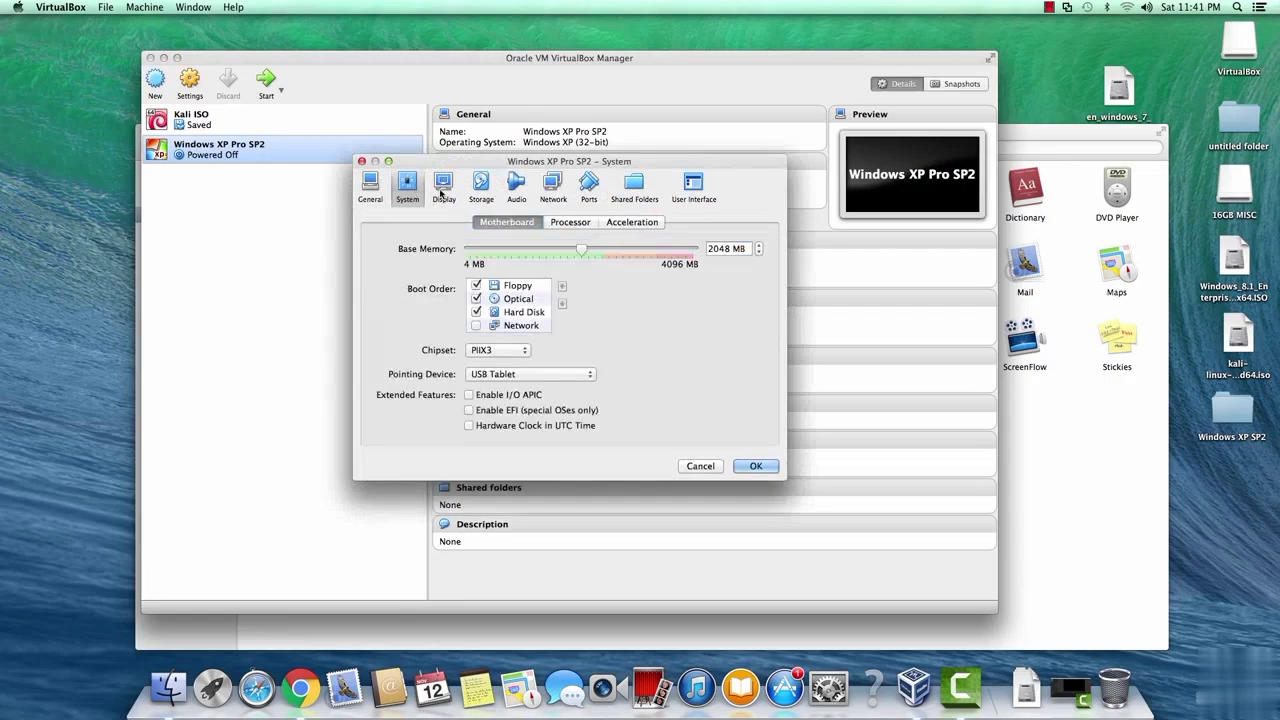
left_click(443, 188)
left_click(415, 194)
left_click(476, 287)
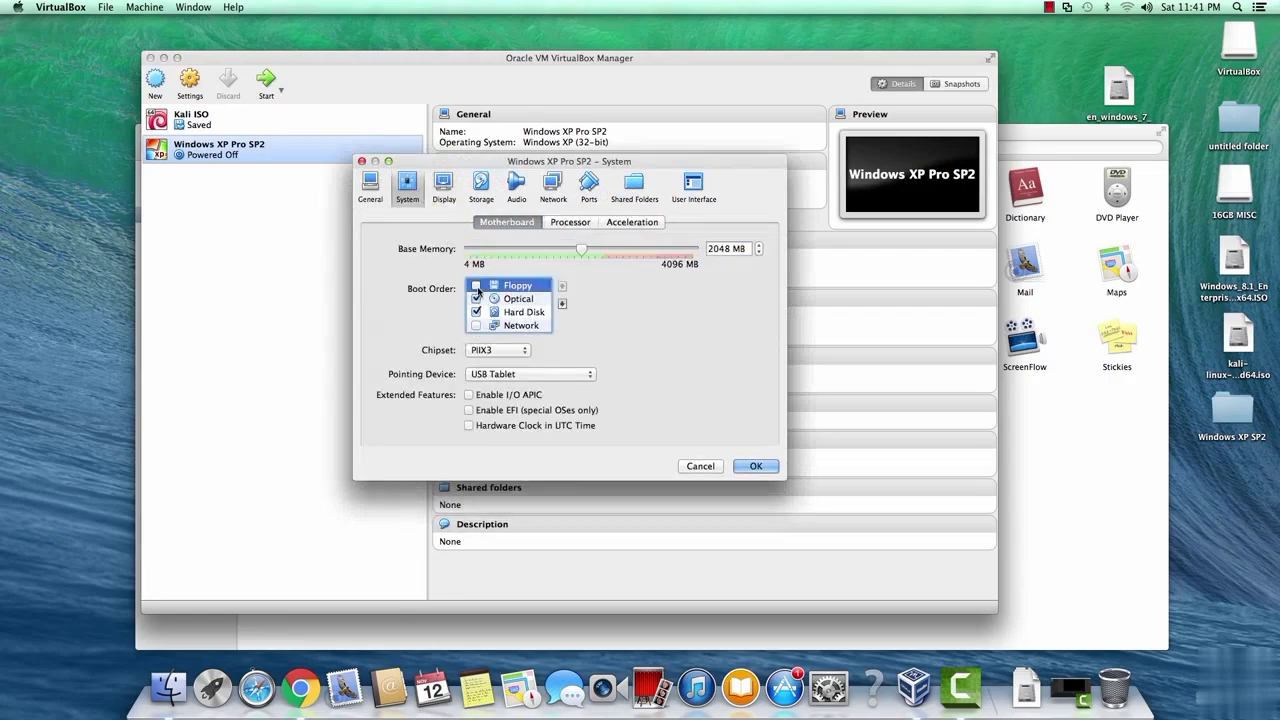
- Load WINXPPRO_.iso into the empty optical drive and save the machine's settings
left_click(443, 182)
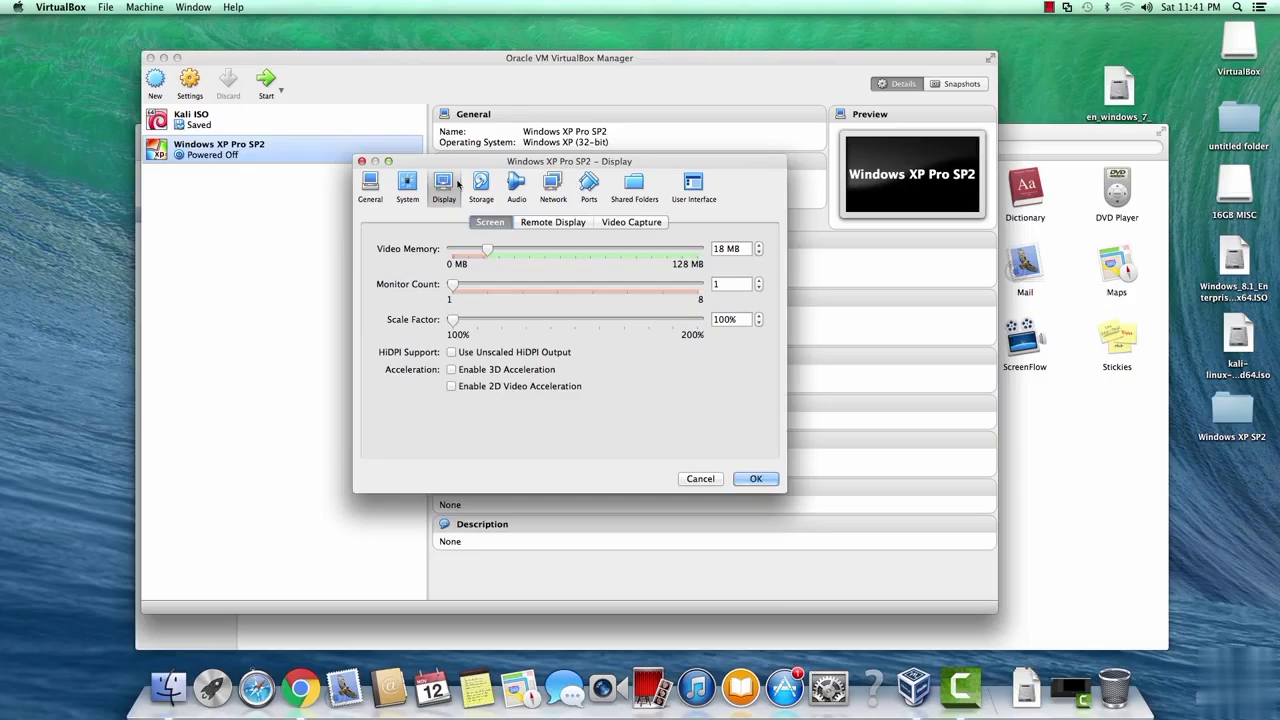
left_click(481, 183)
left_click(430, 258)
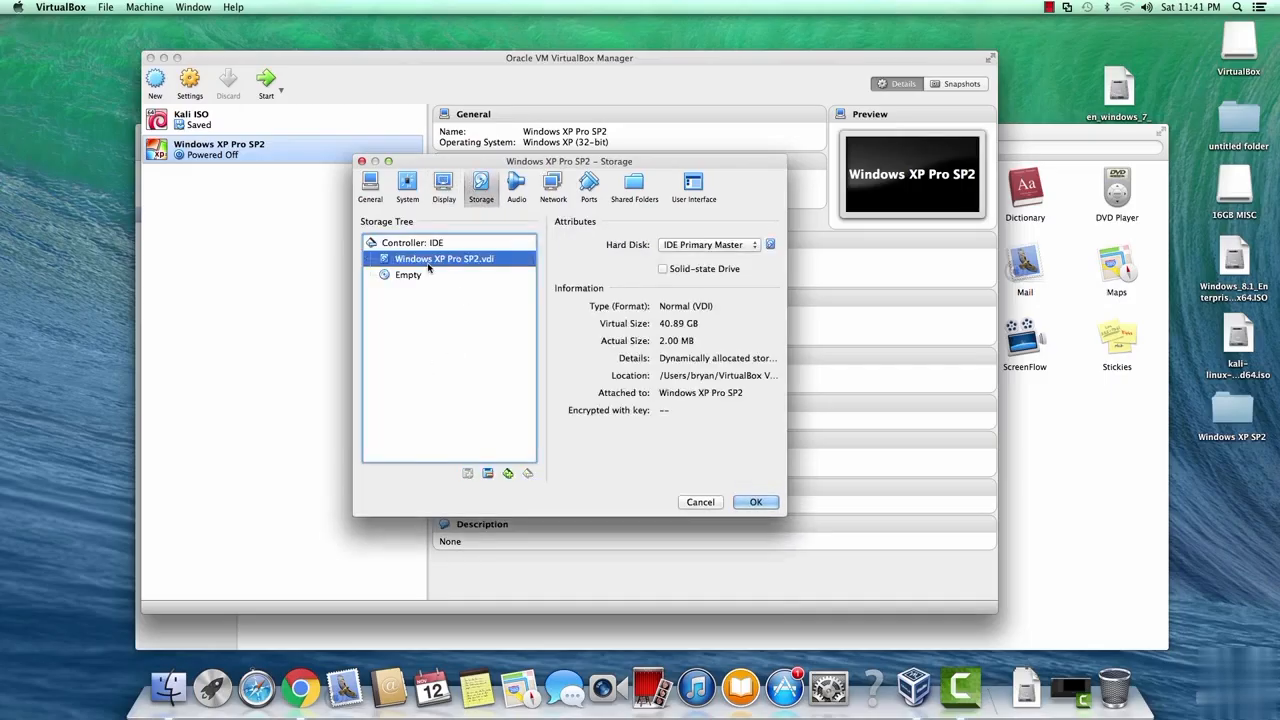
left_click(410, 279)
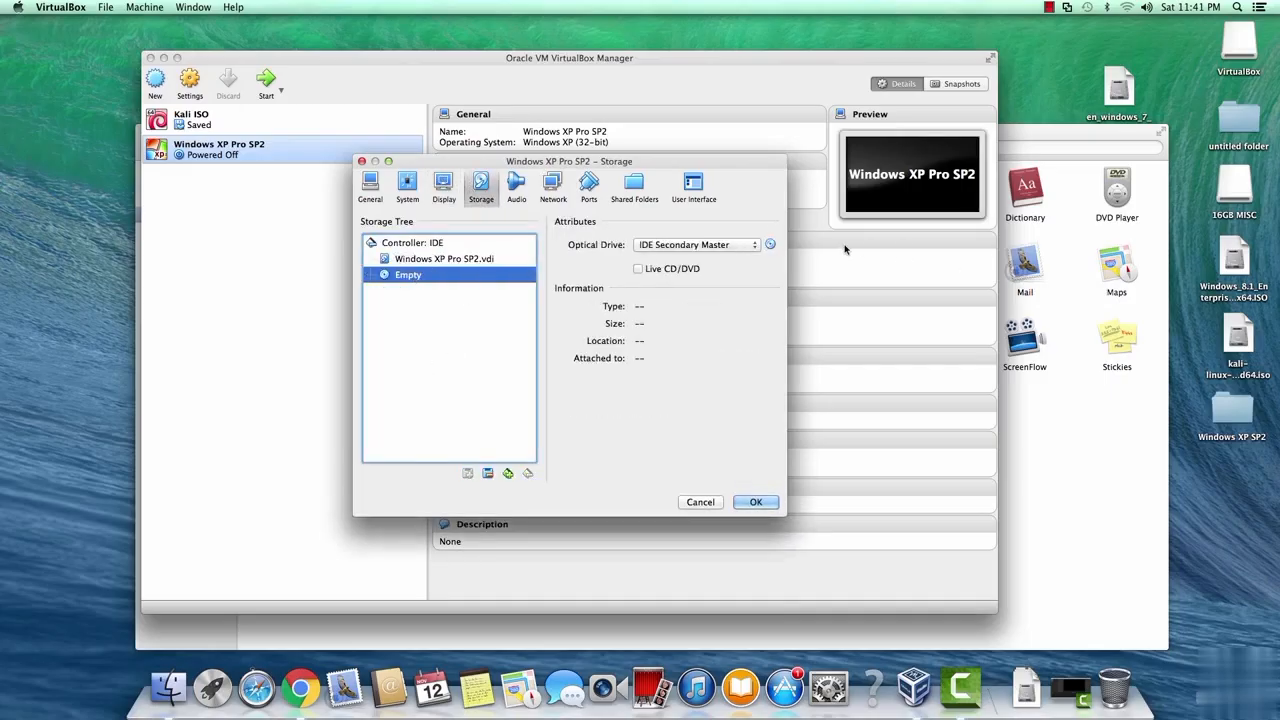
left_click(771, 246)
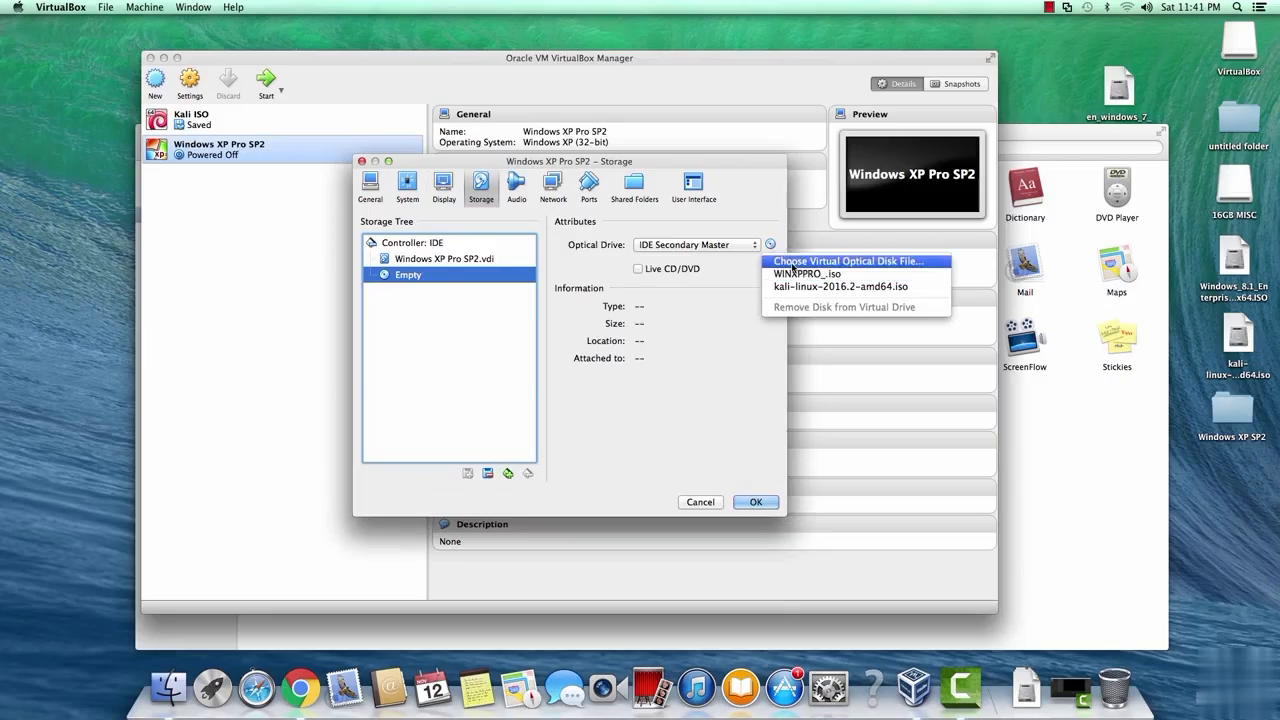
left_click(793, 261)
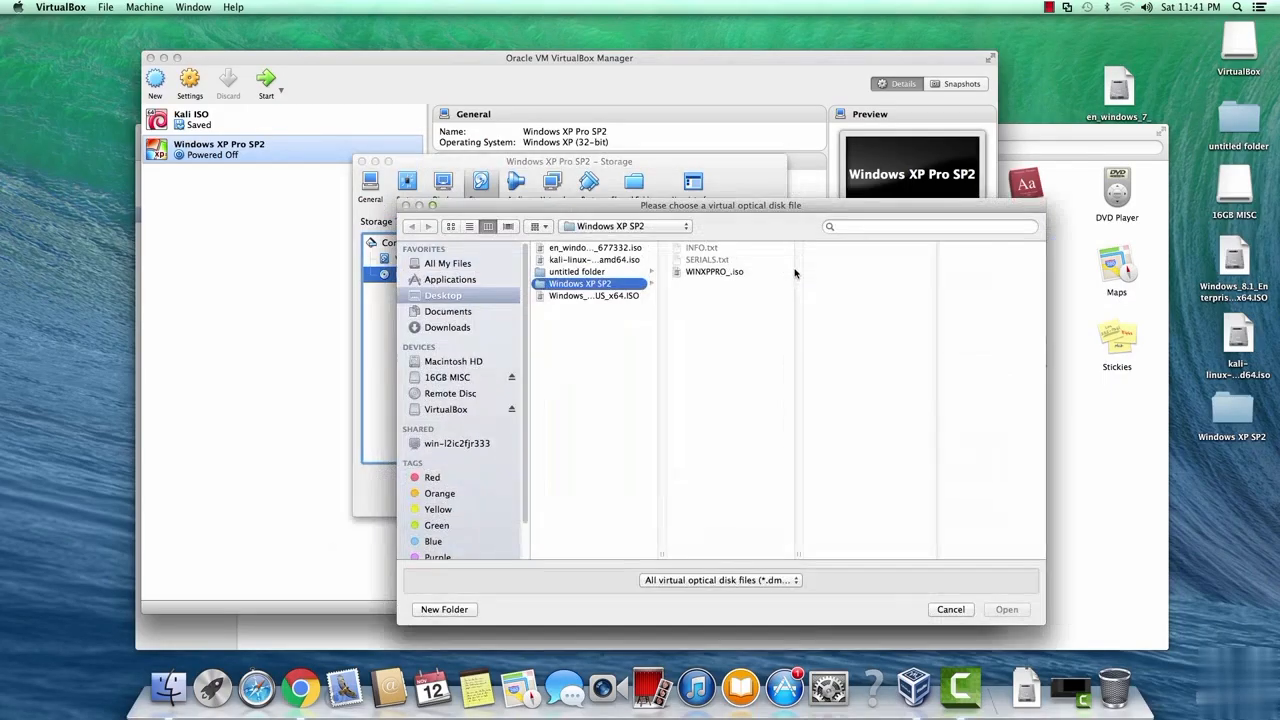
left_click(726, 273)
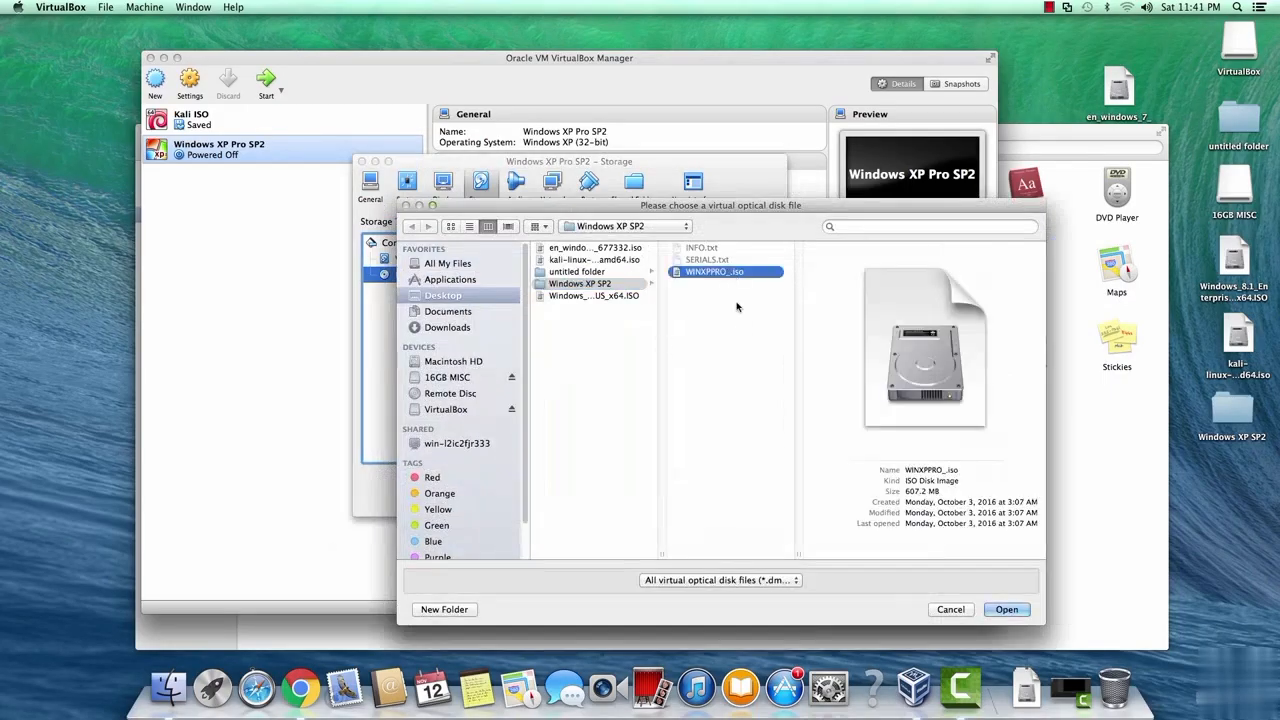
left_click(1005, 610)
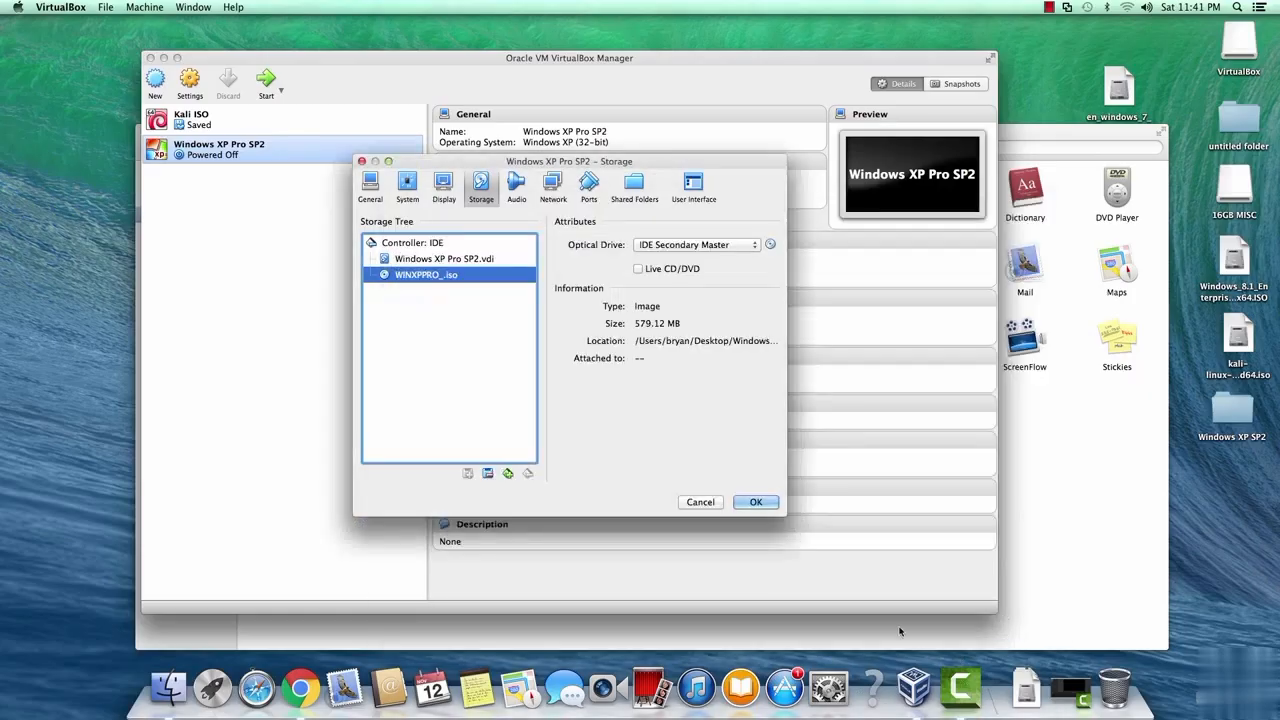
left_click(759, 502)
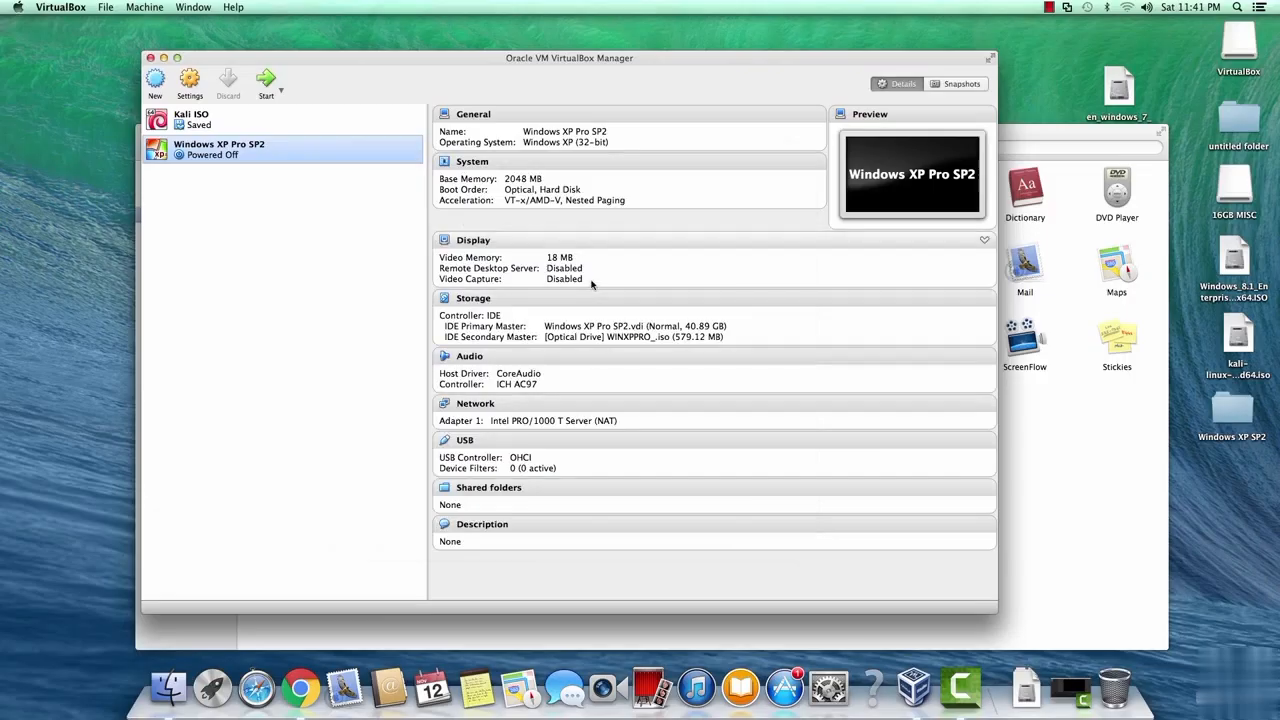
- Start the Windows XP Pro SP2 machine and dismiss the keyboard and mouse notices
left_click(266, 80)
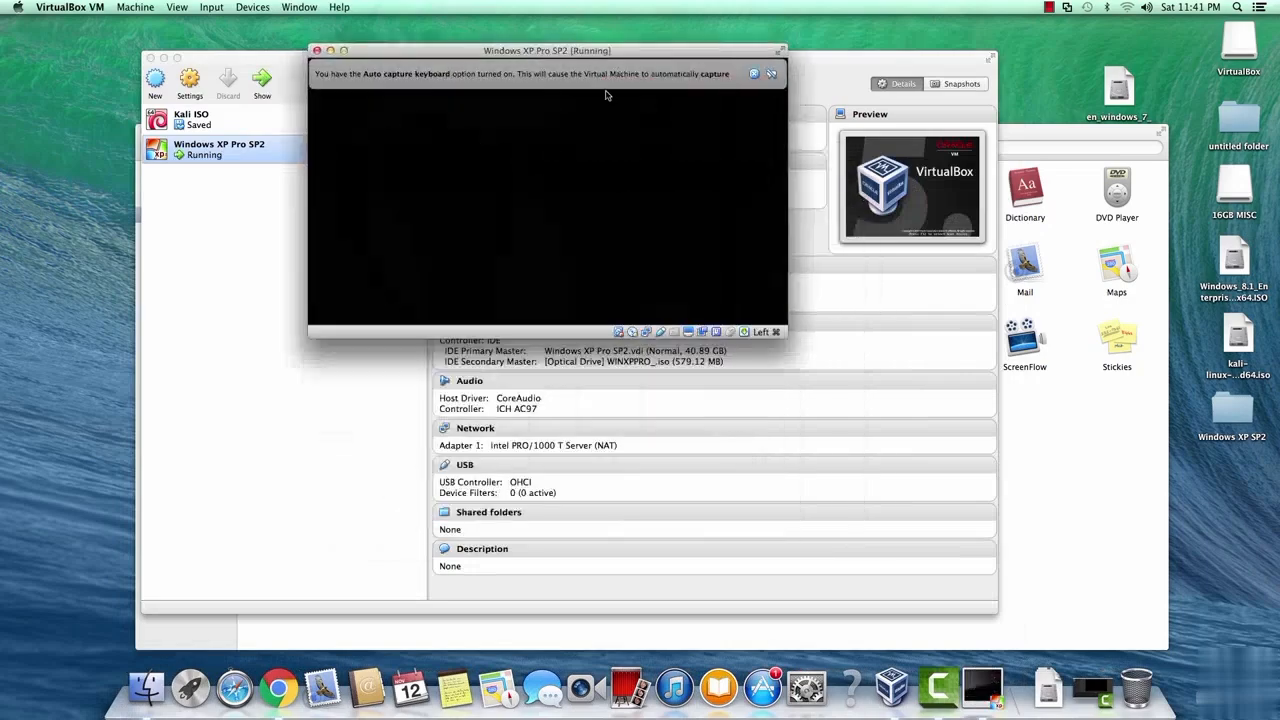
left_click(754, 104)
left_click(754, 74)
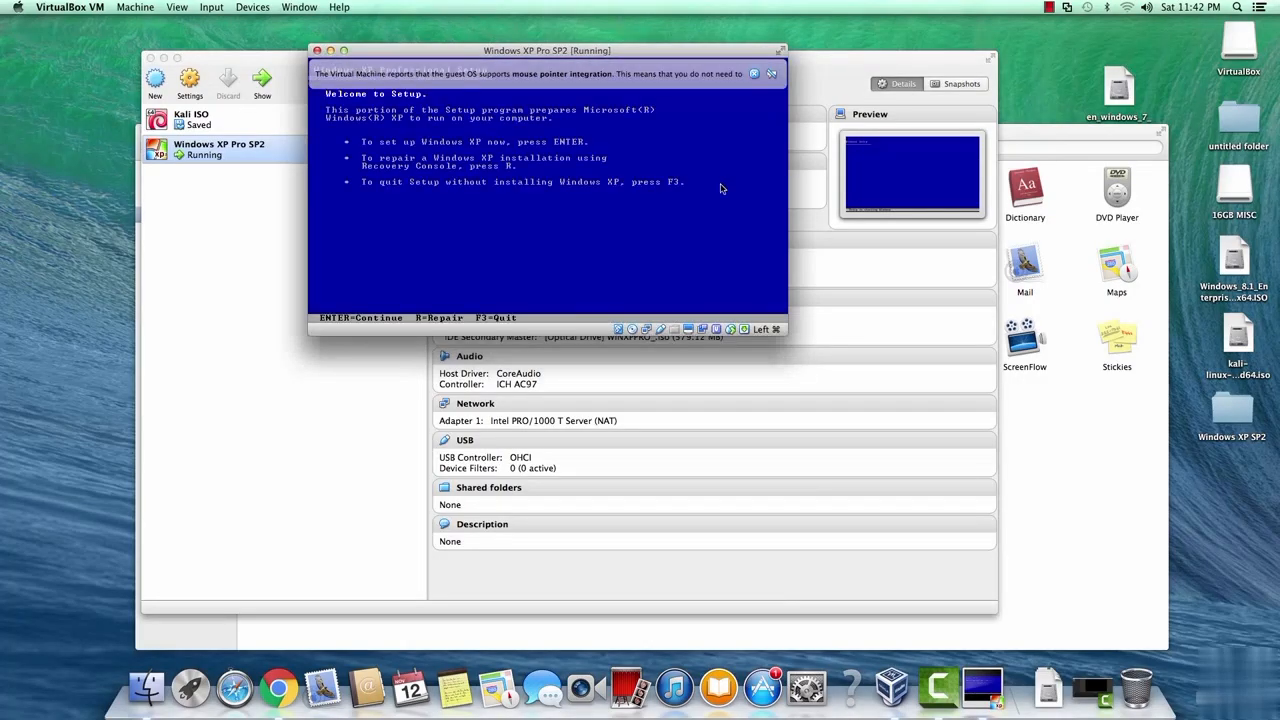
left_click(755, 77)
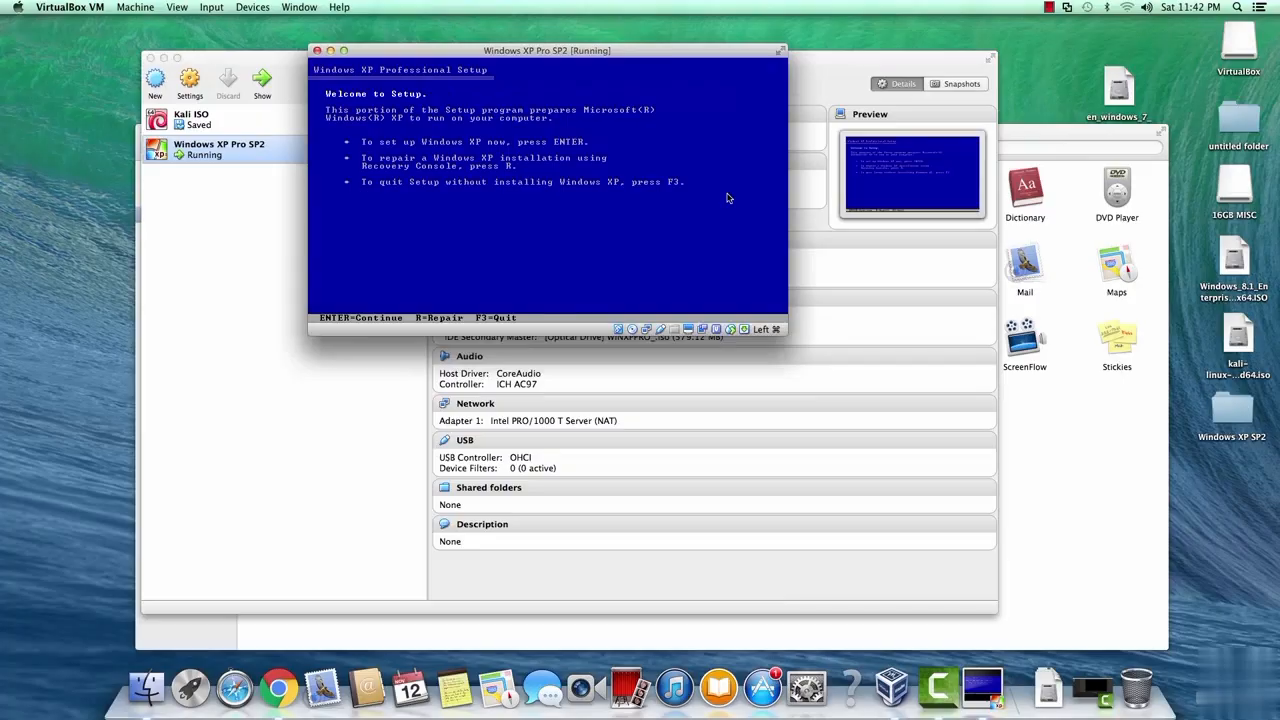
- Begin XP Setup, accept the licence, create a partition and start a quick NTFS format
key("Return")
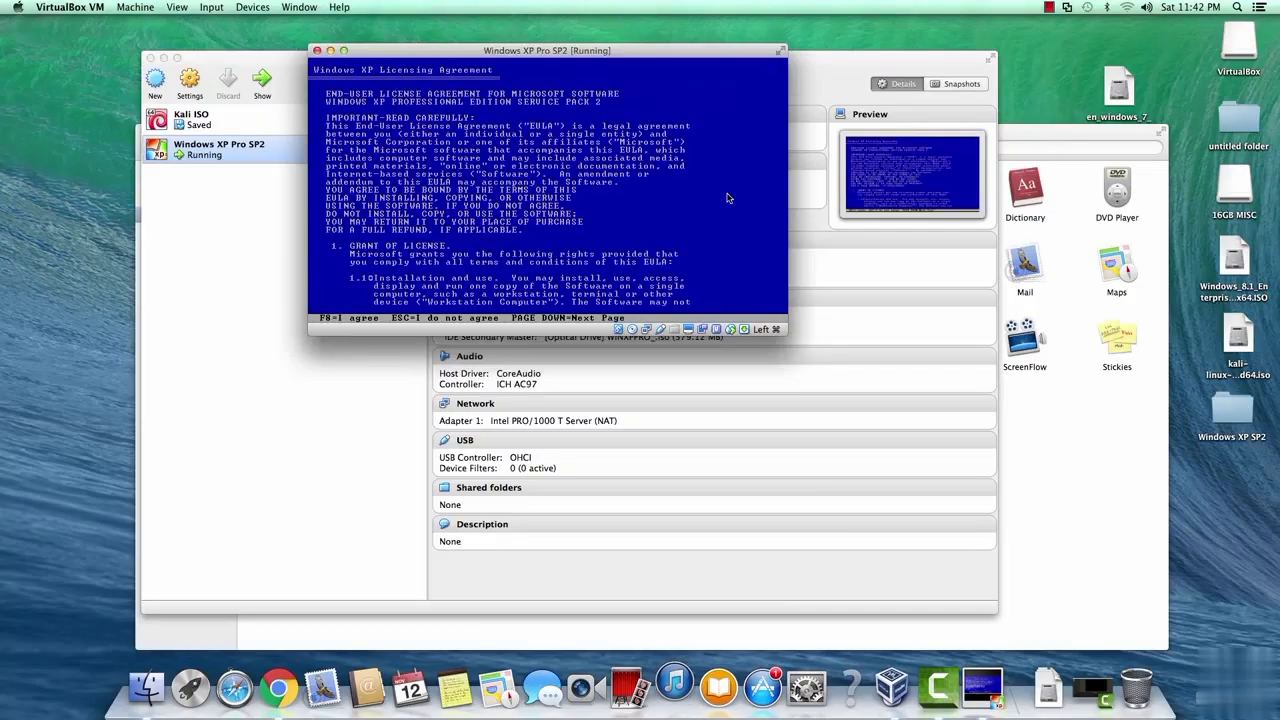
key("F8")
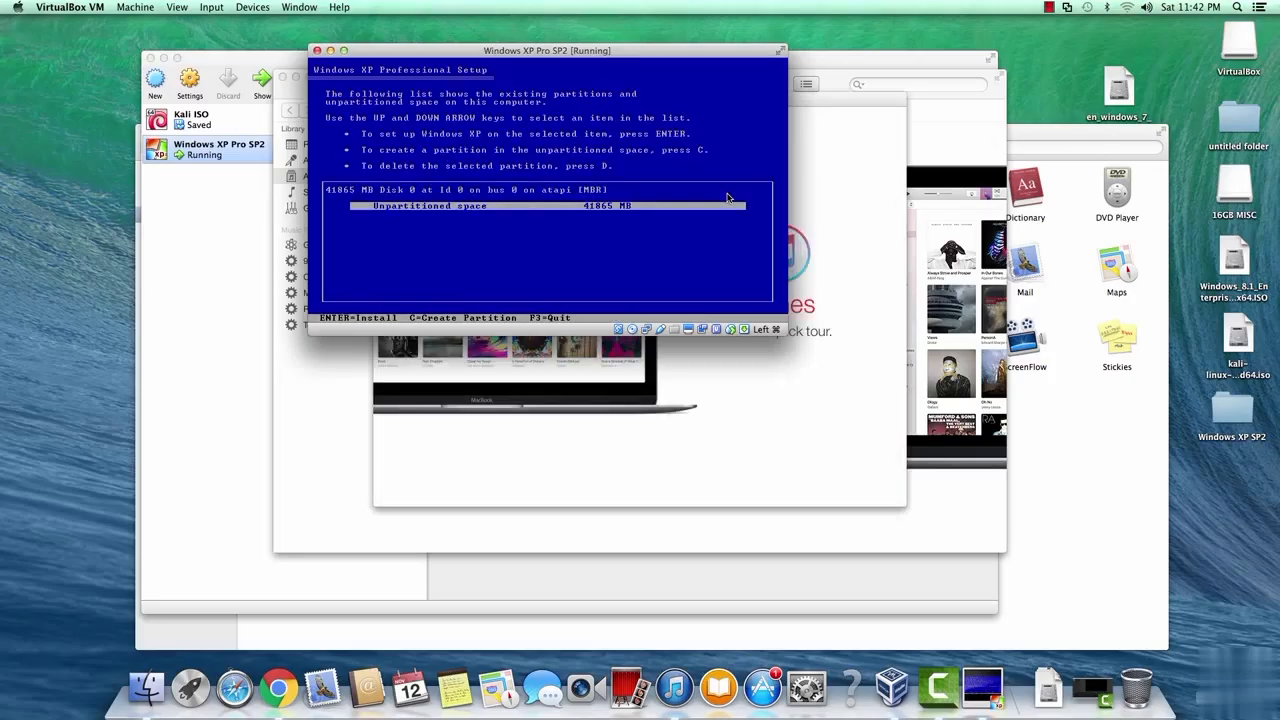
key("Return")
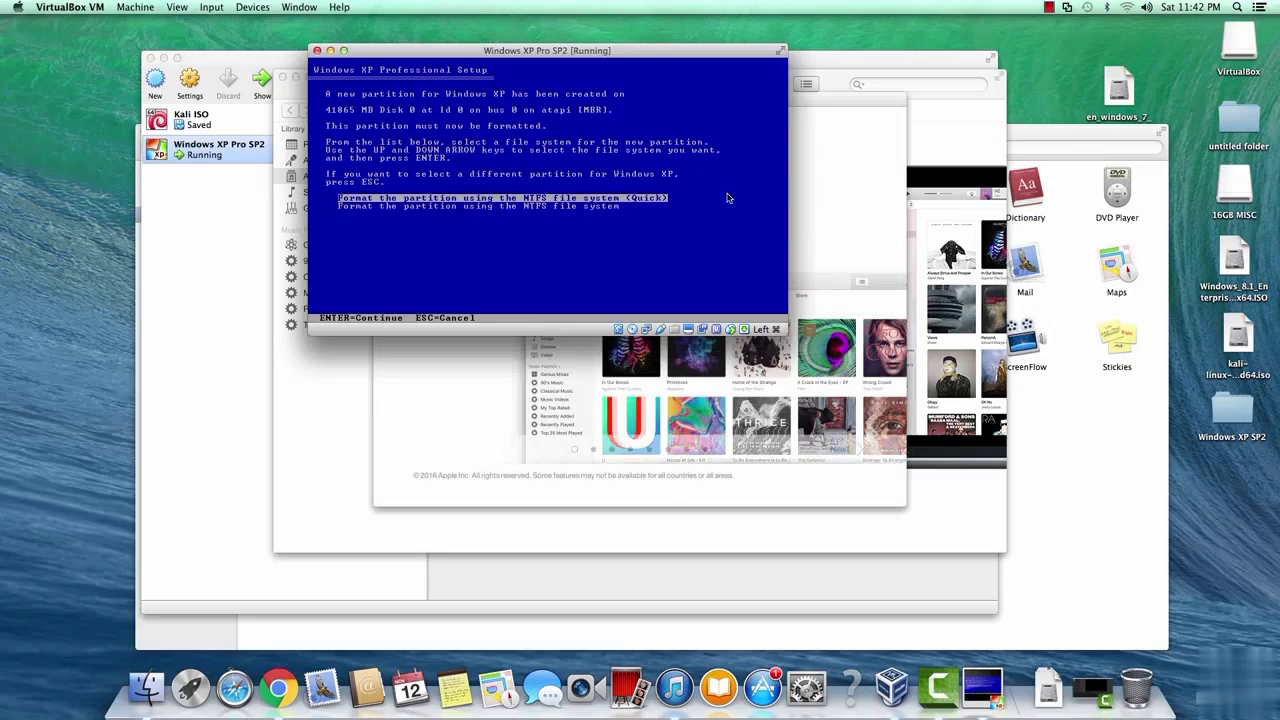
key("Return")
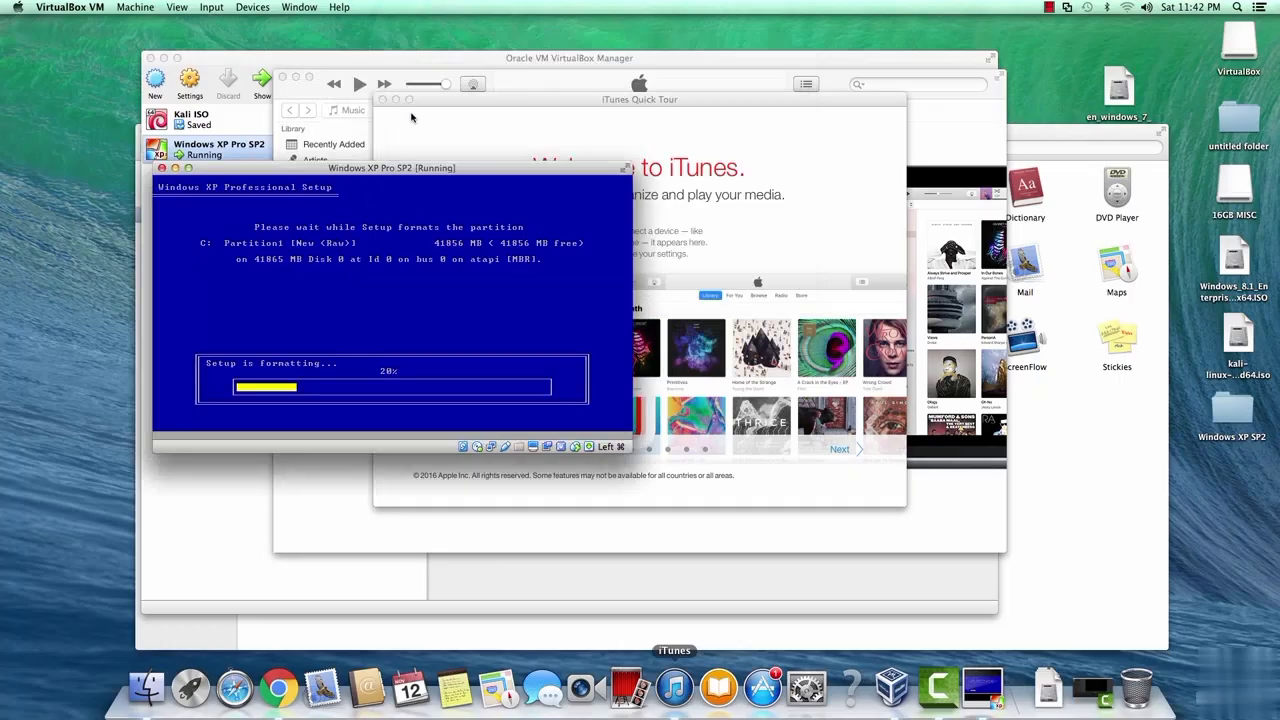
- Close the iTunes Quick Tour and move the XP setup window down and left
left_click(290, 82)
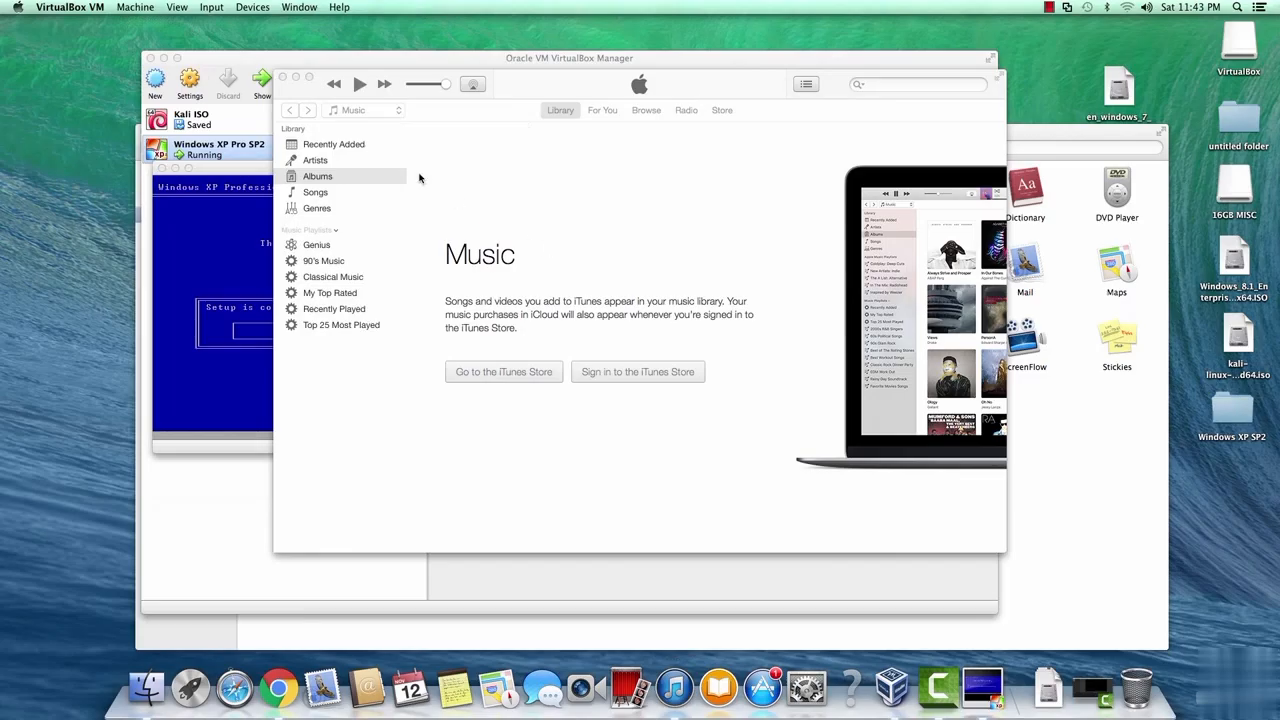
left_click(244, 177)
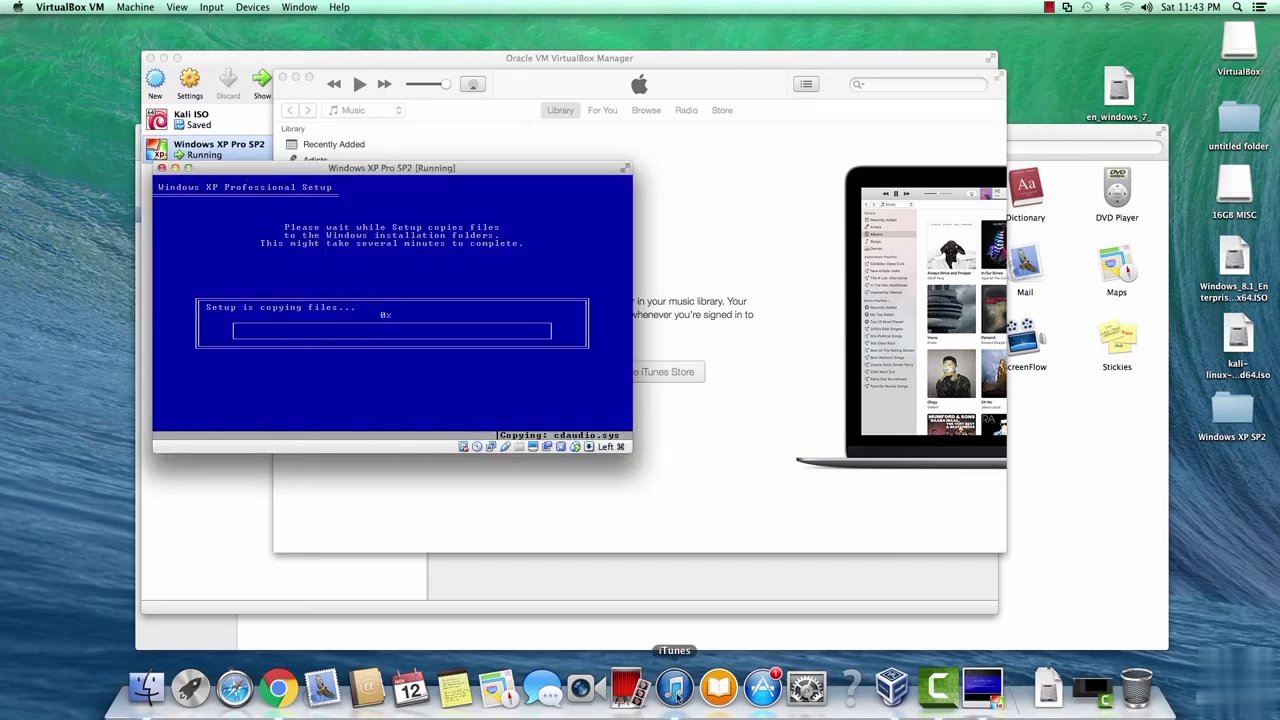
left_click(677, 690)
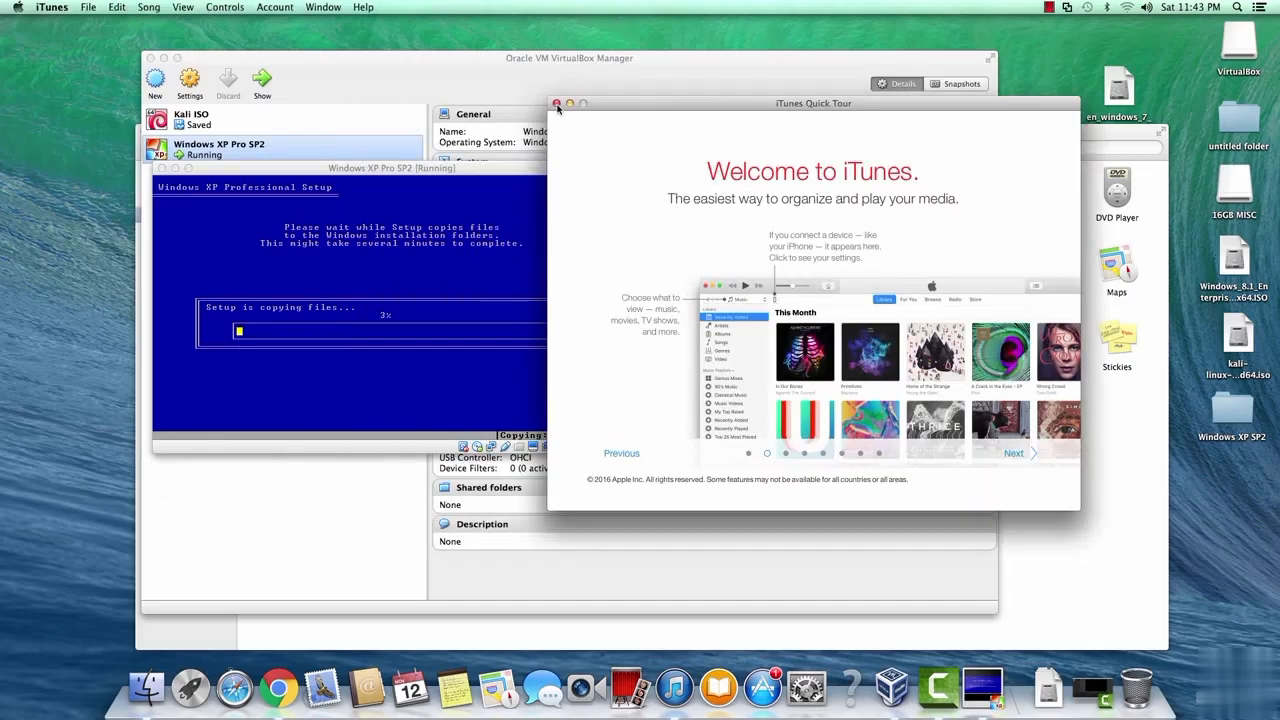
left_click(557, 104)
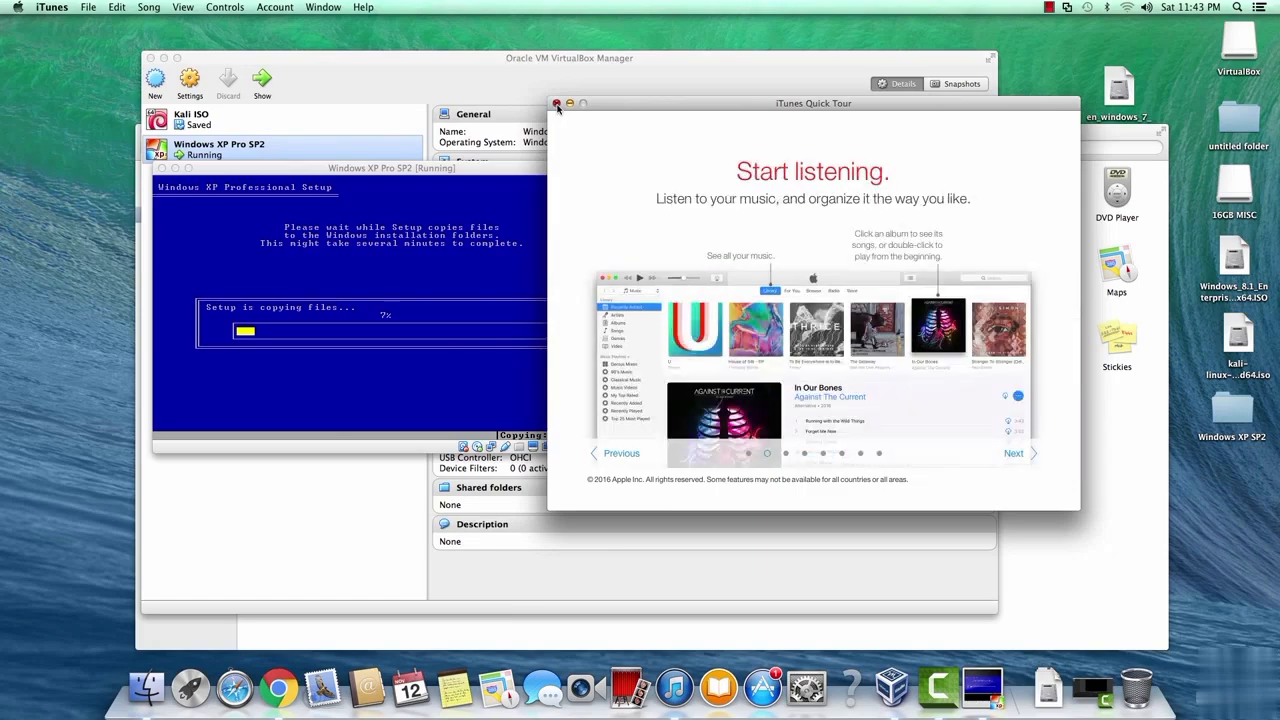
left_click(676, 688)
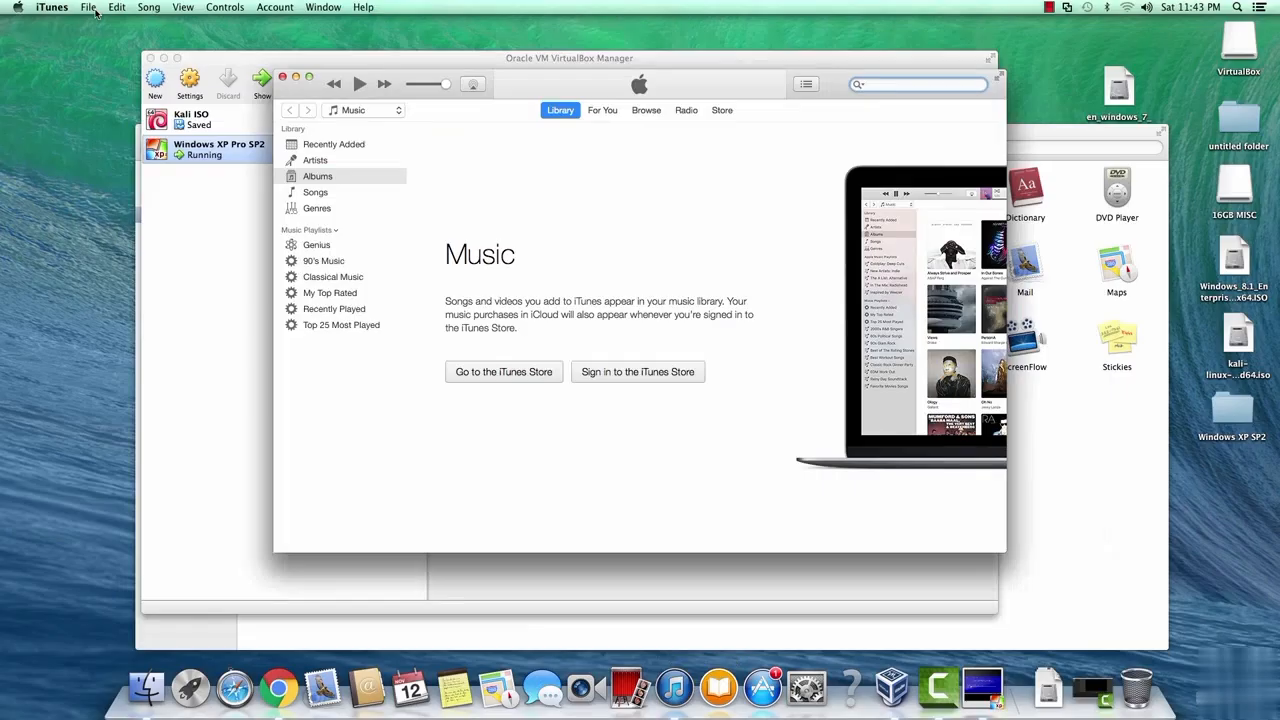
left_click(999, 689)
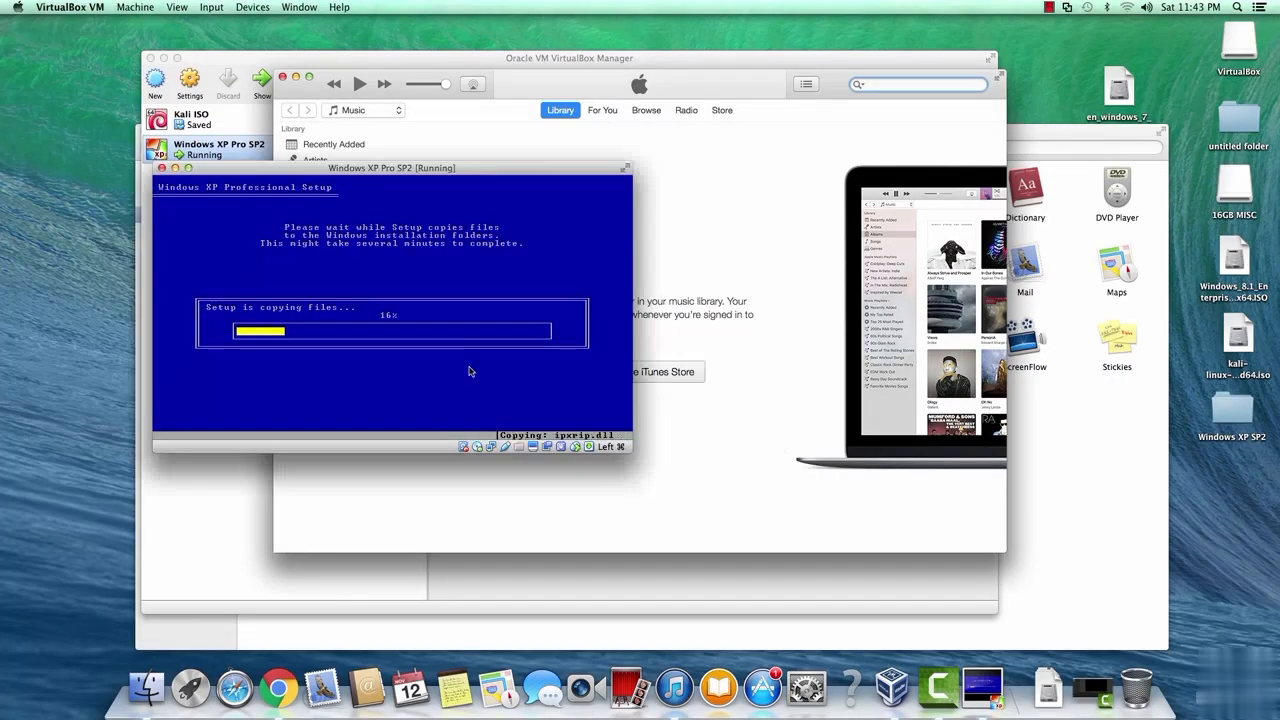
left_click_drag(356, 167, 260, 247)
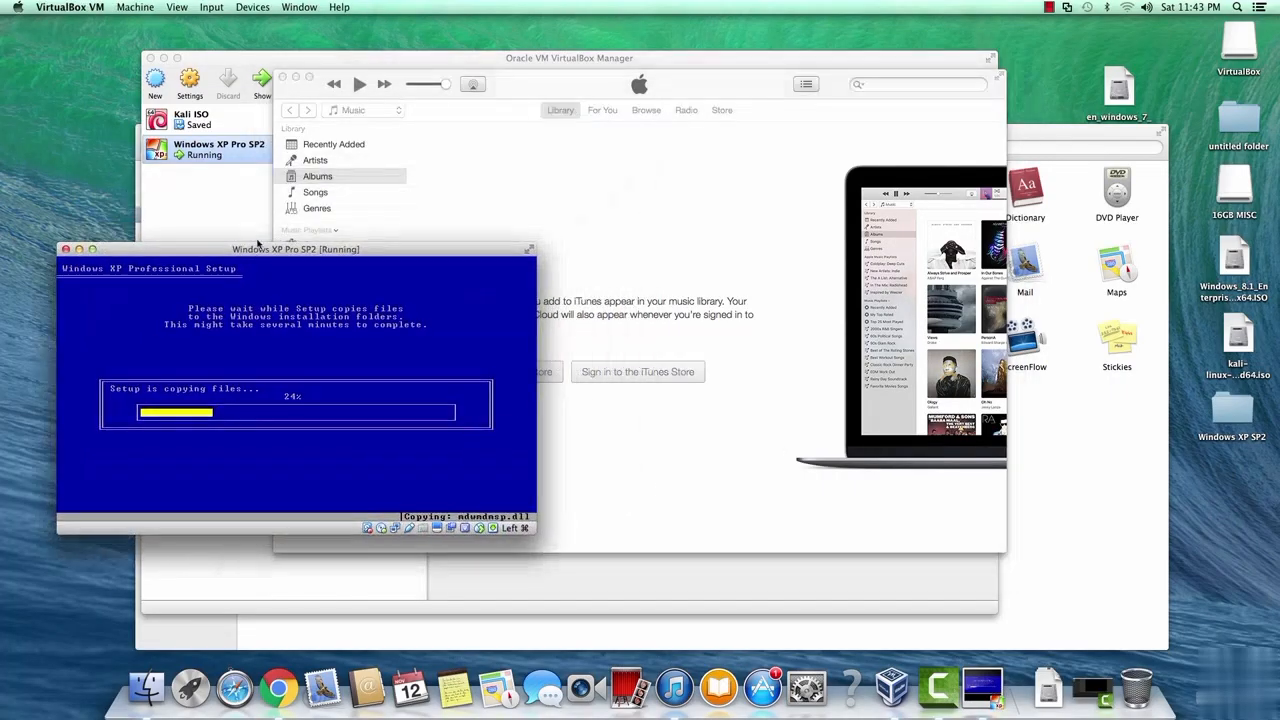
- Close the iTunes window and quit iTunes from its menu
left_click(376, 140)
left_click(282, 77)
left_click(88, 7)
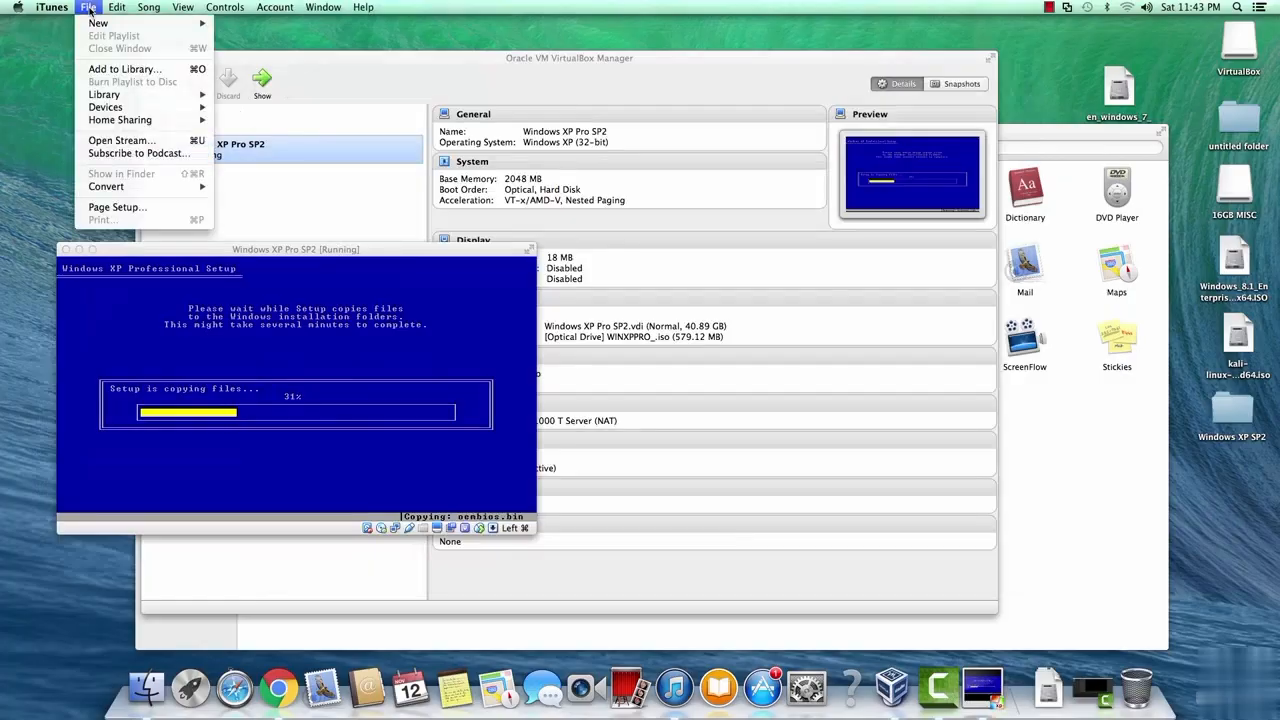
mouse_move(102, 190)
mouse_move(52, 7)
left_click(62, 165)
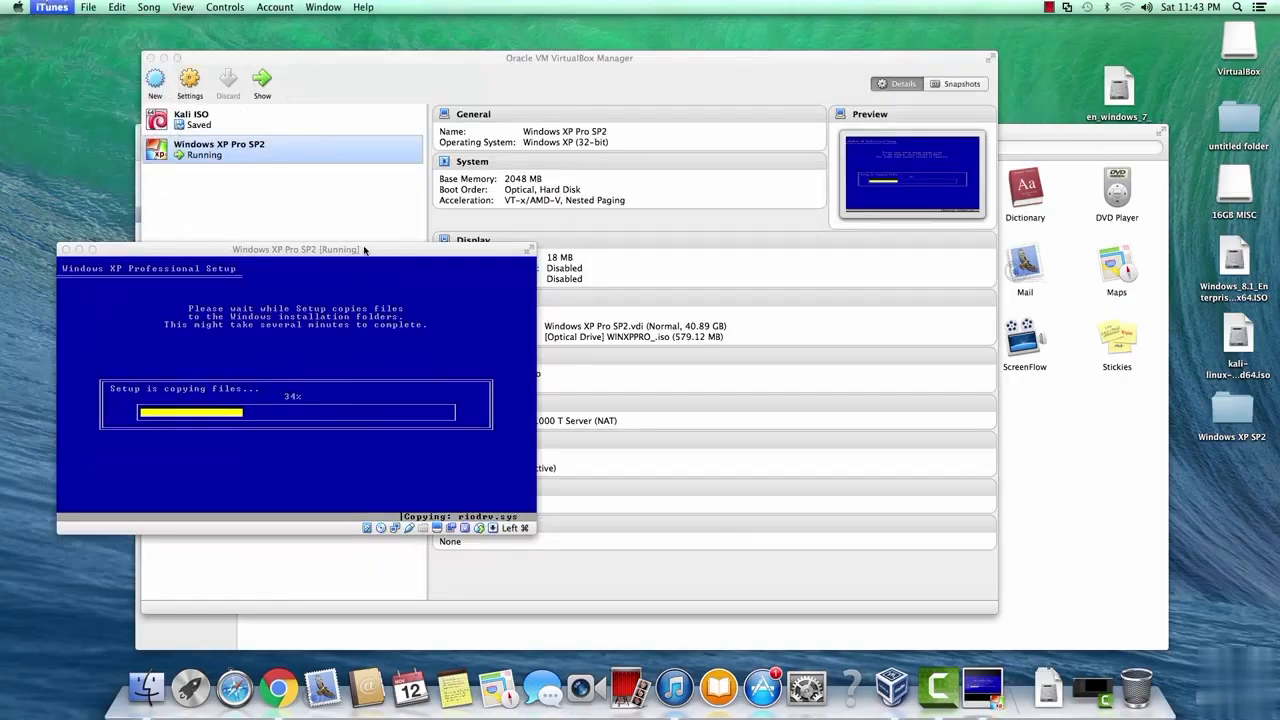
- Move the XP setup window up while Setup copies files and restarts into the graphical stage
left_click_drag(368, 253, 397, 127)
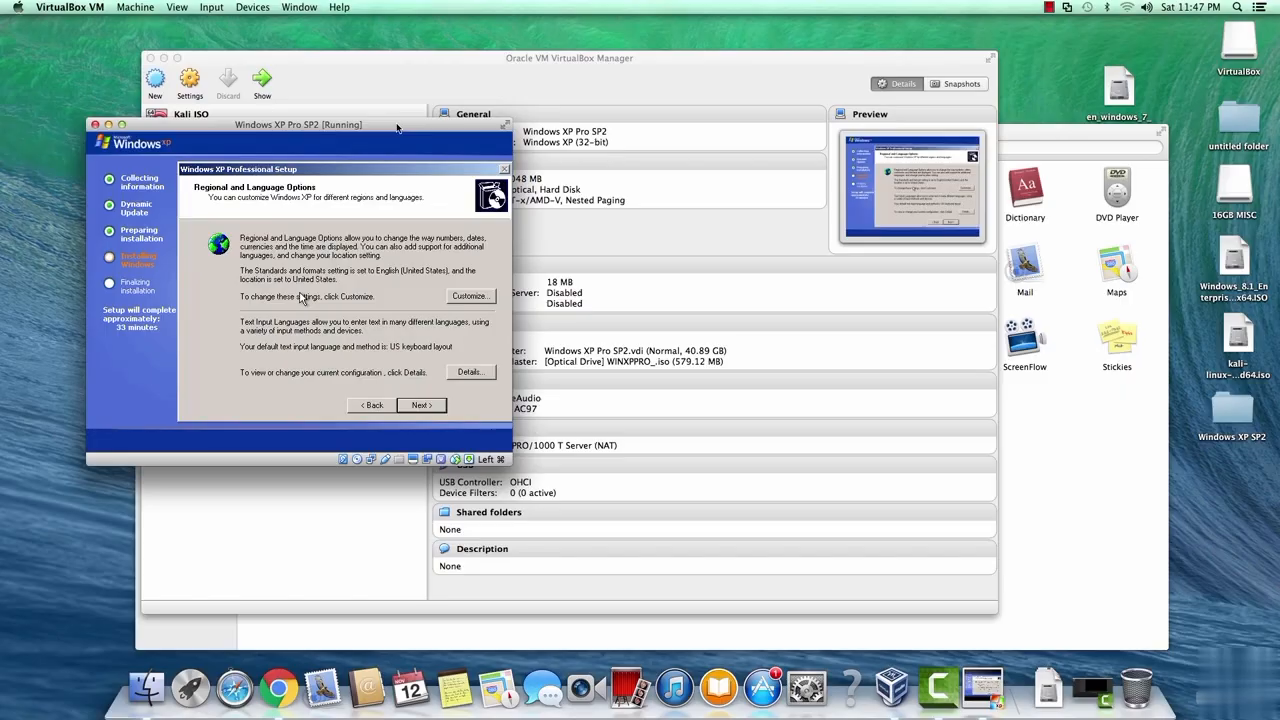
- Accept the regional settings, enter the owner name, and submit the 25-character product key
left_click(433, 412)
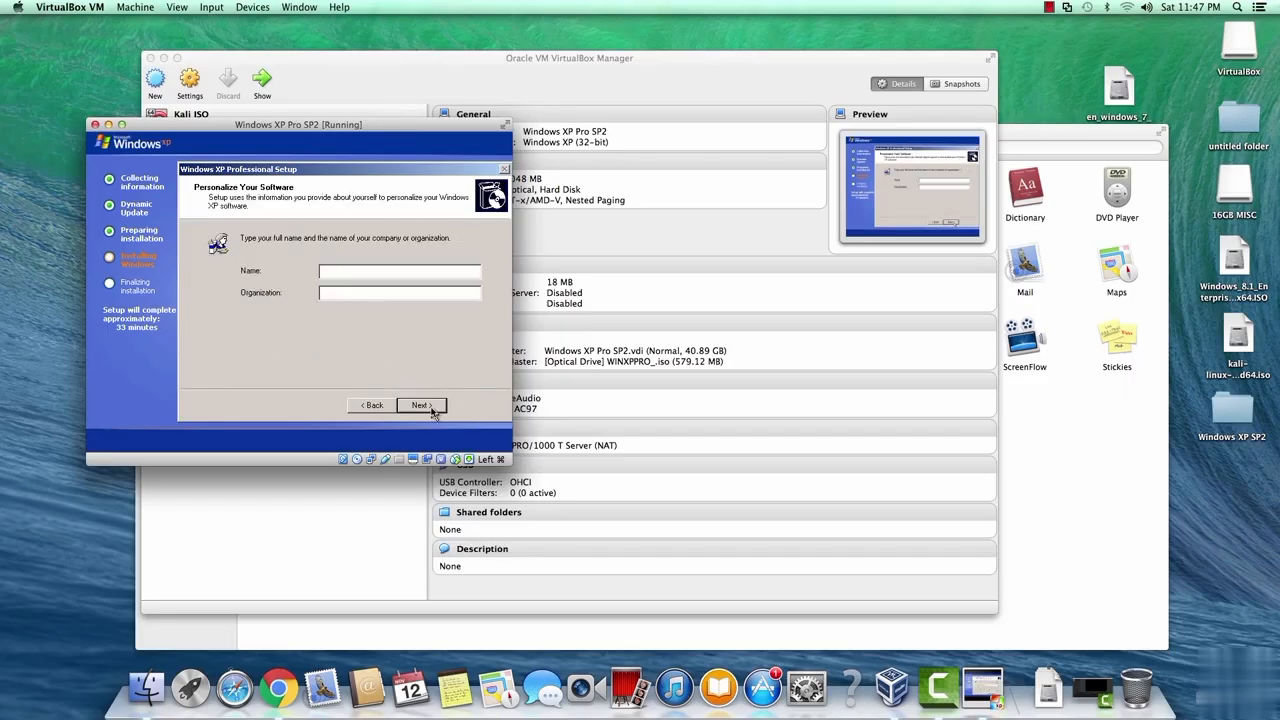
key("Return")
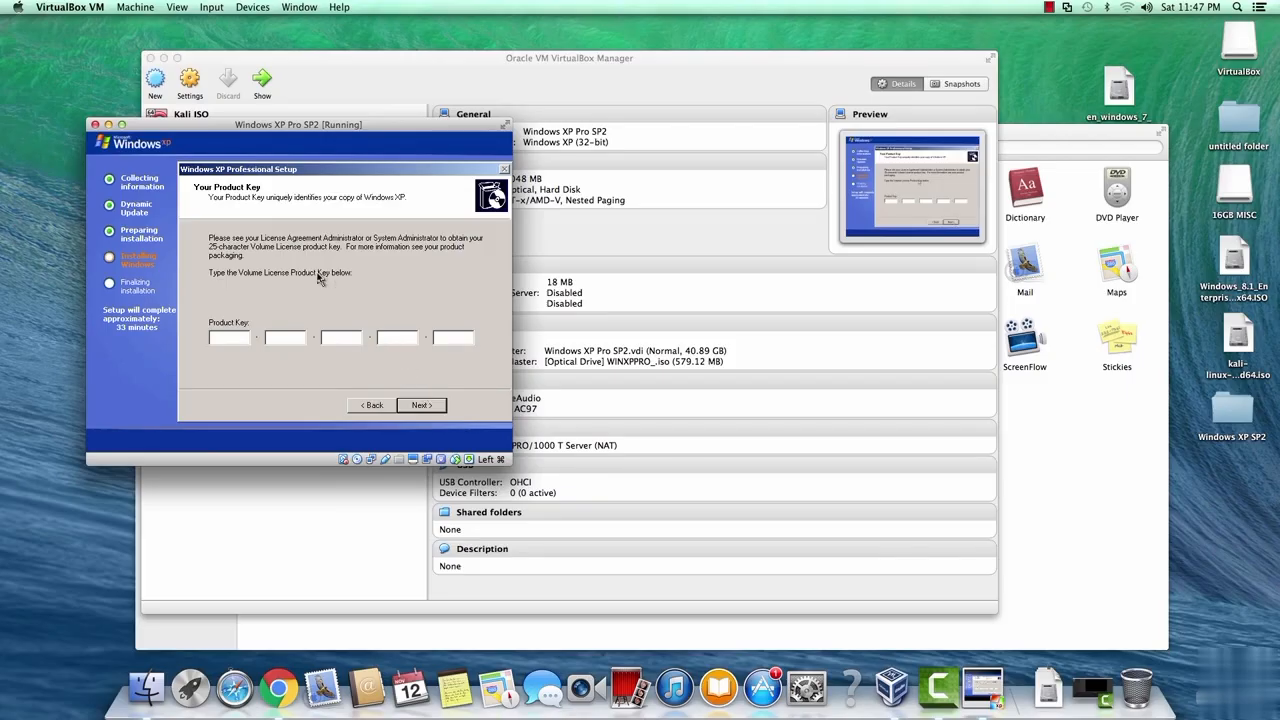
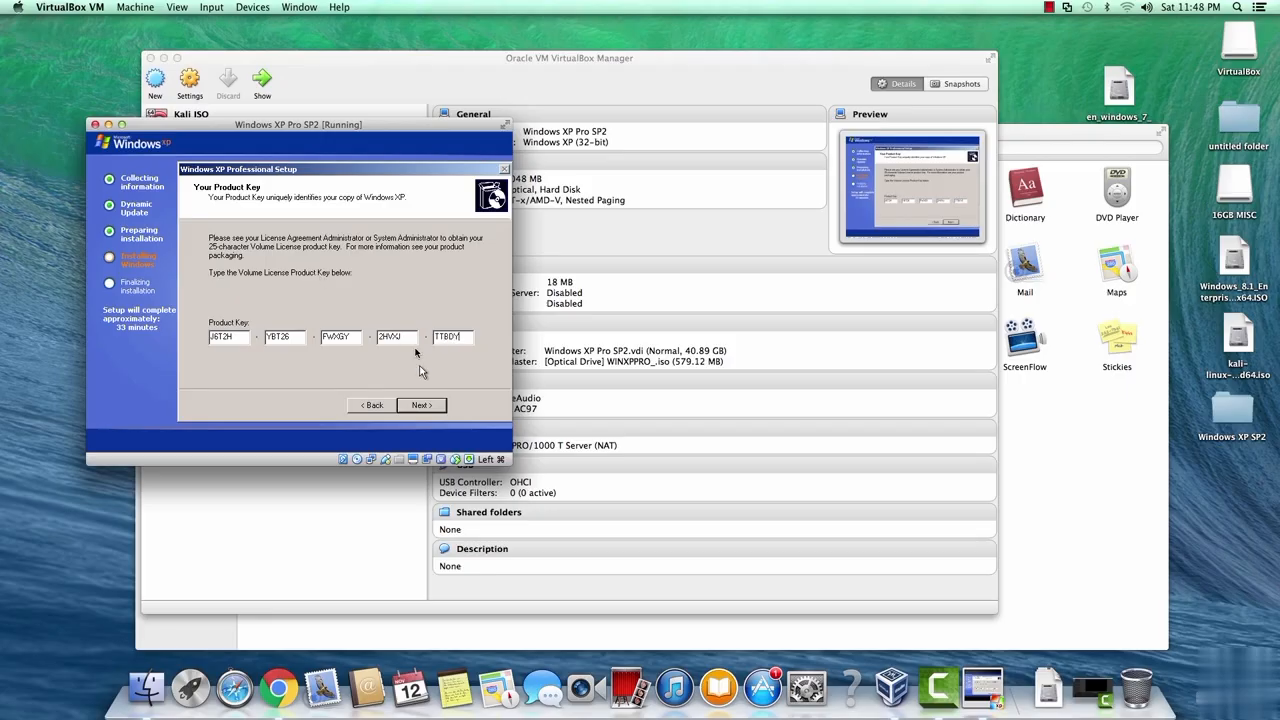
left_click(421, 405)
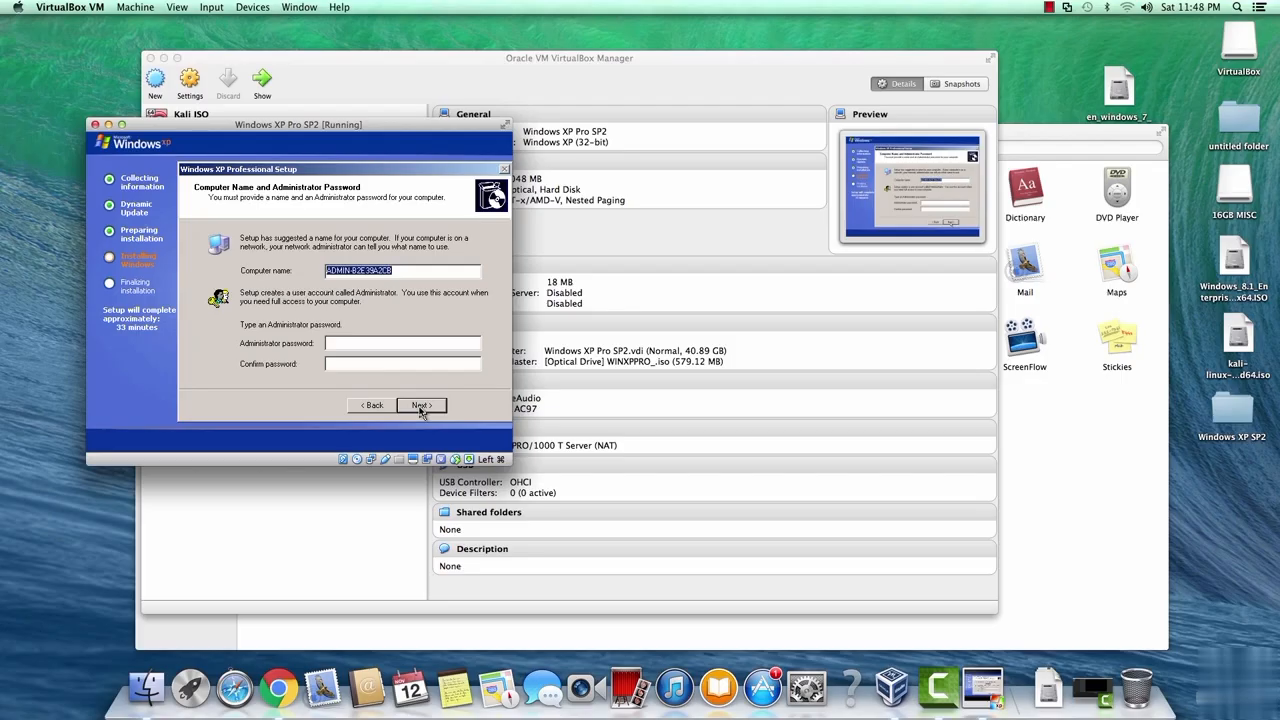
- Name the computer XPPROSP2LAB and enter and confirm the Administrator password
type("XPPROSP2LAB")
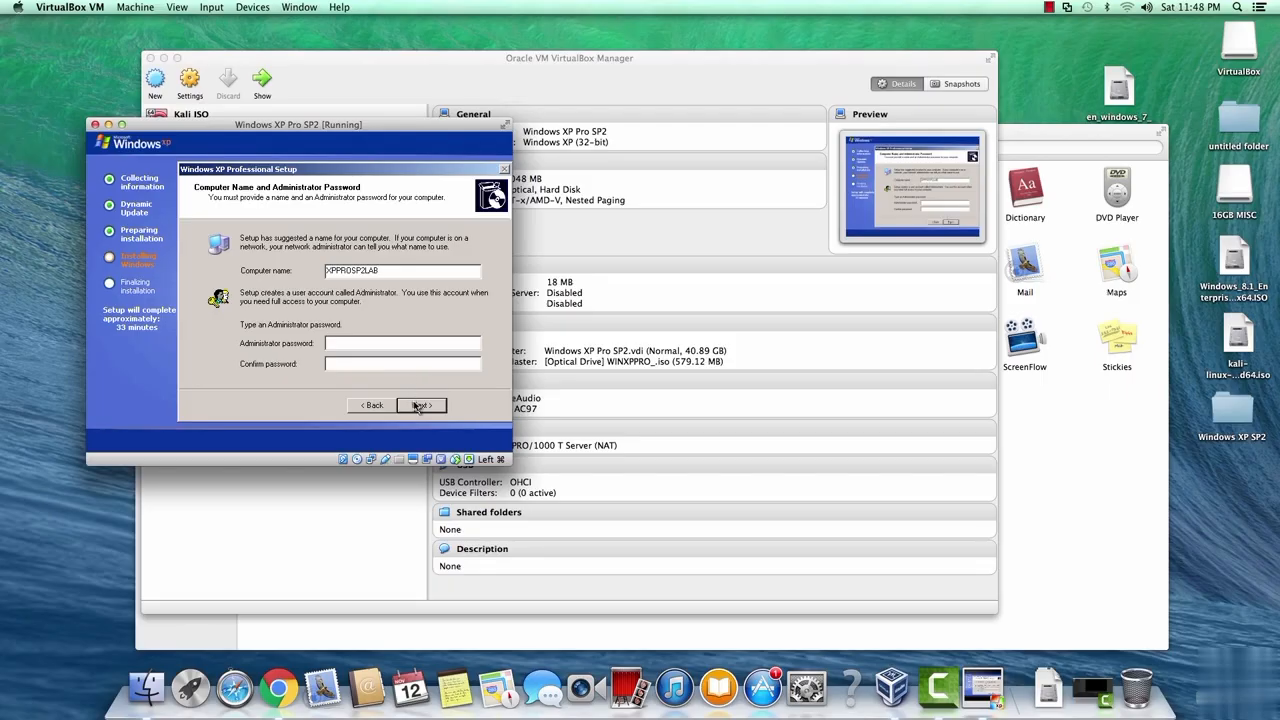
left_click(365, 343)
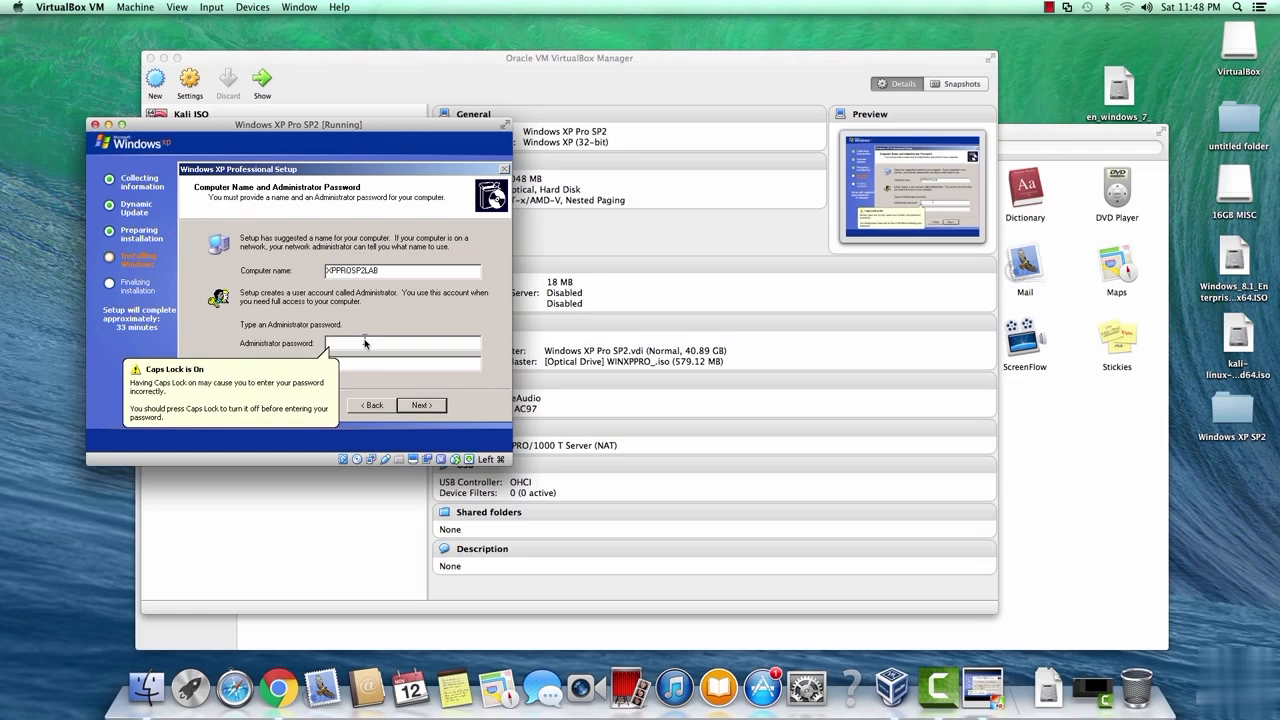
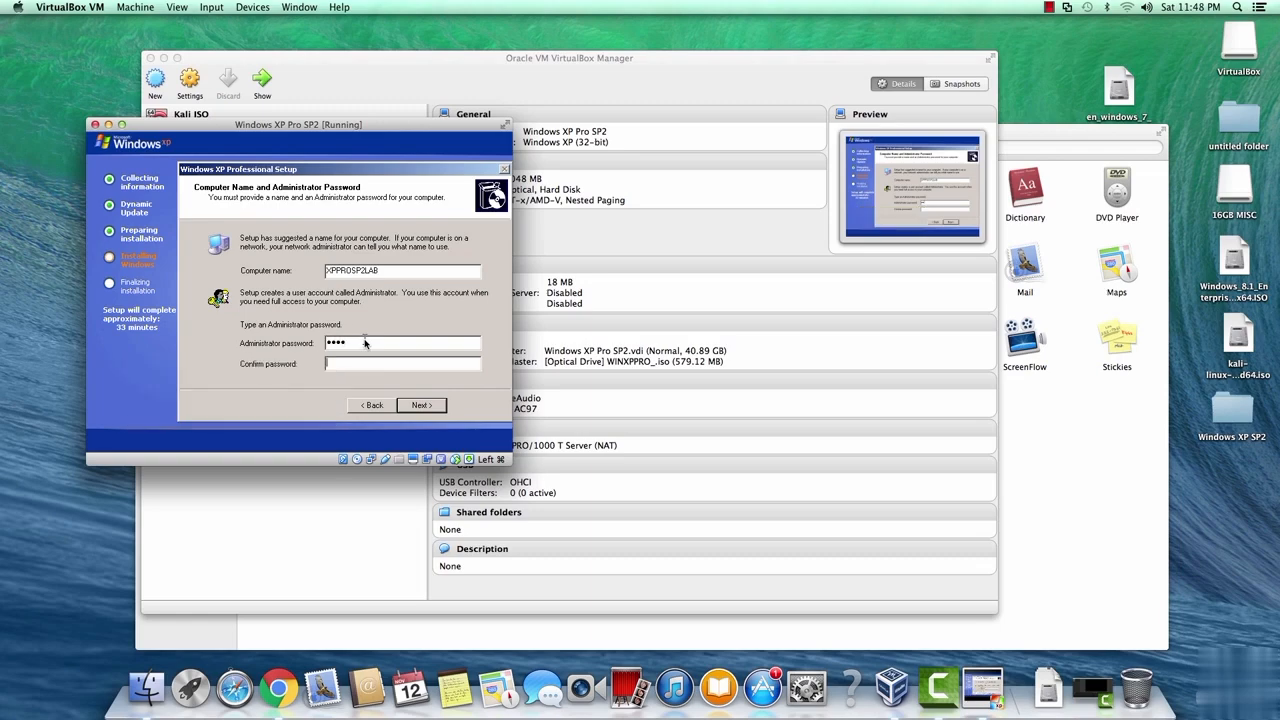
key("Tab")
left_click(407, 412)
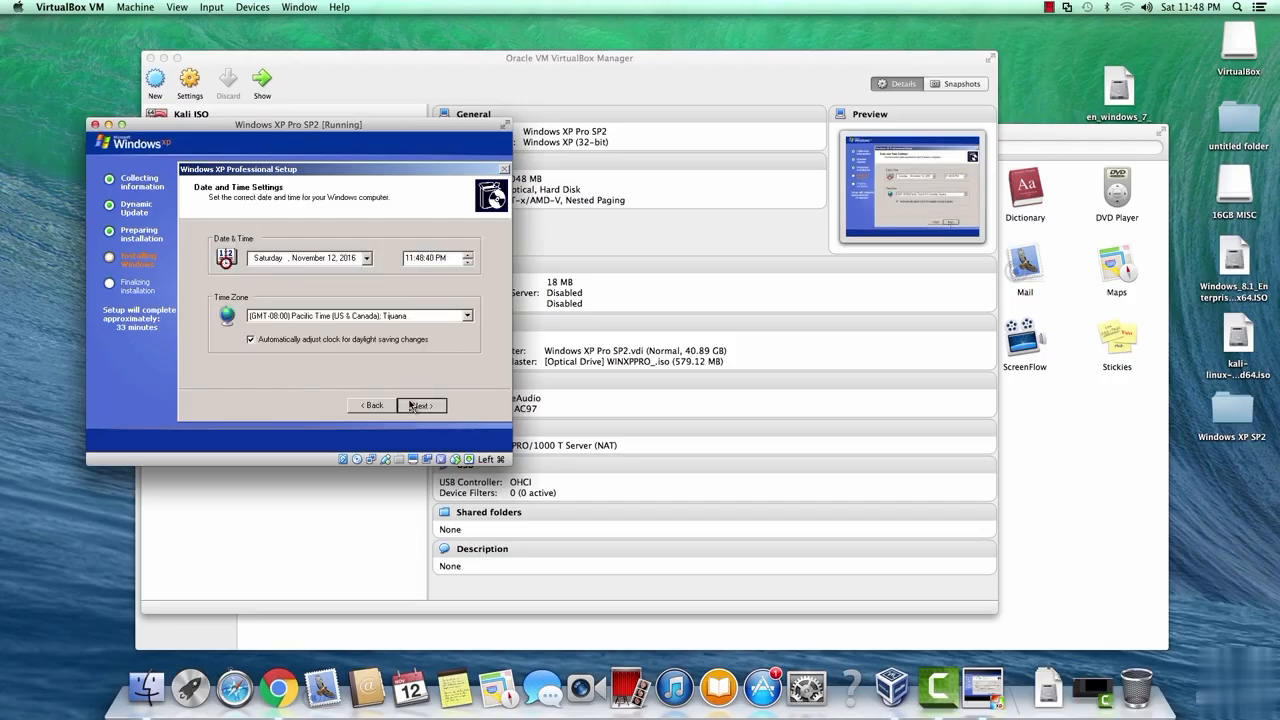
- Accept the default date and time, then keep Typical network settings
left_click(413, 405)
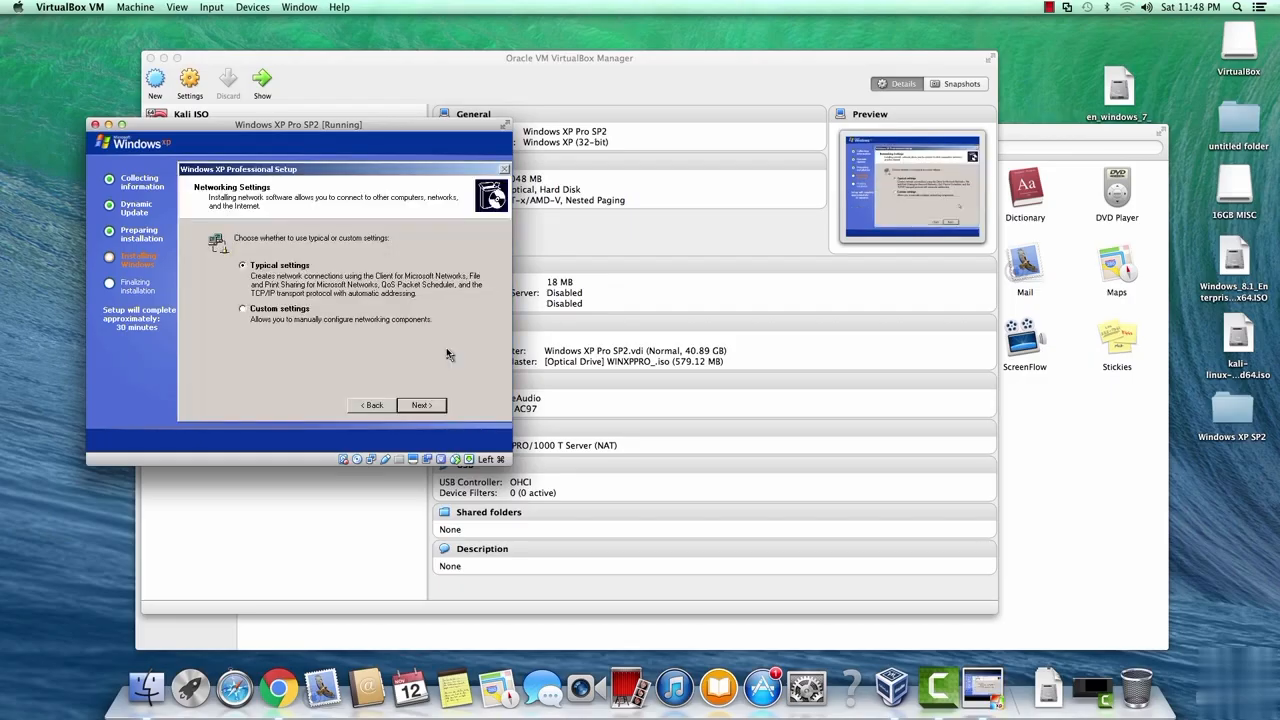
left_click(428, 405)
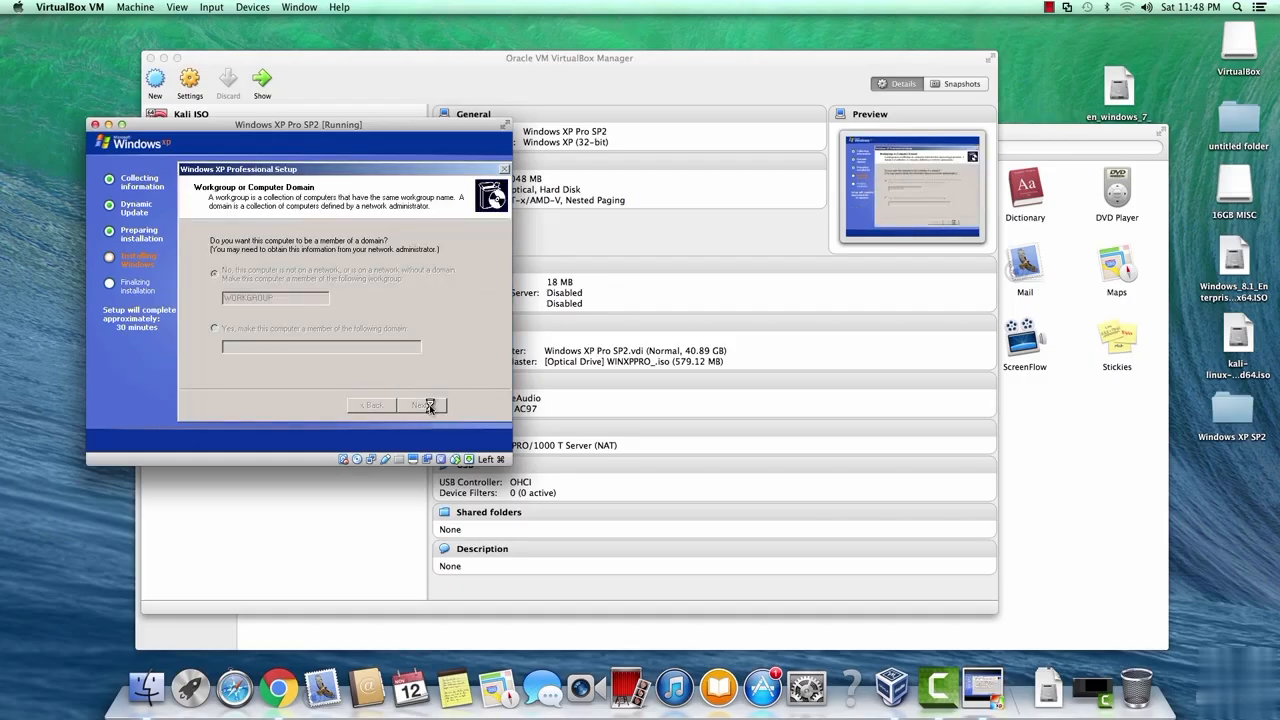
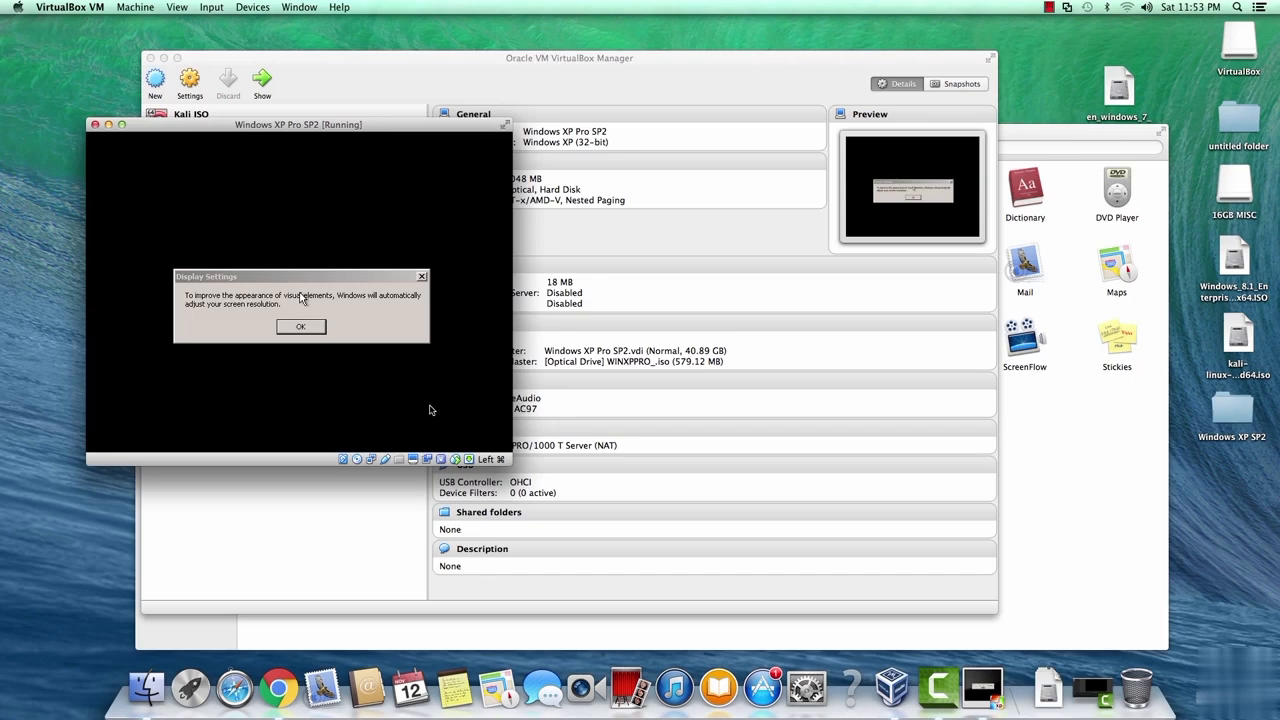
- Accept the XP guest's automatic screen resolution change and keep the new resolution
left_click(300, 326)
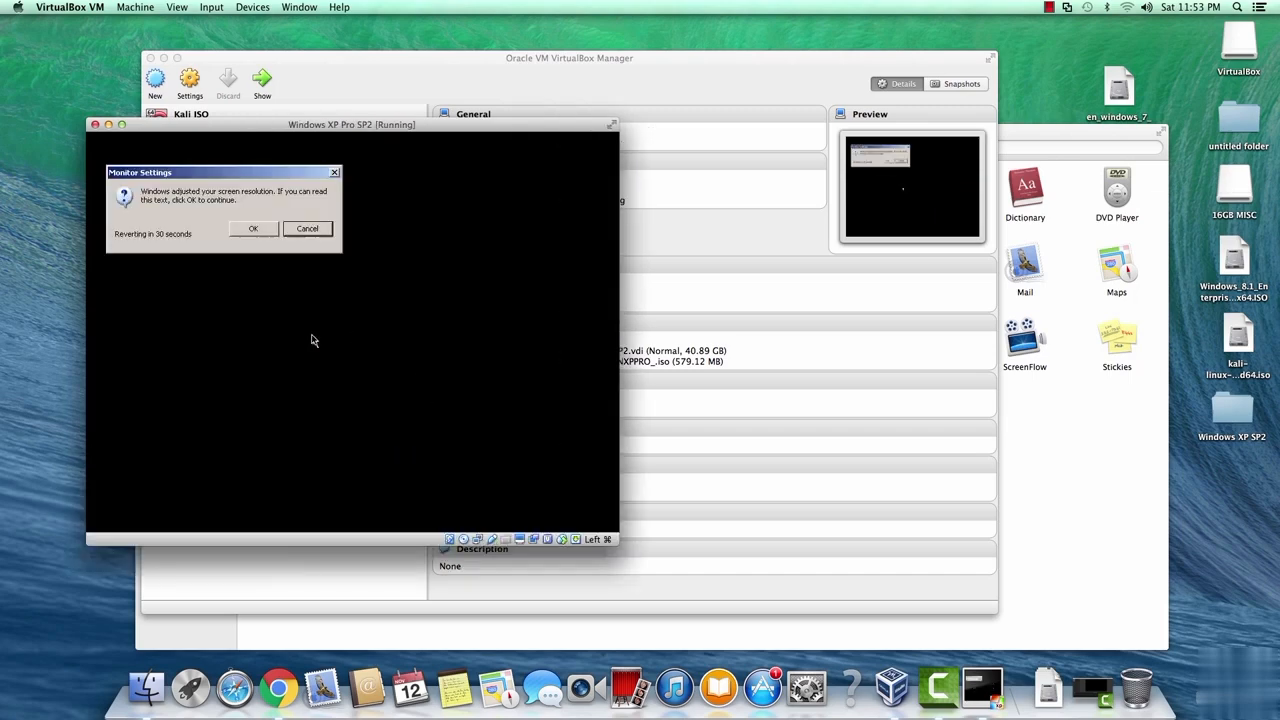
left_click(272, 228)
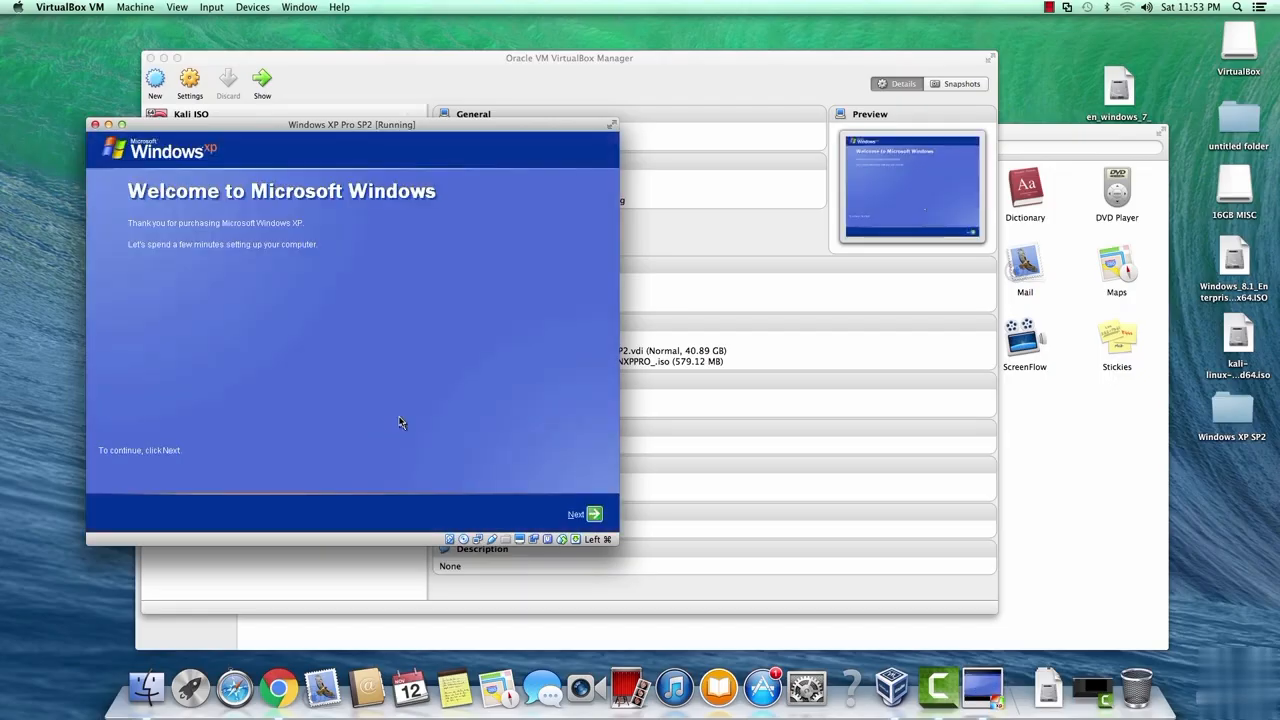
- Run XP first-run setup, skipping Automatic Updates and registration, creating user account 'admin'
left_click(596, 515)
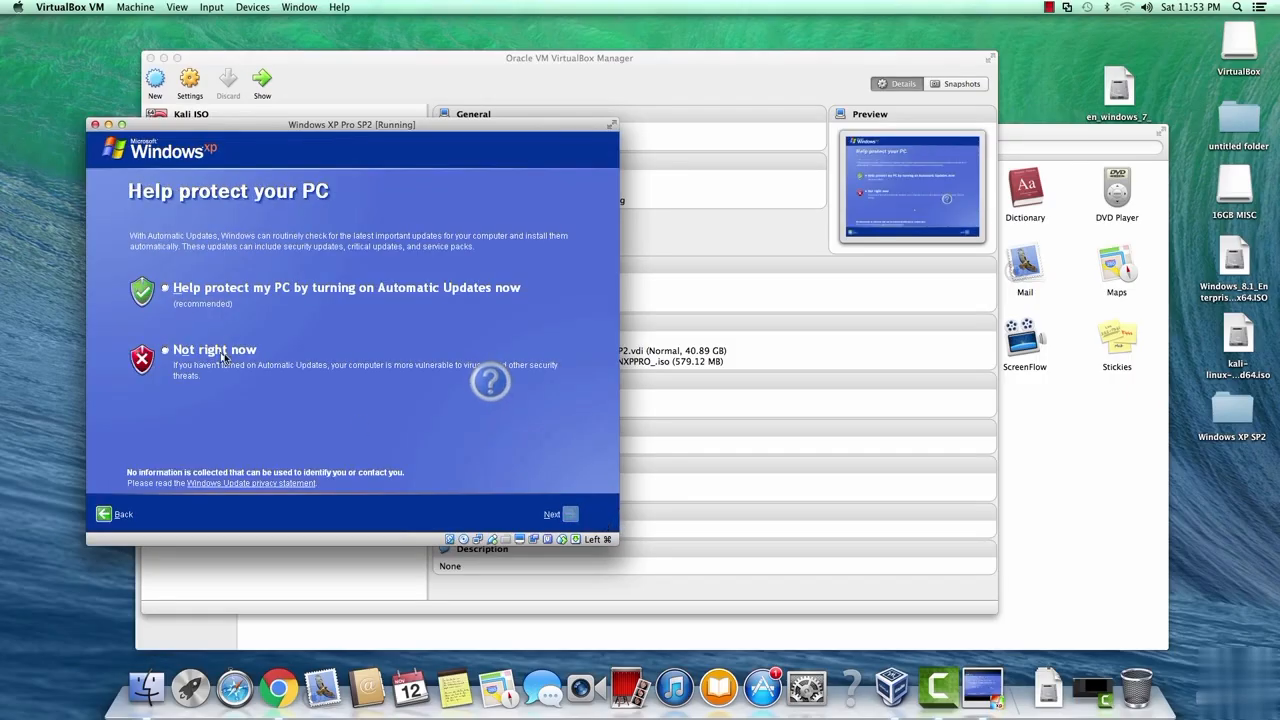
left_click(222, 356)
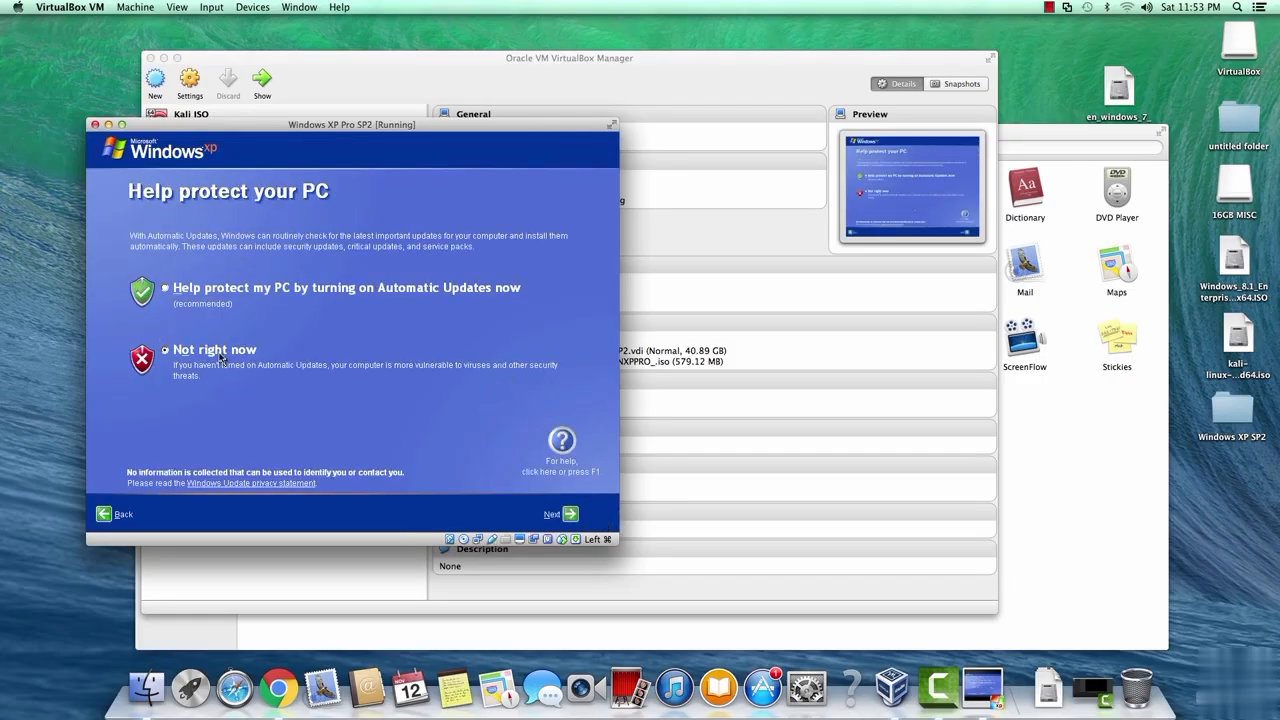
left_click(570, 515)
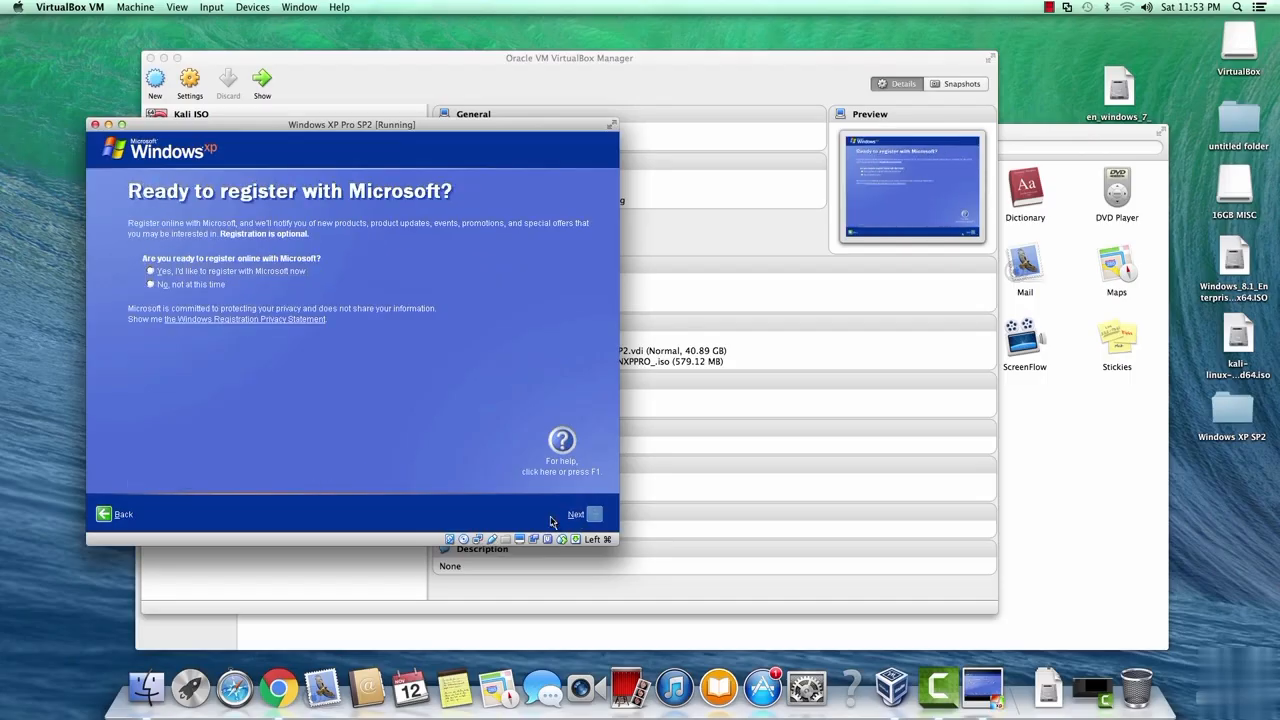
left_click(196, 286)
left_click(592, 515)
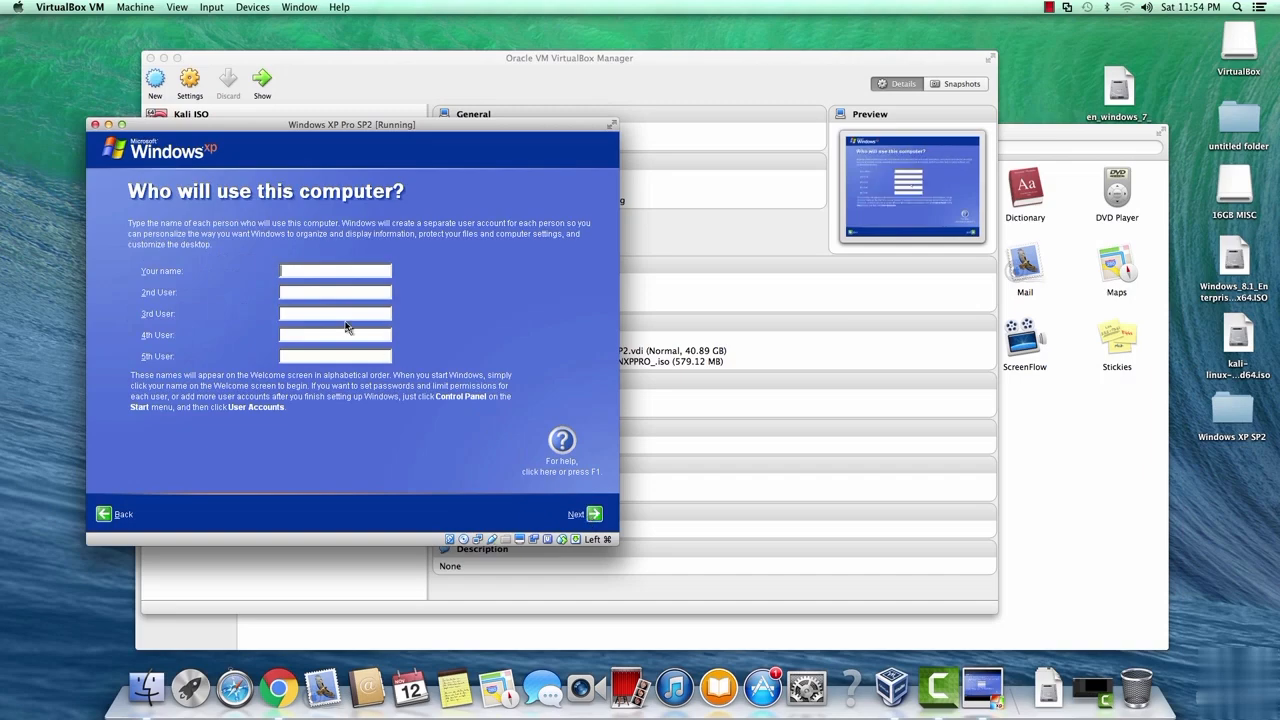
type("admin")
left_click(594, 514)
left_click(594, 514)
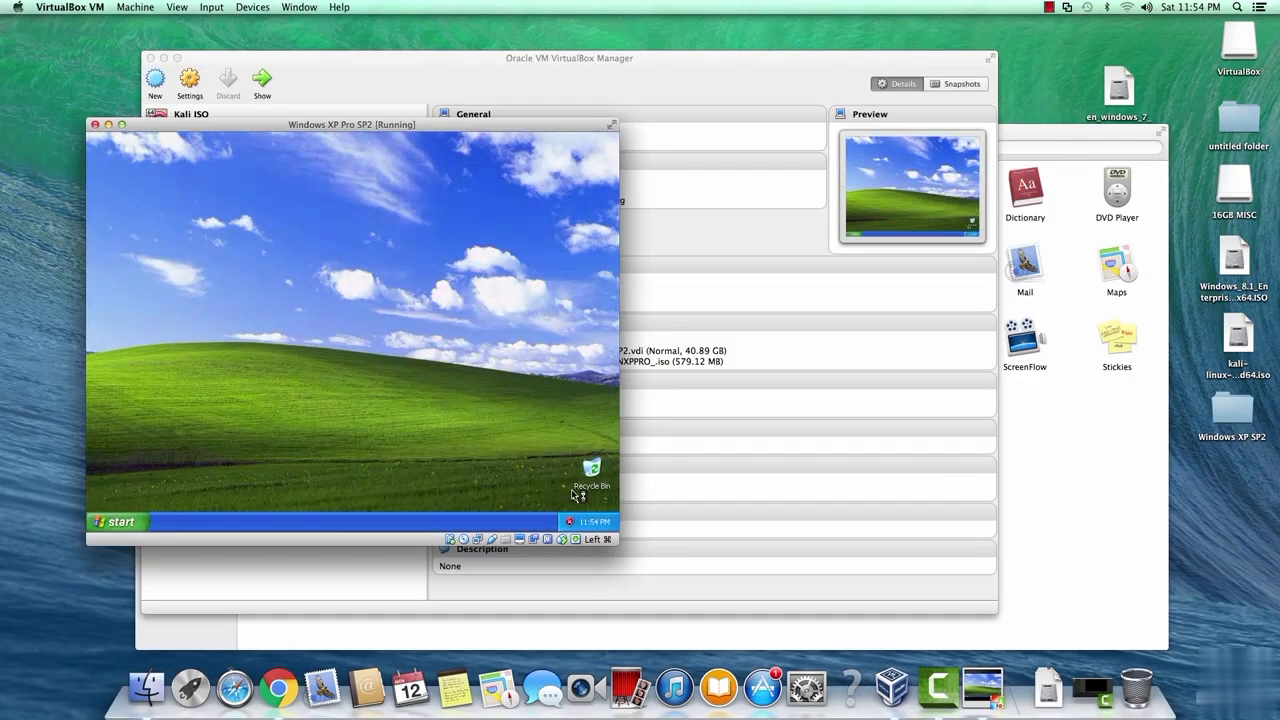
- Close the logon Start menu and both tray balloons, then open Control Panel from Start
left_click(464, 455)
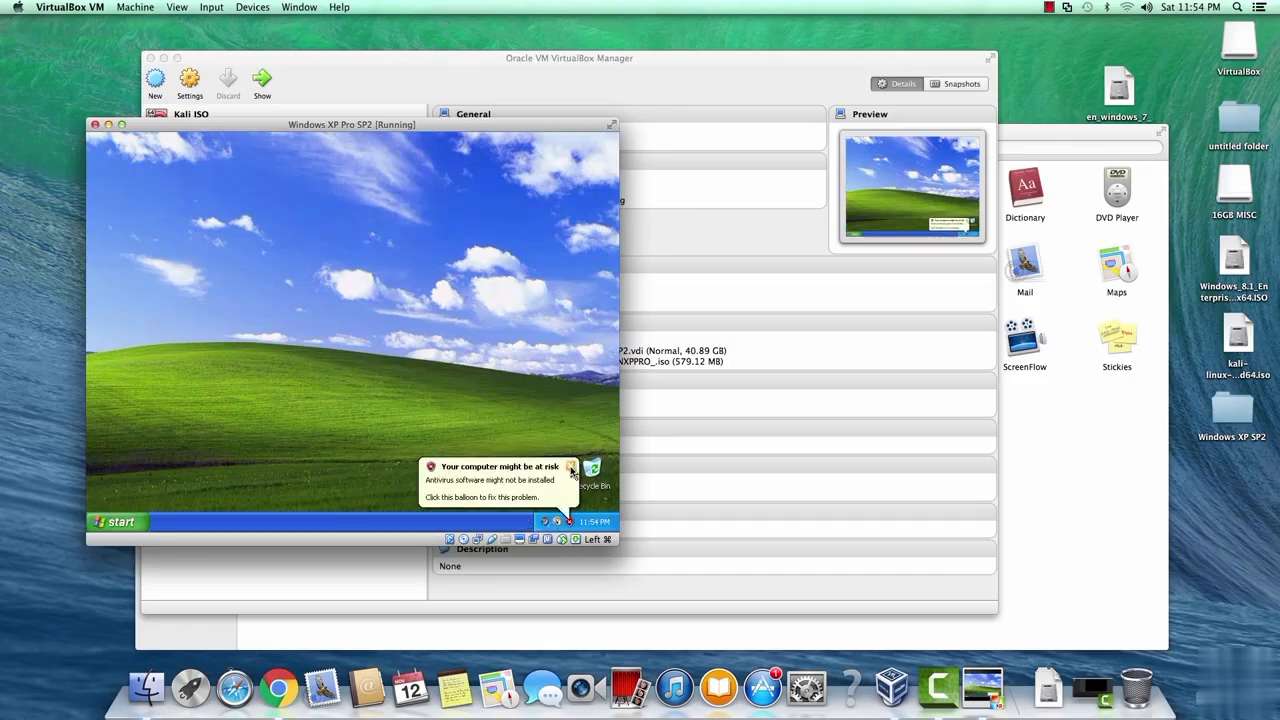
left_click(571, 467)
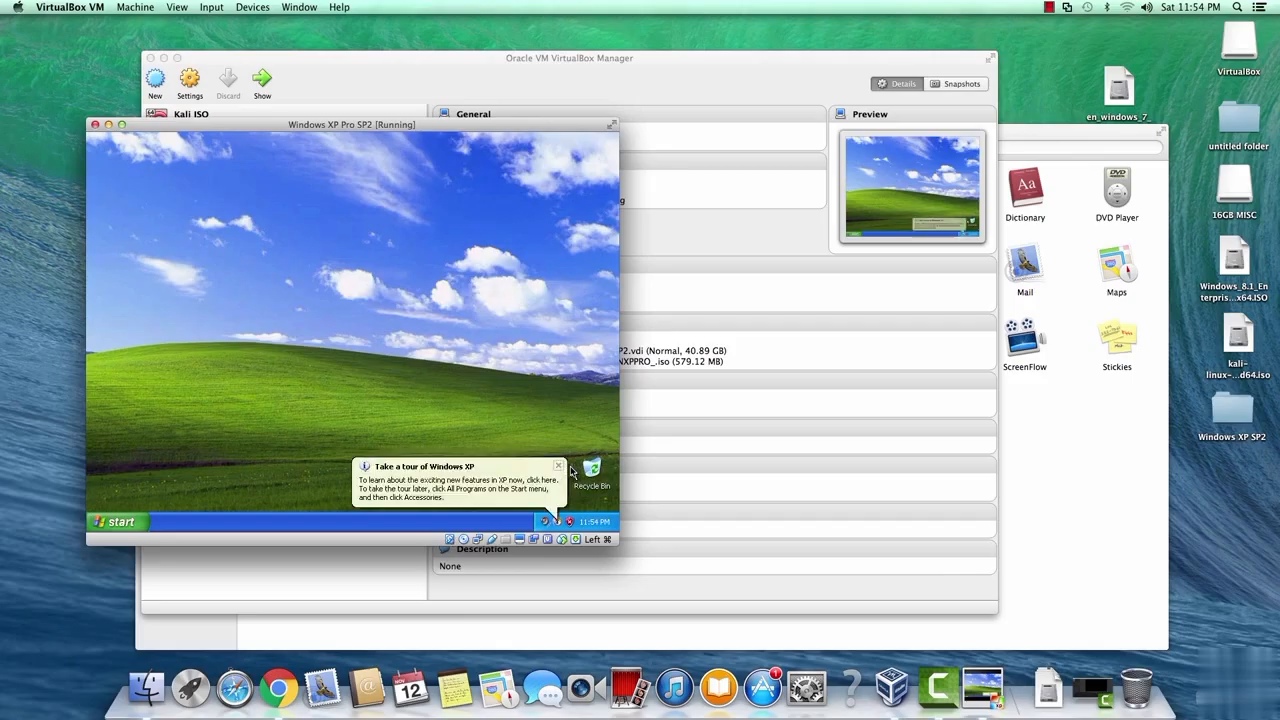
left_click(560, 467)
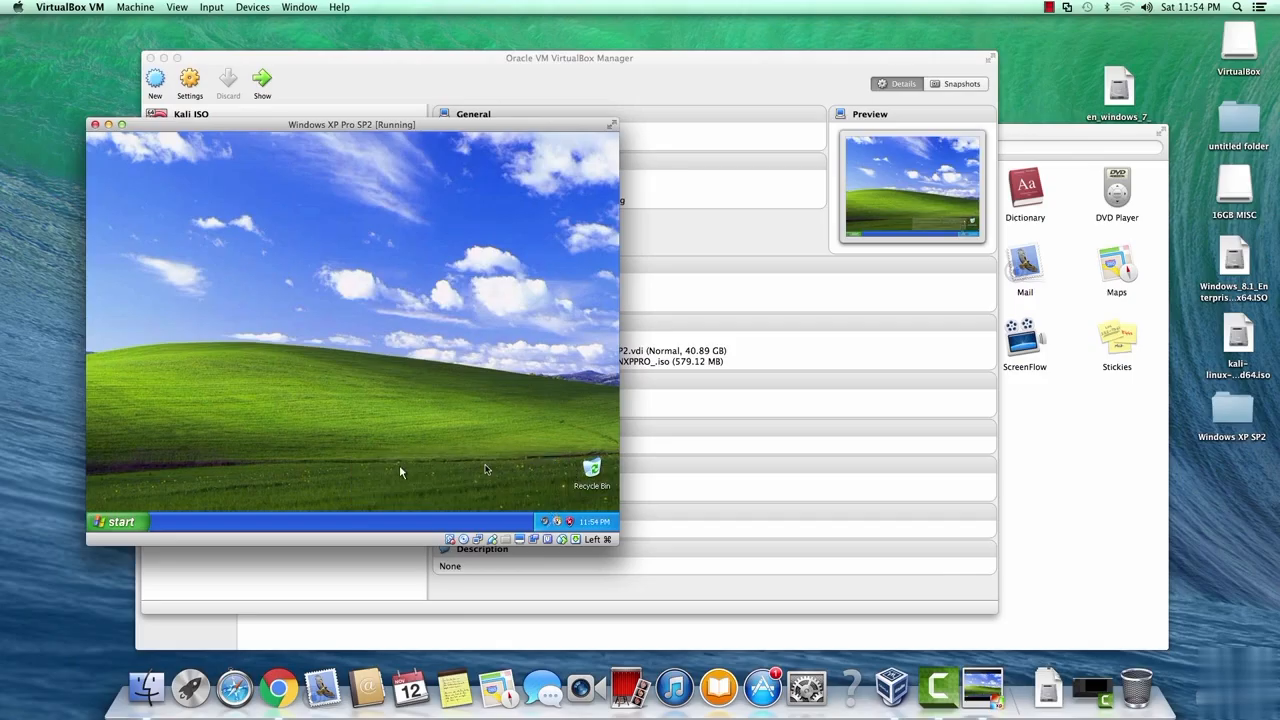
left_click(121, 522)
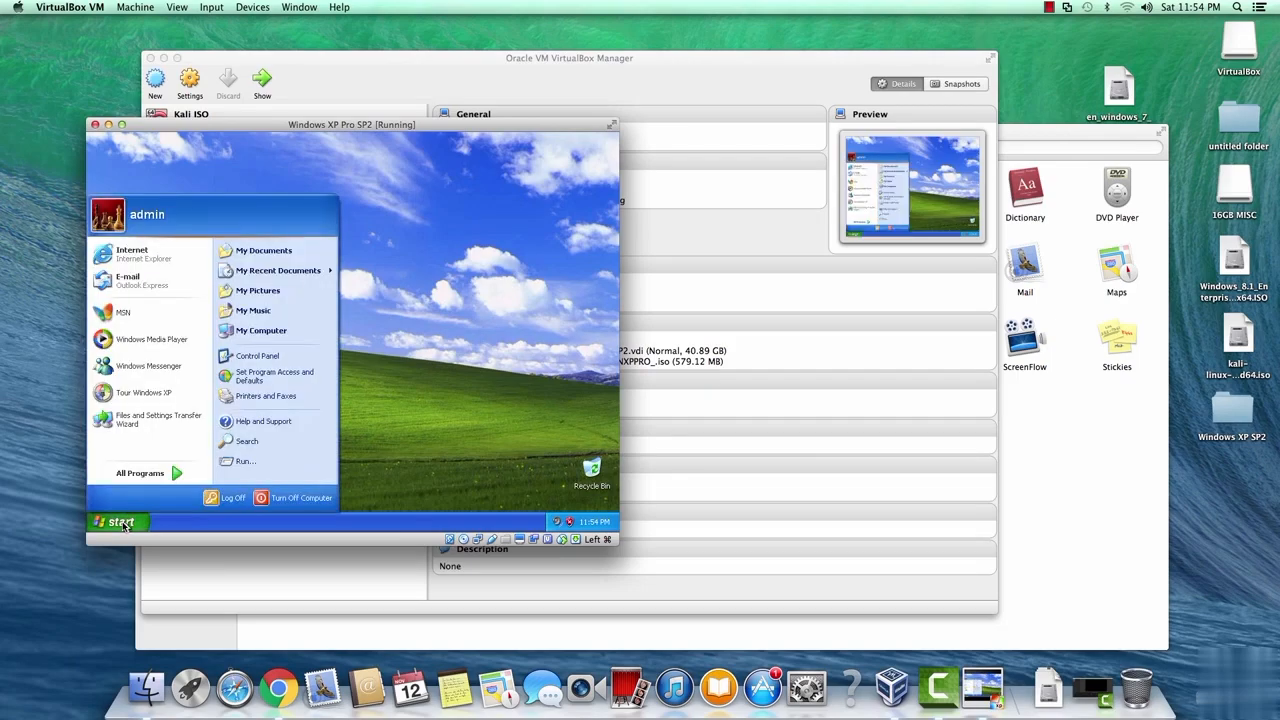
left_click(287, 359)
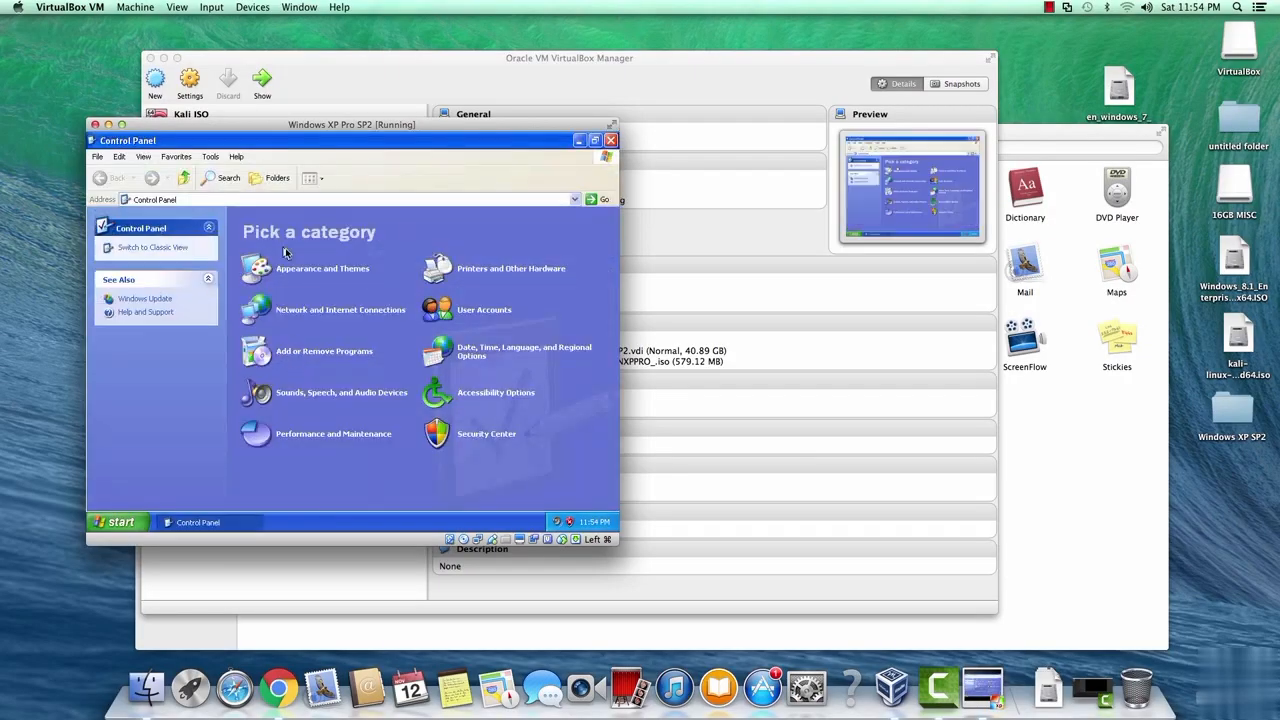
- Switch Control Panel to classic view and set System visual effects to Adjust for best performance
left_click(152, 248)
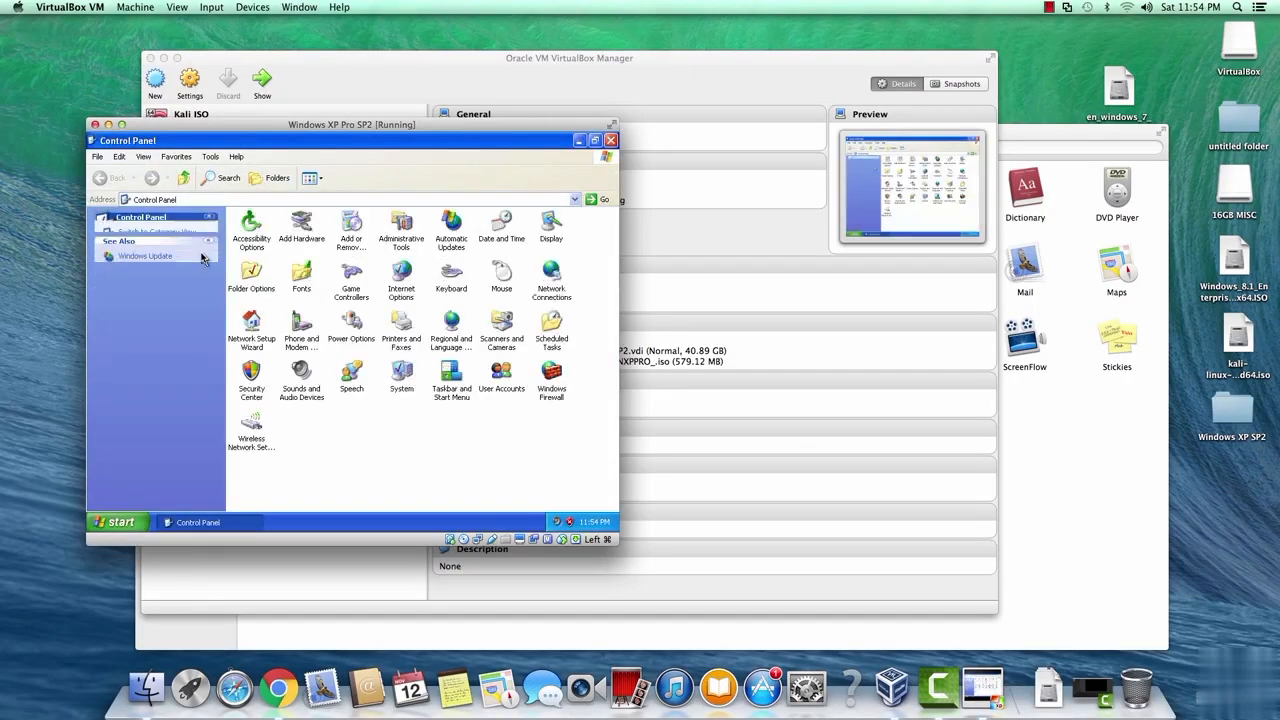
double_click(402, 374)
left_click(226, 186)
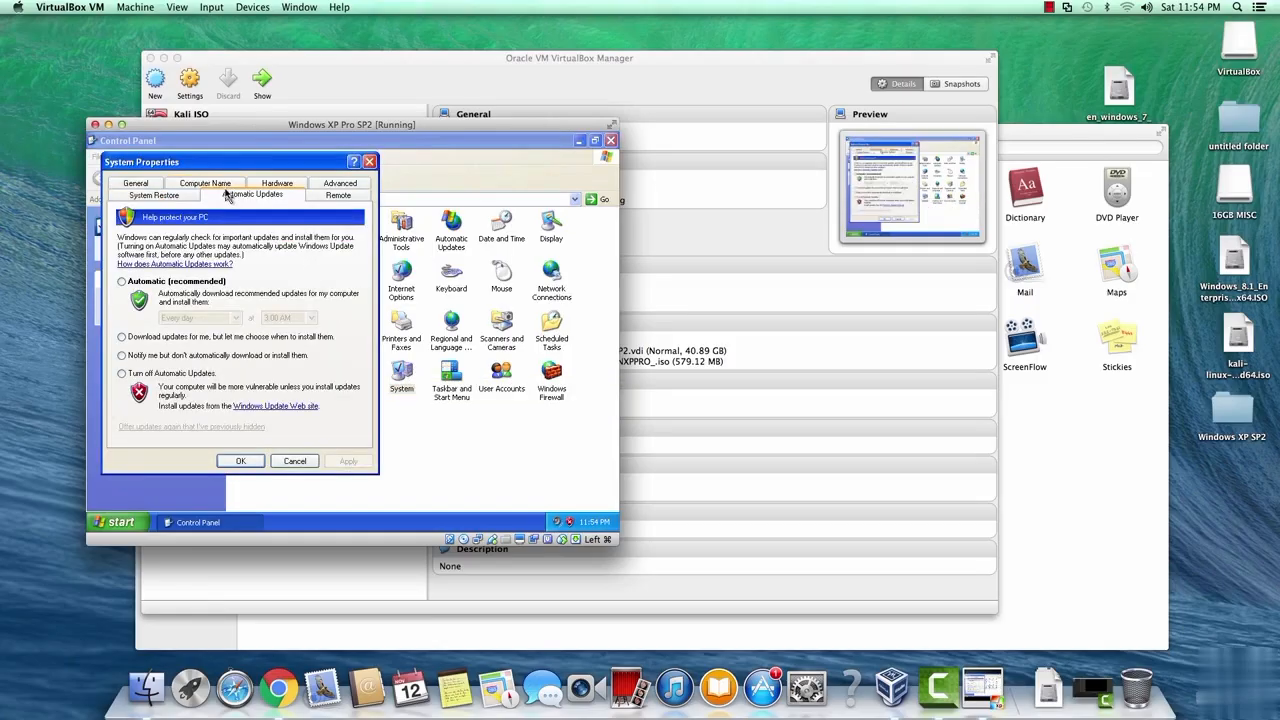
left_click(222, 186)
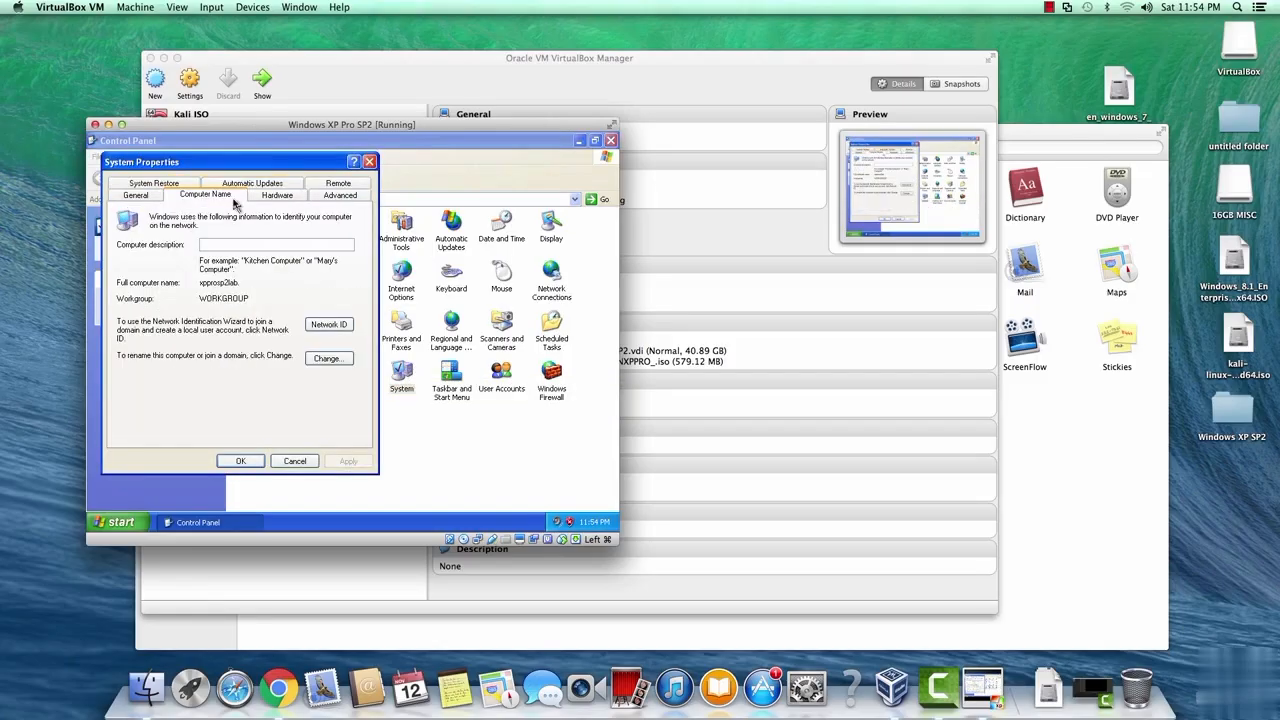
left_click(320, 196)
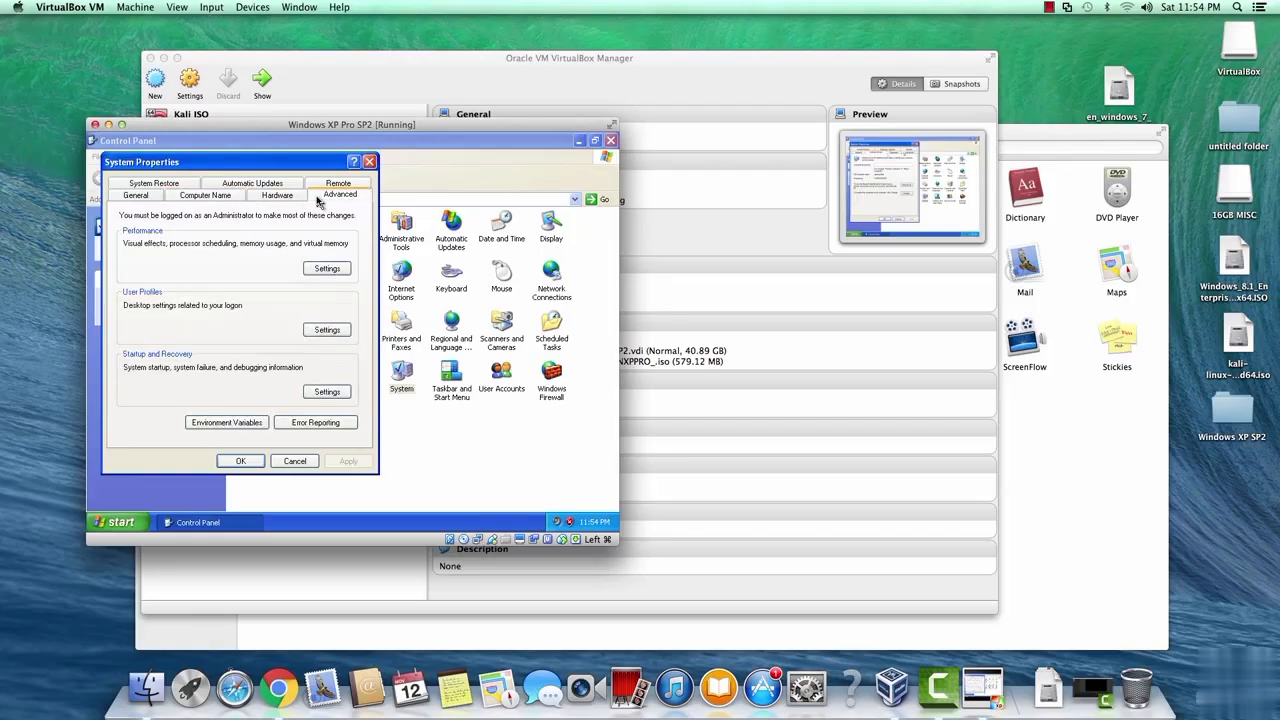
left_click(322, 266)
left_click(206, 257)
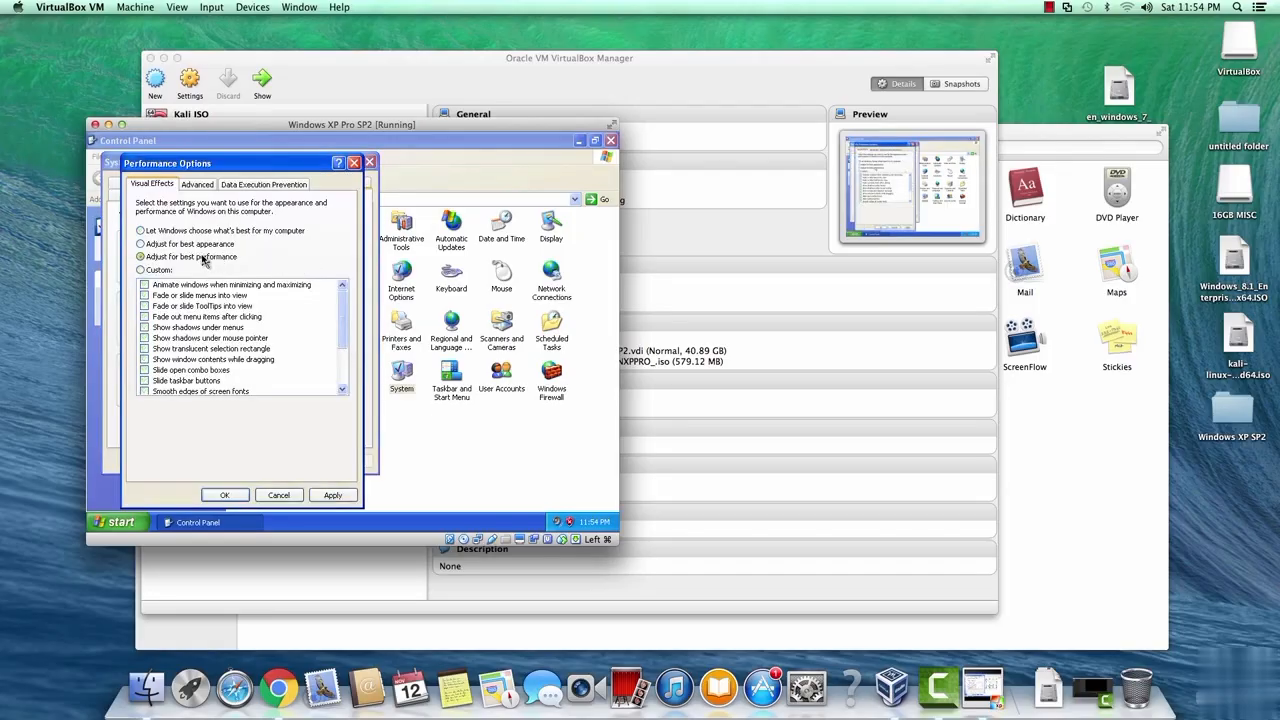
left_click(332, 495)
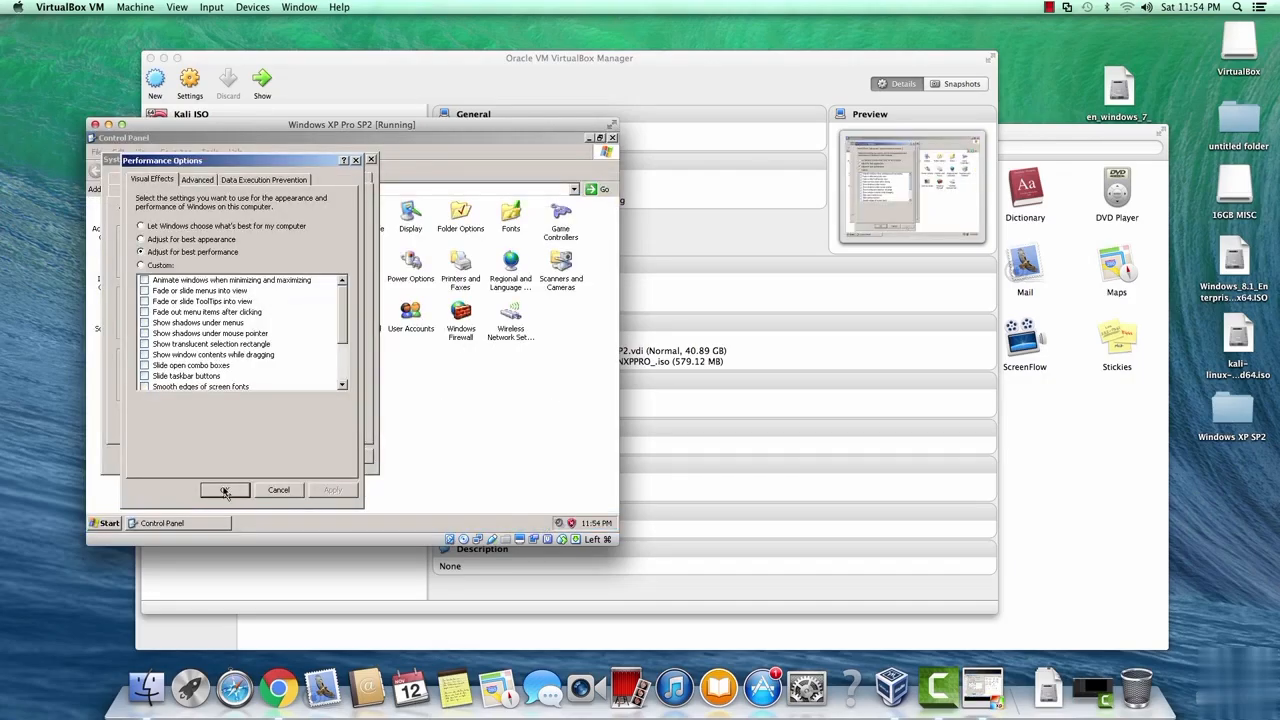
left_click(225, 490)
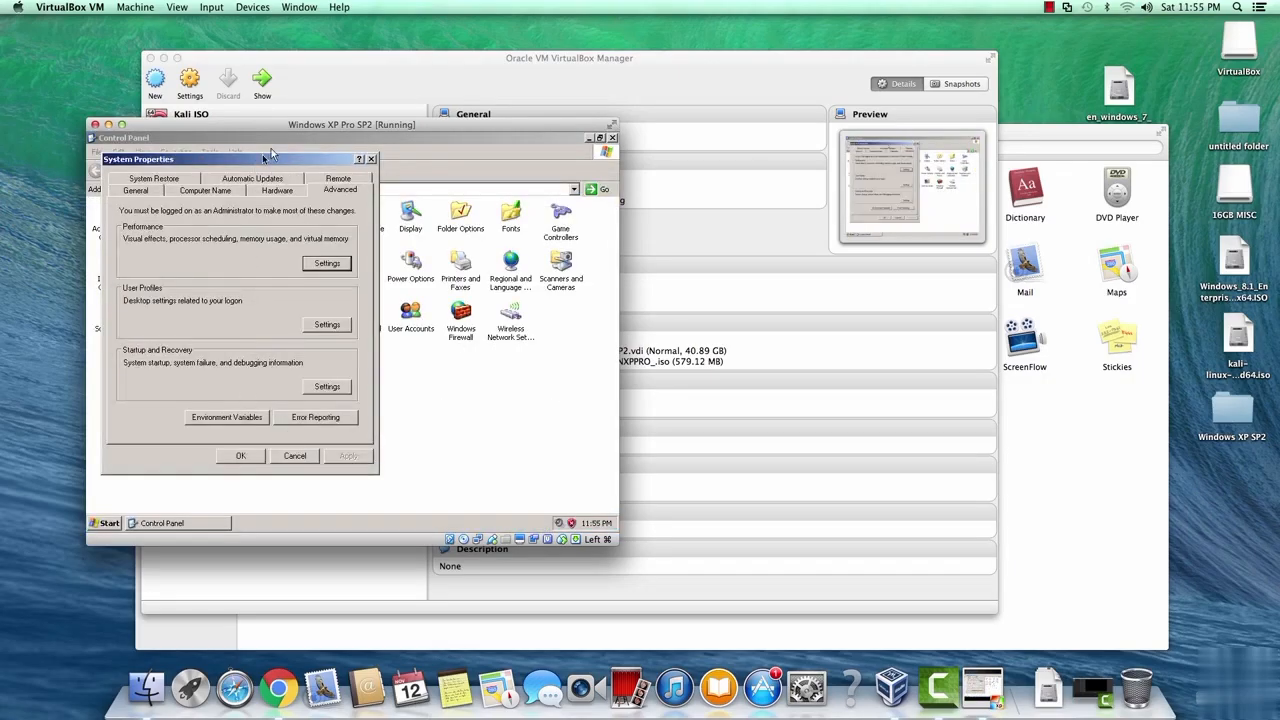
- Stop allowing Remote Assistance invitations and close System Properties
left_click(321, 178)
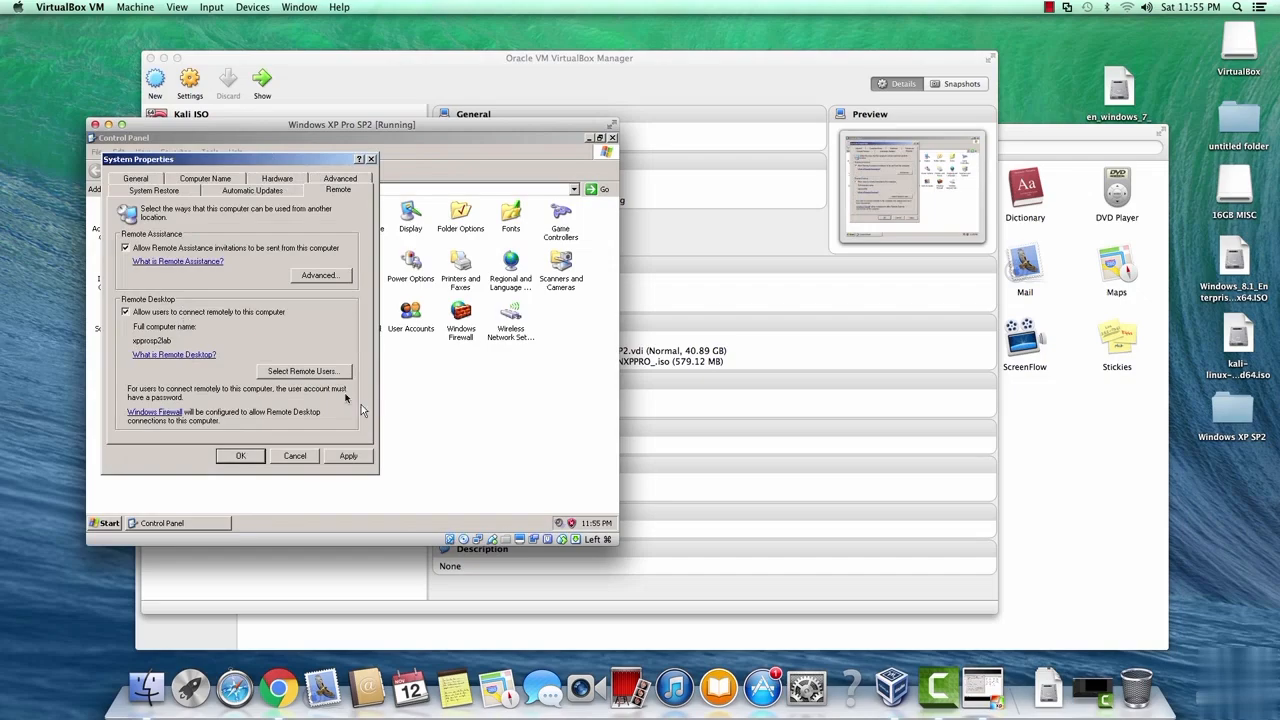
left_click(196, 248)
left_click(346, 457)
left_click(241, 456)
- Turn Windows Firewall off, dismiss the at-risk warning balloon, and close Control Panel
double_click(460, 322)
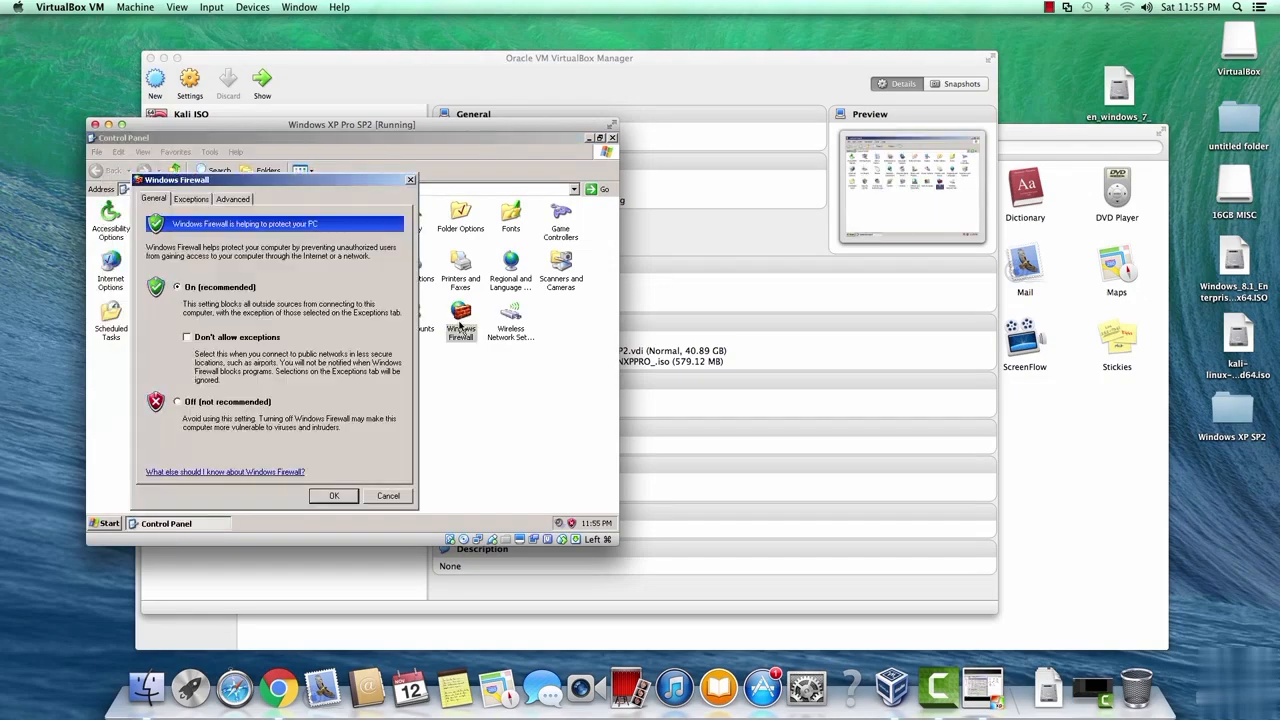
left_click(222, 404)
left_click(349, 496)
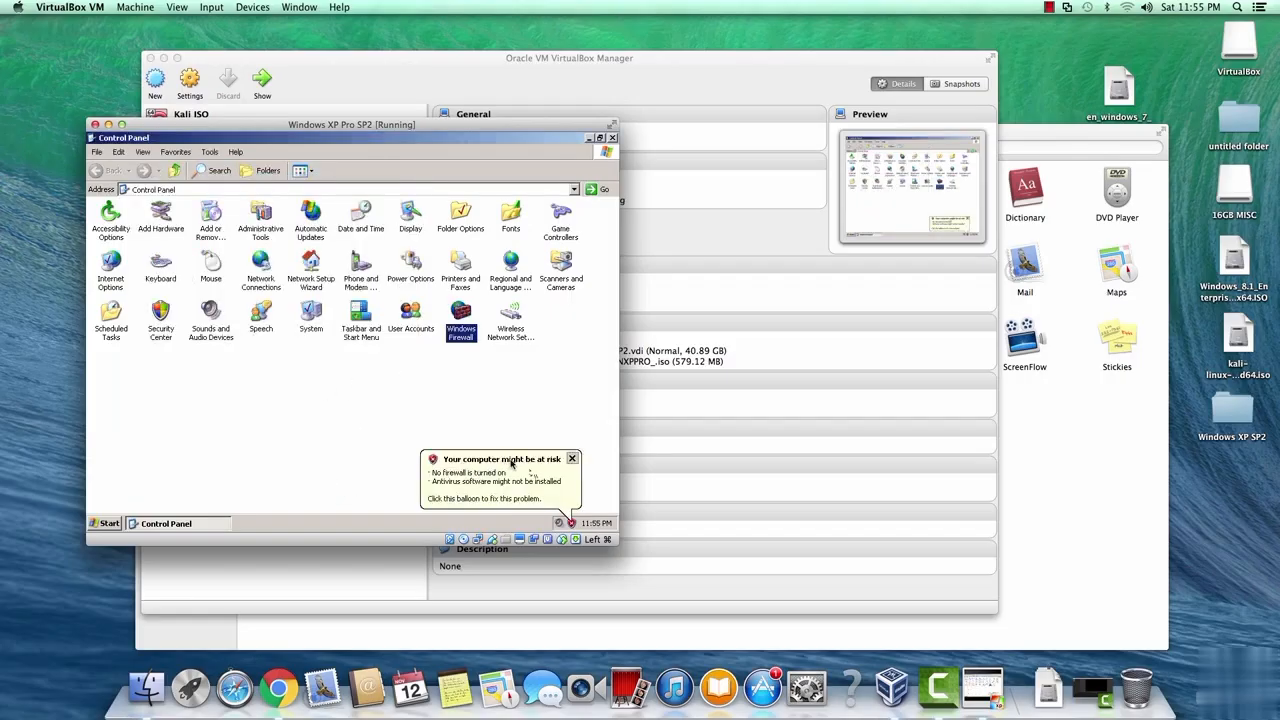
left_click(572, 459)
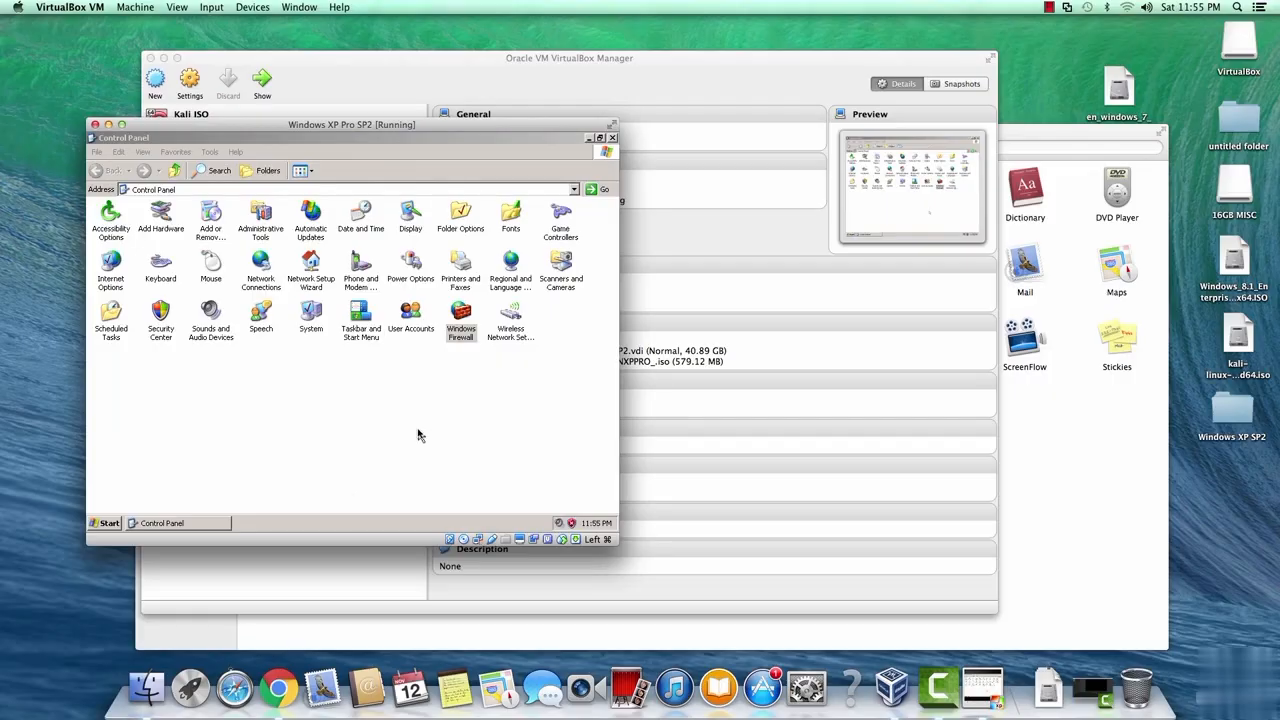
left_click(612, 138)
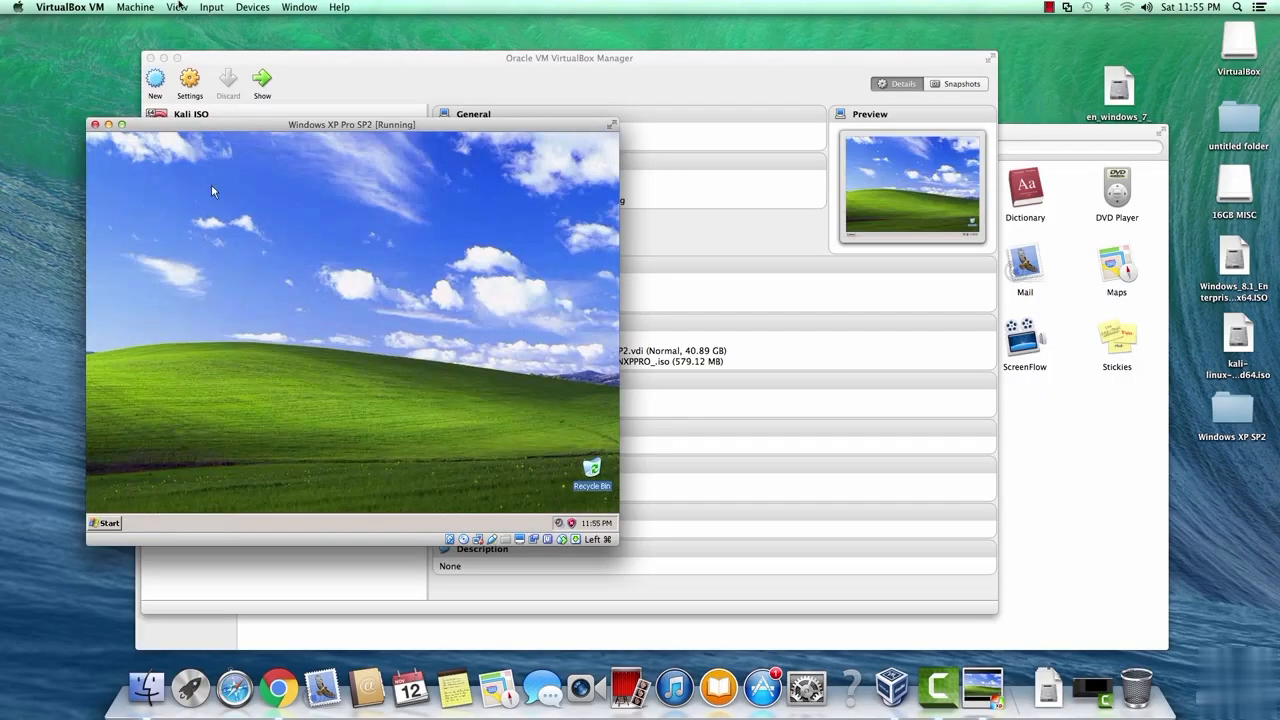
- Insert the Guest Additions CD image and install it with the default location and components
left_click(106, 523)
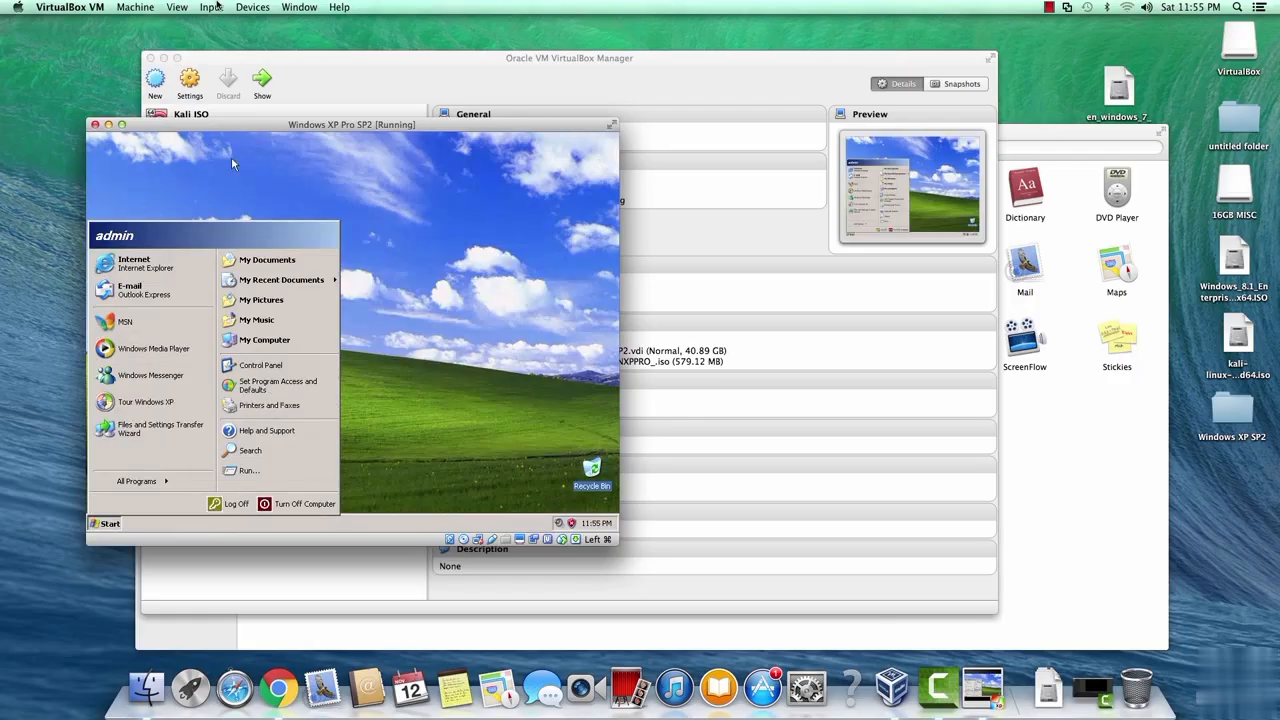
left_click(216, 6)
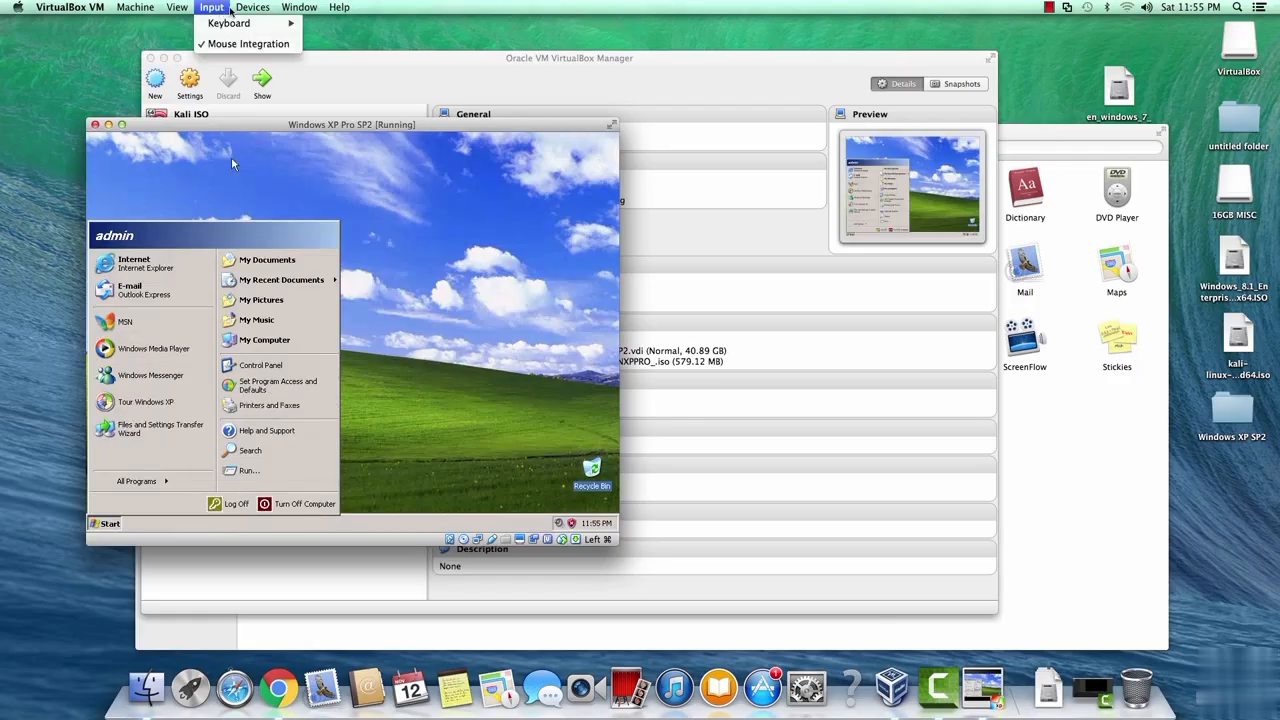
mouse_move(240, 10)
left_click(322, 115)
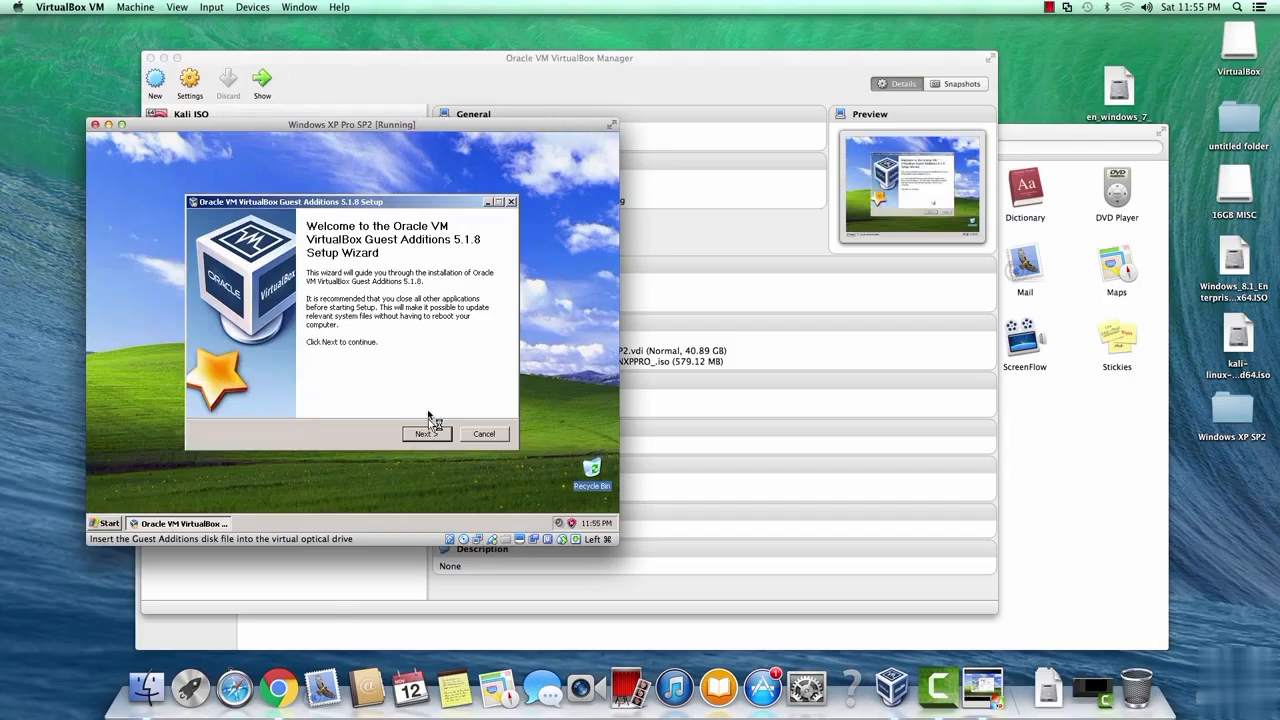
left_click(428, 435)
left_click(428, 435)
left_click(428, 435)
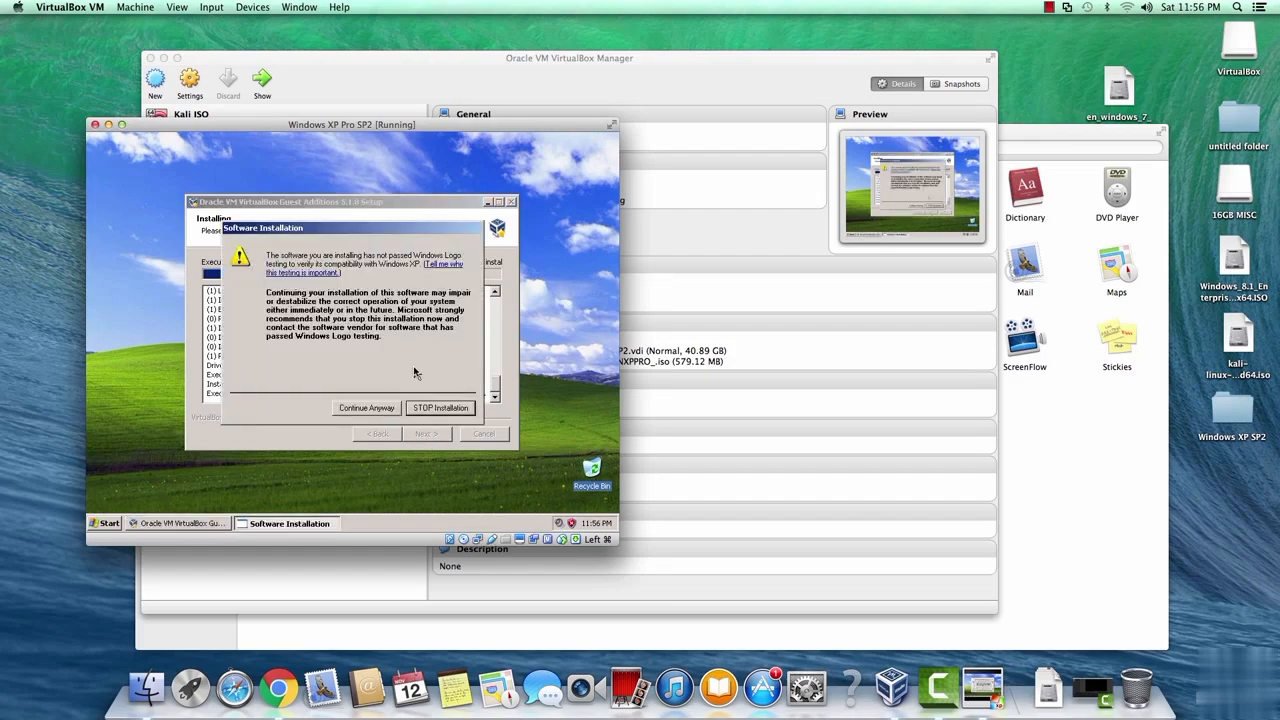
- Allow the unsigned VirtualBox drivers and finish setup, choosing to reboot manually later
left_click(385, 410)
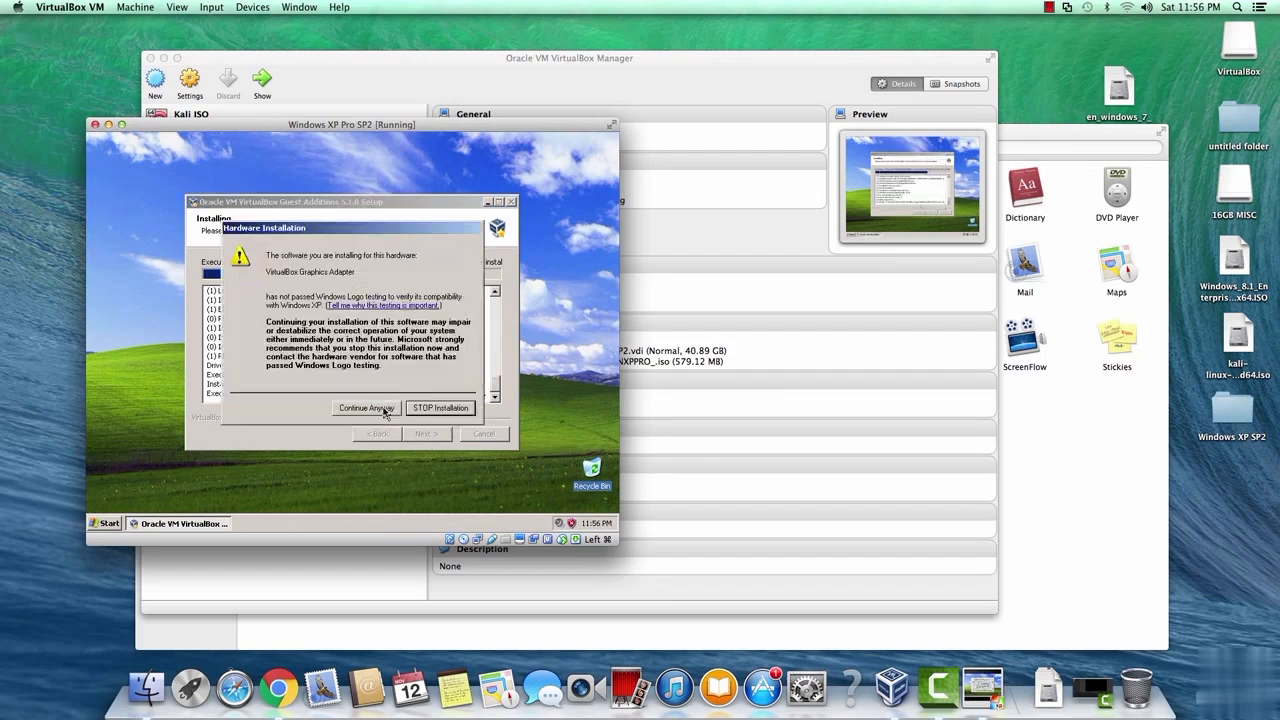
left_click(379, 412)
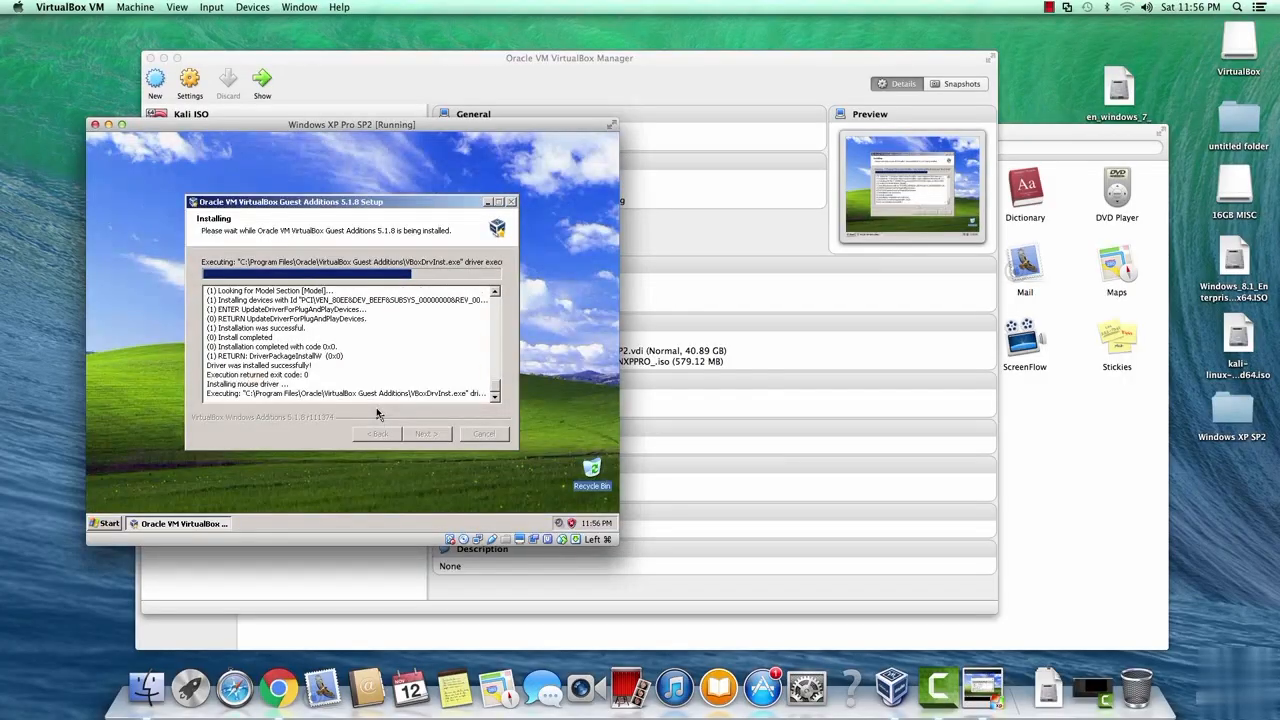
left_click(379, 410)
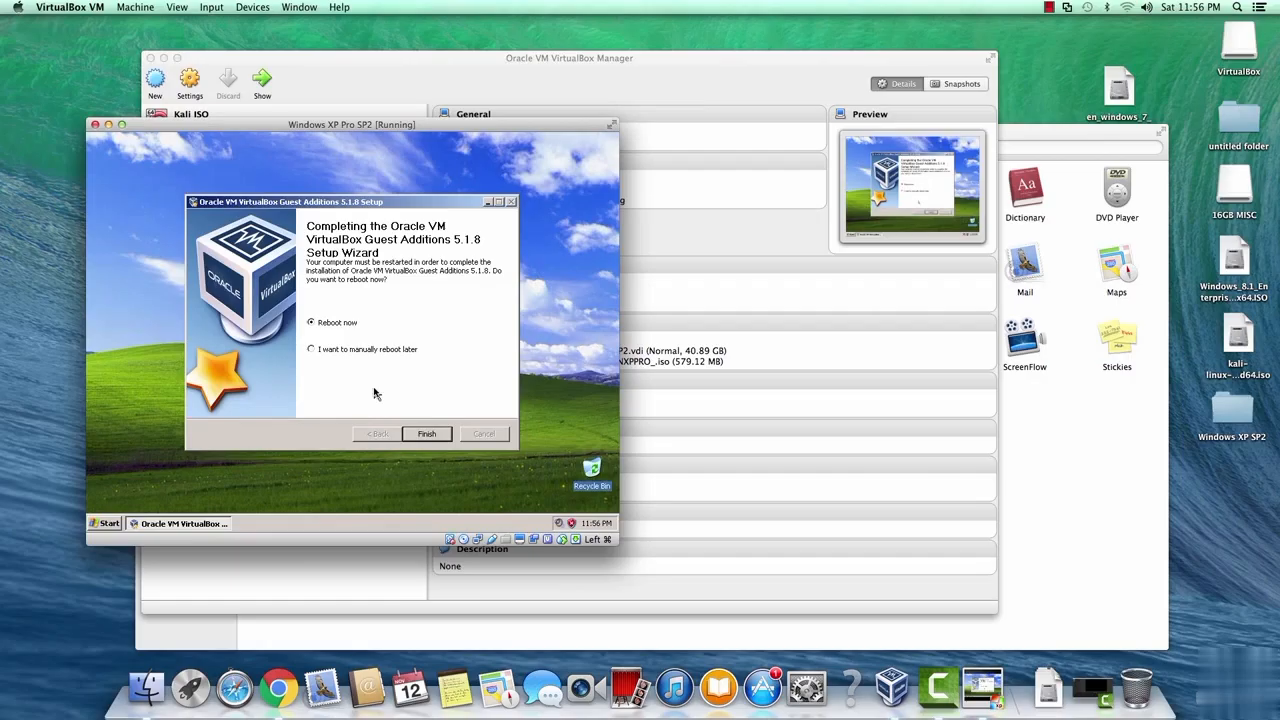
left_click(378, 349)
left_click(440, 435)
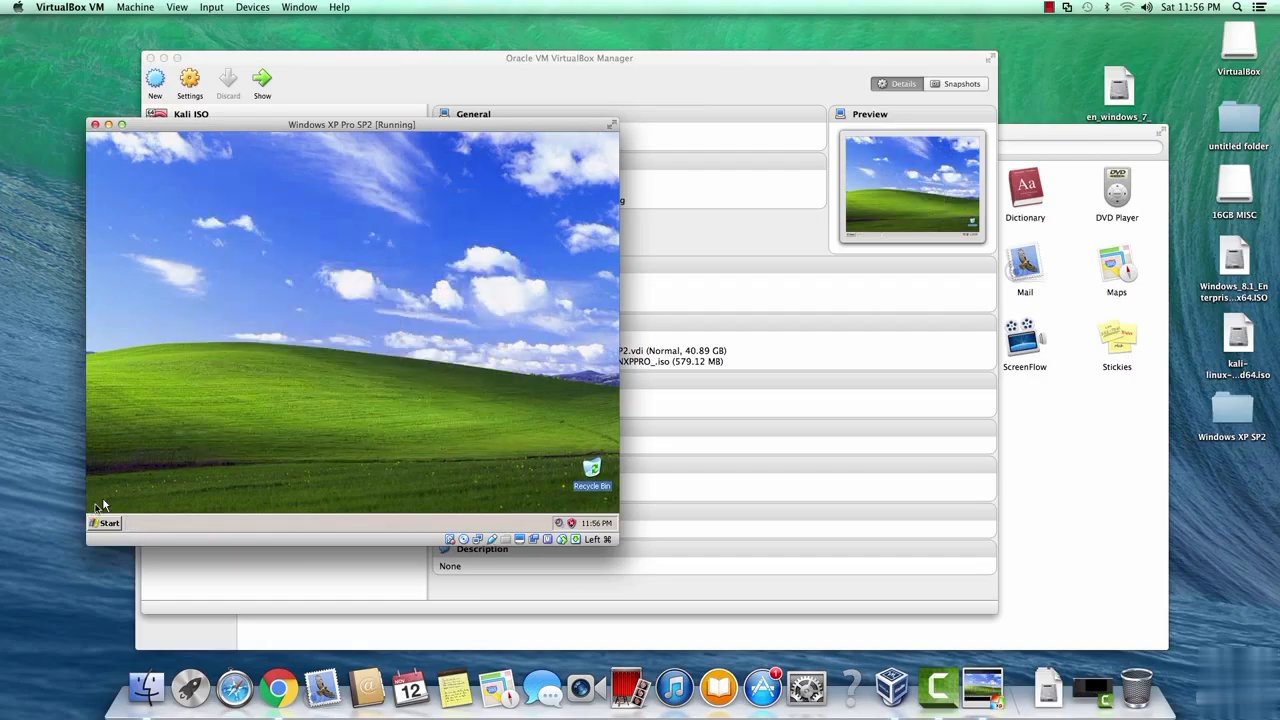
- Open and close the XP Start menu, then bring the XP machine window back to front
left_click(108, 523)
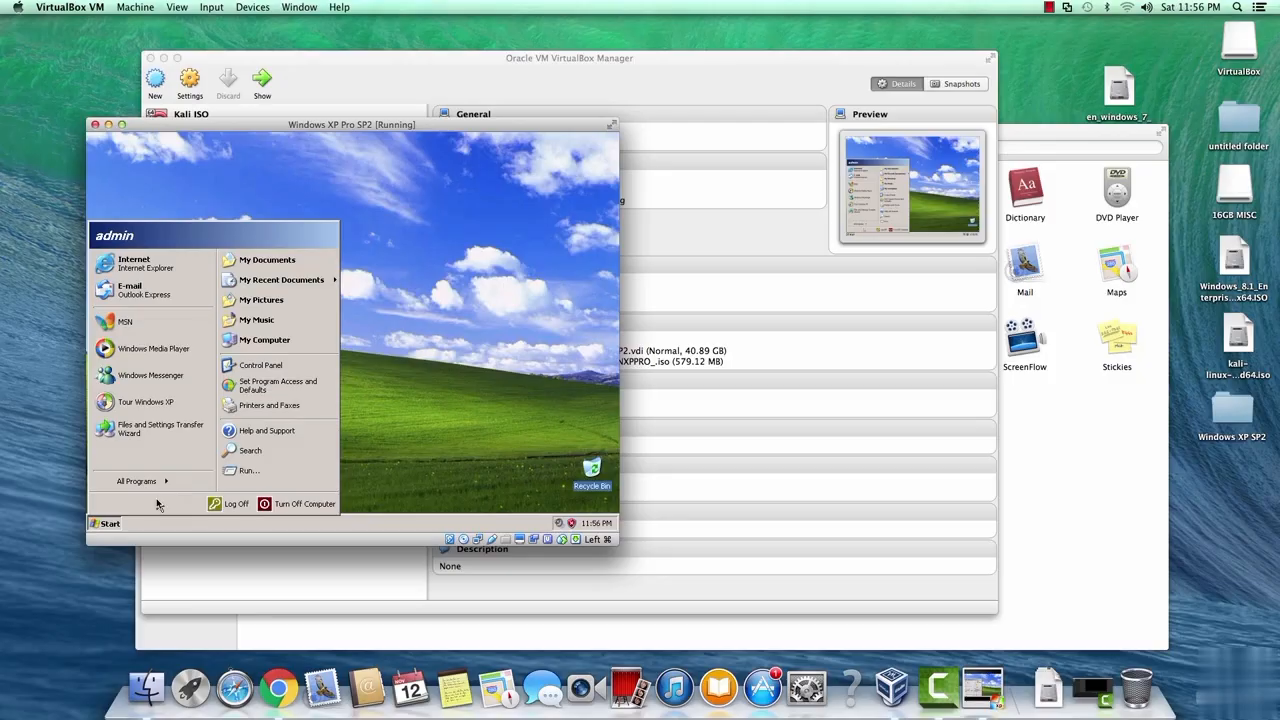
left_click(323, 177)
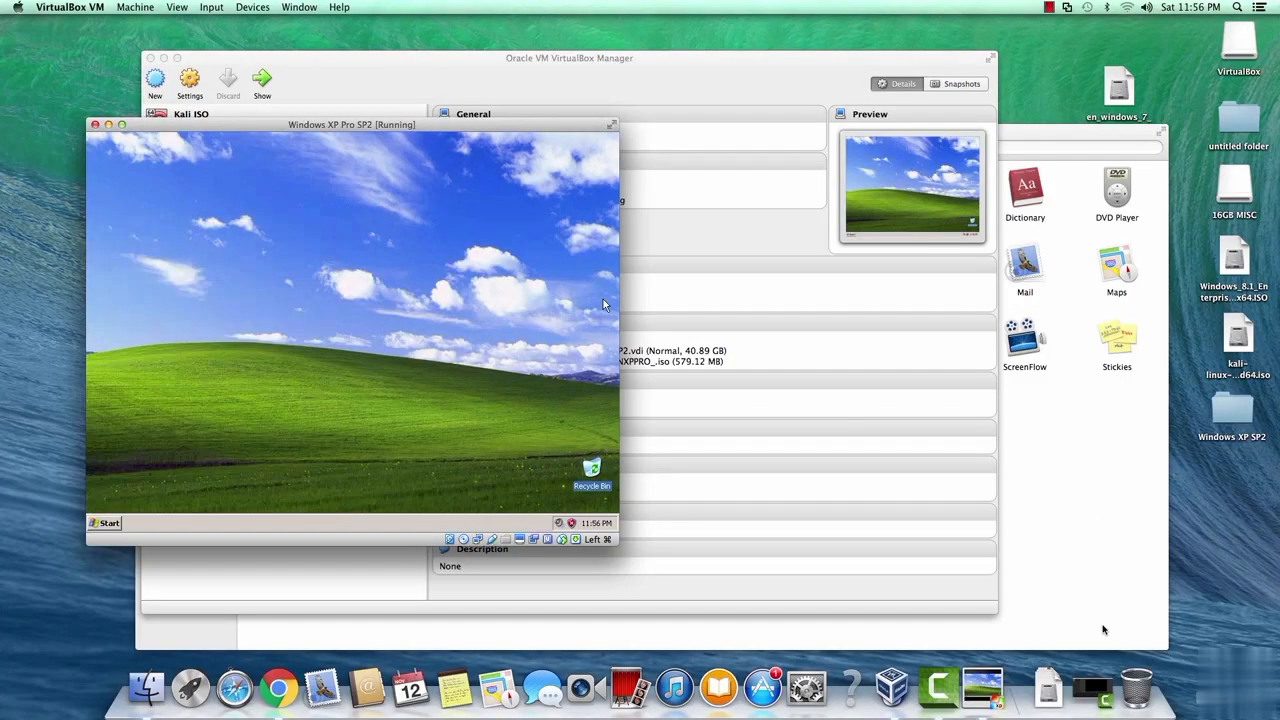
left_click(950, 697)
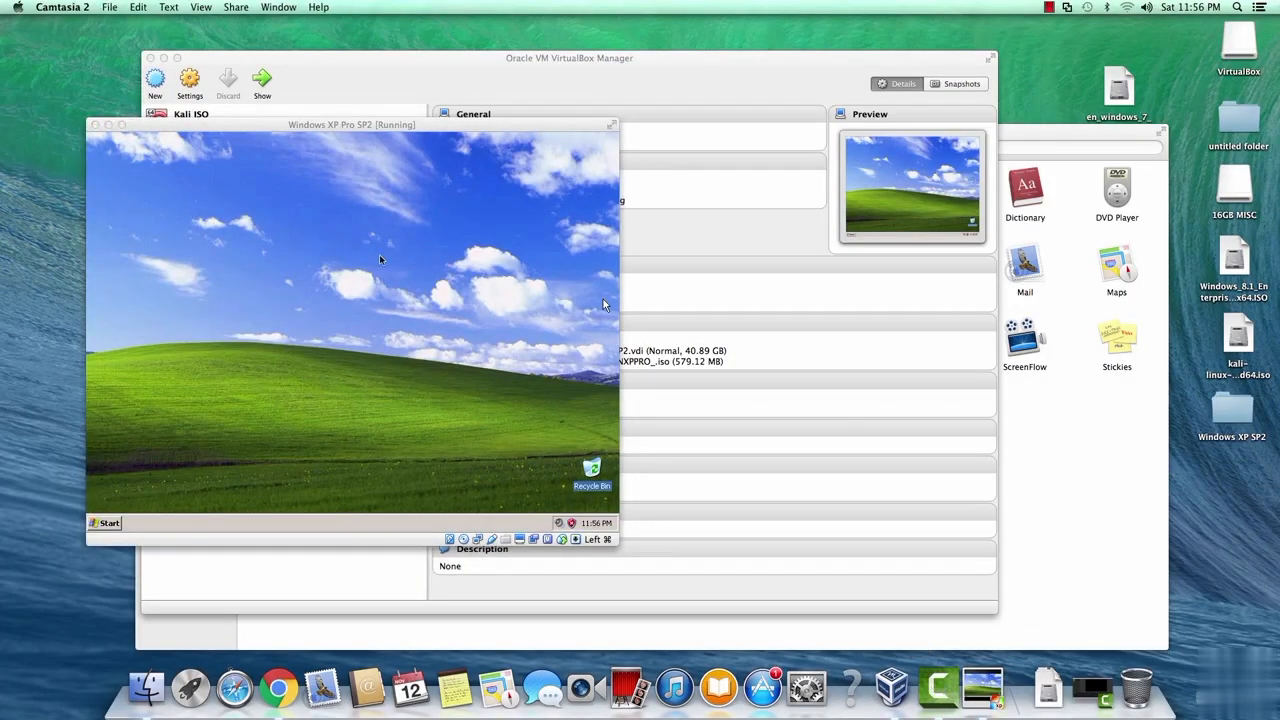
left_click(249, 208)
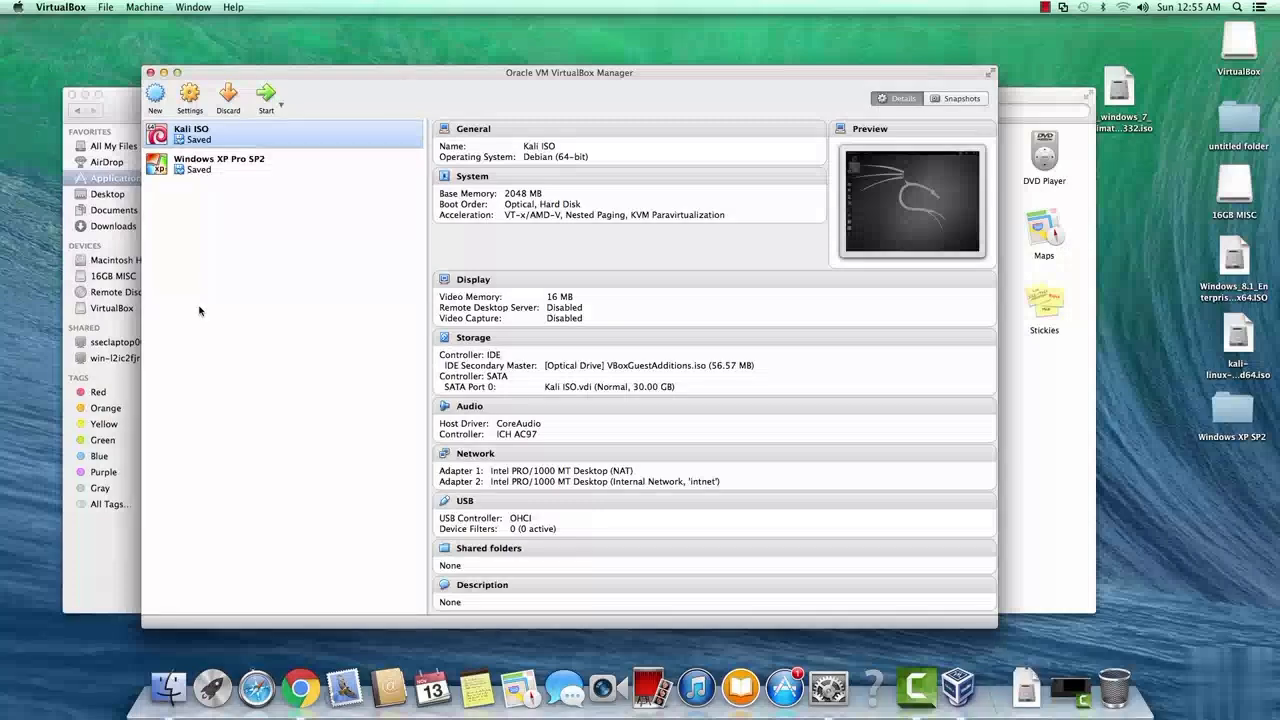
- Create a 'Windows 7' machine with 1024 MB memory and a 40 GB dynamically allocated VDI disk
left_click(164, 96)
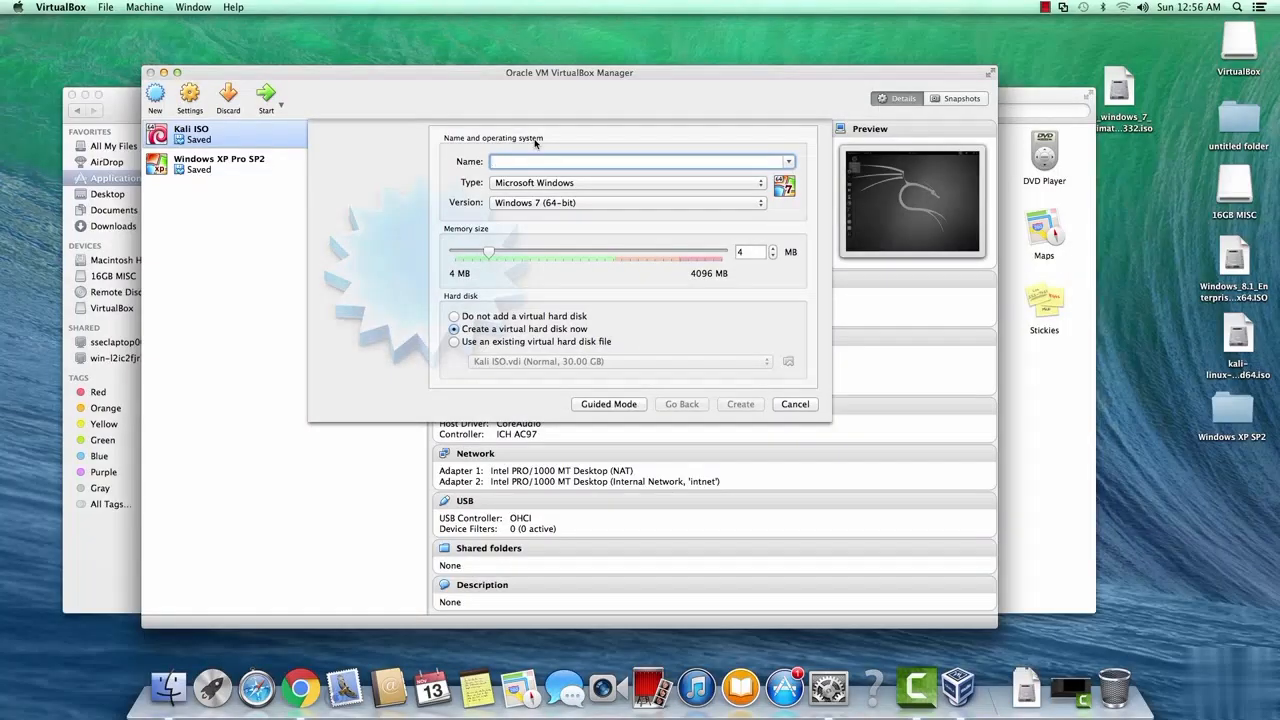
type("Windows")
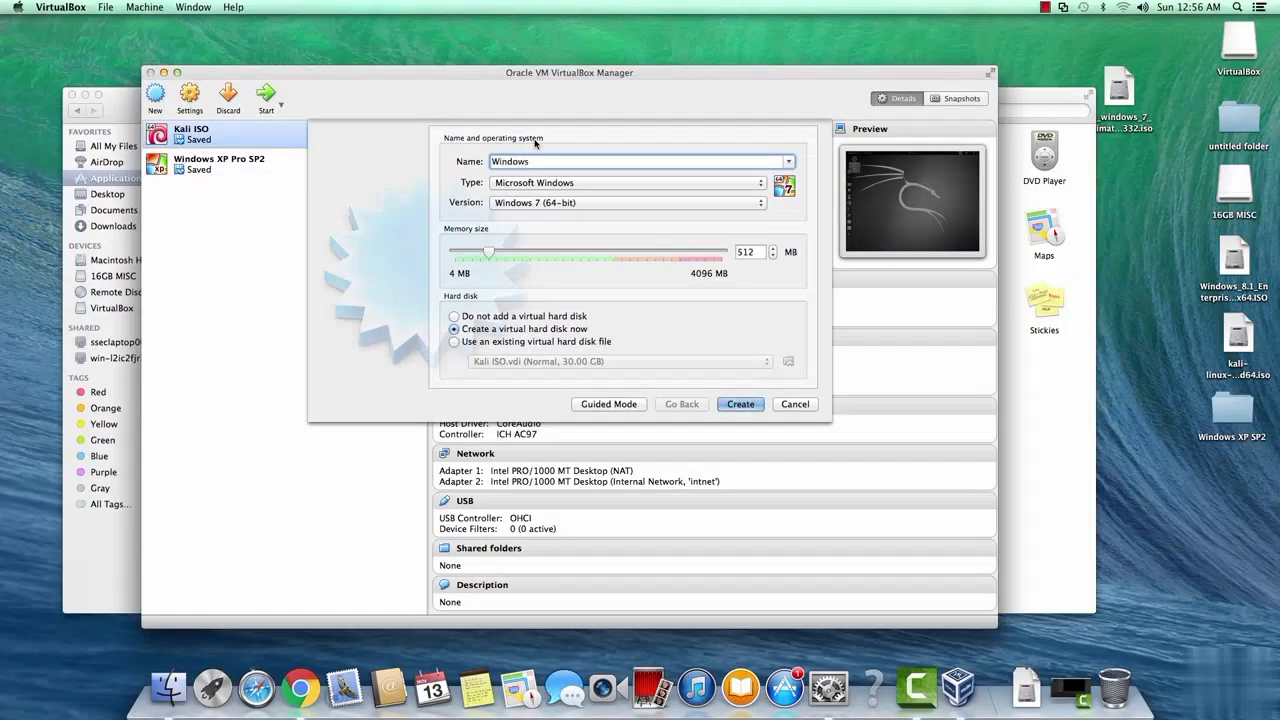
type(" 7")
left_click_drag(488, 253, 523, 260)
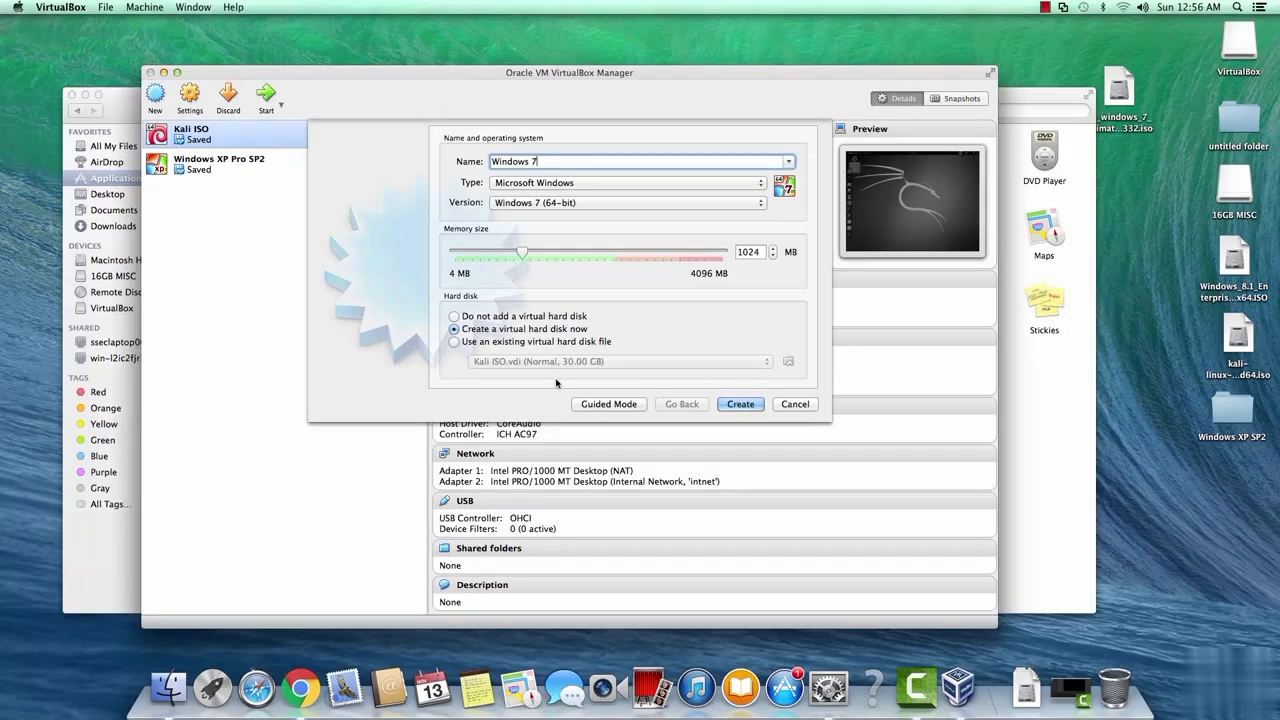
left_click(744, 404)
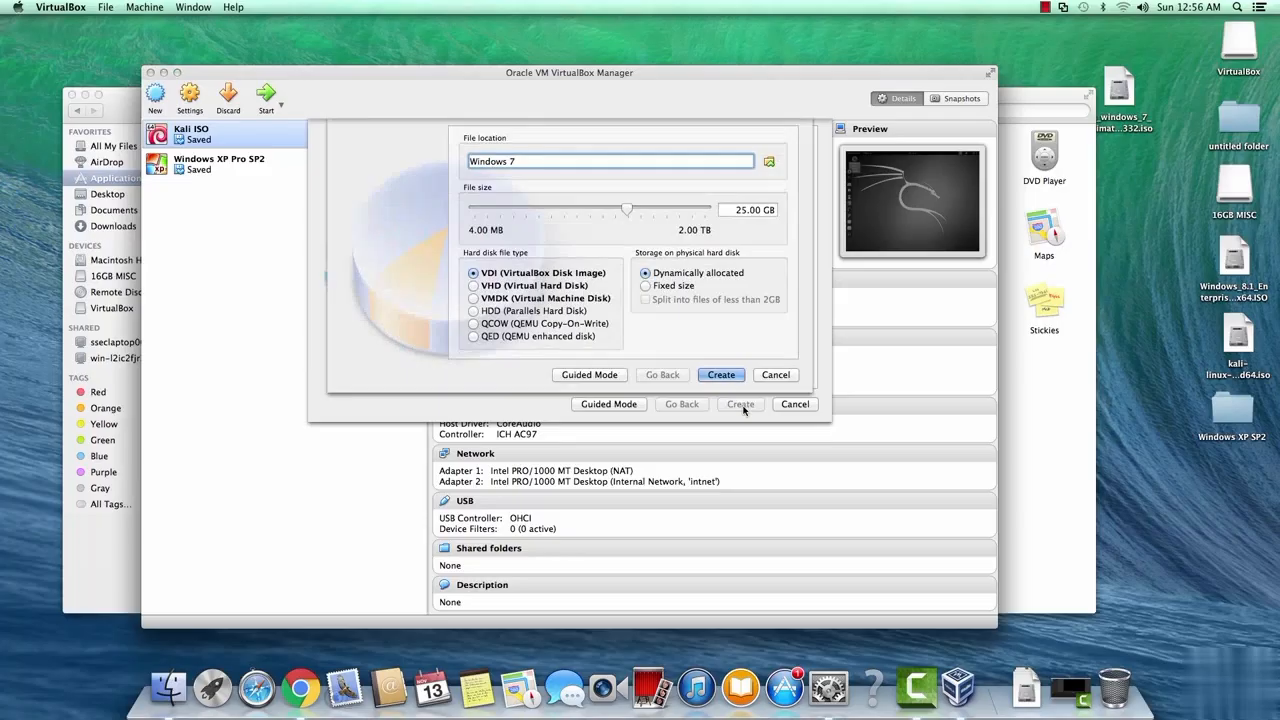
left_click(736, 210)
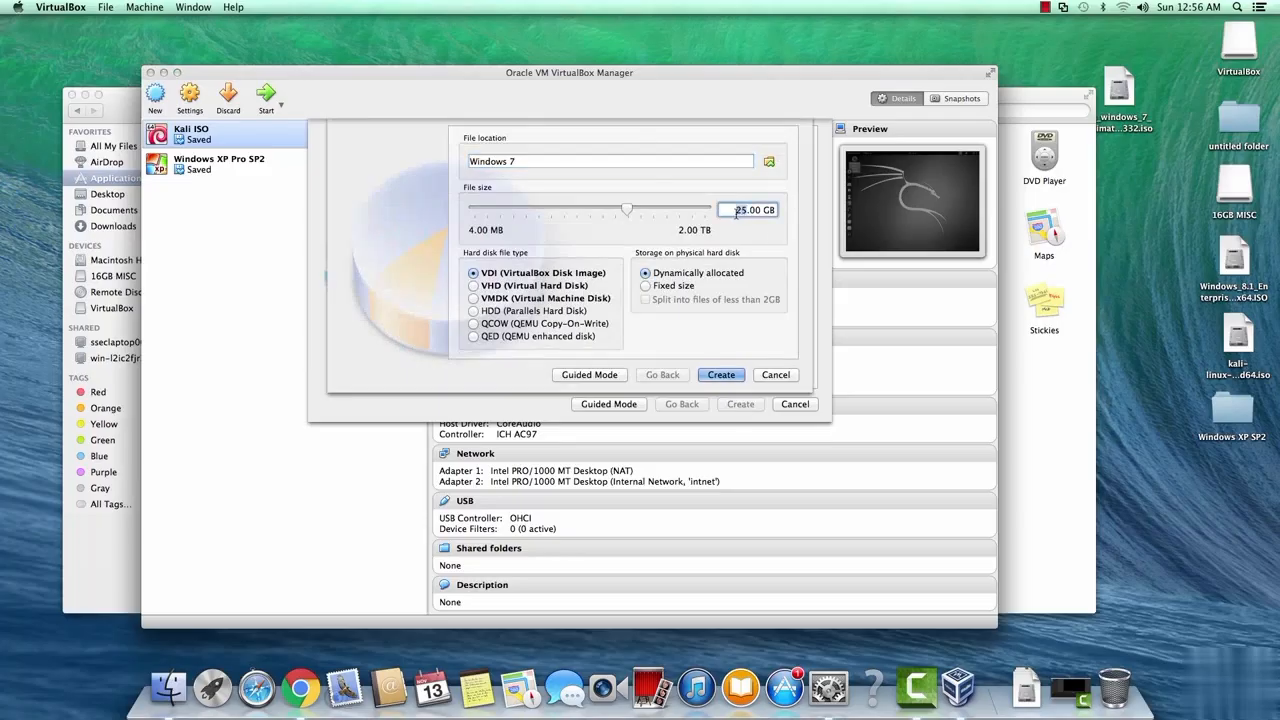
type("40")
left_click(721, 375)
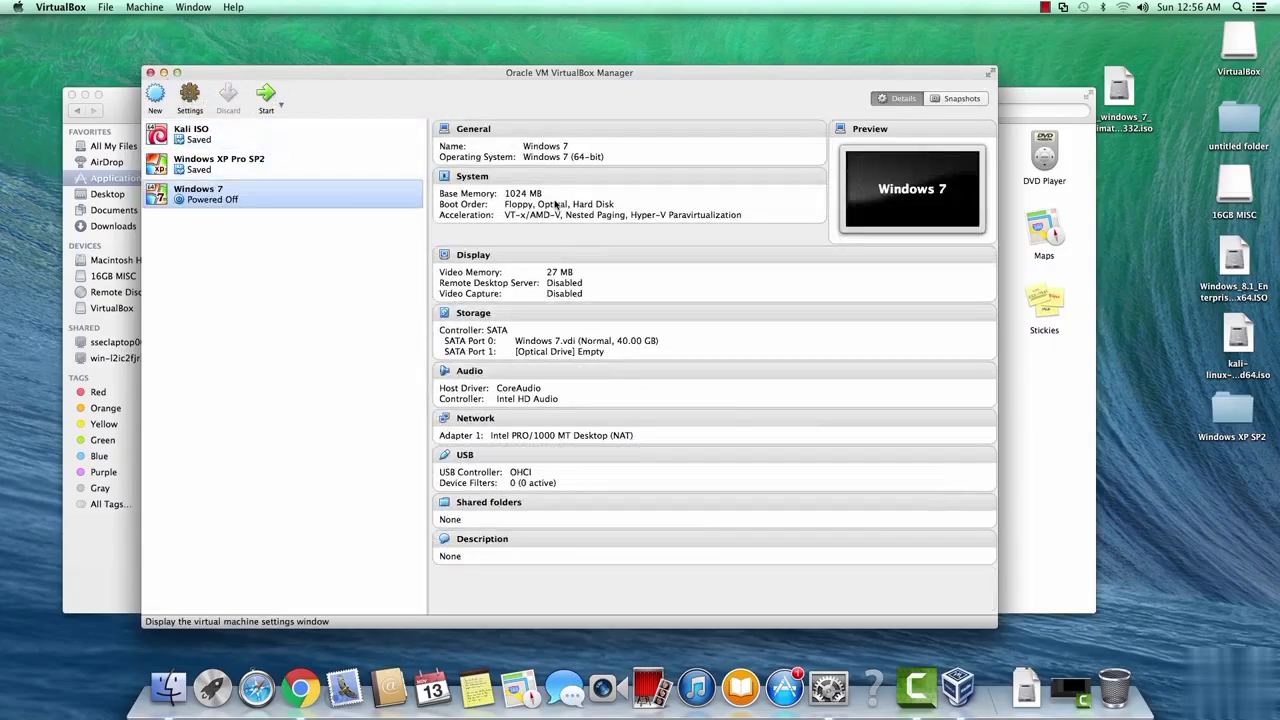
- Attach the Windows 7 Ultimate SP1 ISO to the empty optical drive and boot the machine
key("super+s")
left_click(481, 200)
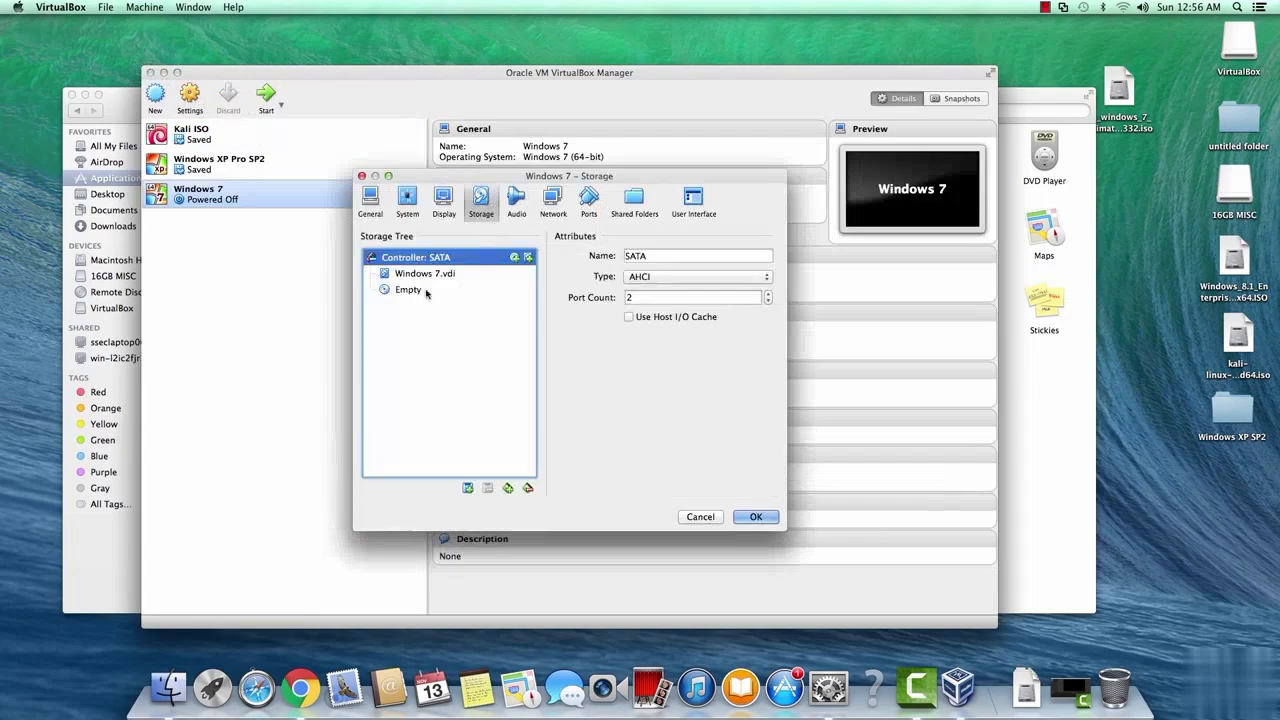
left_click(422, 292)
left_click(770, 259)
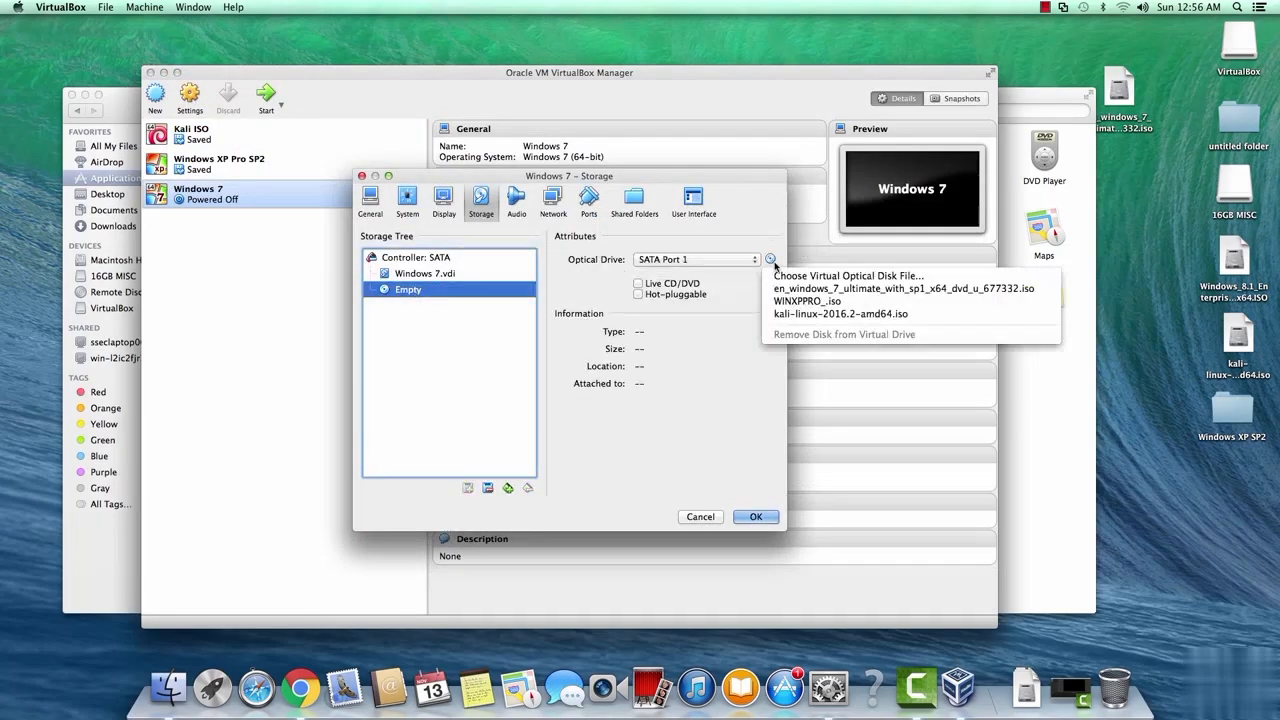
left_click(786, 289)
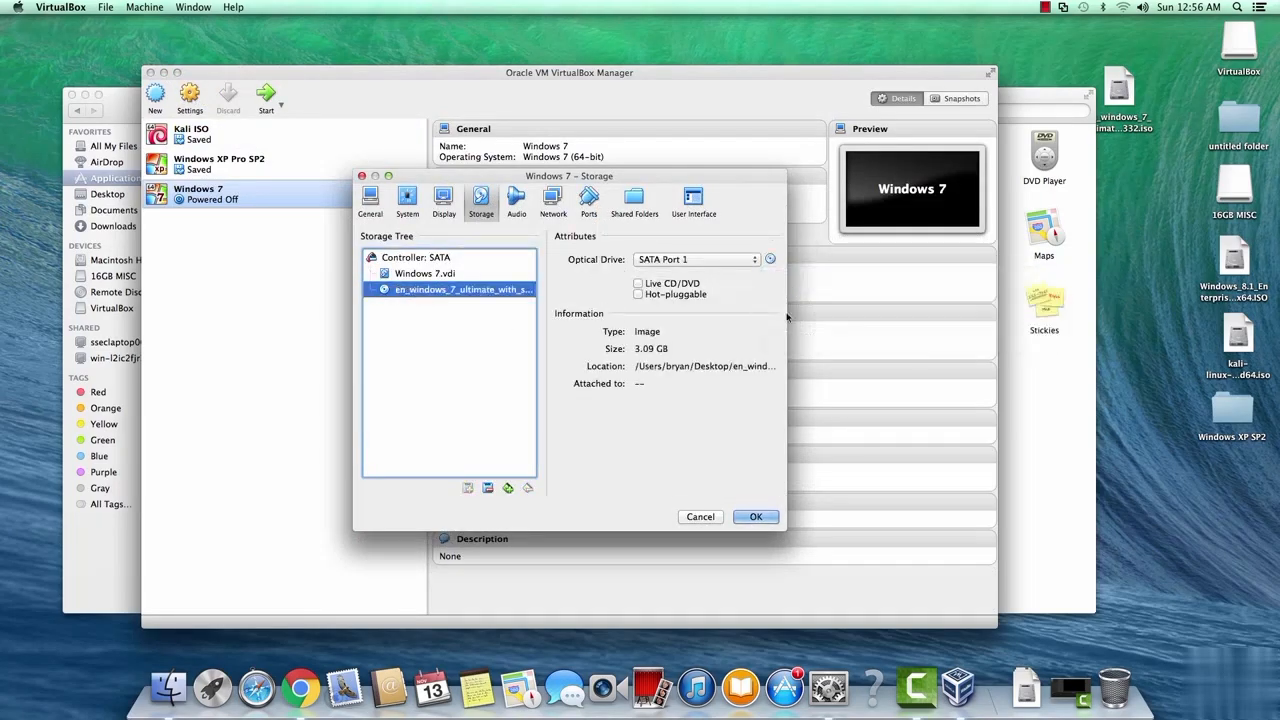
left_click(755, 517)
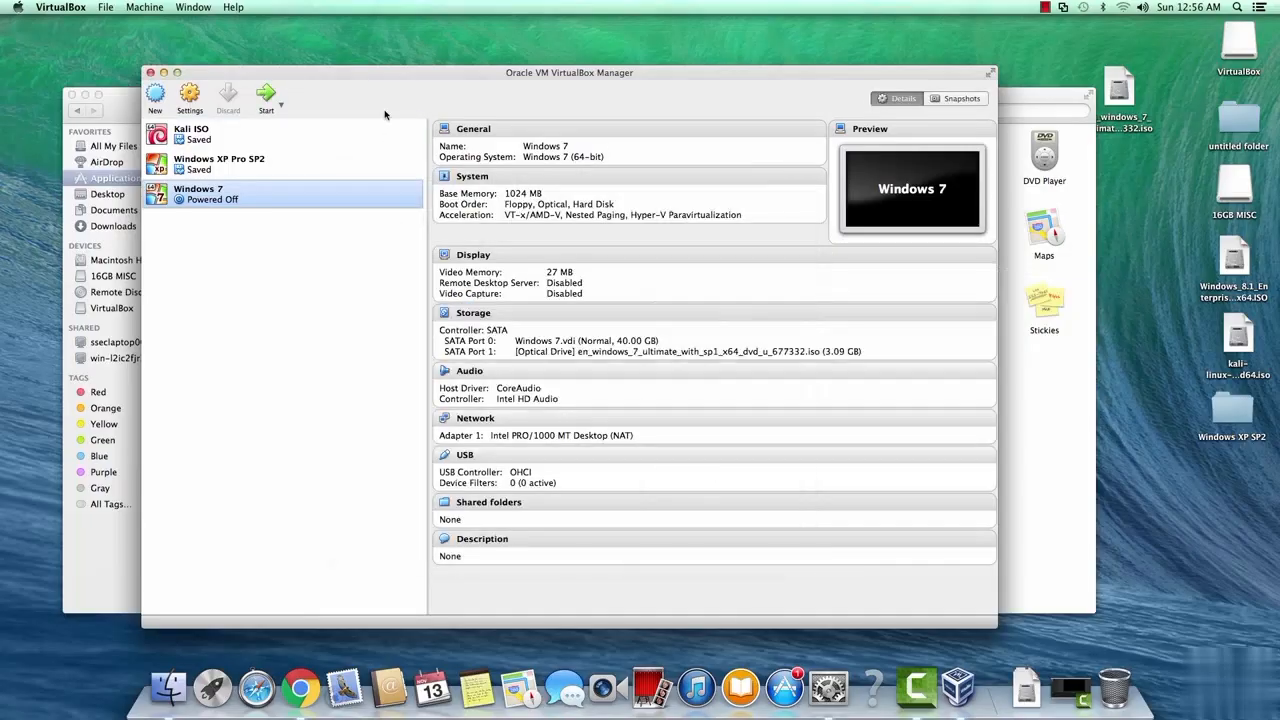
left_click(264, 93)
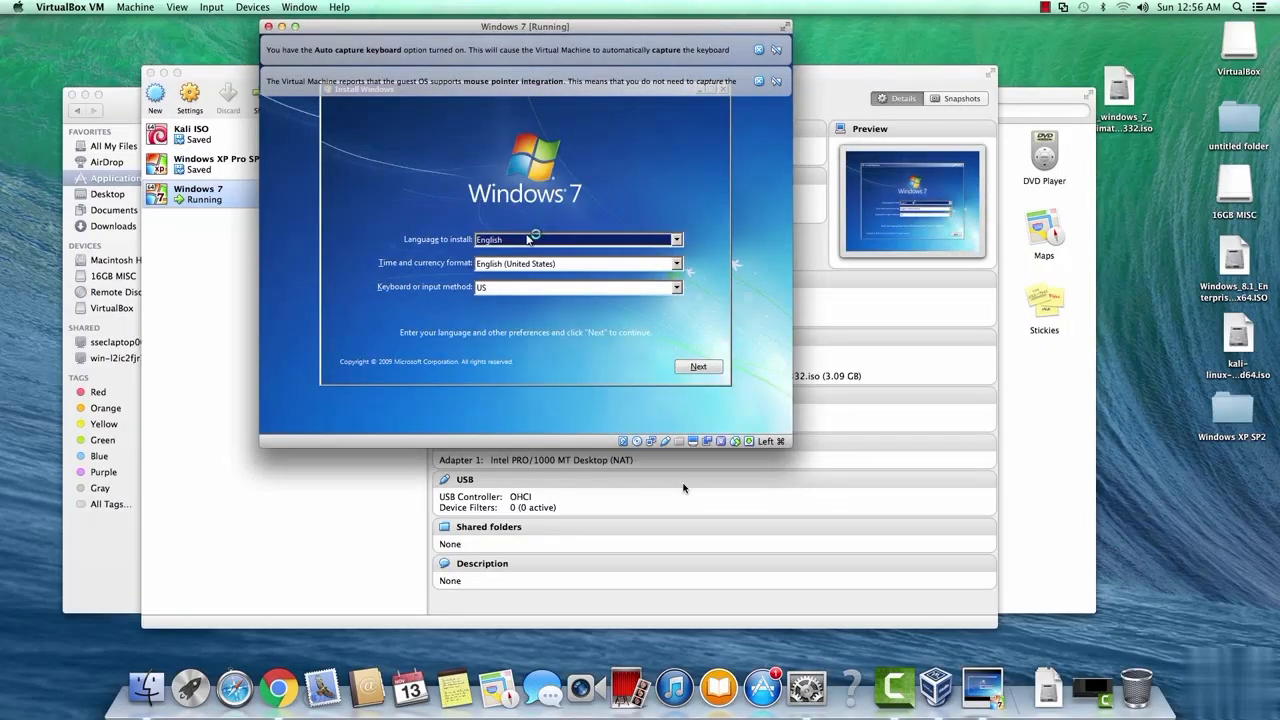
- Keep default language, start installing, dismiss both notices, accept the license, choose Custom (advanced)
left_click(685, 370)
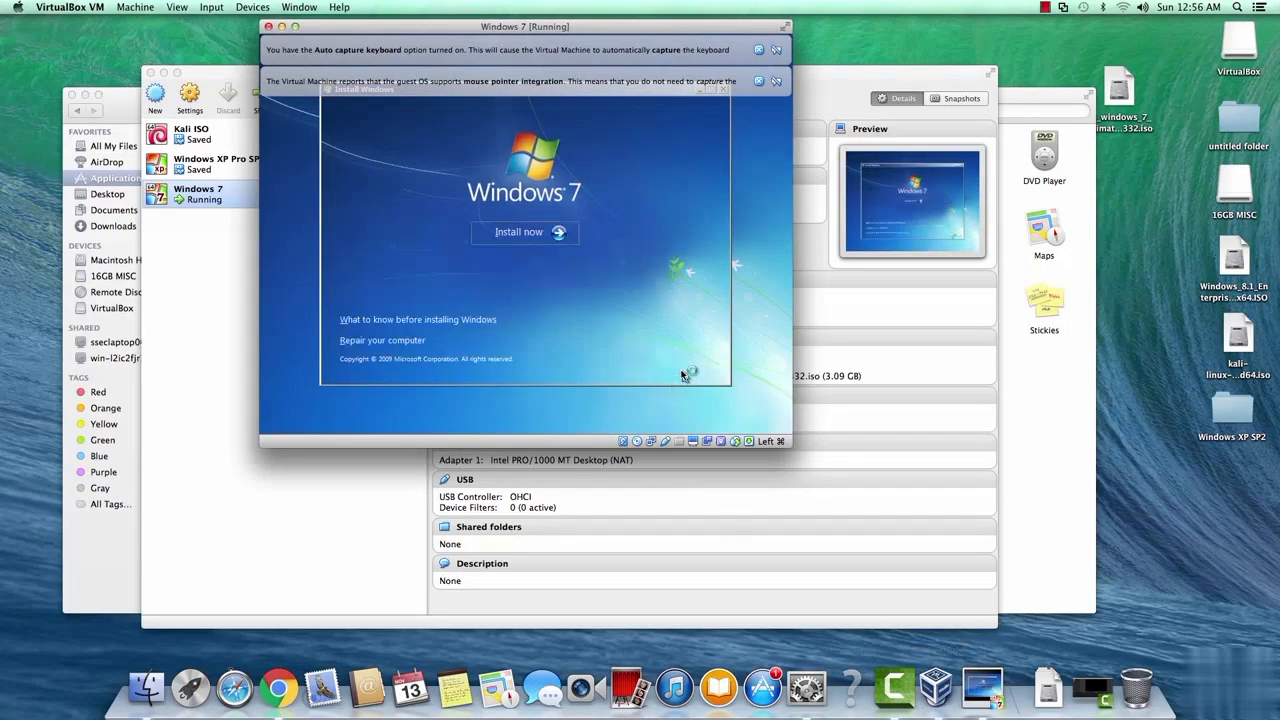
left_click(550, 238)
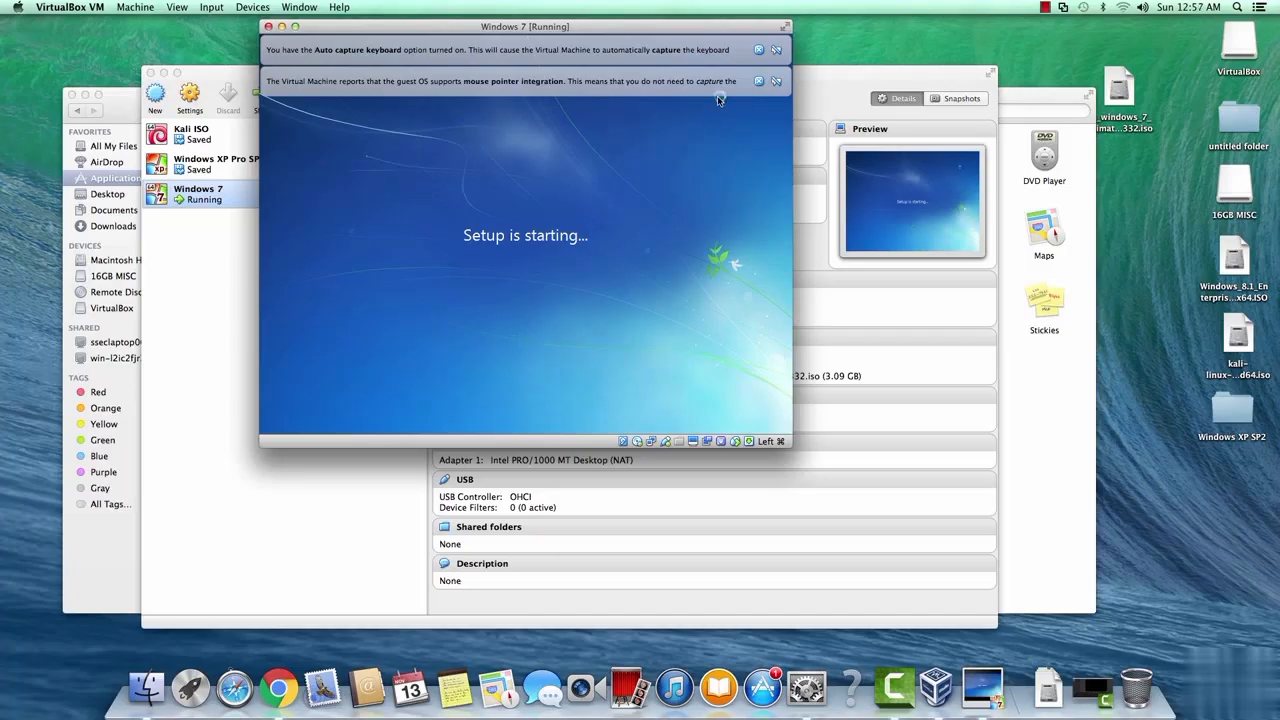
left_click(760, 81)
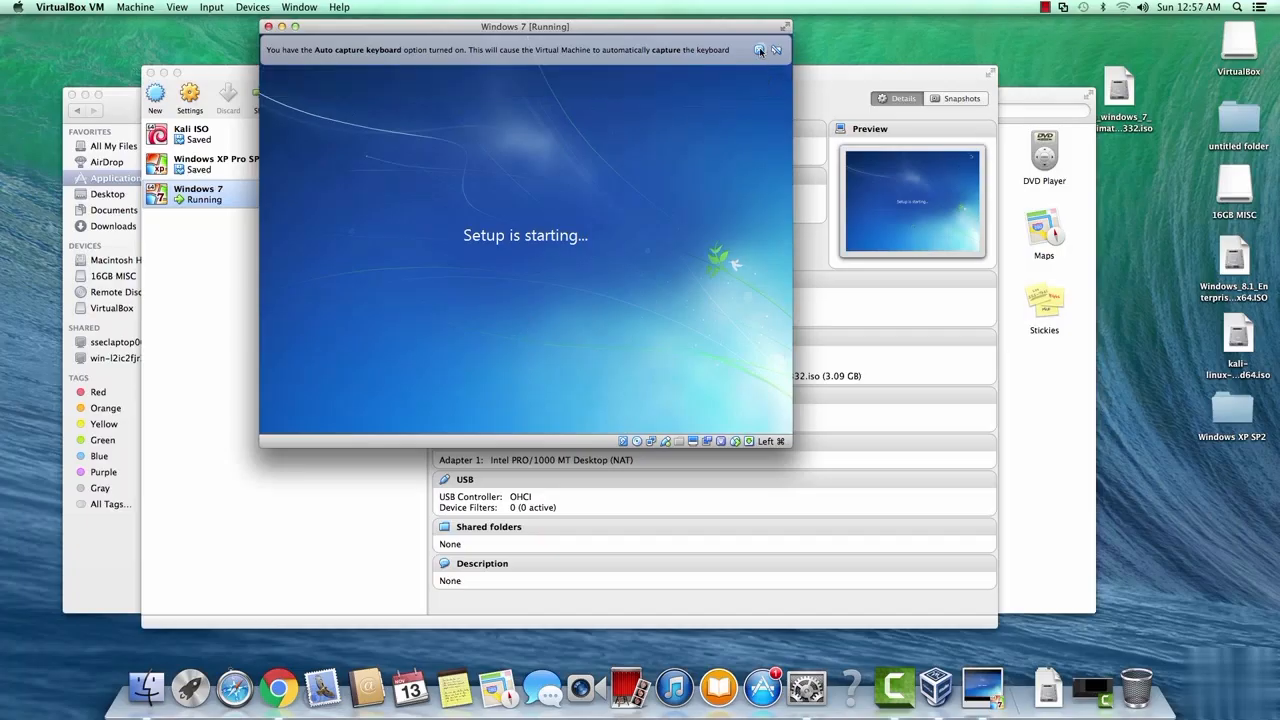
left_click(758, 49)
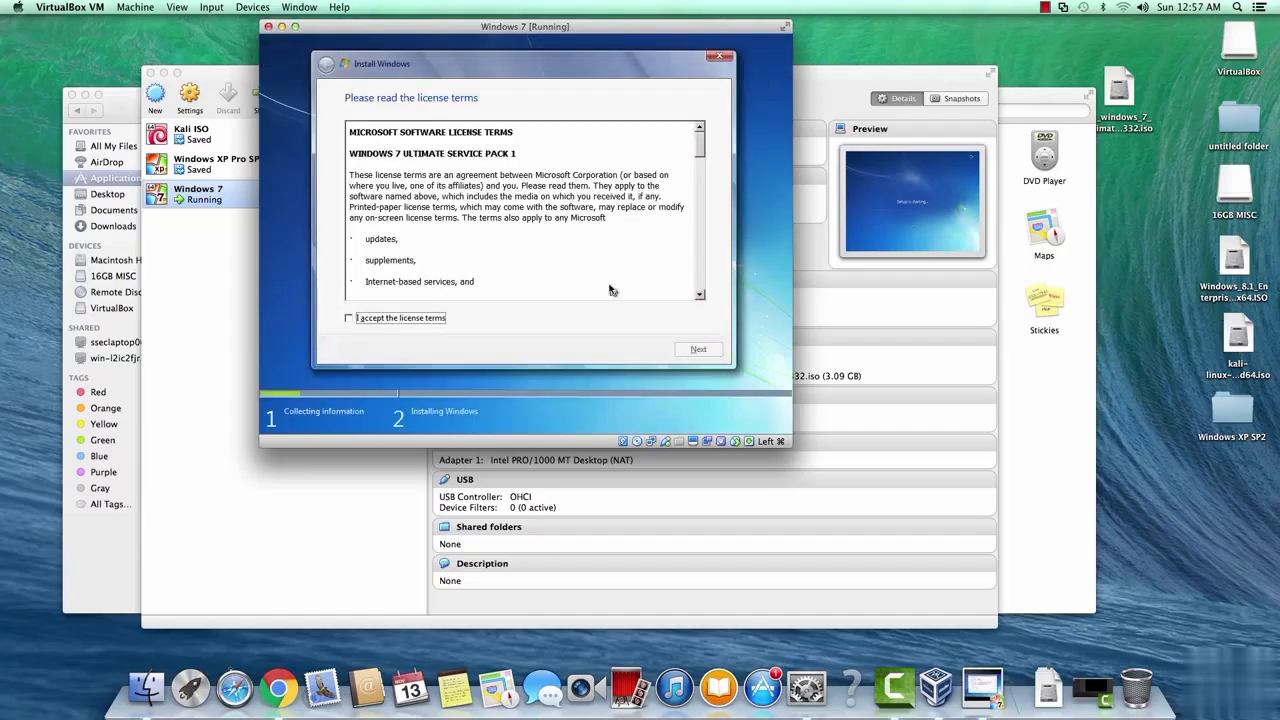
left_click(395, 318)
left_click(694, 350)
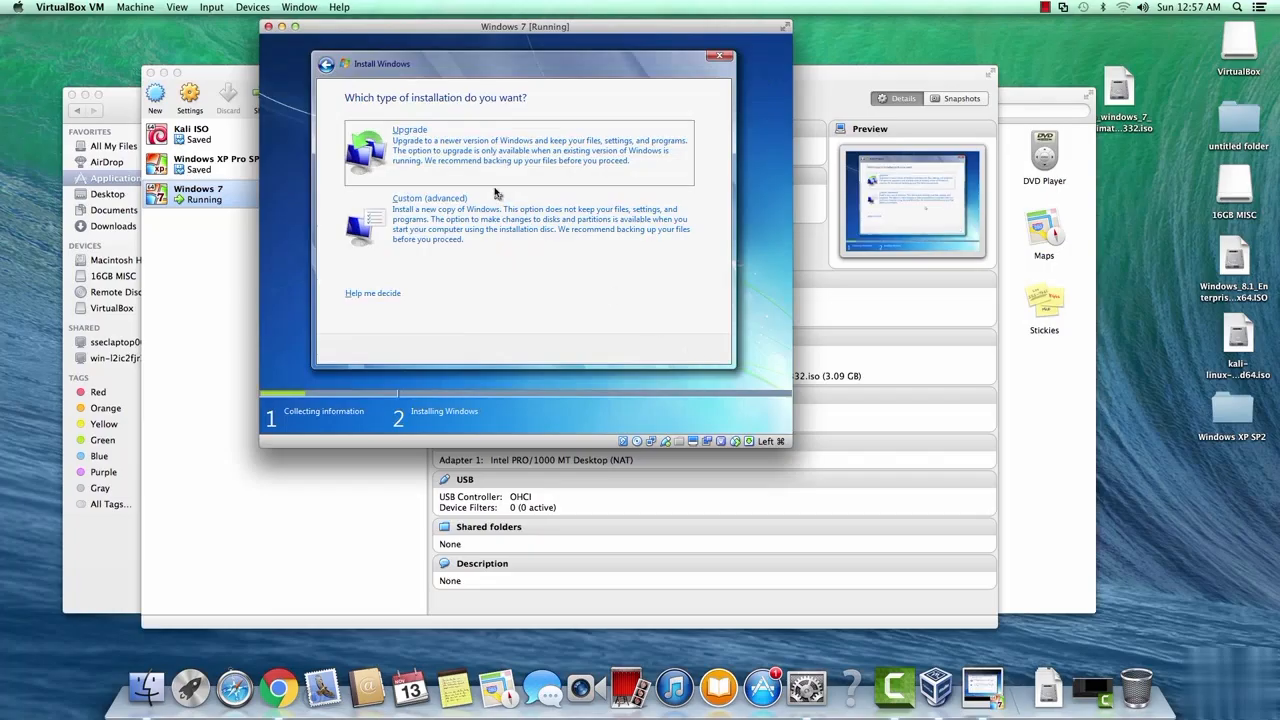
left_click(463, 242)
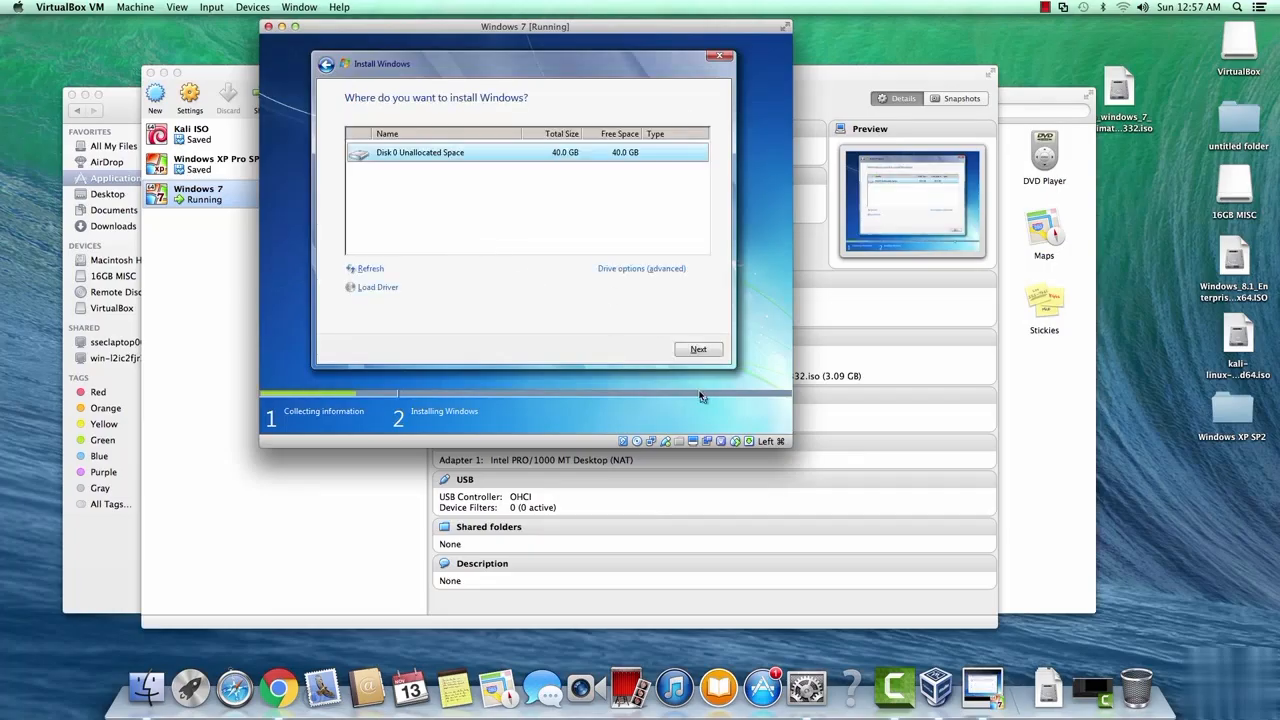
- Install Windows 7 onto Disk 0 Unallocated Space
left_click(684, 354)
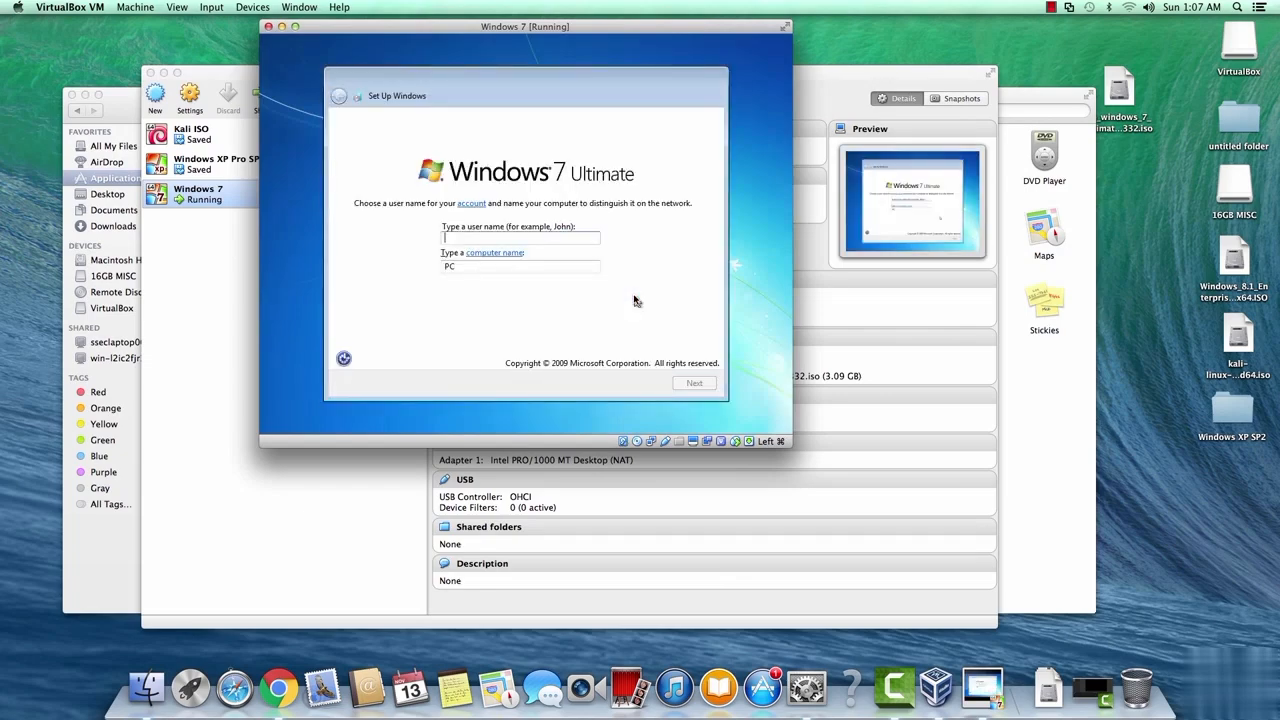
- Create the Windows user 'admin' and continue without setting a password
type("admin")
key("Return")
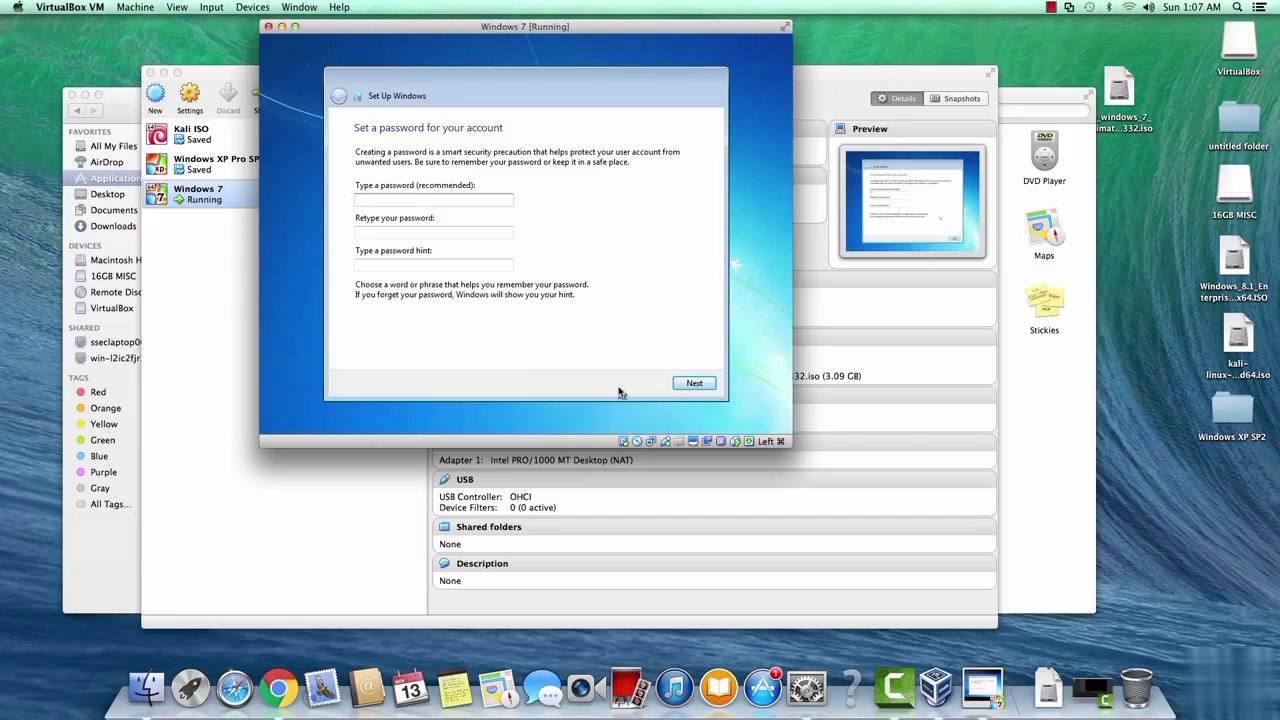
left_click(690, 383)
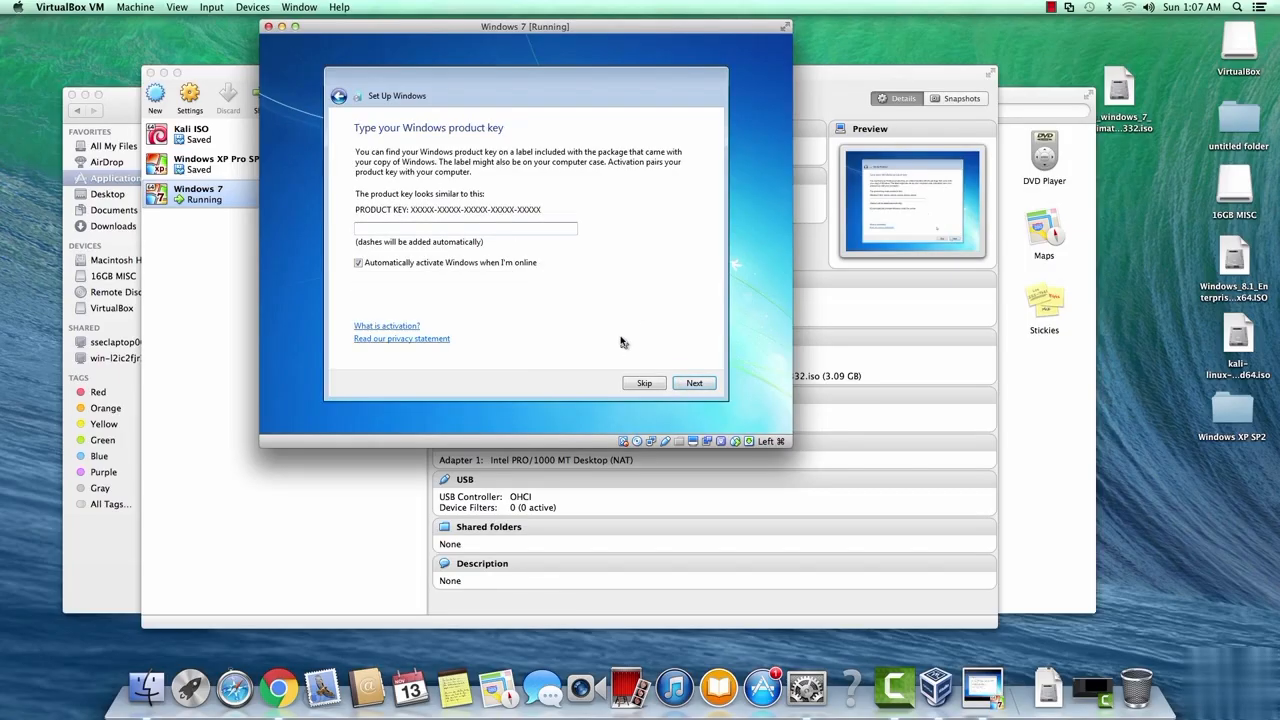
- Skip the product key with auto-activation off, choose Ask me later for updates, and keep the default date and time
left_click(450, 264)
left_click(644, 384)
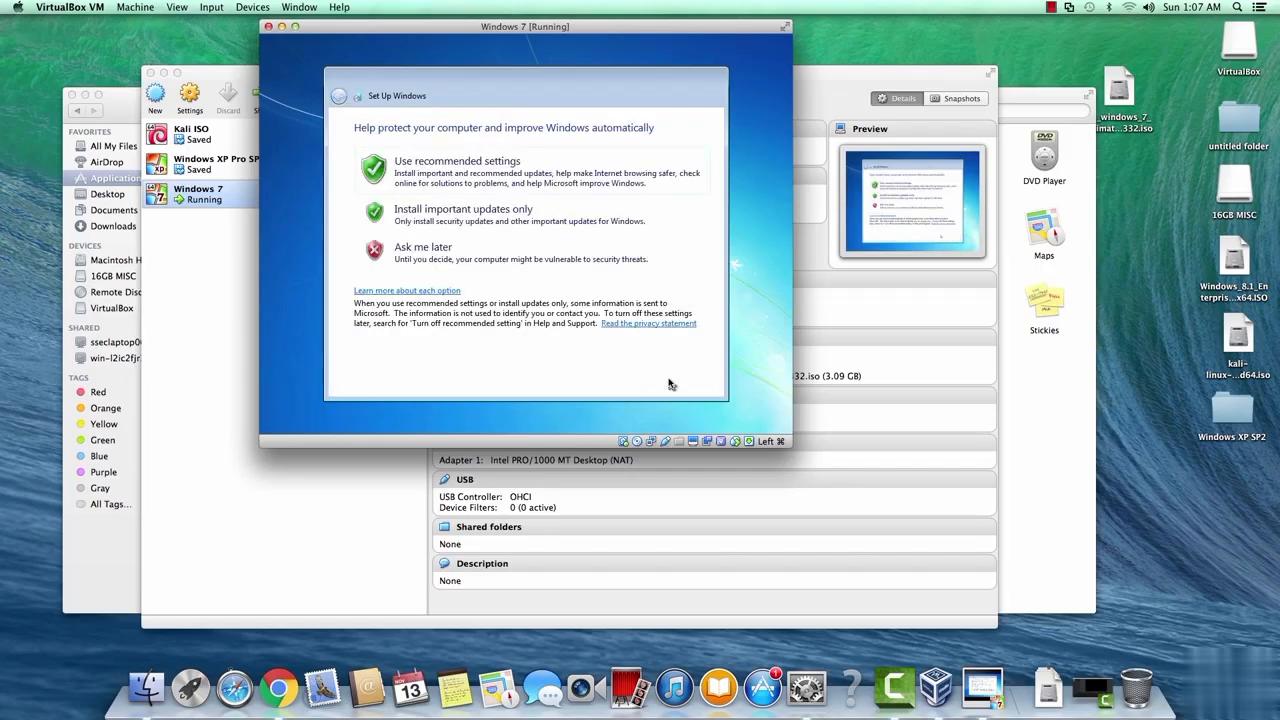
left_click(453, 254)
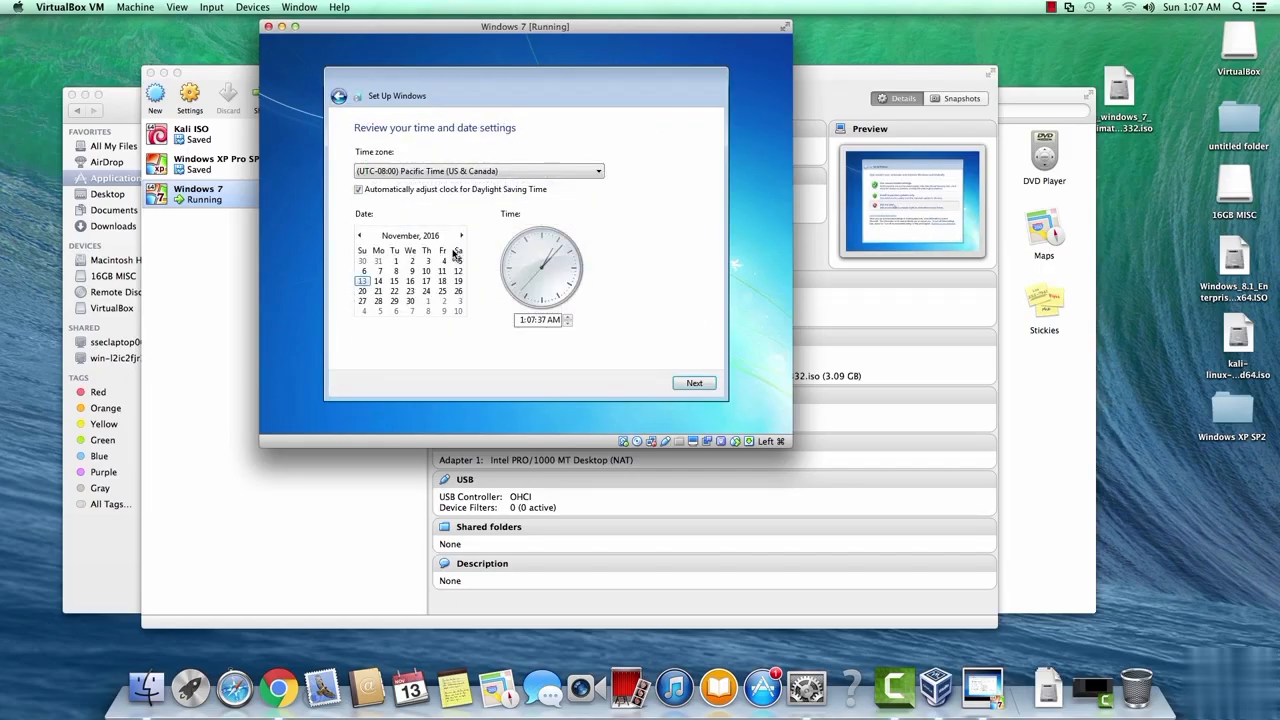
left_click(710, 387)
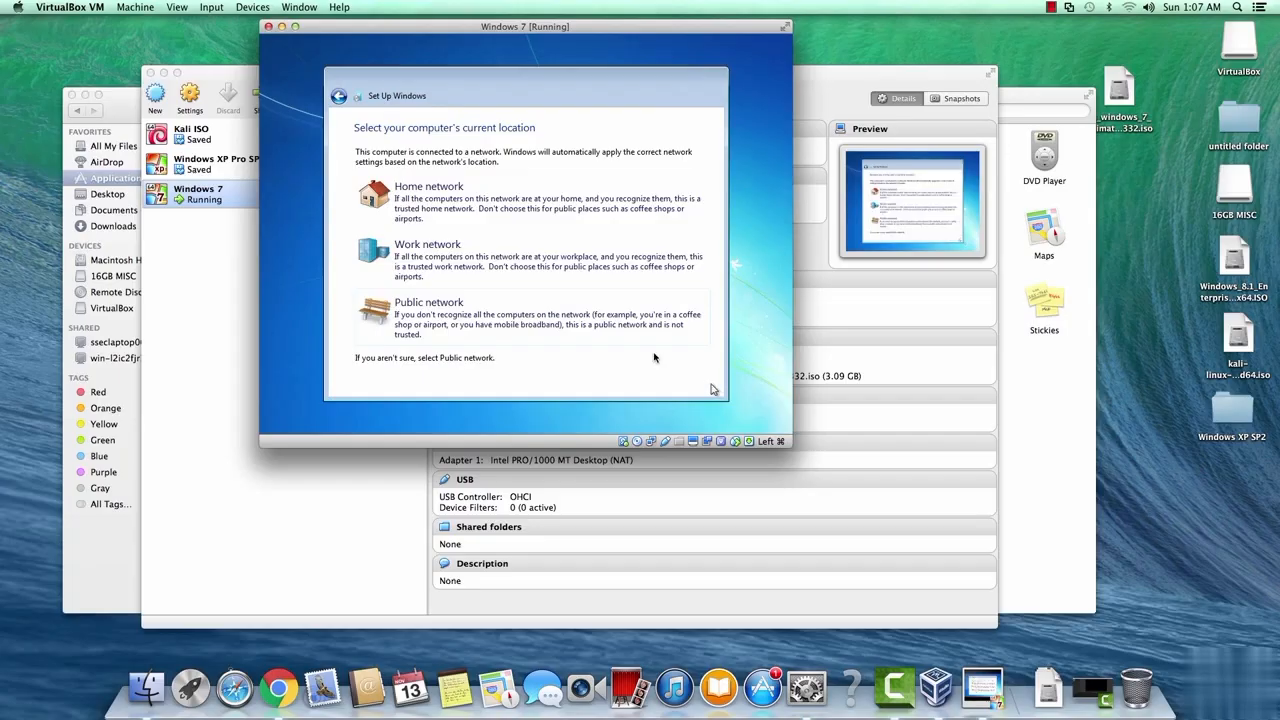
- Mark the network as a Work network, then open the Start menu on the finished desktop
left_click(432, 271)
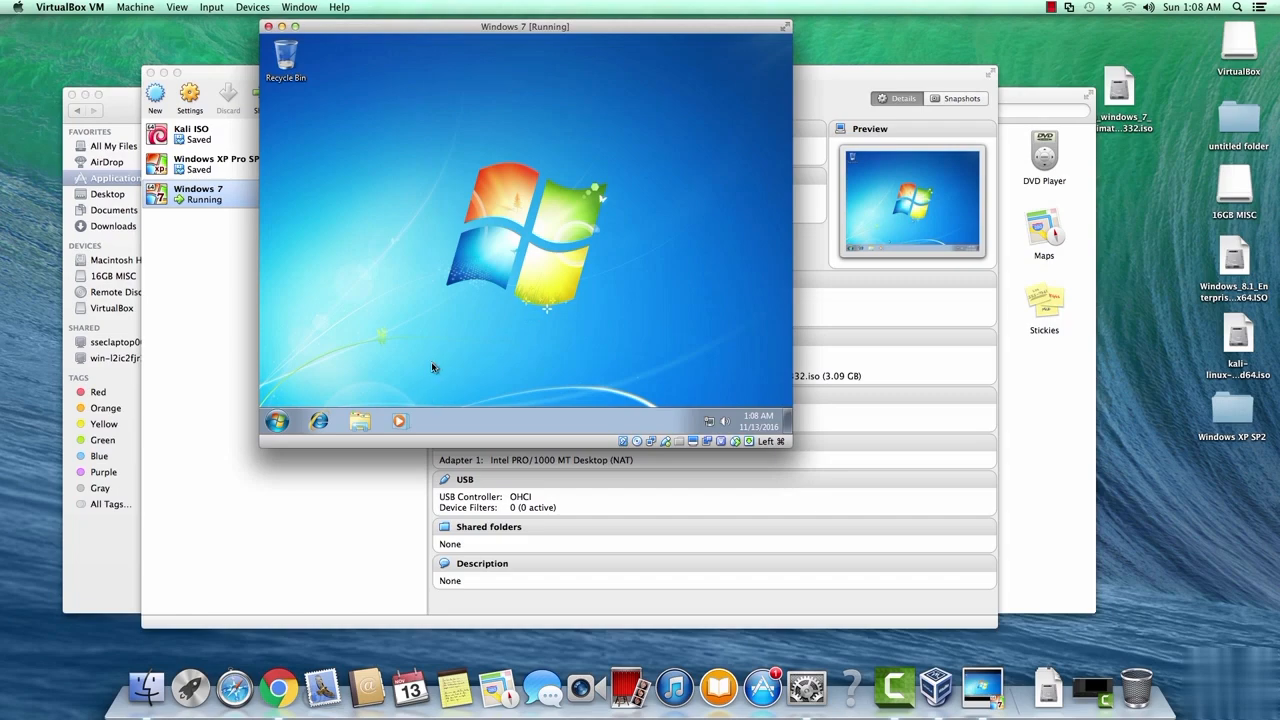
left_click(277, 421)
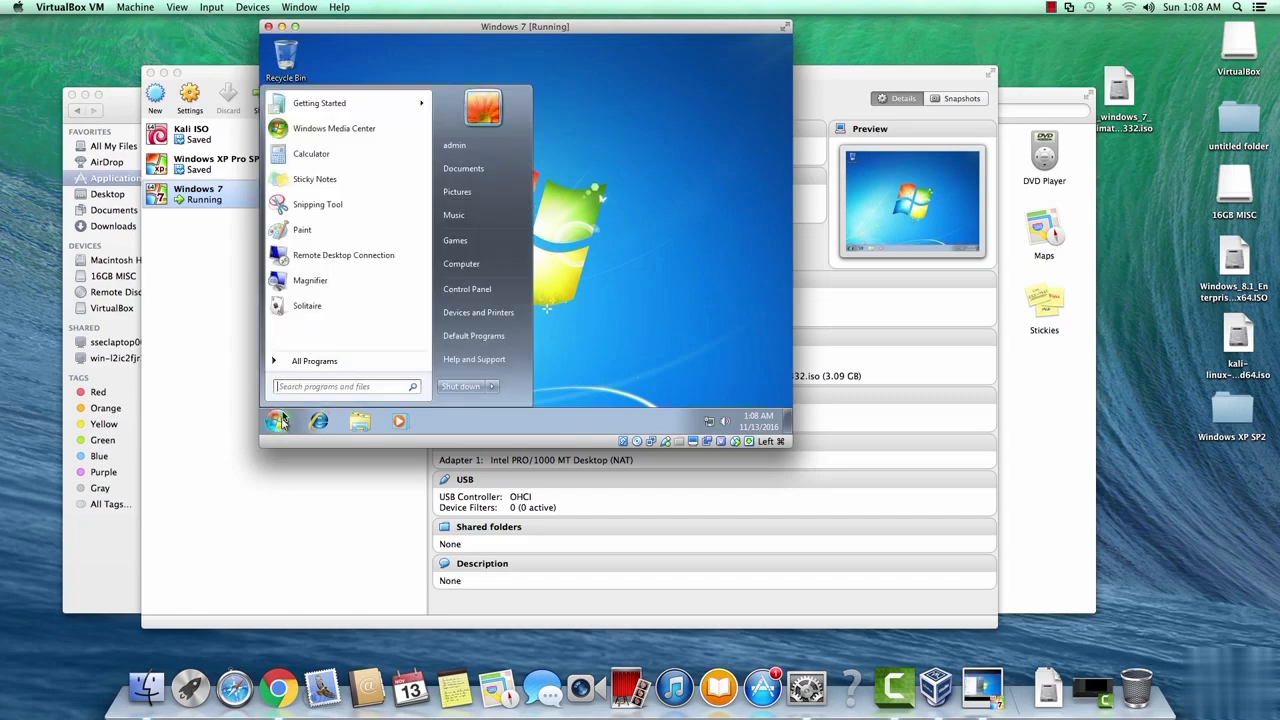
- Open Control Panel in small-icon view and go to Windows Firewall
left_click(467, 300)
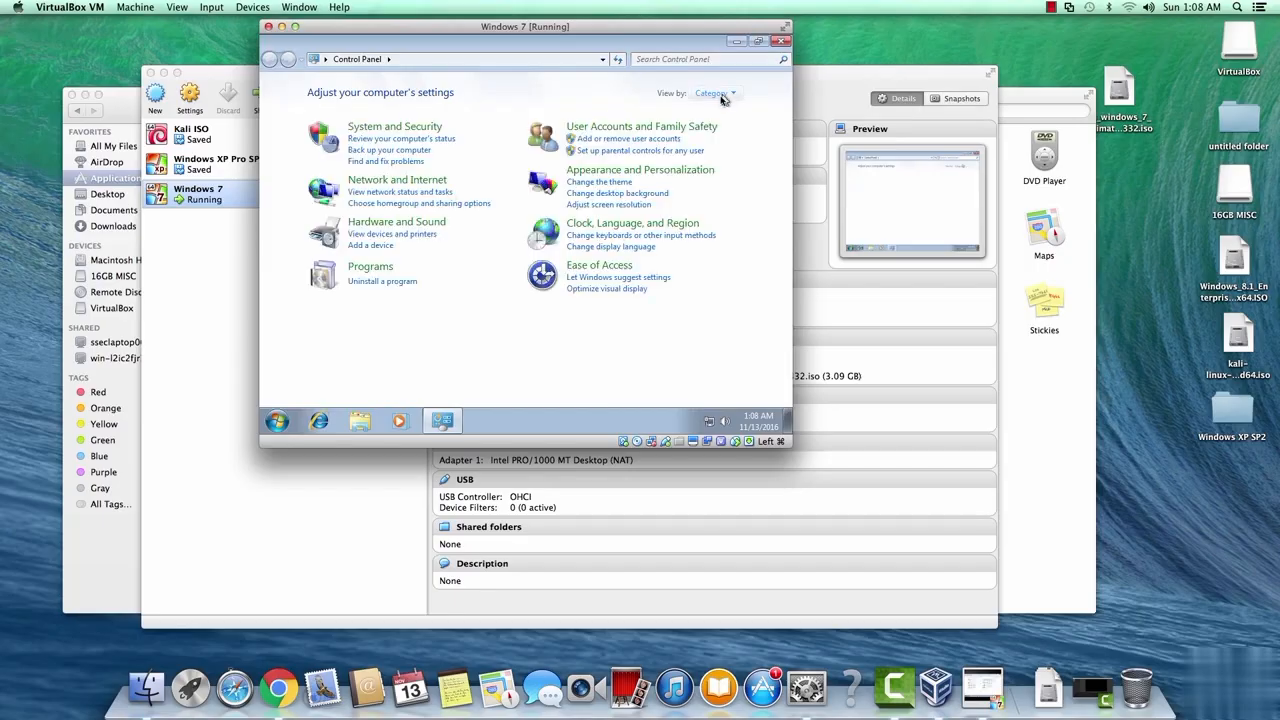
left_click(718, 93)
left_click(716, 140)
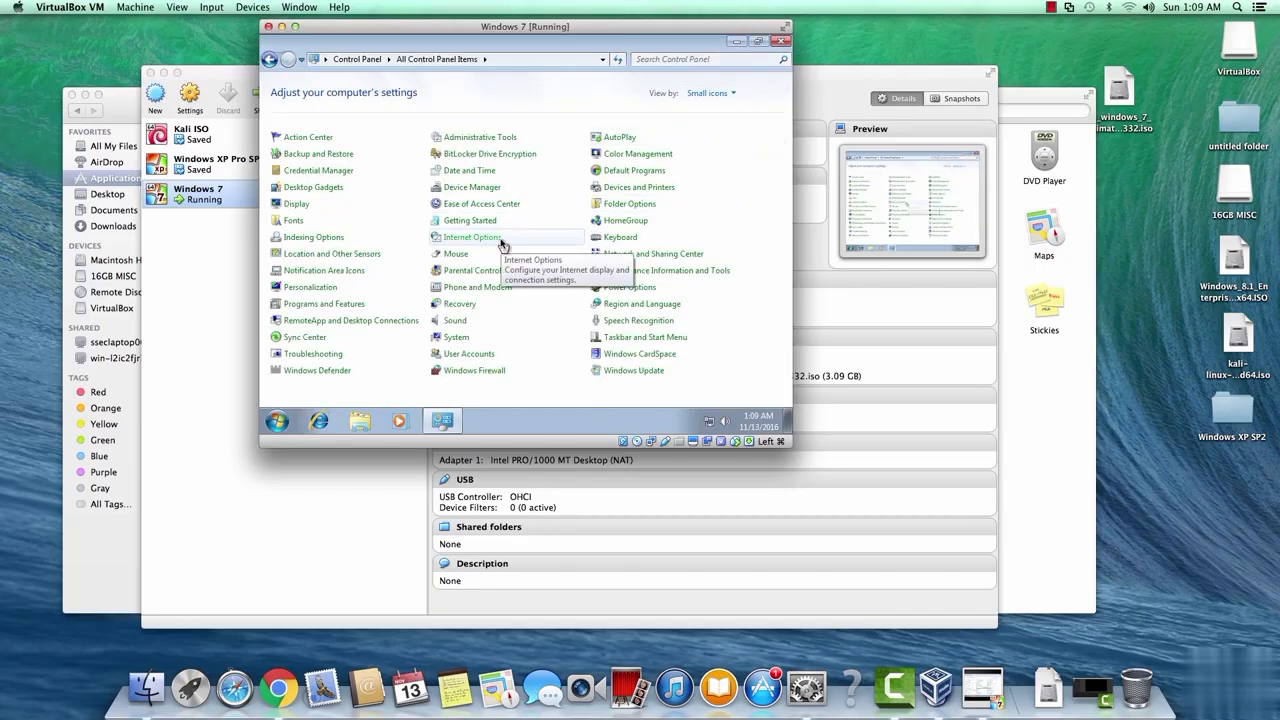
left_click(472, 371)
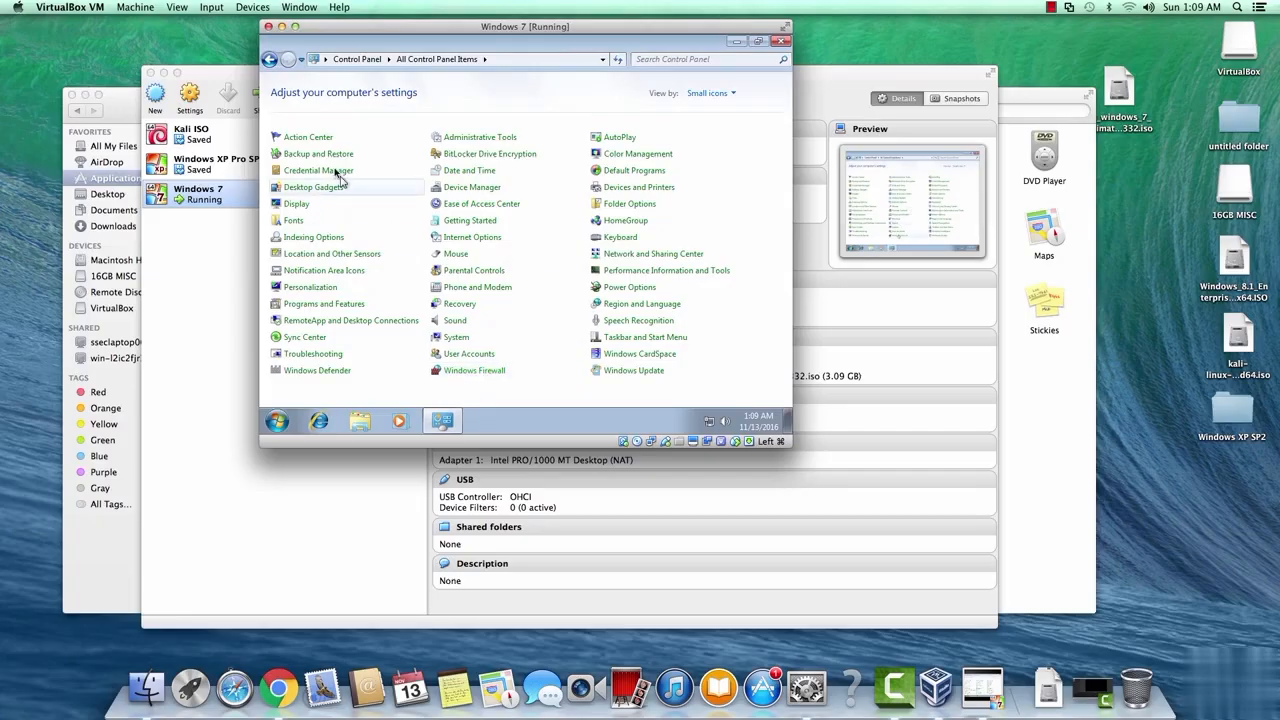
- Turn the firewall off for both home/work and public networks and confirm
left_click(318, 158)
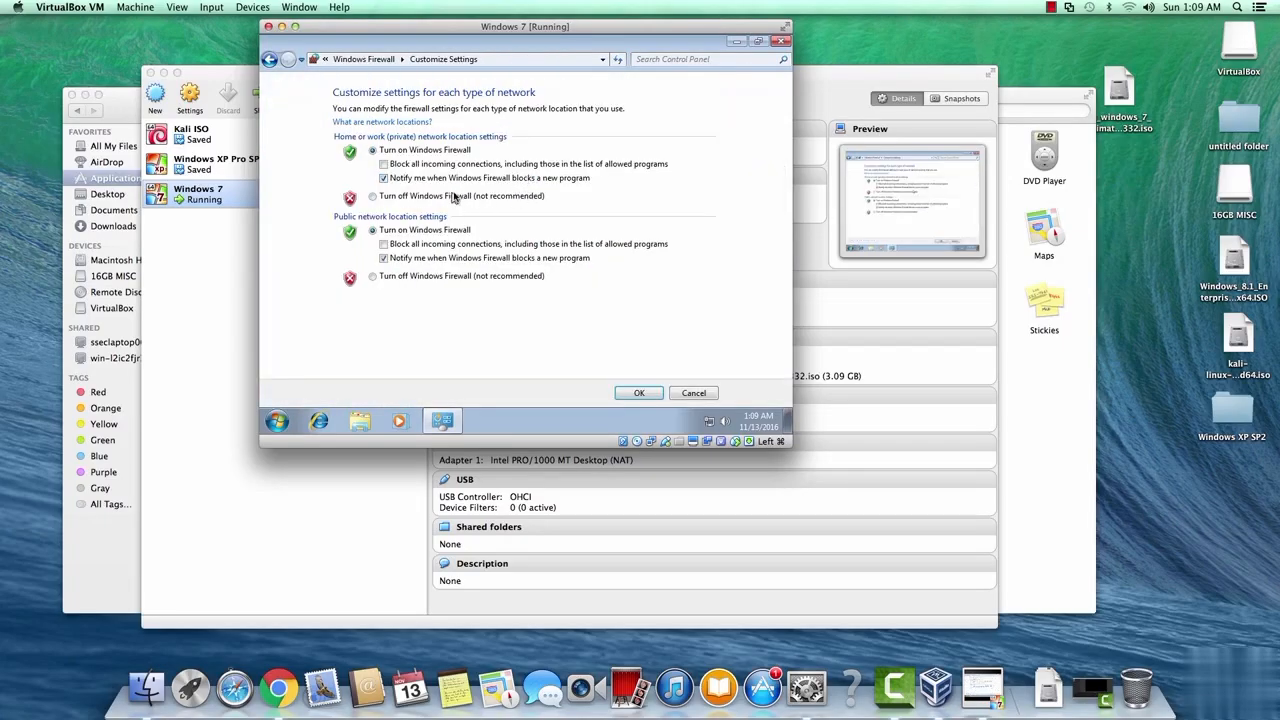
left_click(455, 198)
left_click(445, 277)
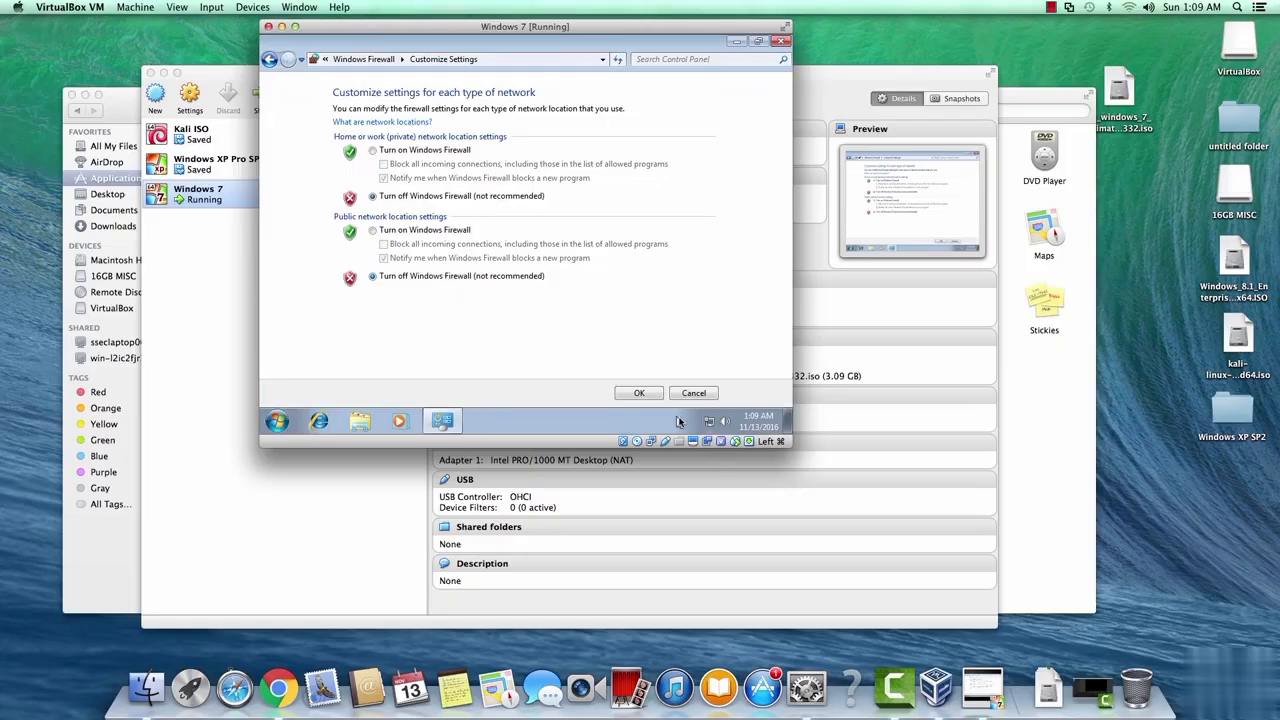
left_click(637, 394)
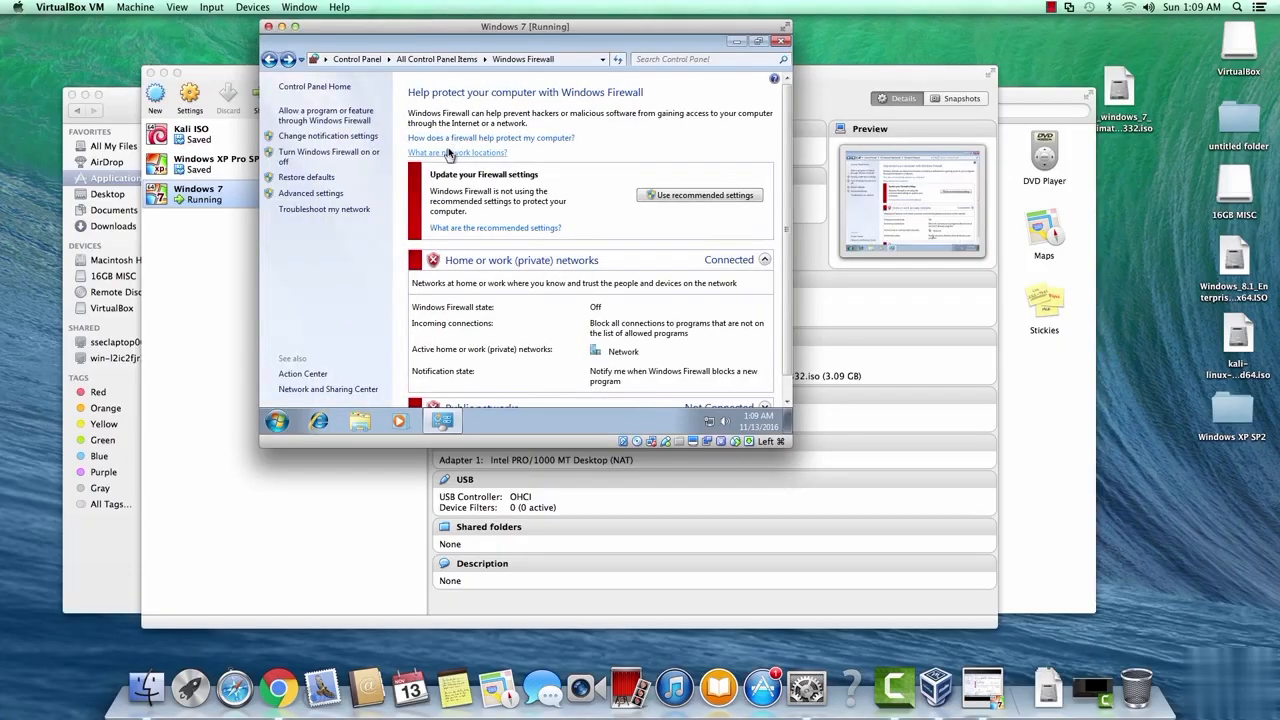
- Return to Control Panel home, list items as small icons, and open System
left_click(376, 62)
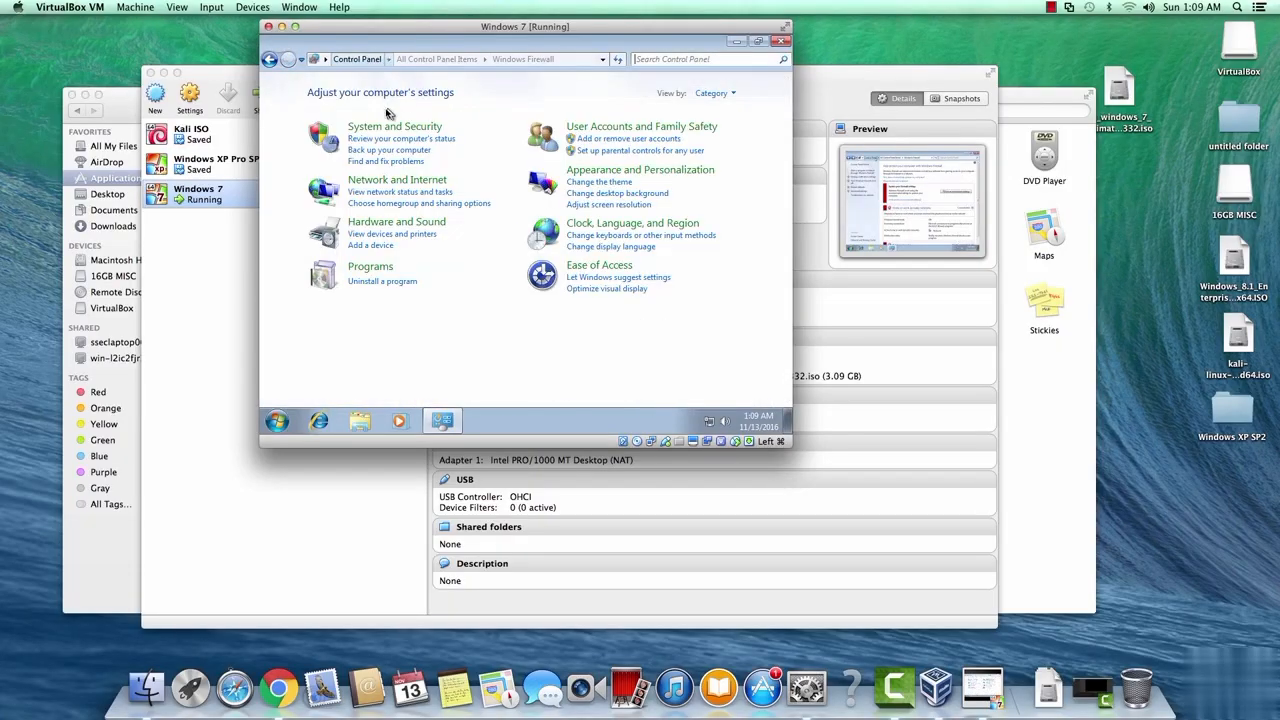
left_click(716, 93)
left_click(711, 146)
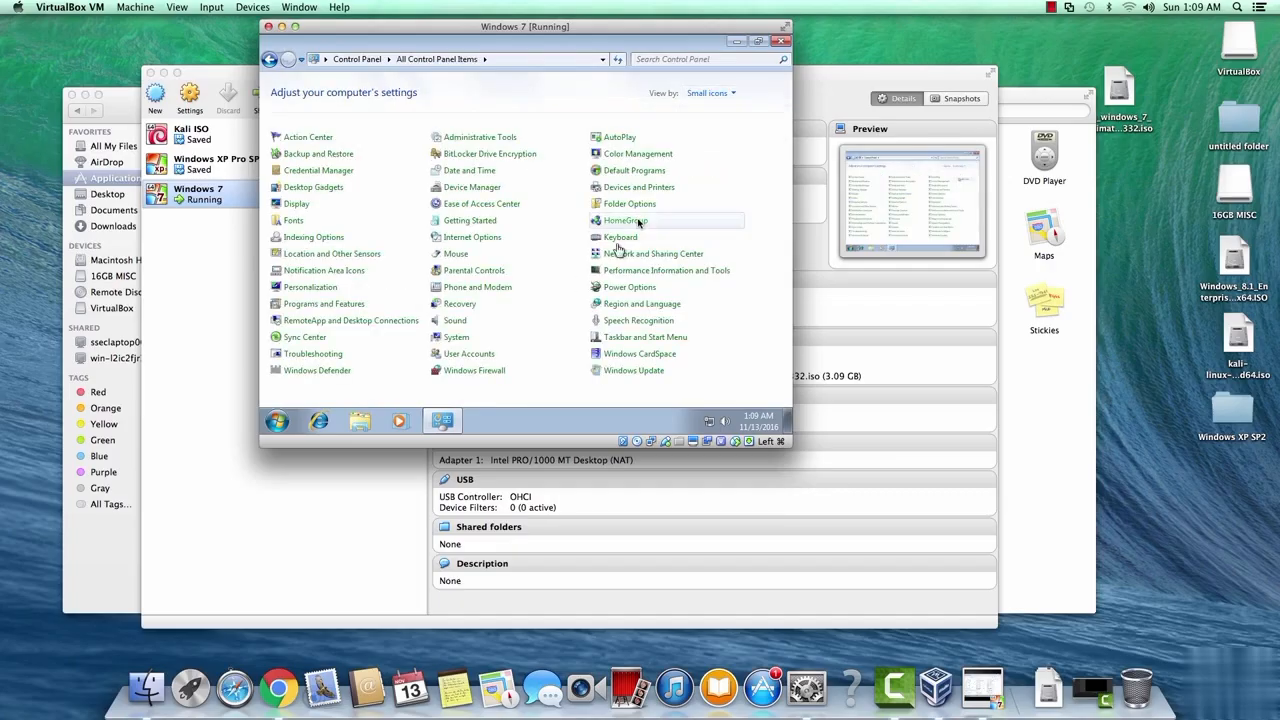
left_click(456, 337)
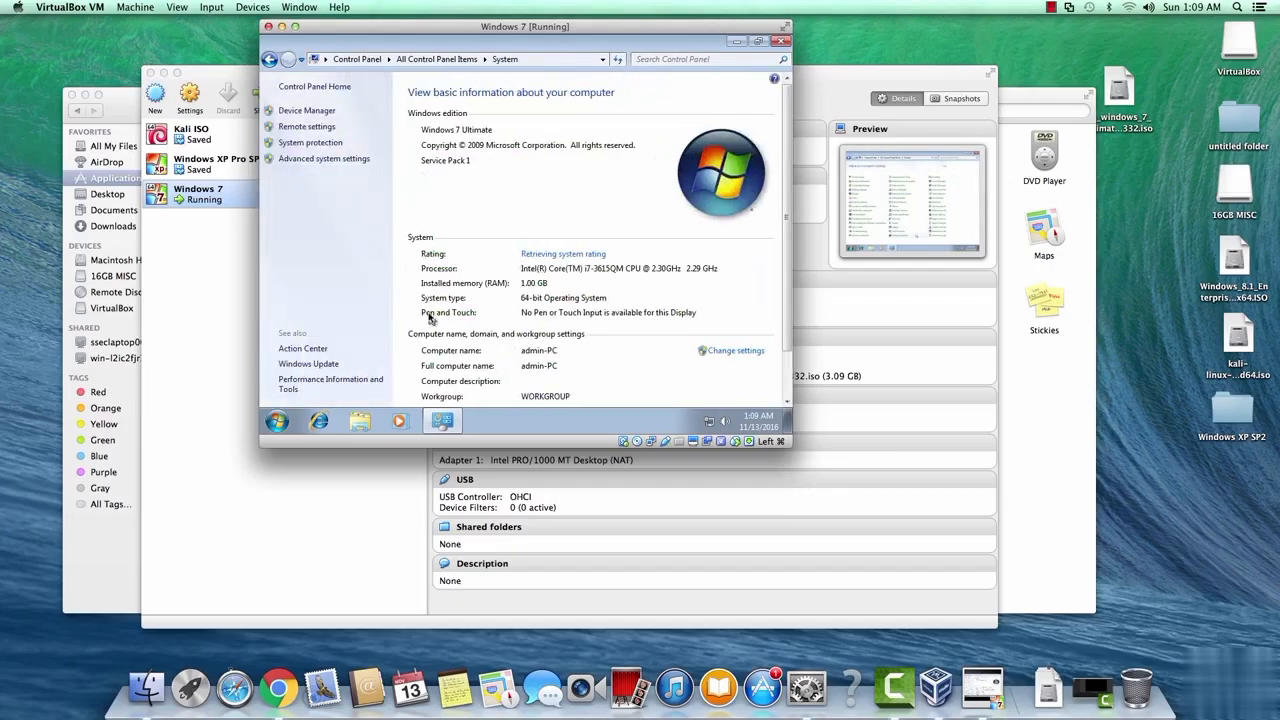
- Set Performance Options to Adjust for best performance, apply, and close both dialogs
left_click(330, 162)
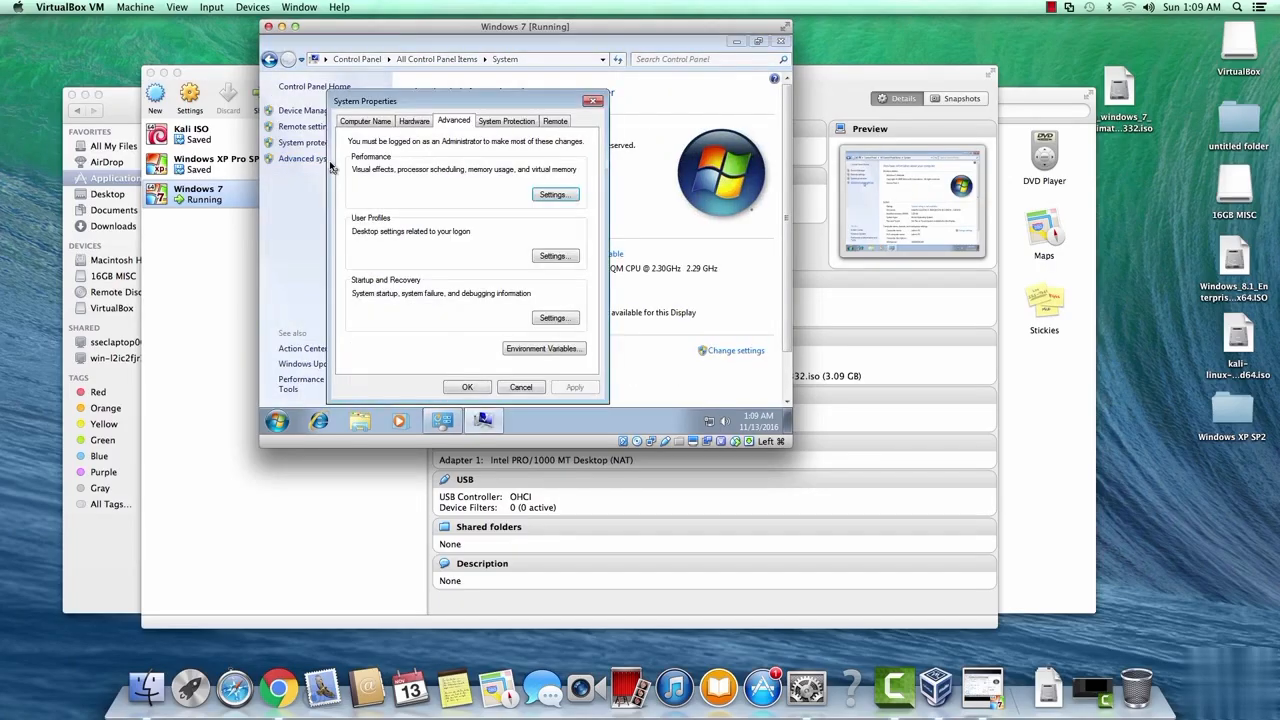
left_click(548, 199)
left_click(396, 149)
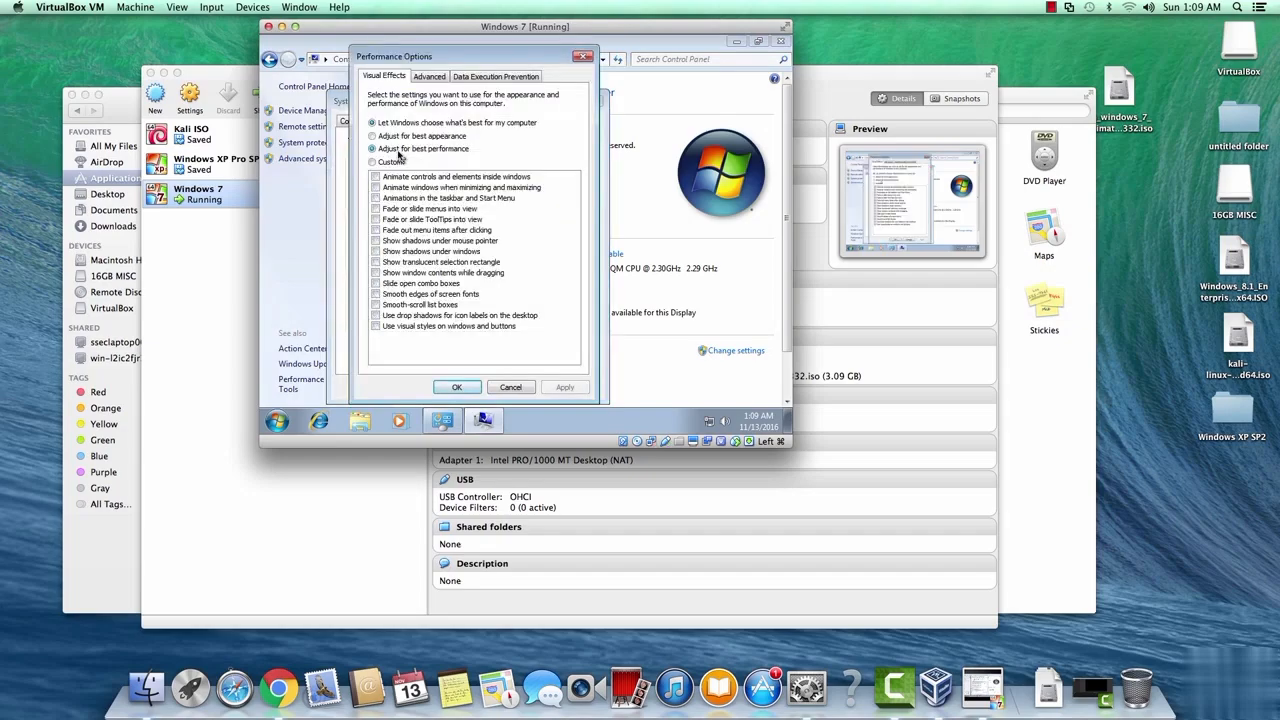
left_click(565, 387)
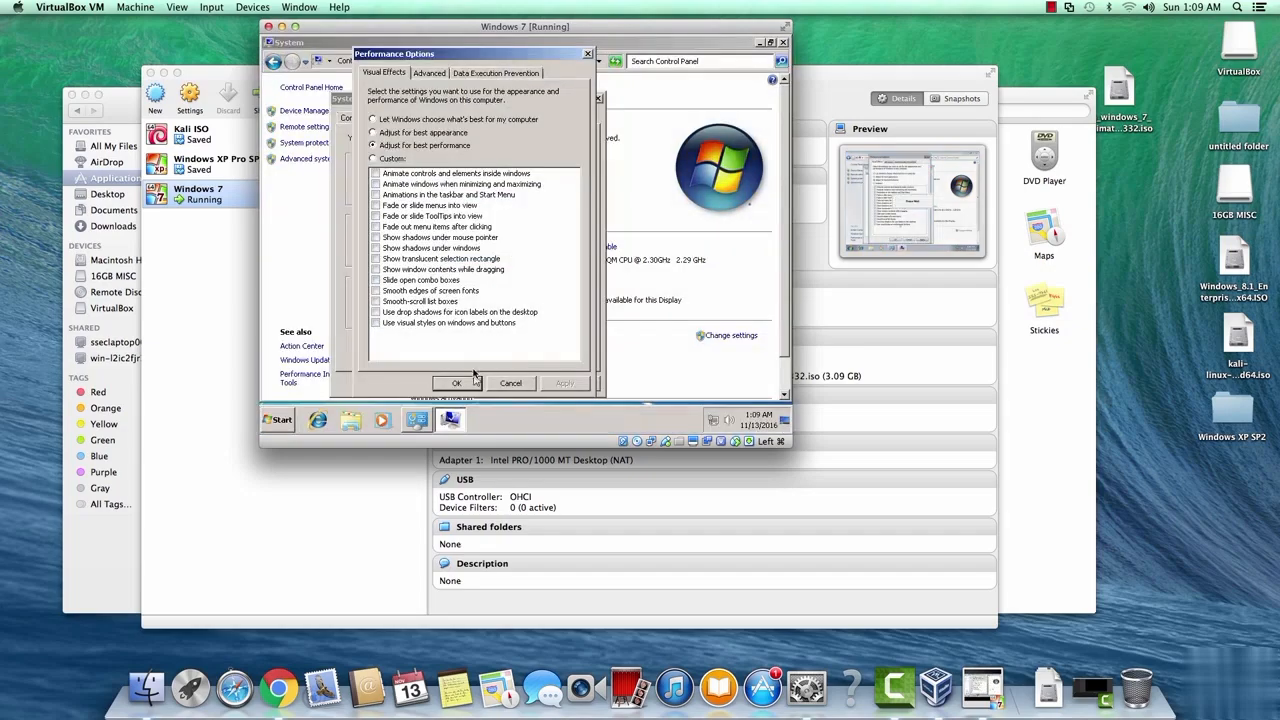
left_click(457, 384)
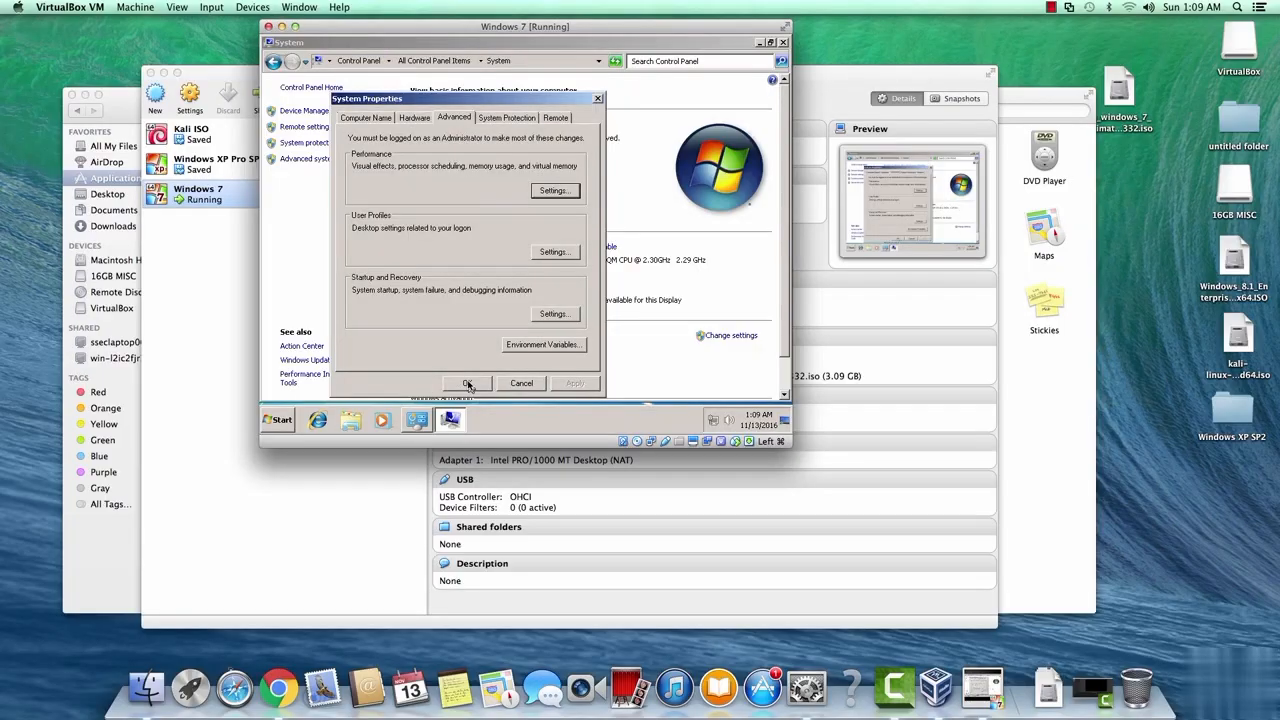
left_click(467, 384)
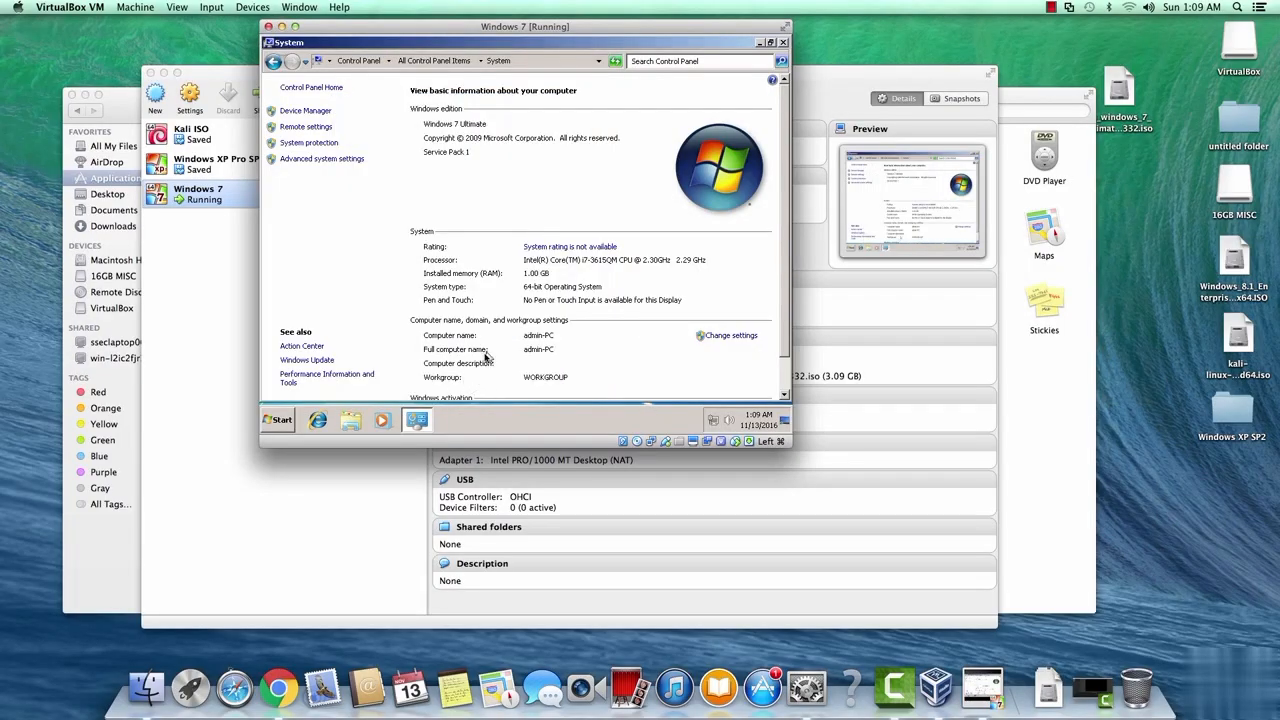
- Close the System and Internet Explorer windows, insert the Guest Additions CD image, and dismiss the IE8 prompt
left_click(783, 42)
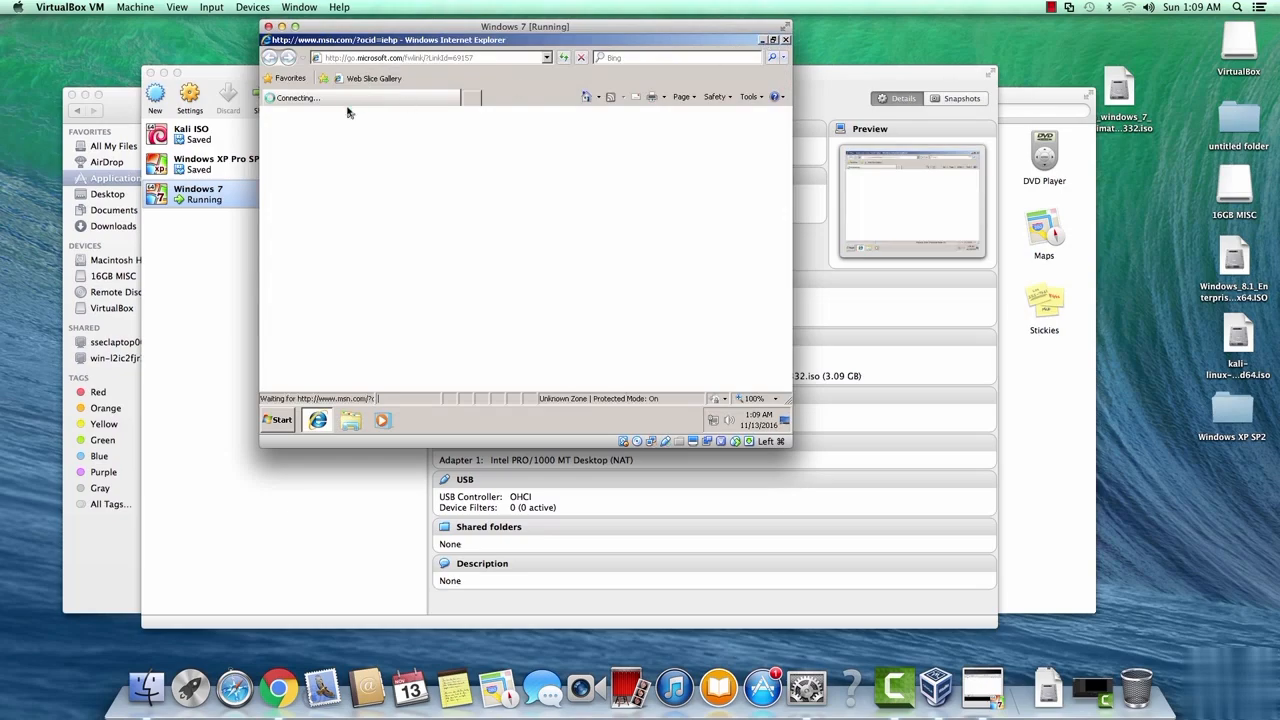
left_click(762, 42)
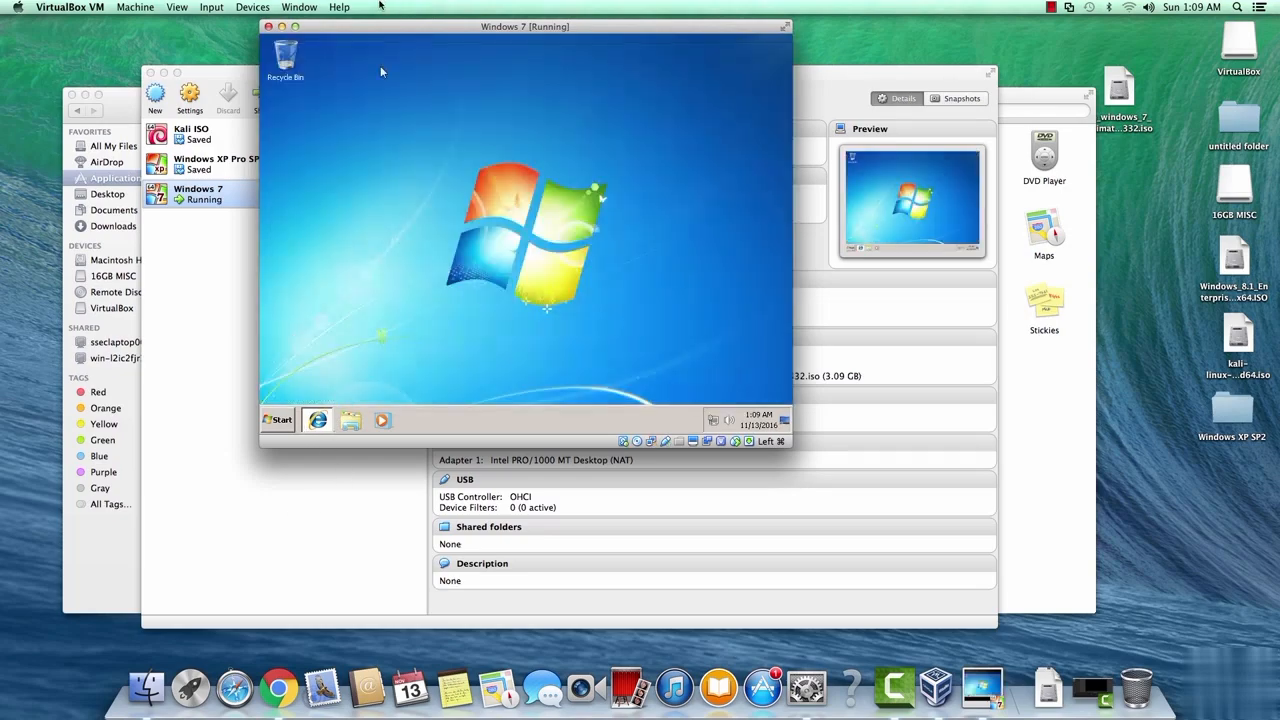
left_click(252, 7)
left_click(300, 115)
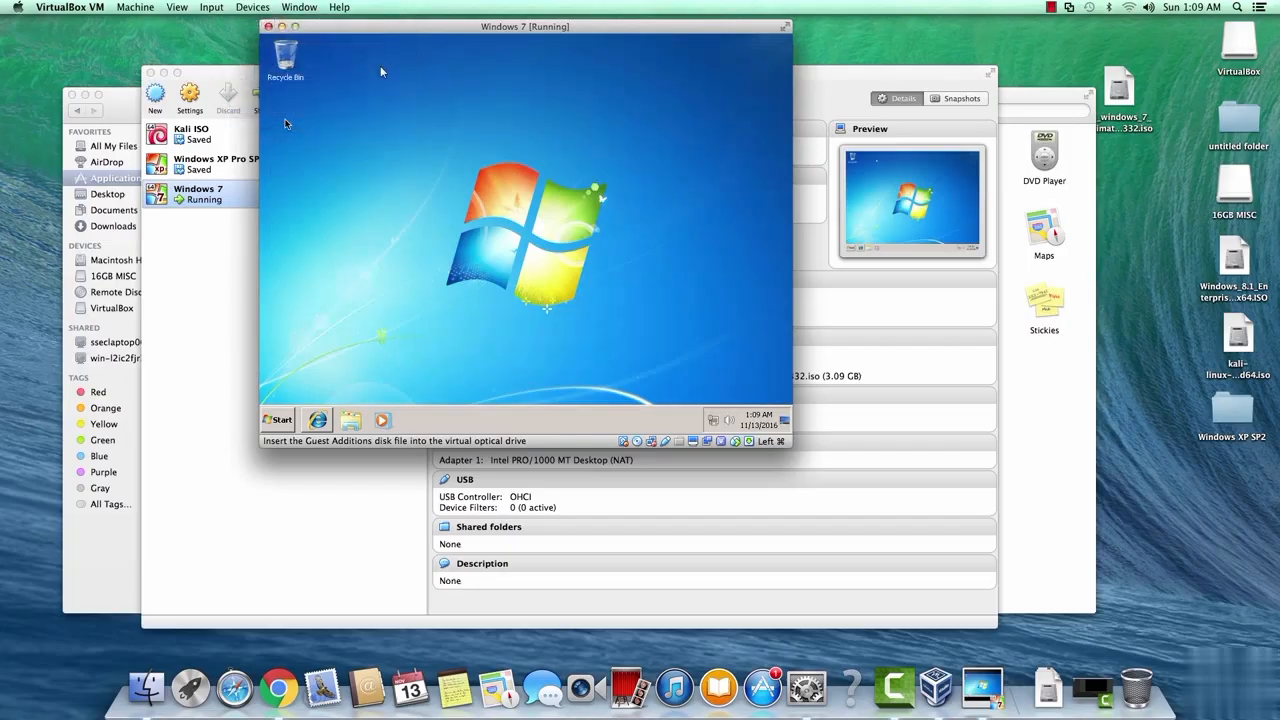
left_click(586, 316)
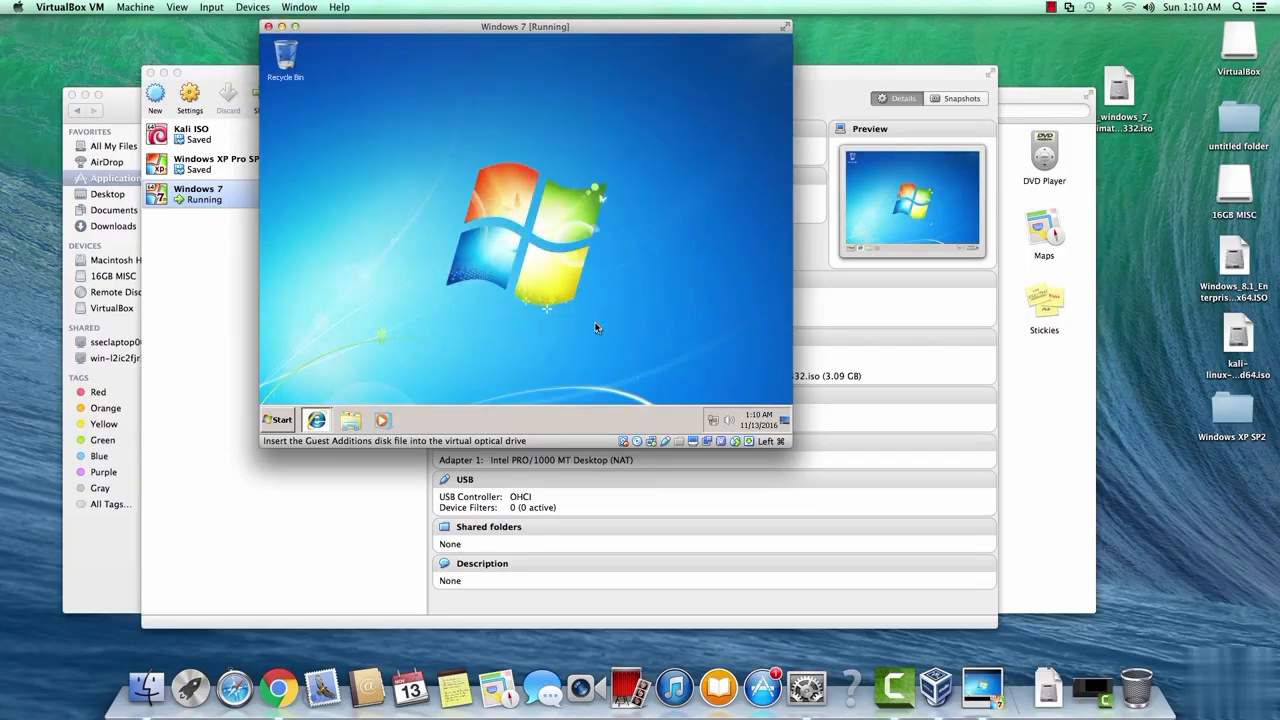
- Launch VBoxWindowsAdditions.exe from AutoPlay, allowing the security and UAC prompts
left_click(510, 157)
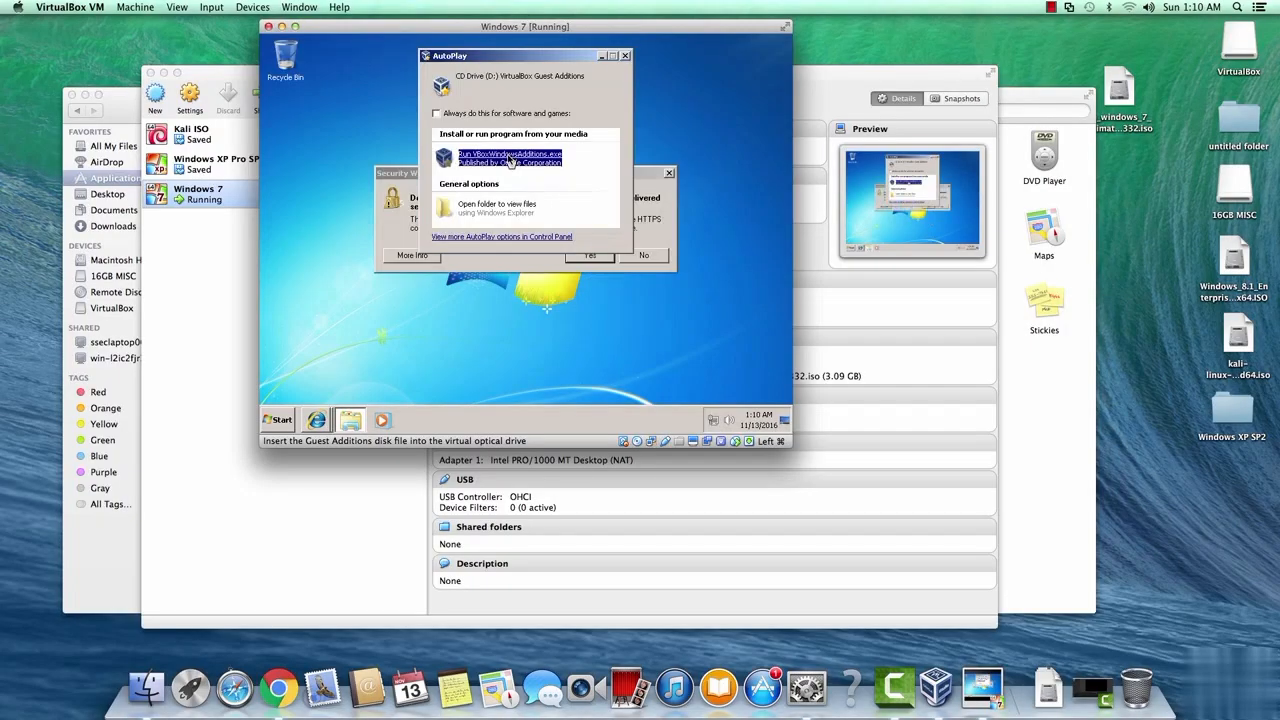
left_click(585, 255)
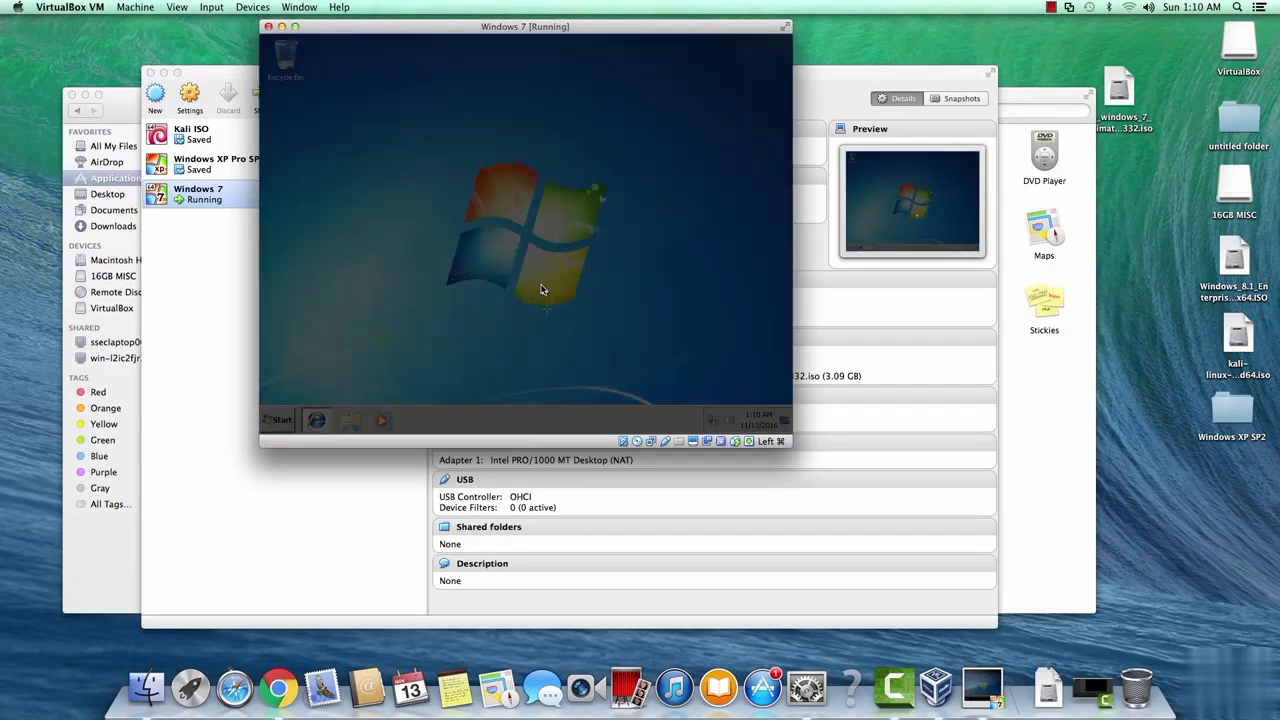
left_click(577, 242)
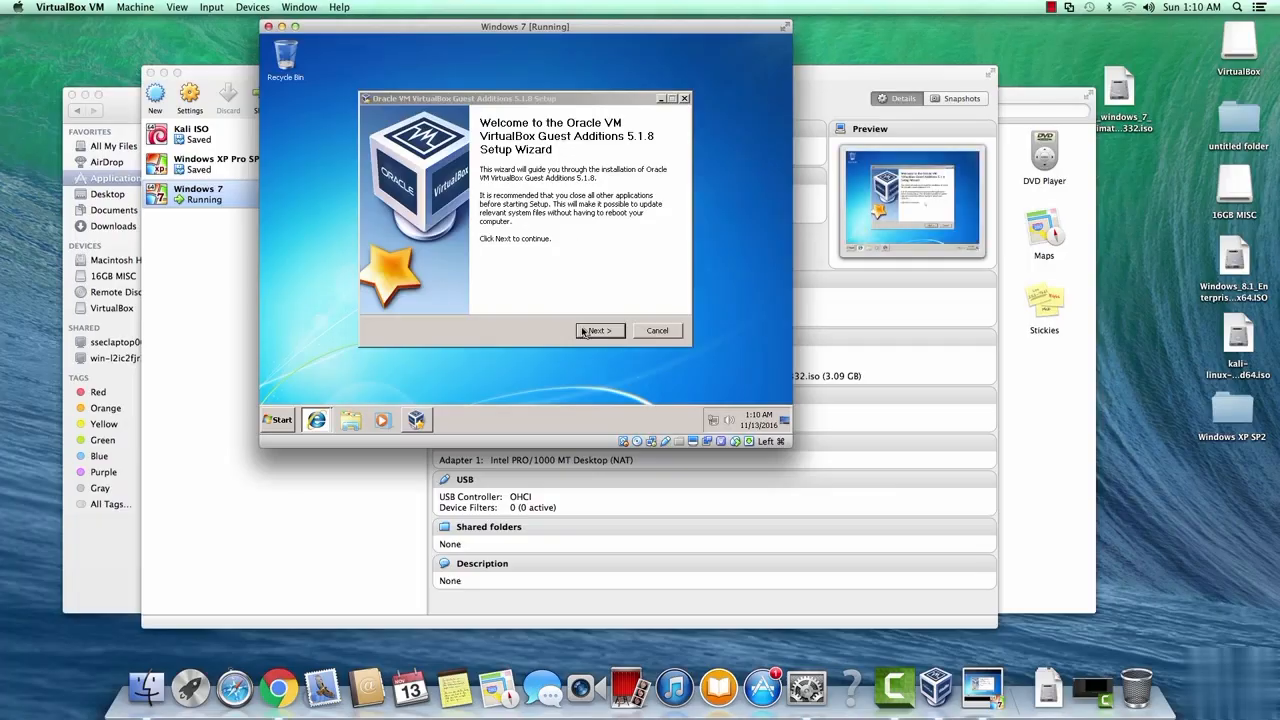
- Install Guest Additions at the default location, approving the Oracle system and display drivers
left_click(586, 331)
left_click(584, 331)
left_click(584, 331)
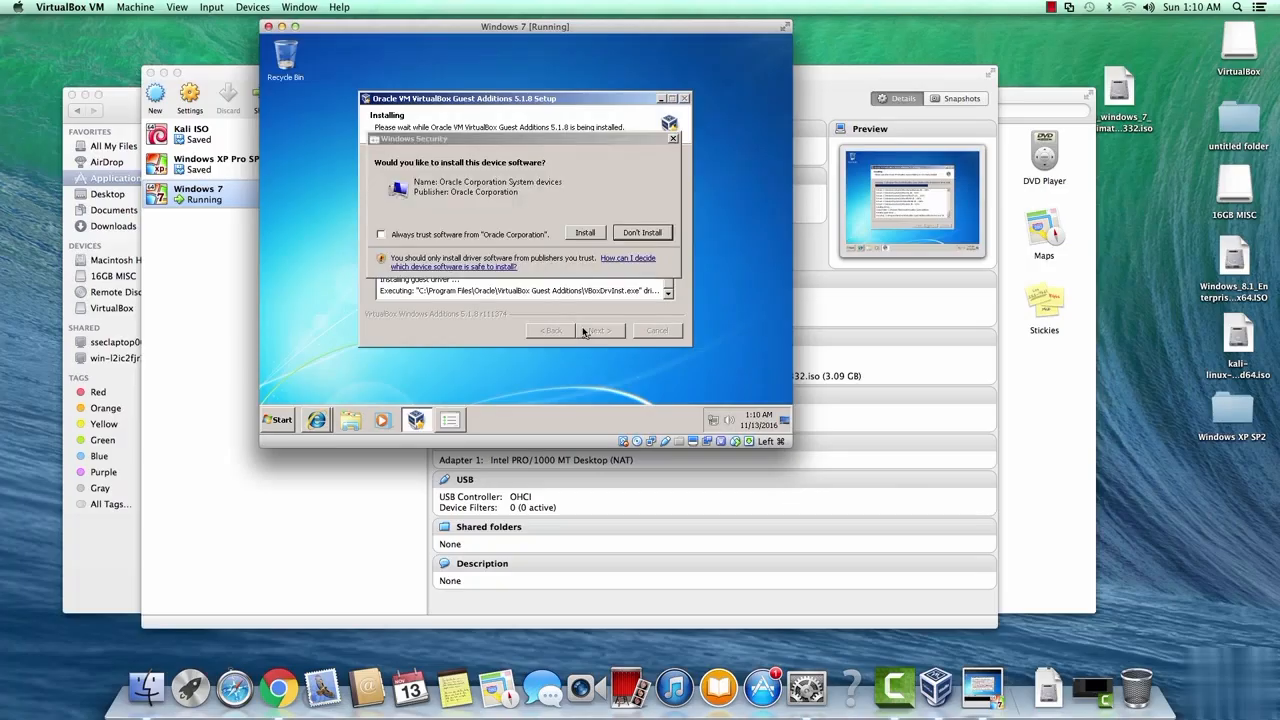
left_click(585, 229)
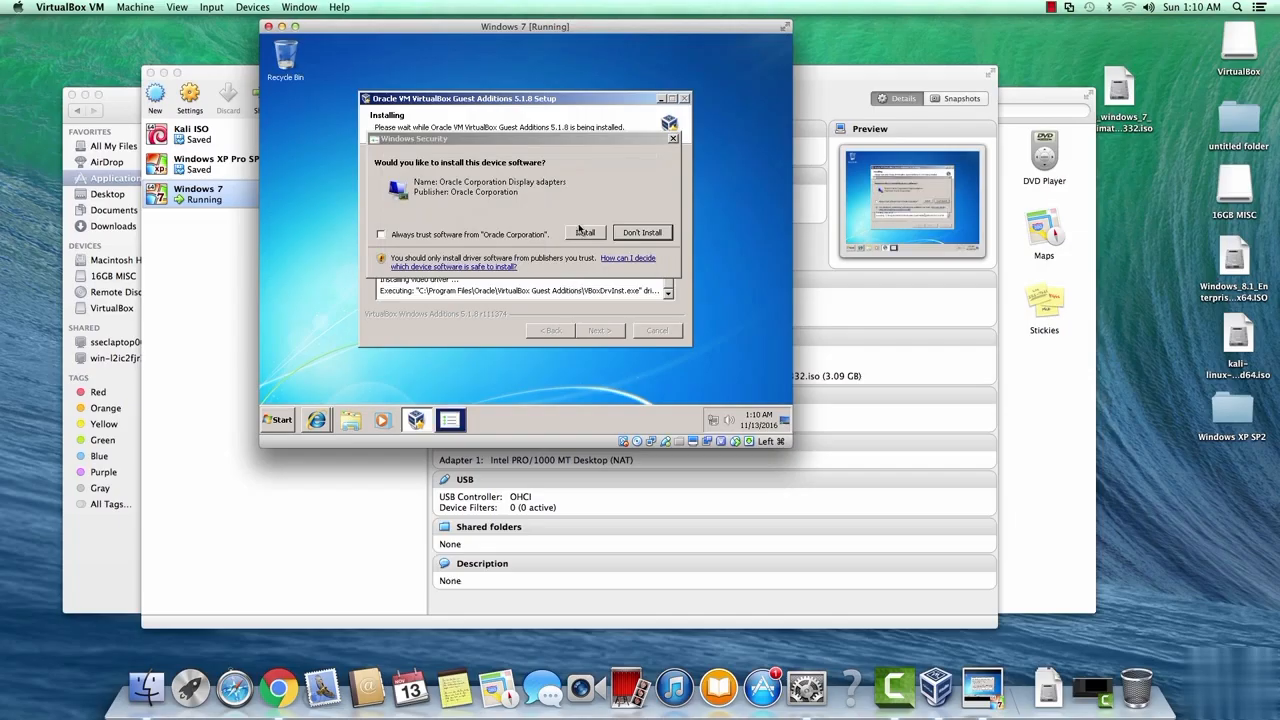
left_click(584, 232)
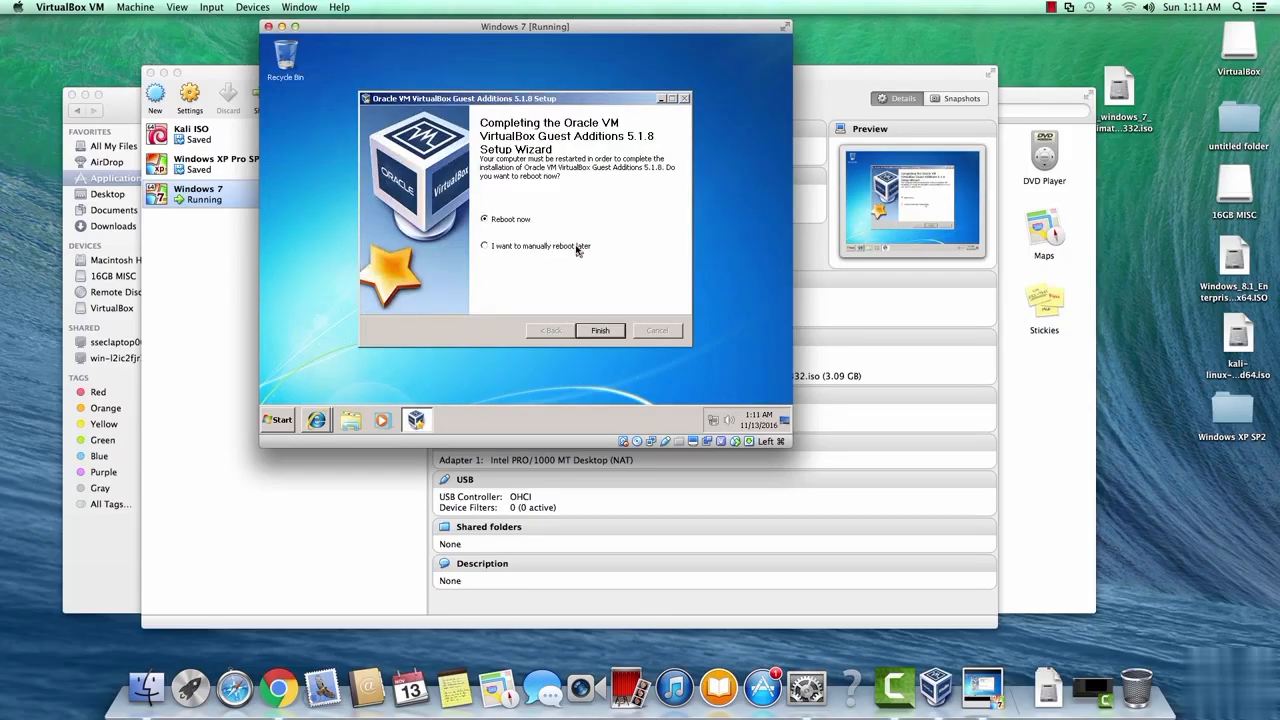
- Finish setup with Reboot now, then power off the Windows 7 machine
left_click(522, 220)
left_click(592, 333)
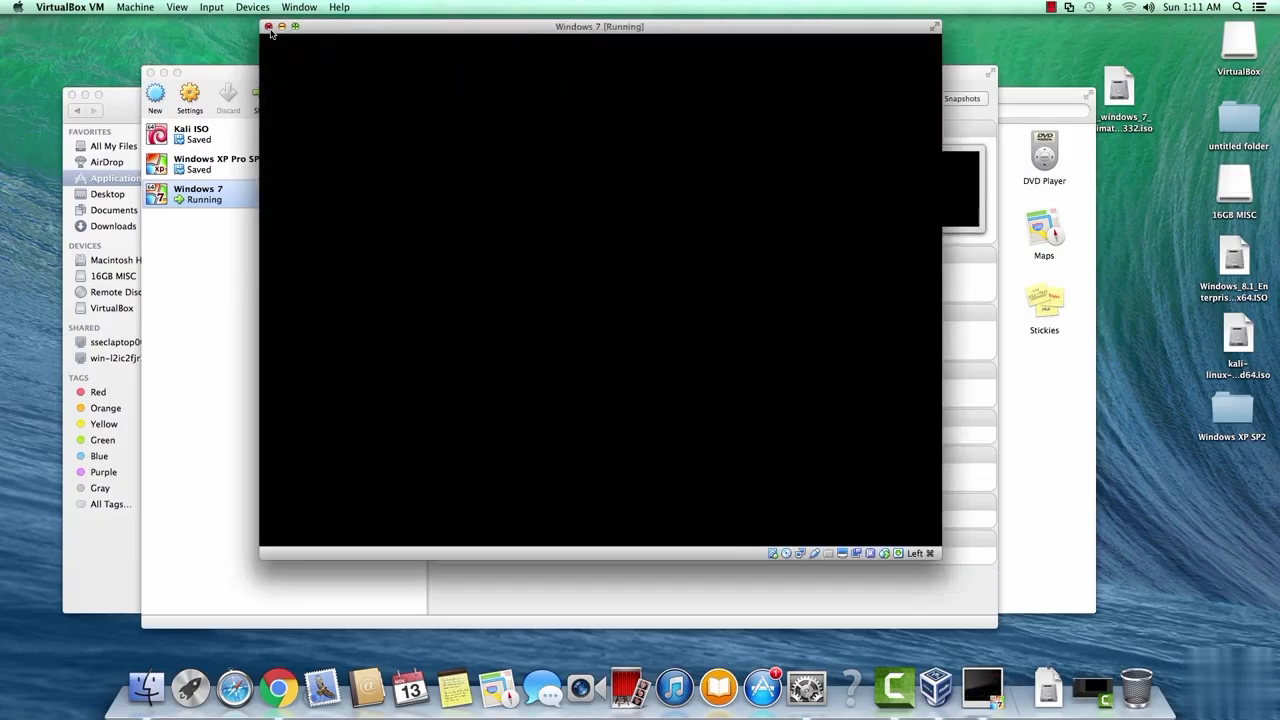
left_click(268, 26)
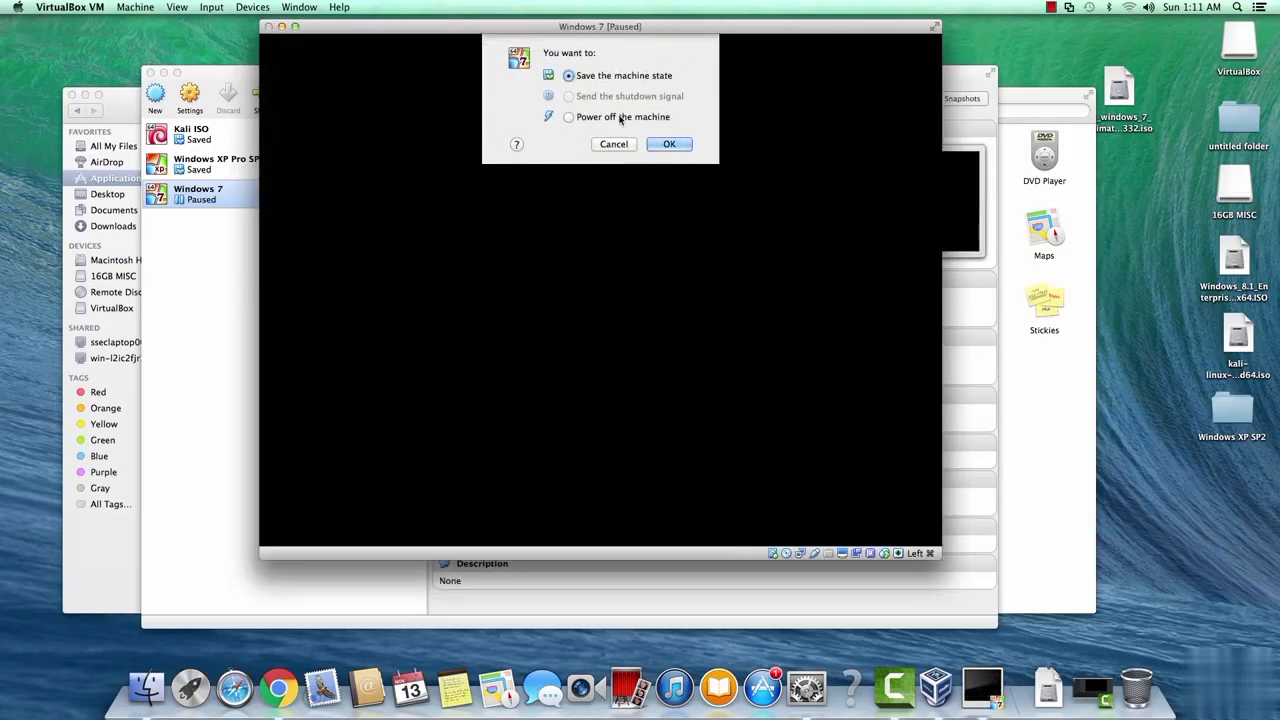
left_click(657, 143)
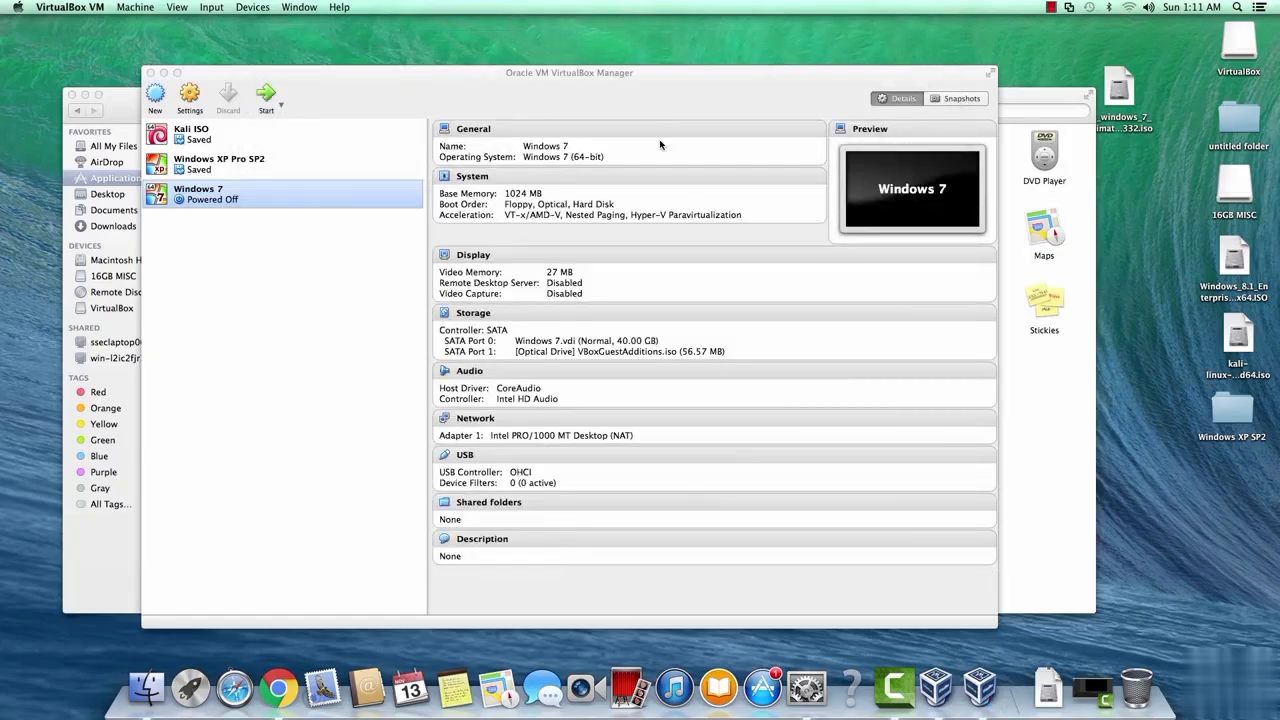